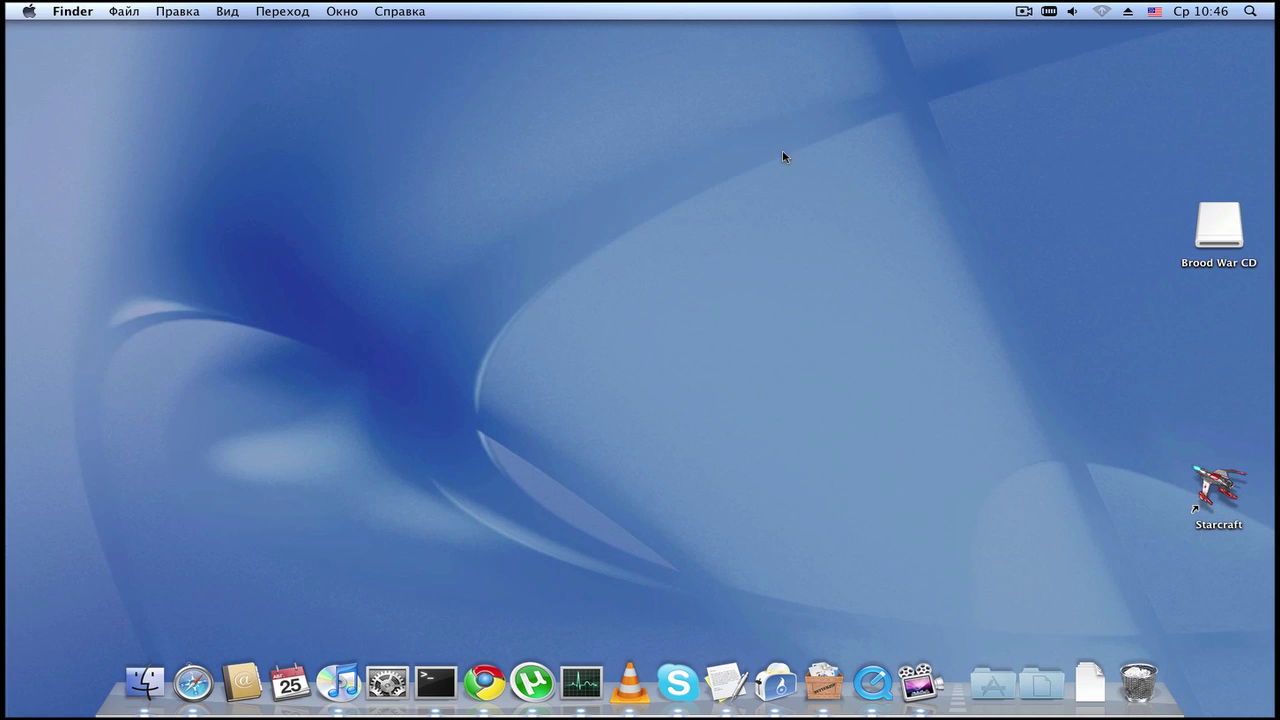
Step: Look over the Finder menu and the screen recorder controls
left_click(50, 9)
left_click(953, 67)
left_click(1026, 11)
left_click(955, 42)
left_click(920, 683)
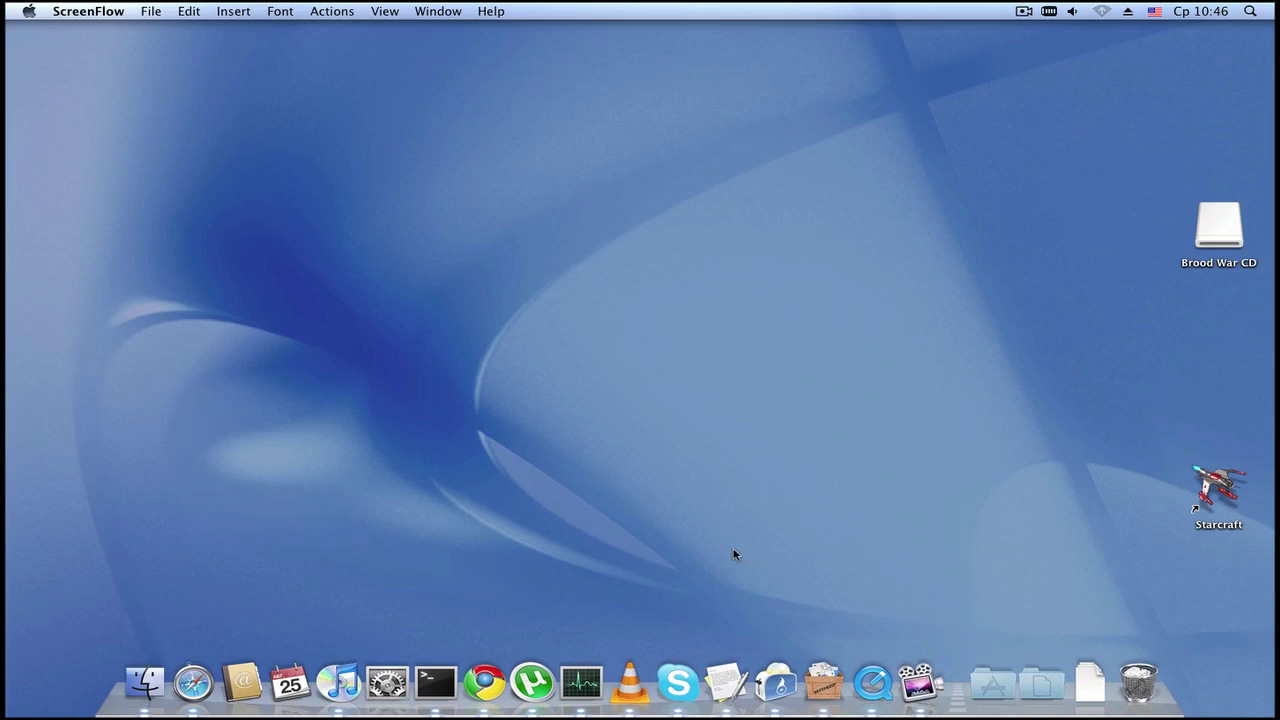
Step: Cycle through the virtual desktops with Ctrl+number, ending on the empty top-right one
key("ctrl+2")
key("ctrl+3")
key("ctrl+1")
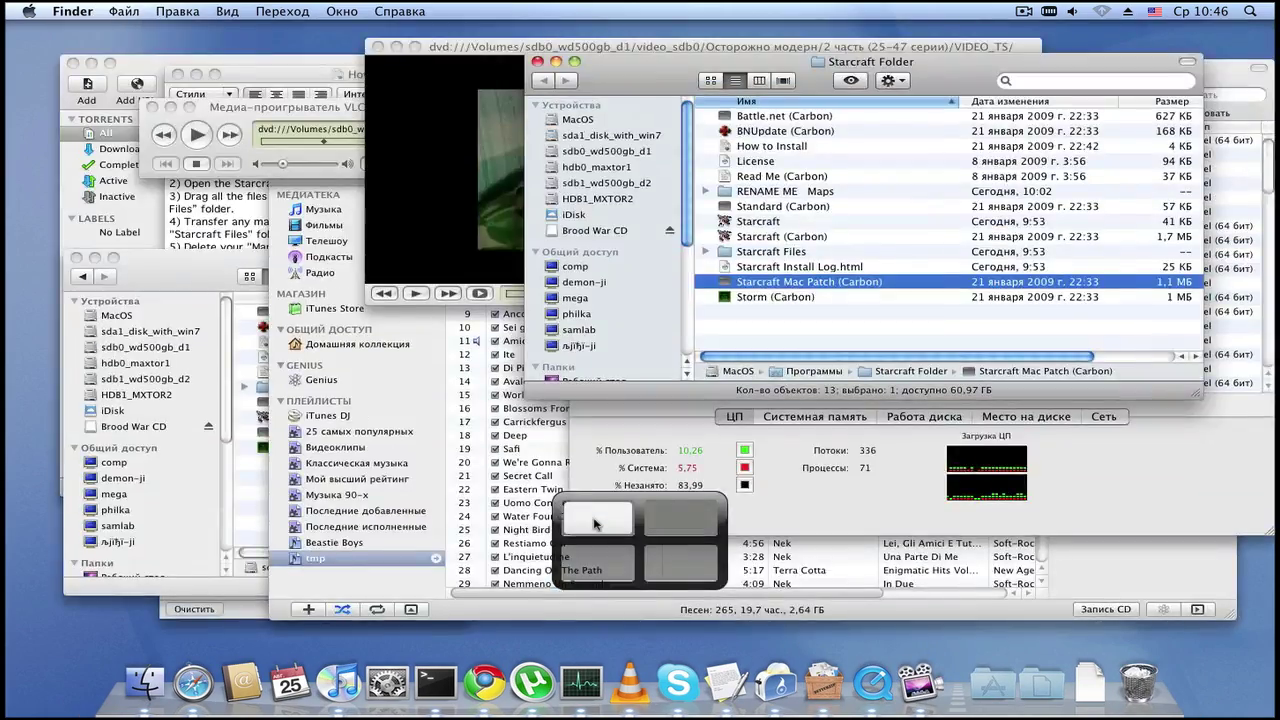
key("ctrl+2")
key("ctrl+1")
key("ctrl+3")
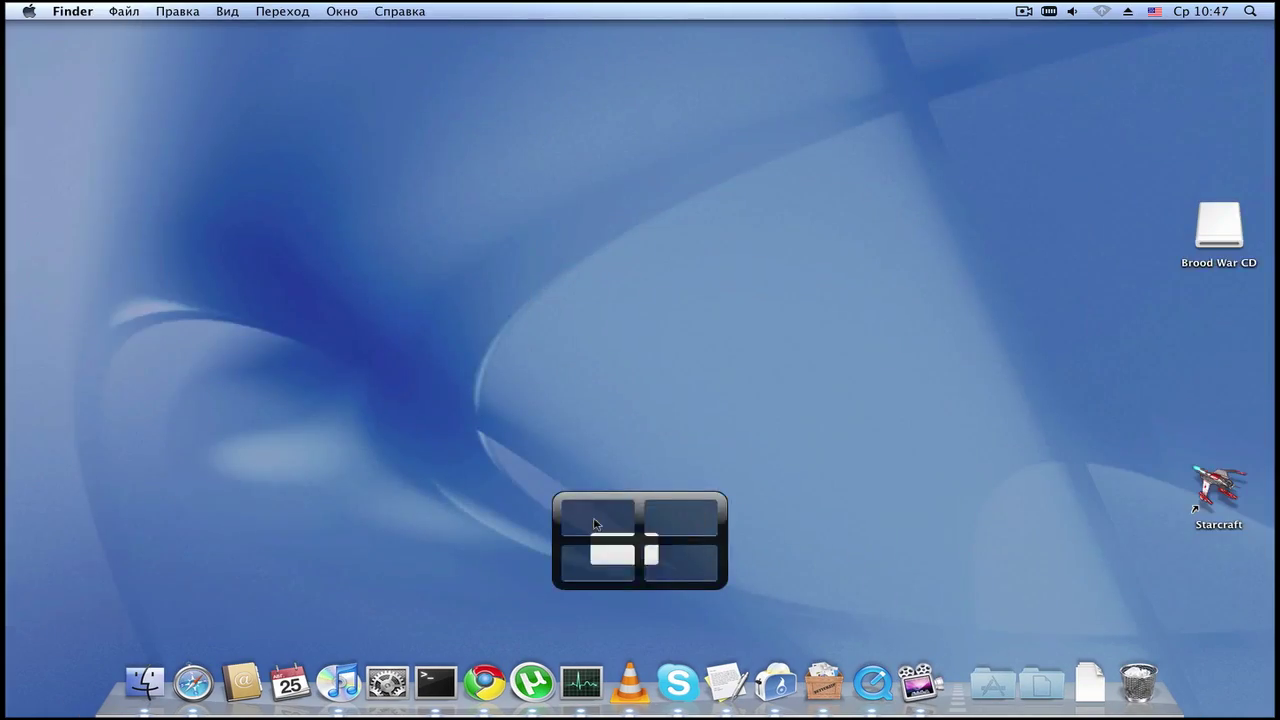
key("ctrl+1")
key("ctrl+2")
key("ctrl+1")
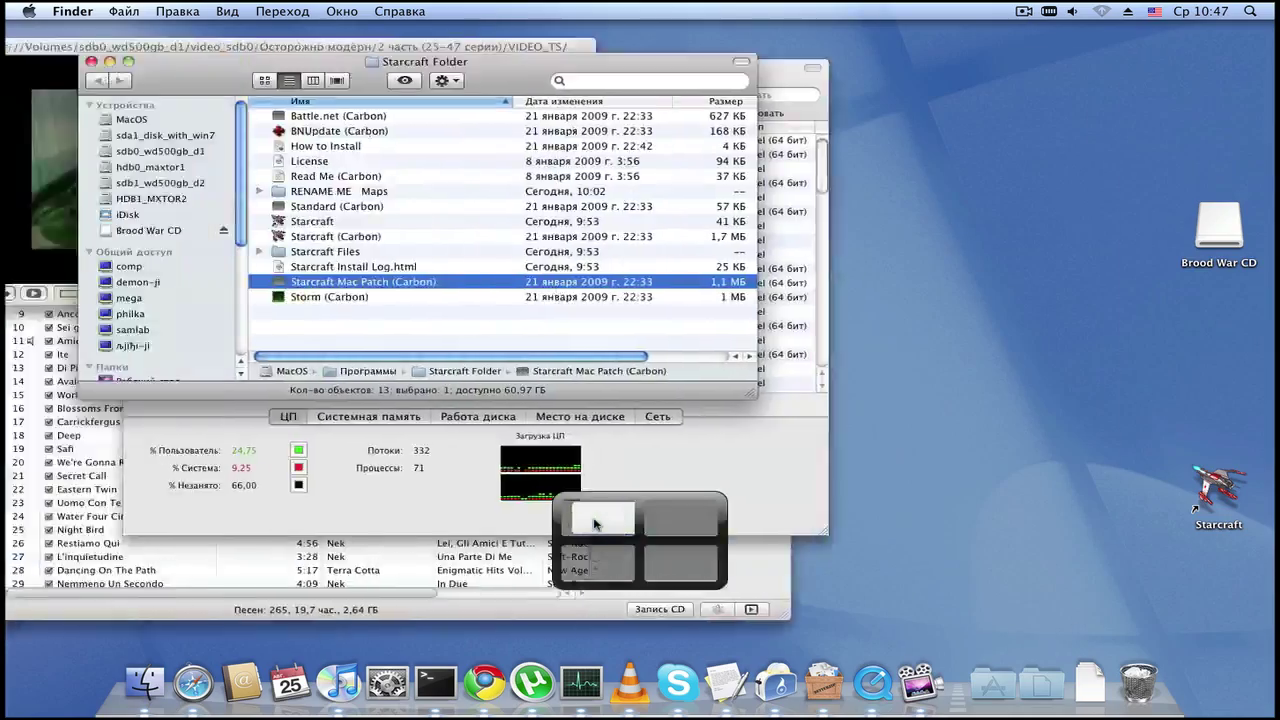
key("ctrl+2")
key("ctrl+1")
key("ctrl+2")
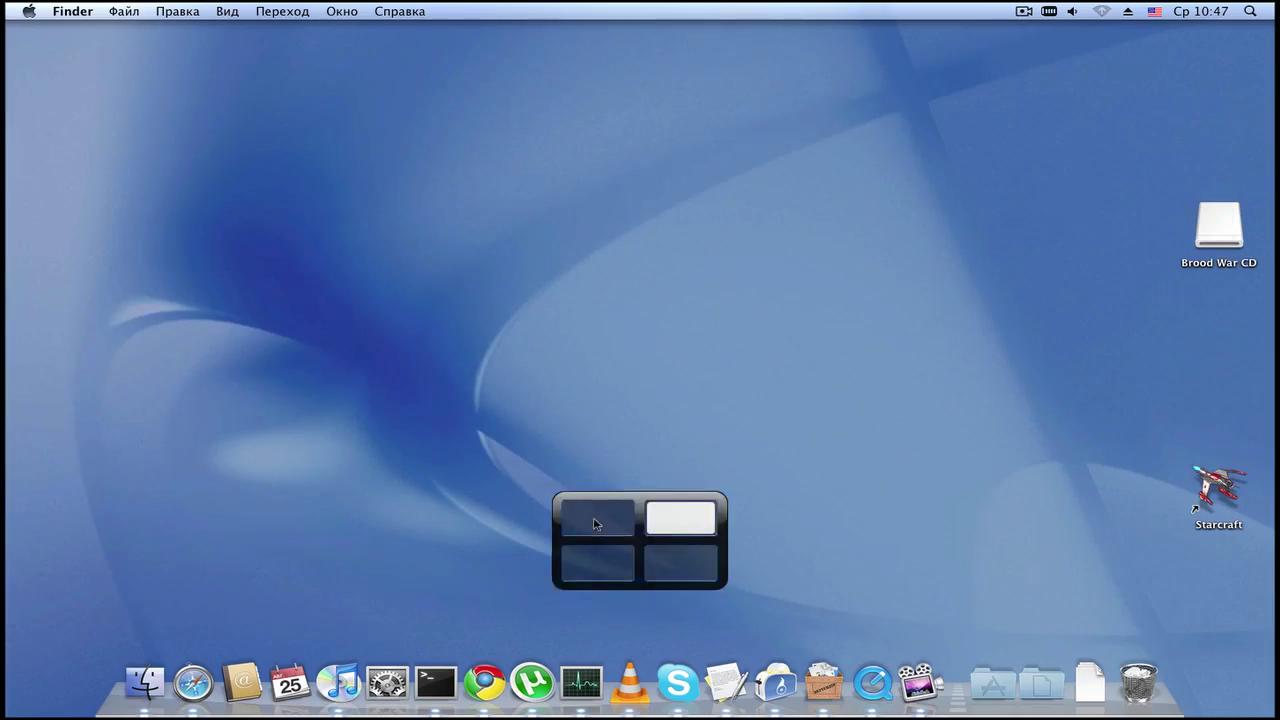
Step: Cycle through the remaining desktops and settle on the one holding the open windows
key("ctrl+1")
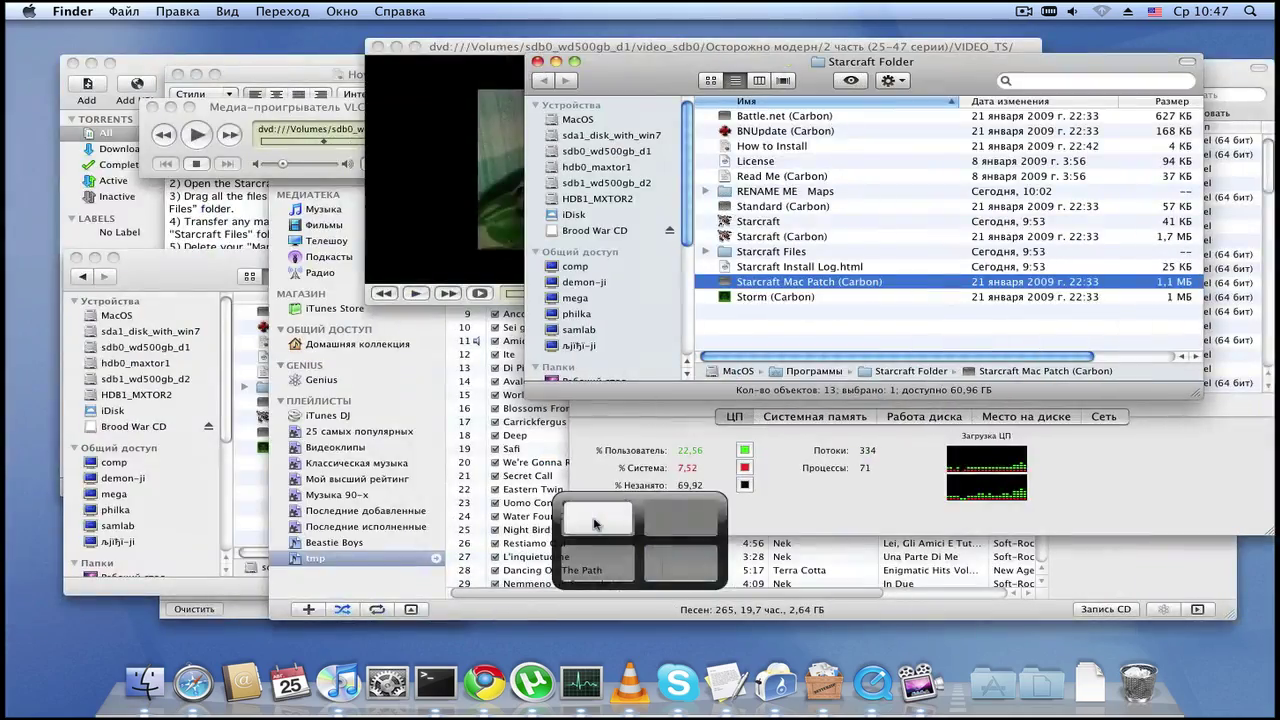
key("ctrl+4")
key("ctrl+1")
key("ctrl+2")
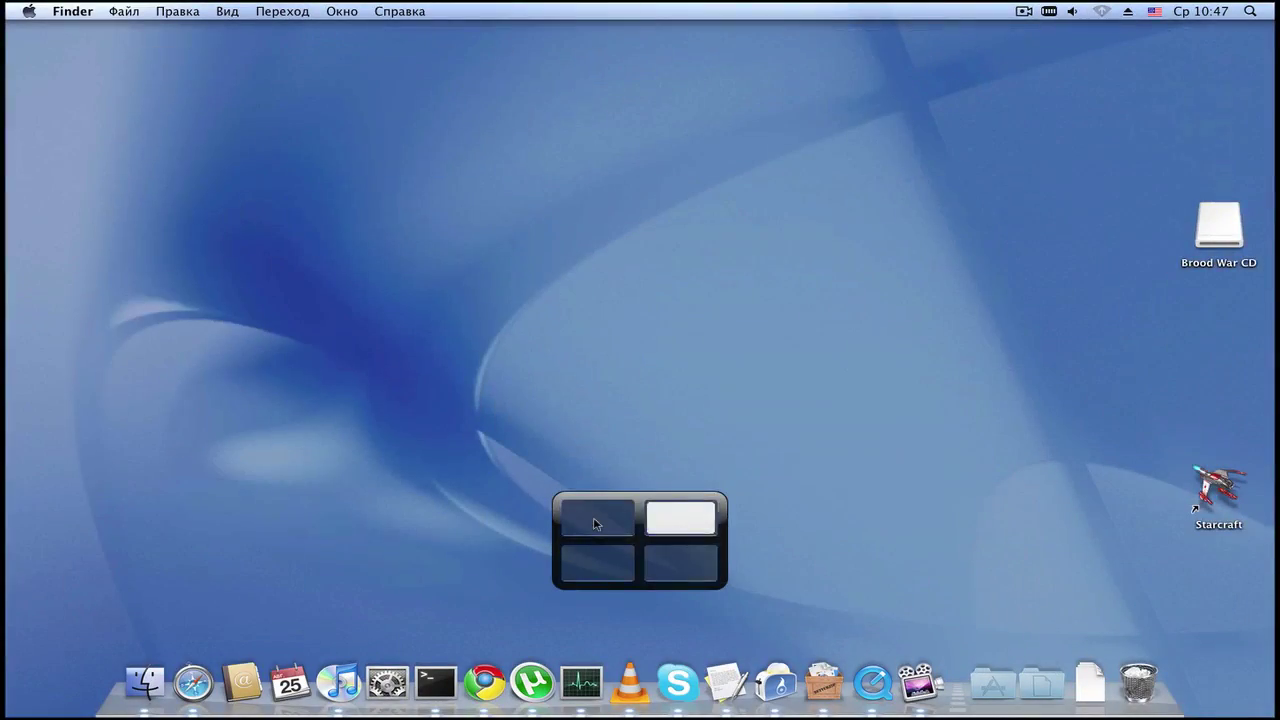
key("ctrl+4")
key("ctrl+3")
key("ctrl+1")
key("ctrl+2")
key("ctrl+3")
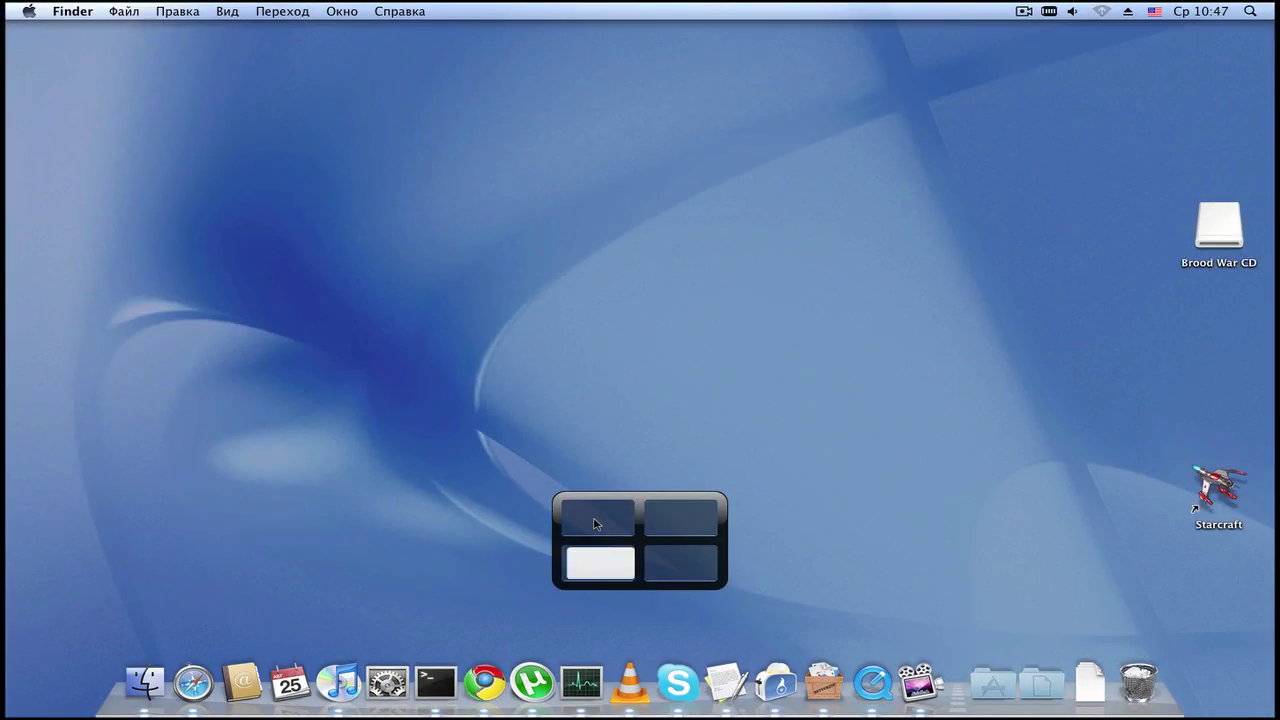
key("ctrl+1")
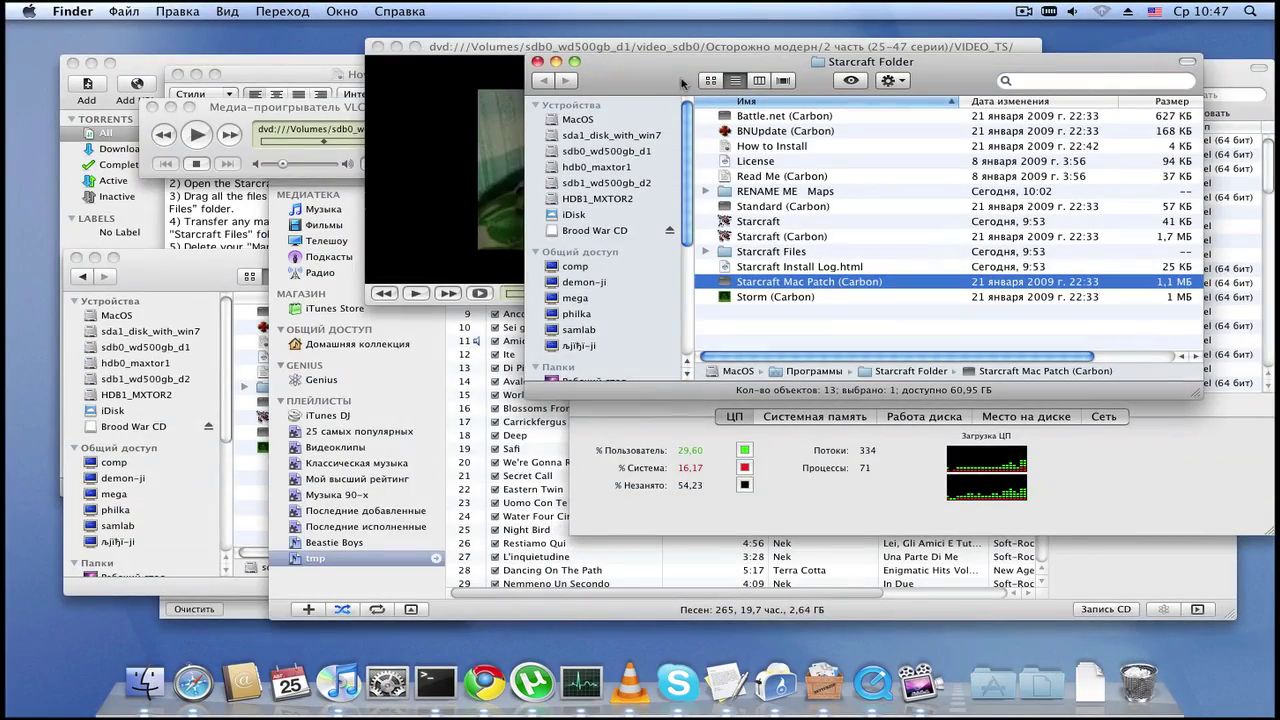
Step: Move the Starcraft Folder window aside and minimize the three Finder folder windows
left_click_drag(679, 68, 703, 201)
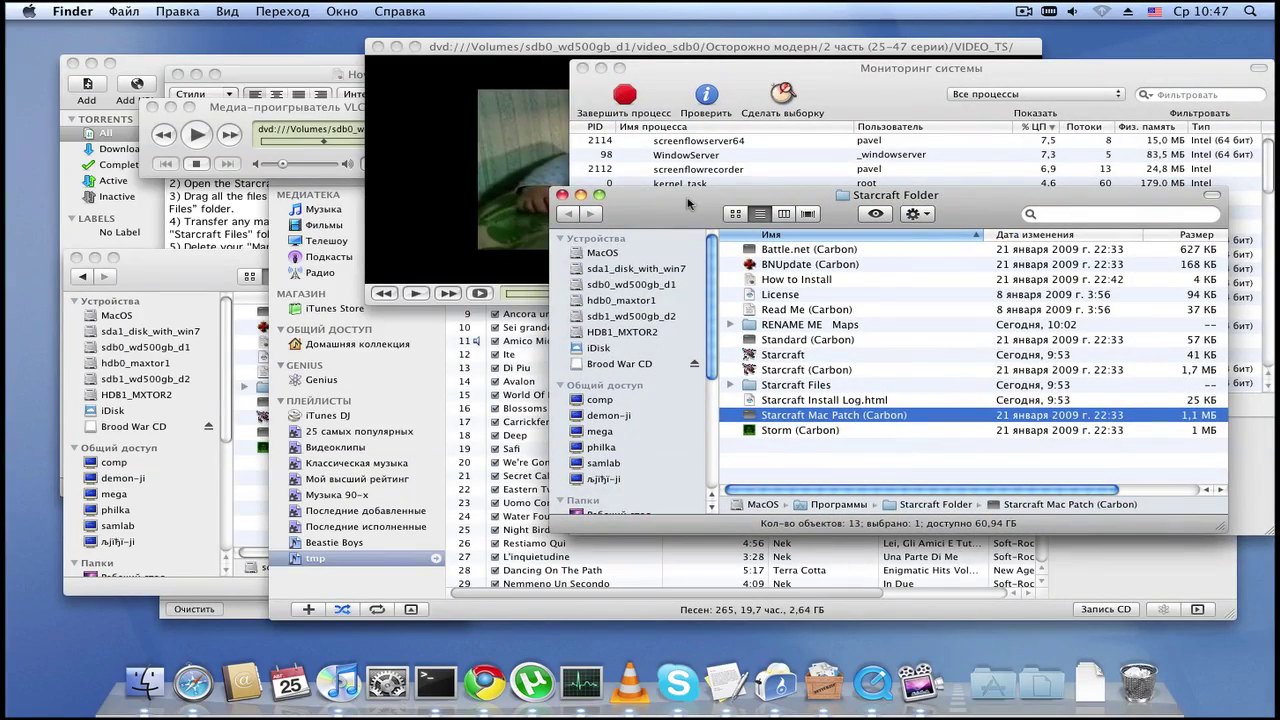
key("super+m")
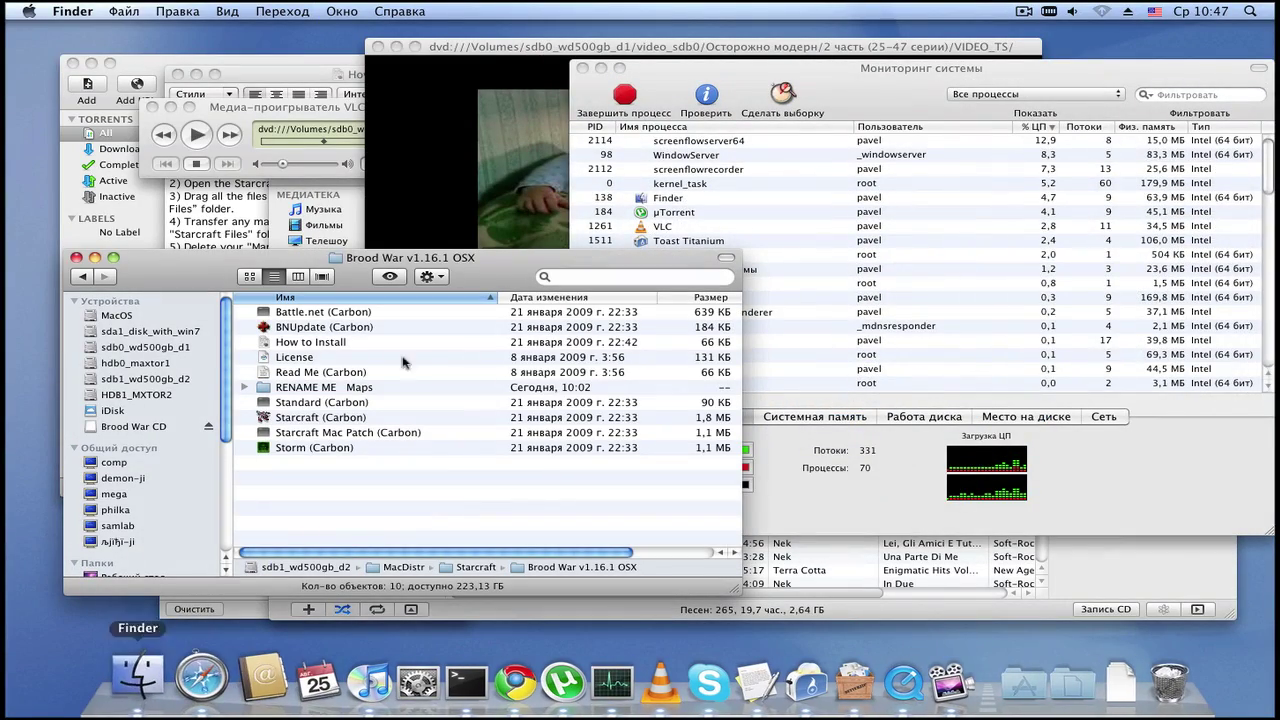
key("super+m")
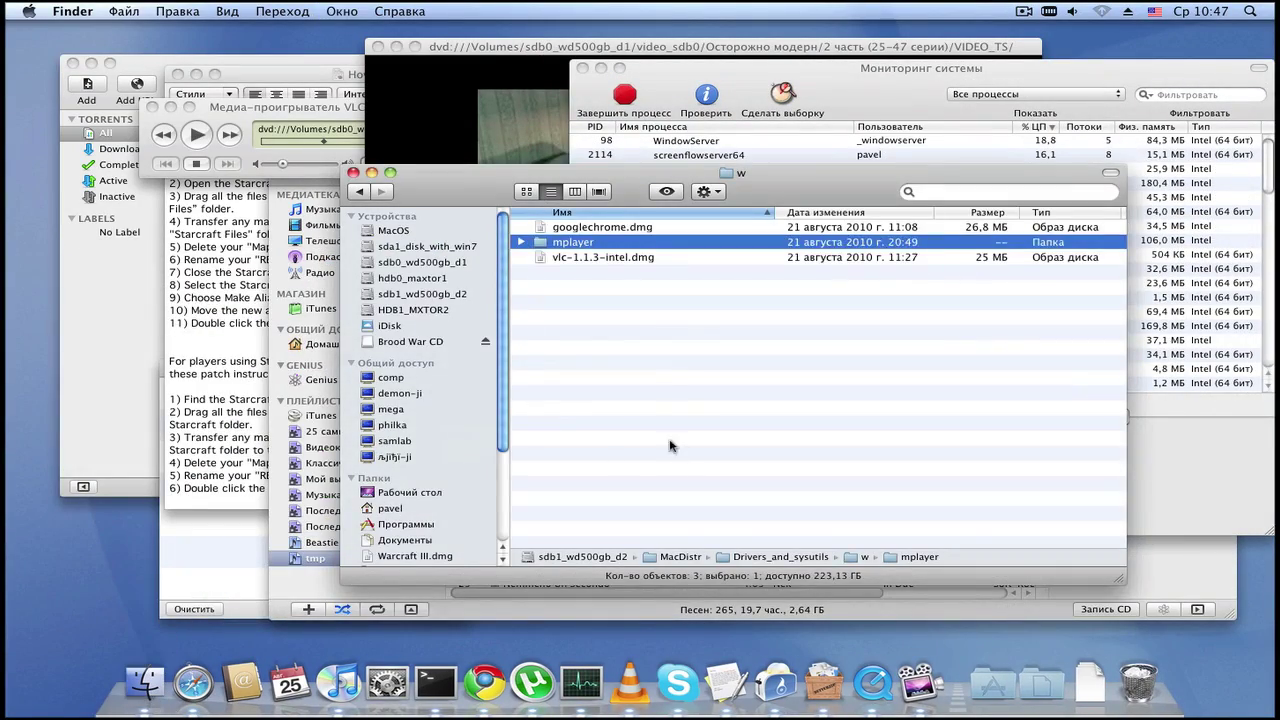
key("super+m")
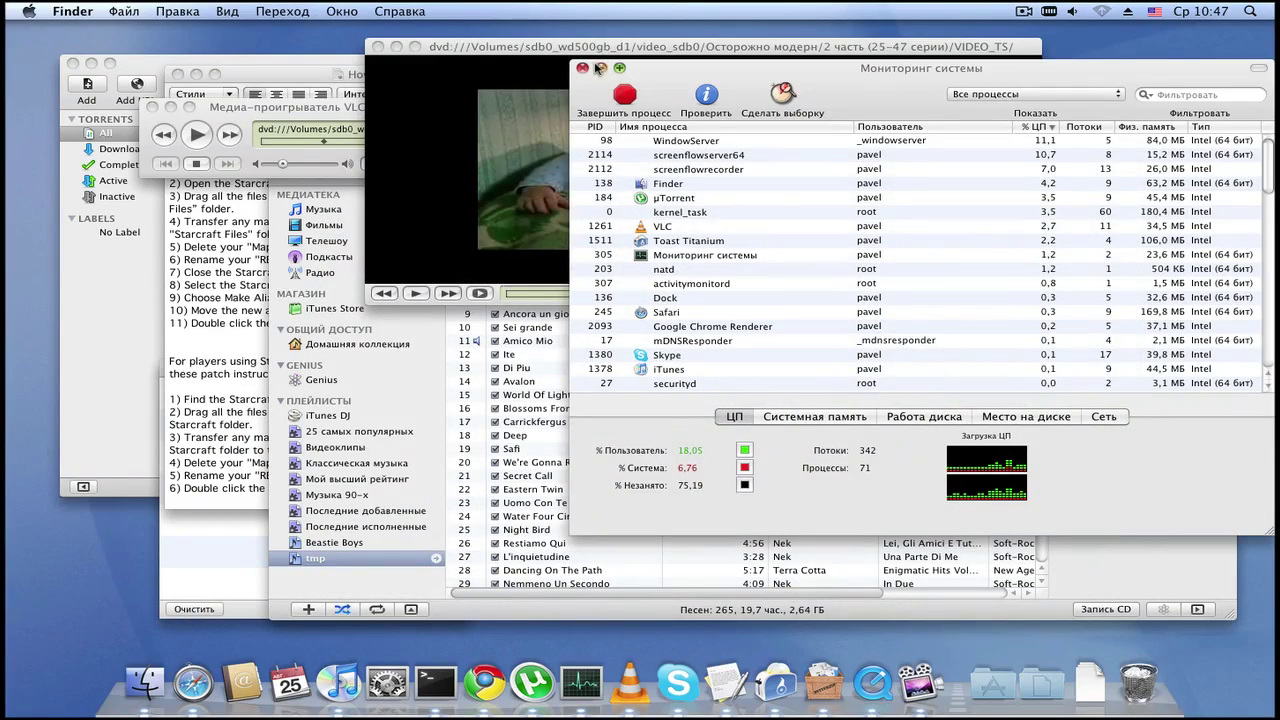
Step: Restore Activity Monitor from the Dock and show its Системная память memory pie chart
left_click(601, 68)
left_click(578, 683)
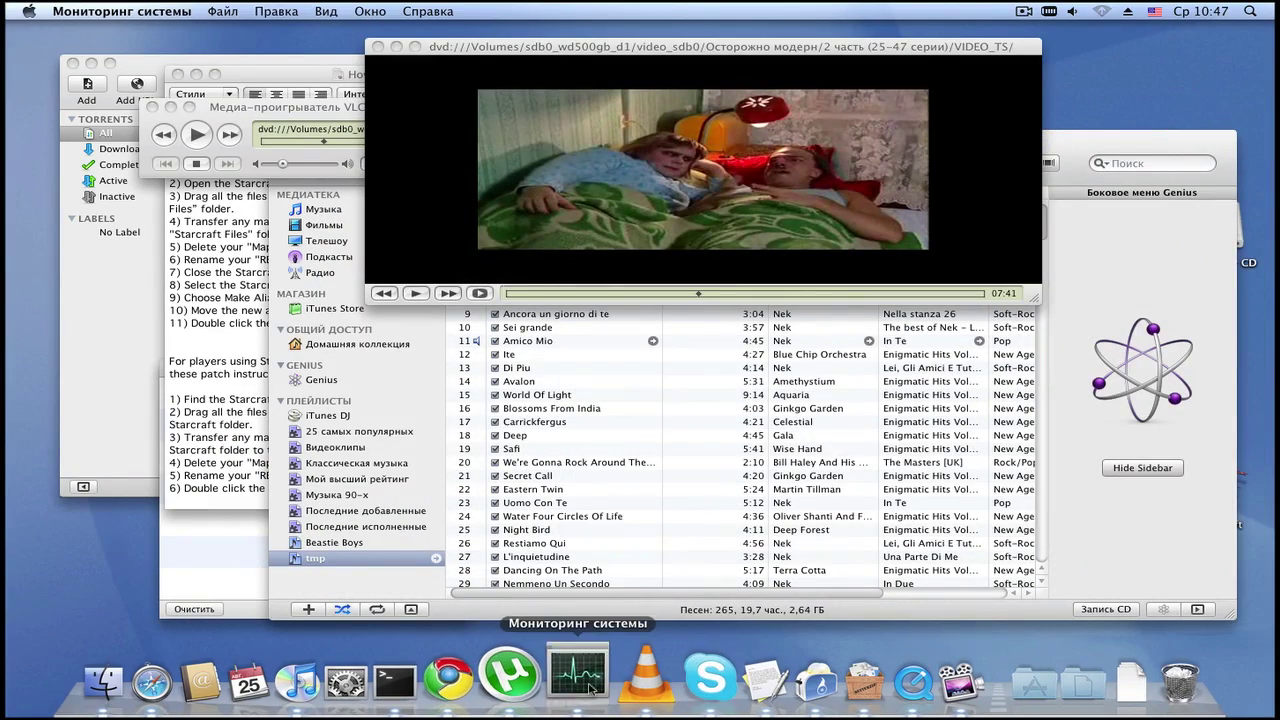
left_click_drag(800, 82, 709, 213)
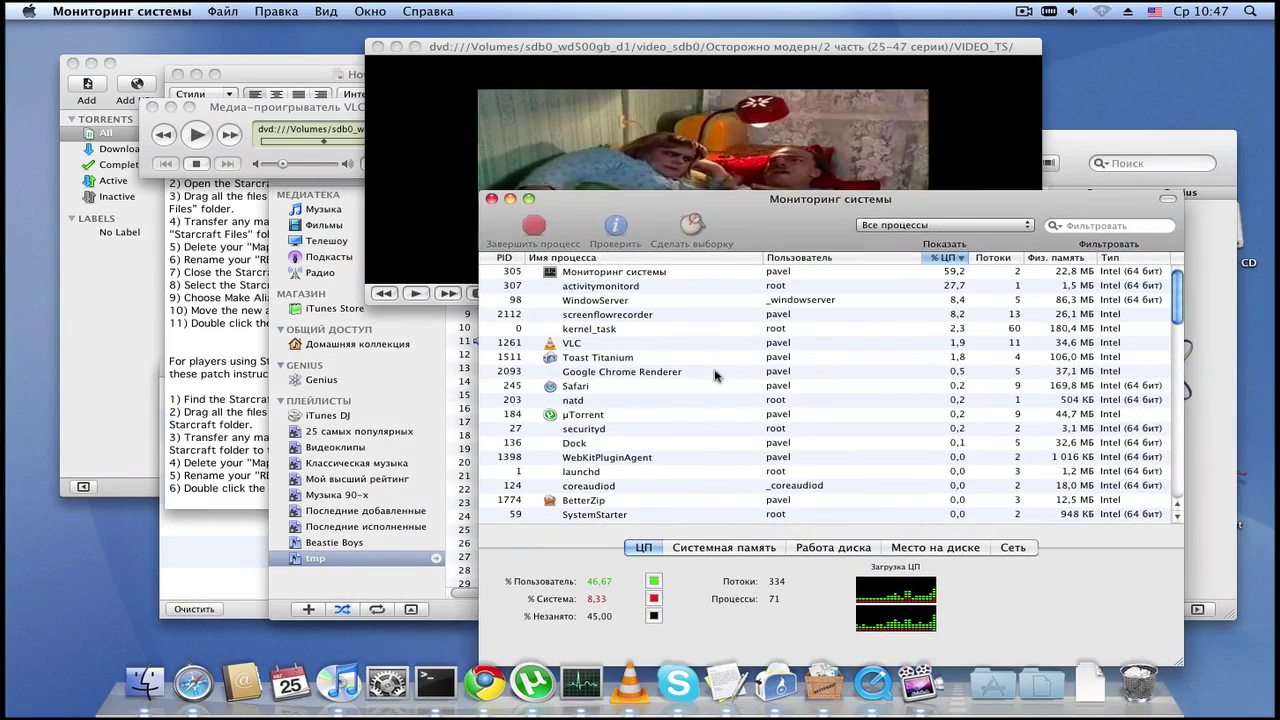
left_click(716, 375)
scroll(714, 375, "down", 10)
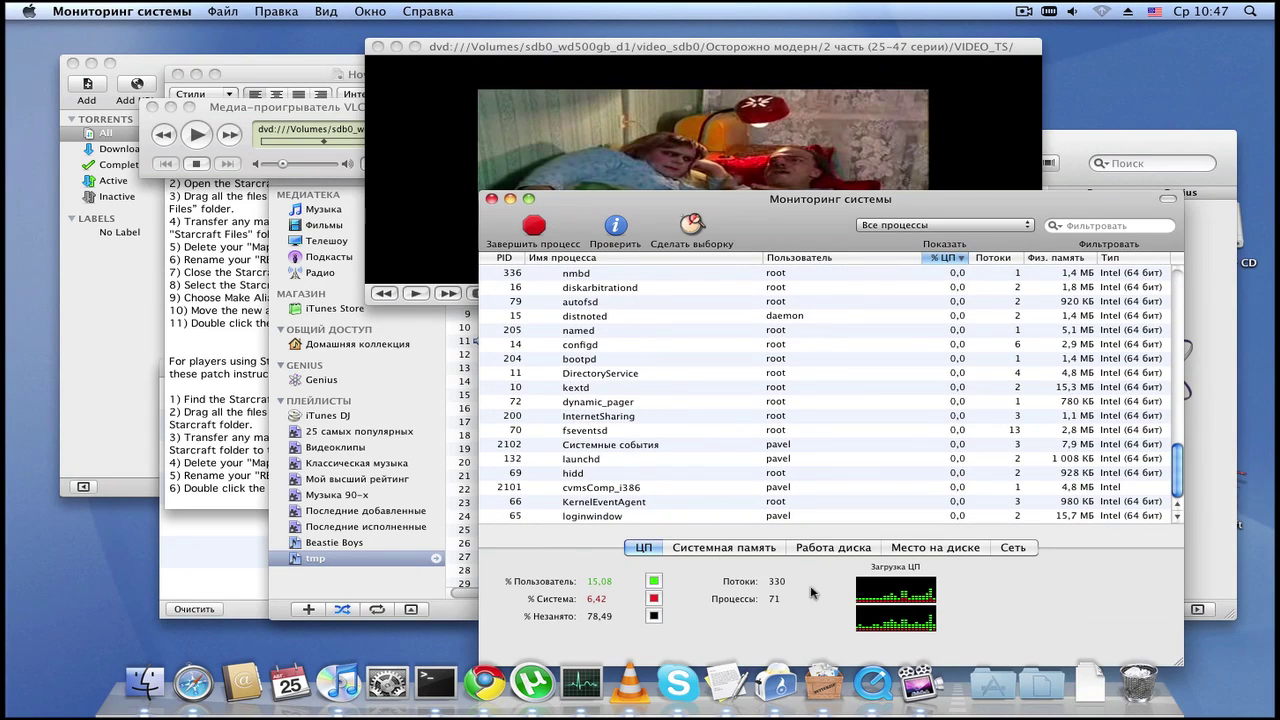
left_click(716, 552)
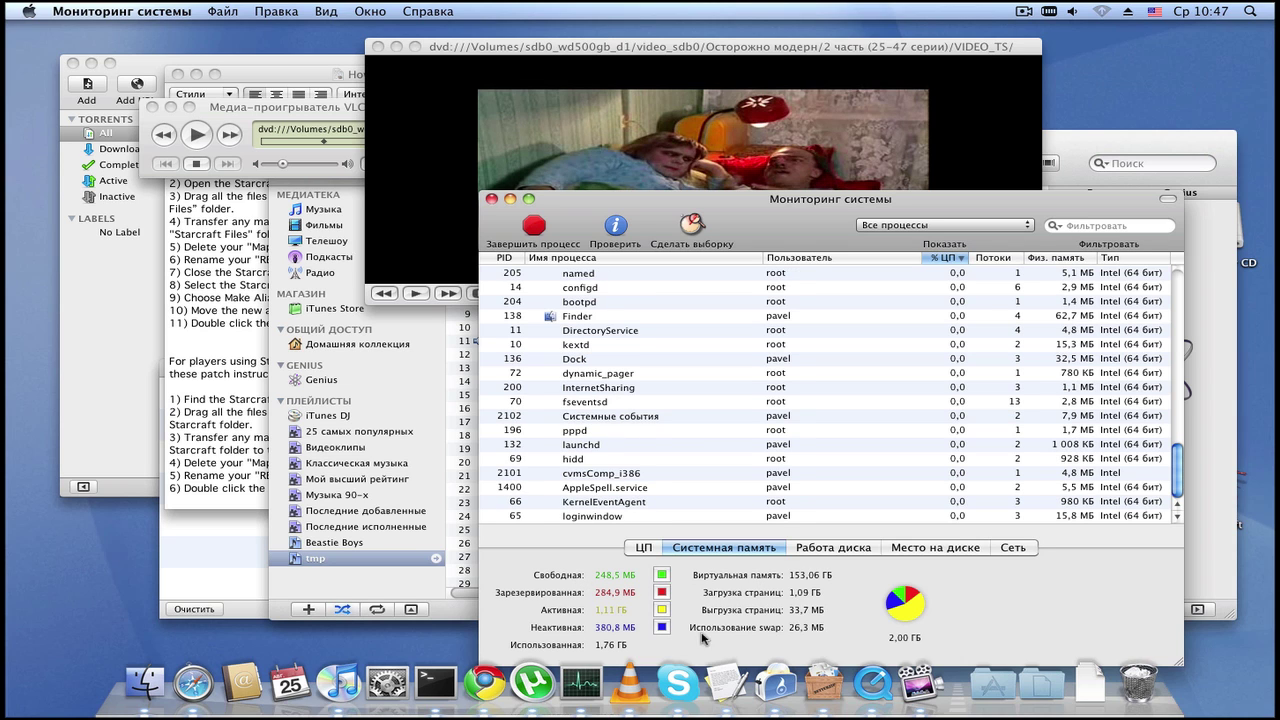
left_click(606, 430)
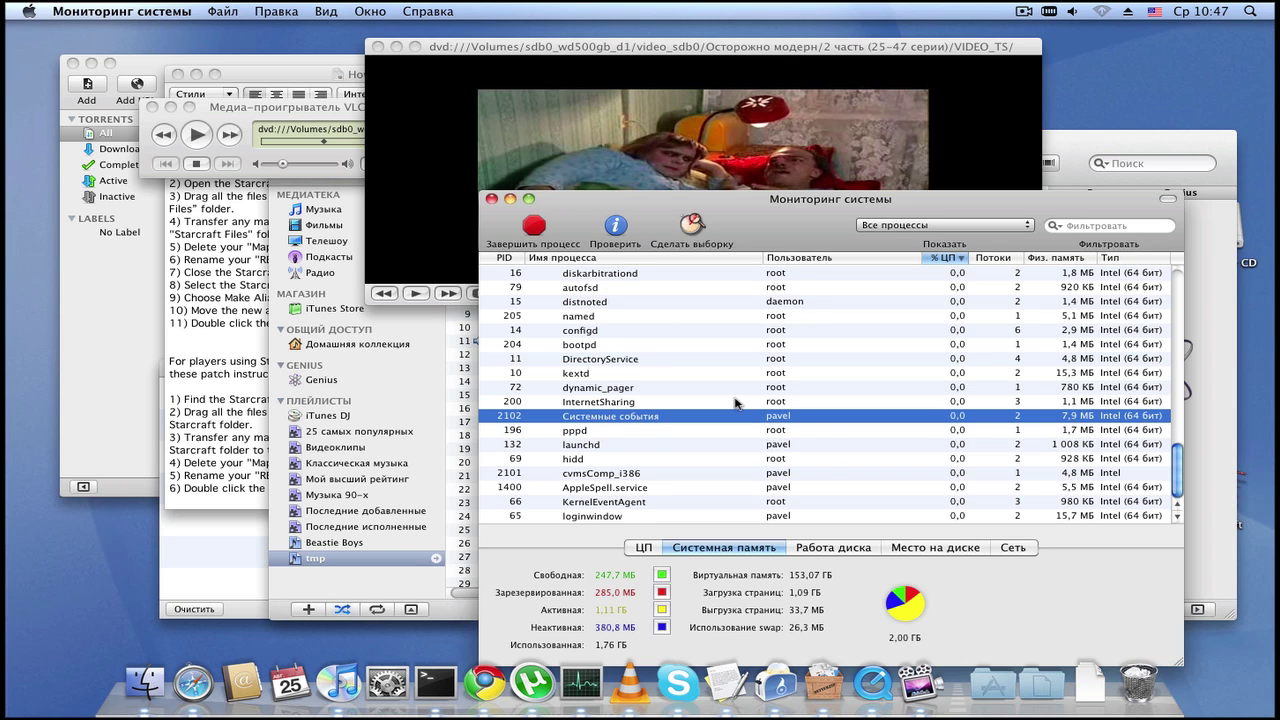
left_click(736, 402)
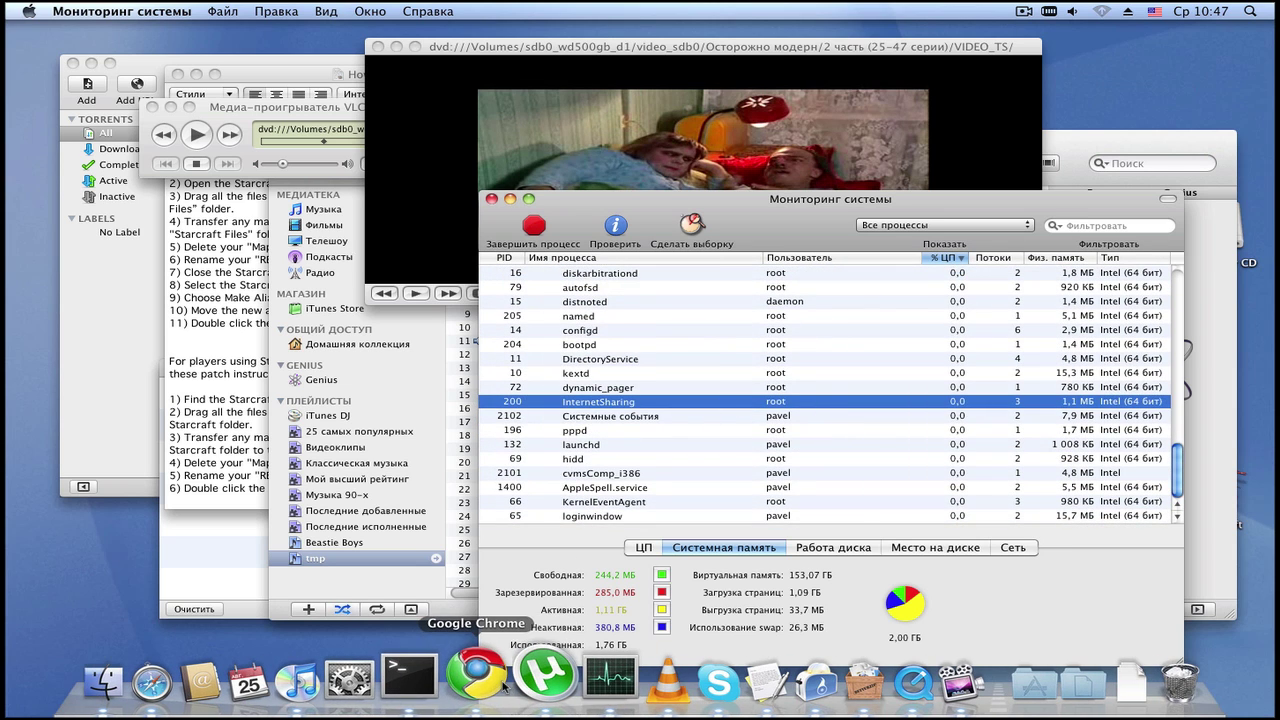
Step: From Chrome's download bar, reveal Adium_1.3.10.dmg in Finder's Загрузки folder
left_click(504, 686)
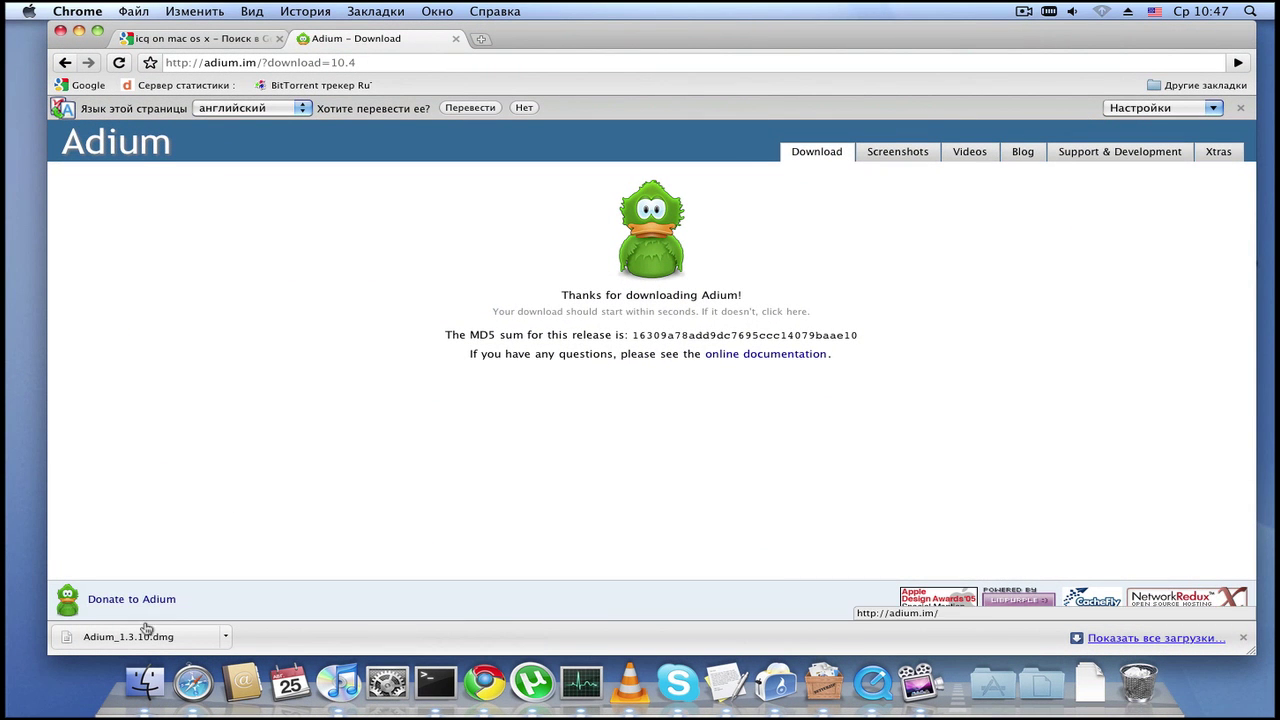
left_click(227, 638)
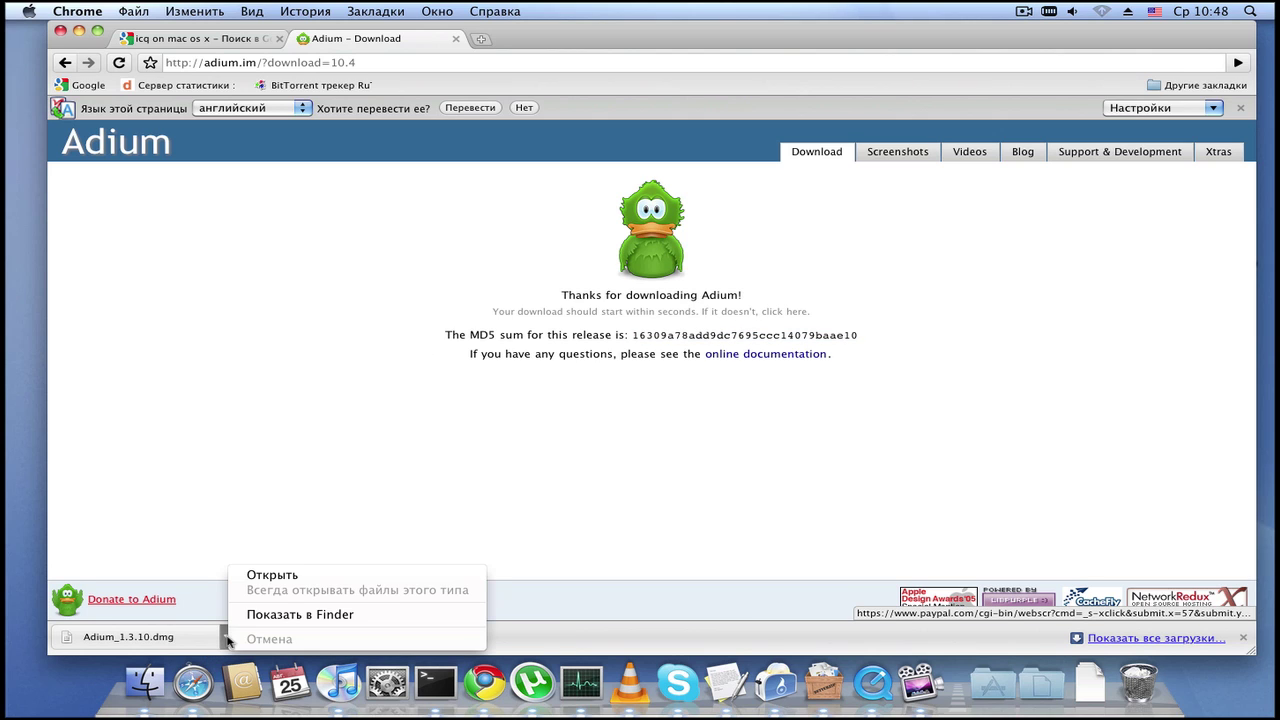
left_click(307, 615)
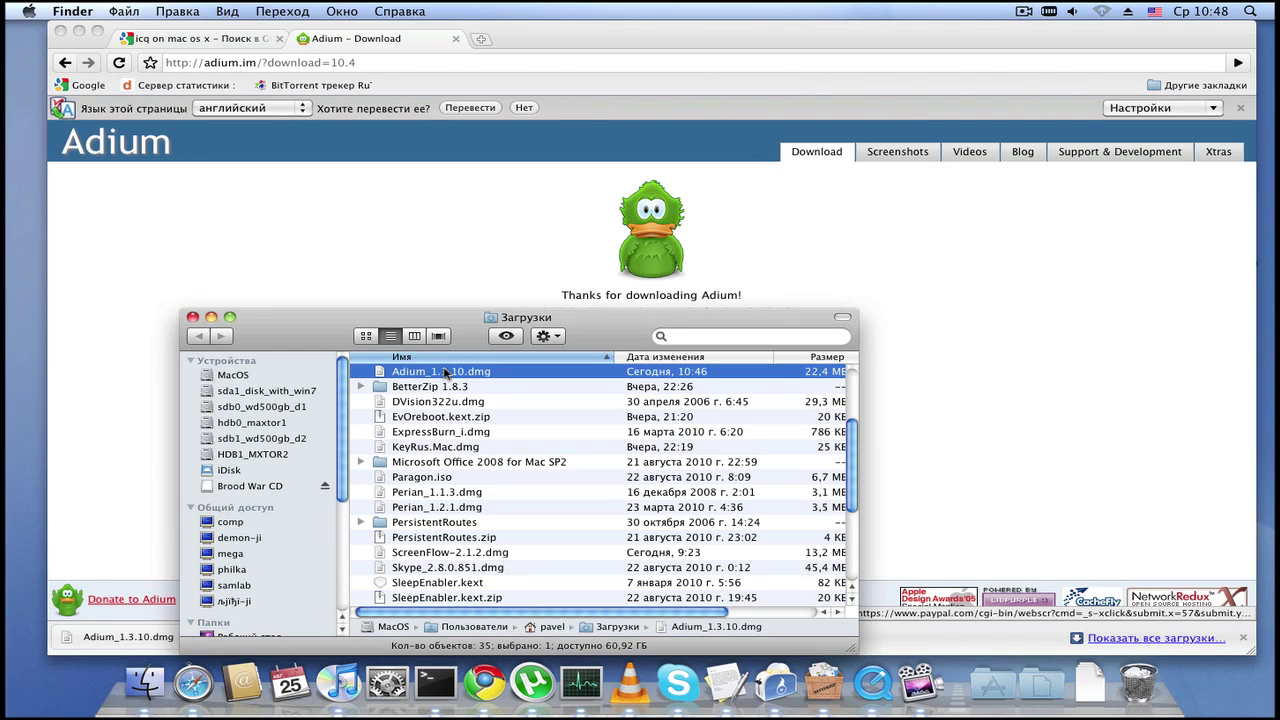
Step: Go to sdb1_wd500gb_d2 › Документы, open the MacDistr alias, and fan out the Downloads stack
left_click(445, 371)
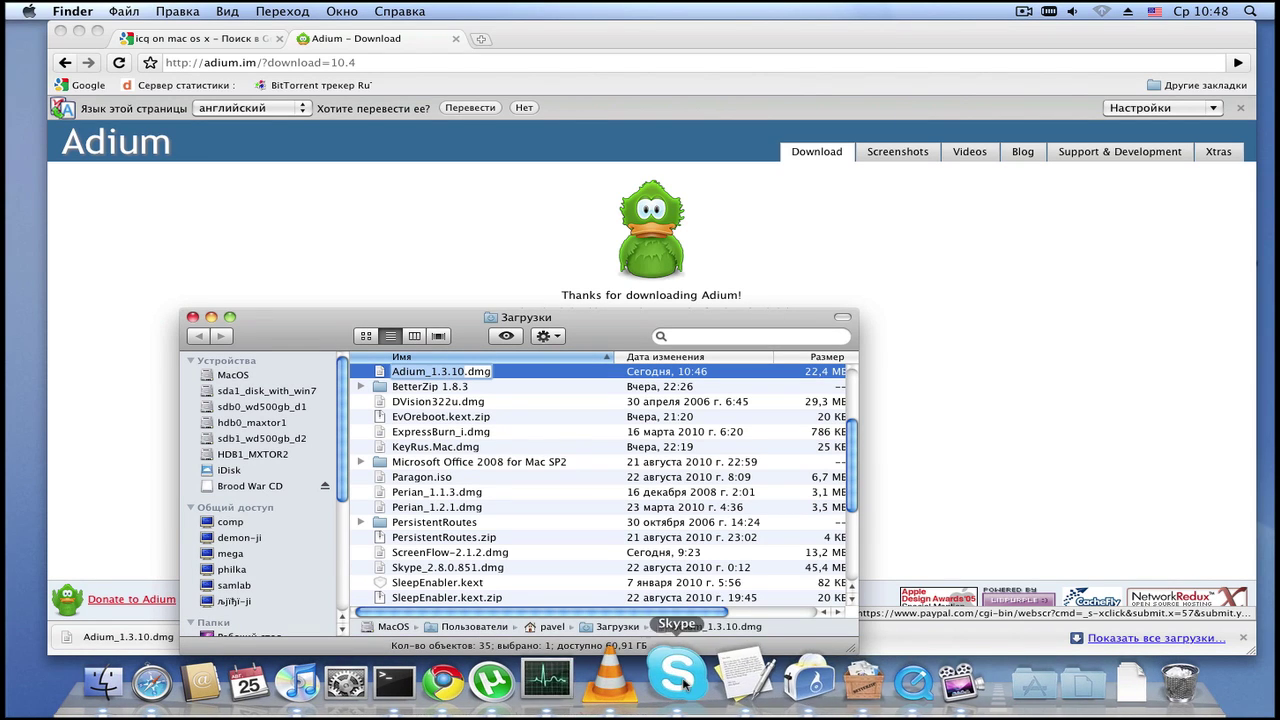
key("Return")
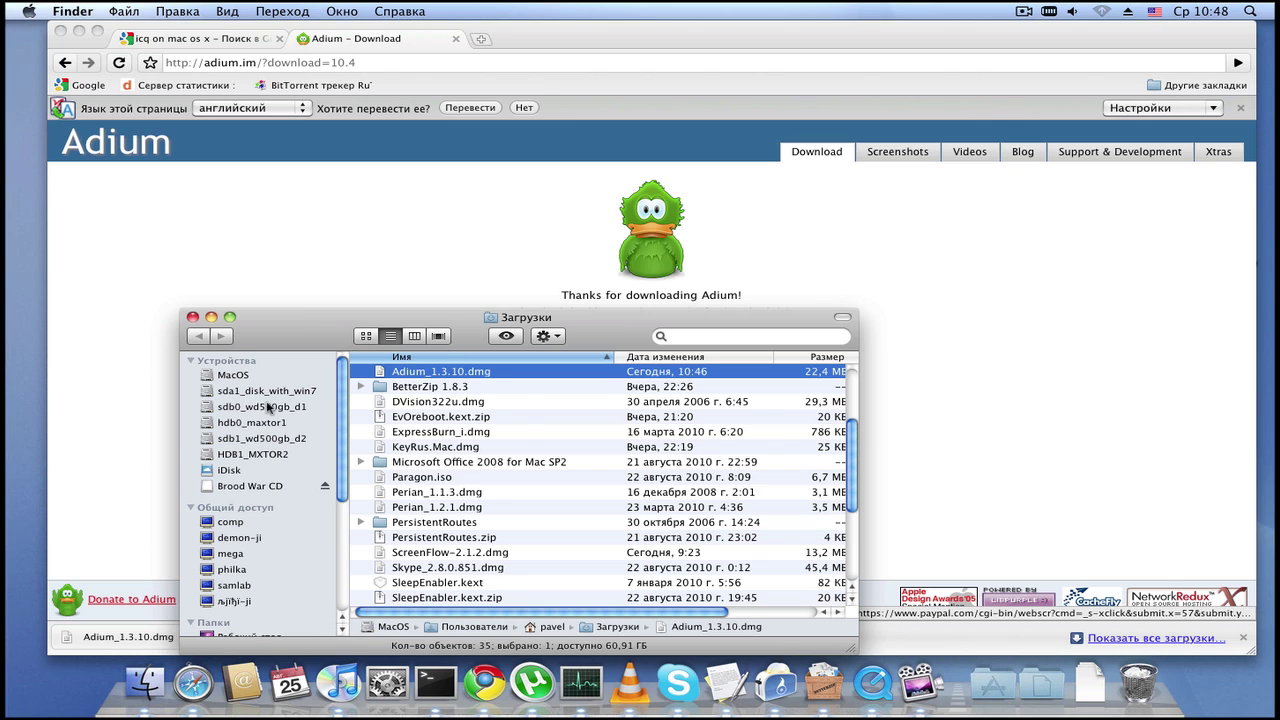
left_click(265, 438)
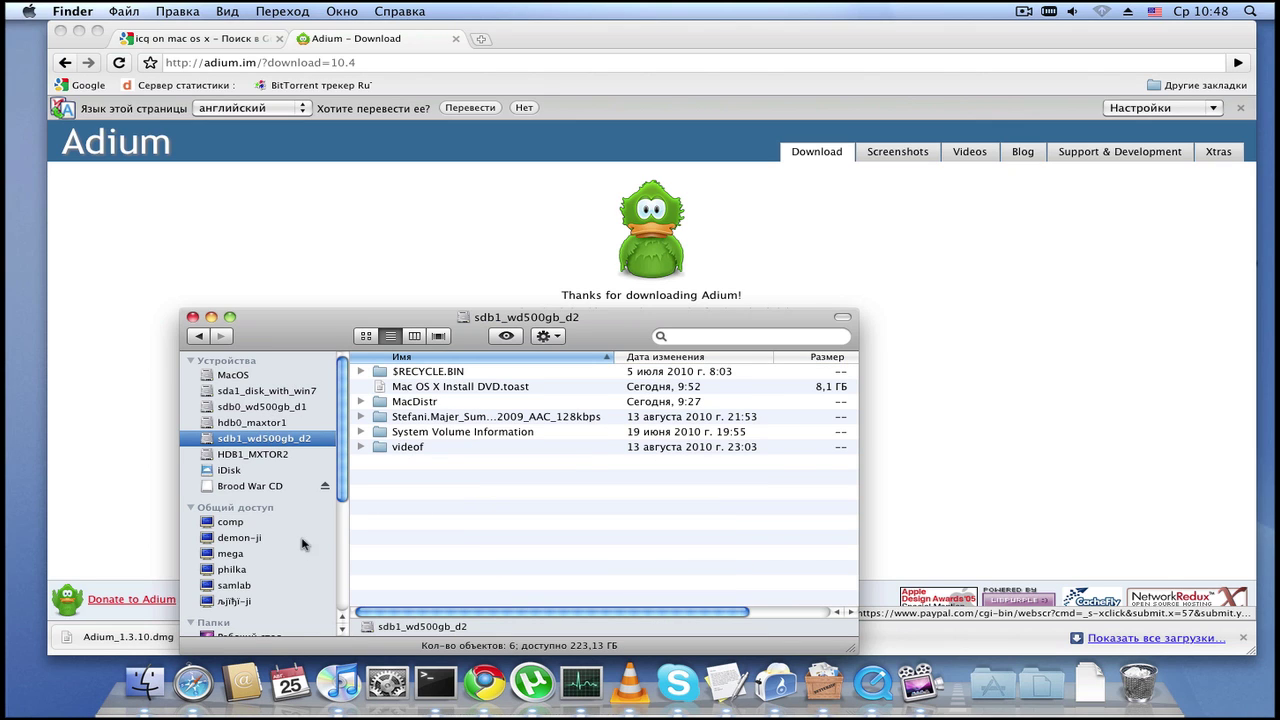
scroll(264, 566, "down", 5)
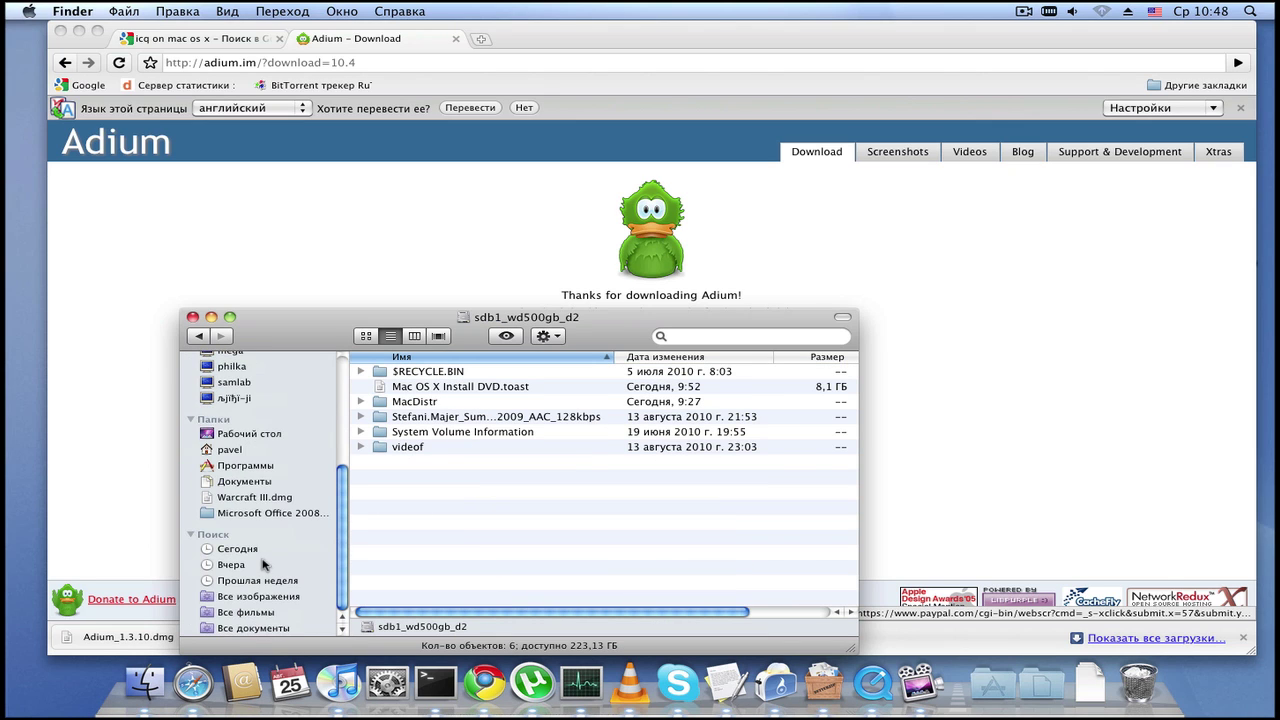
left_click(285, 481)
left_click(436, 372)
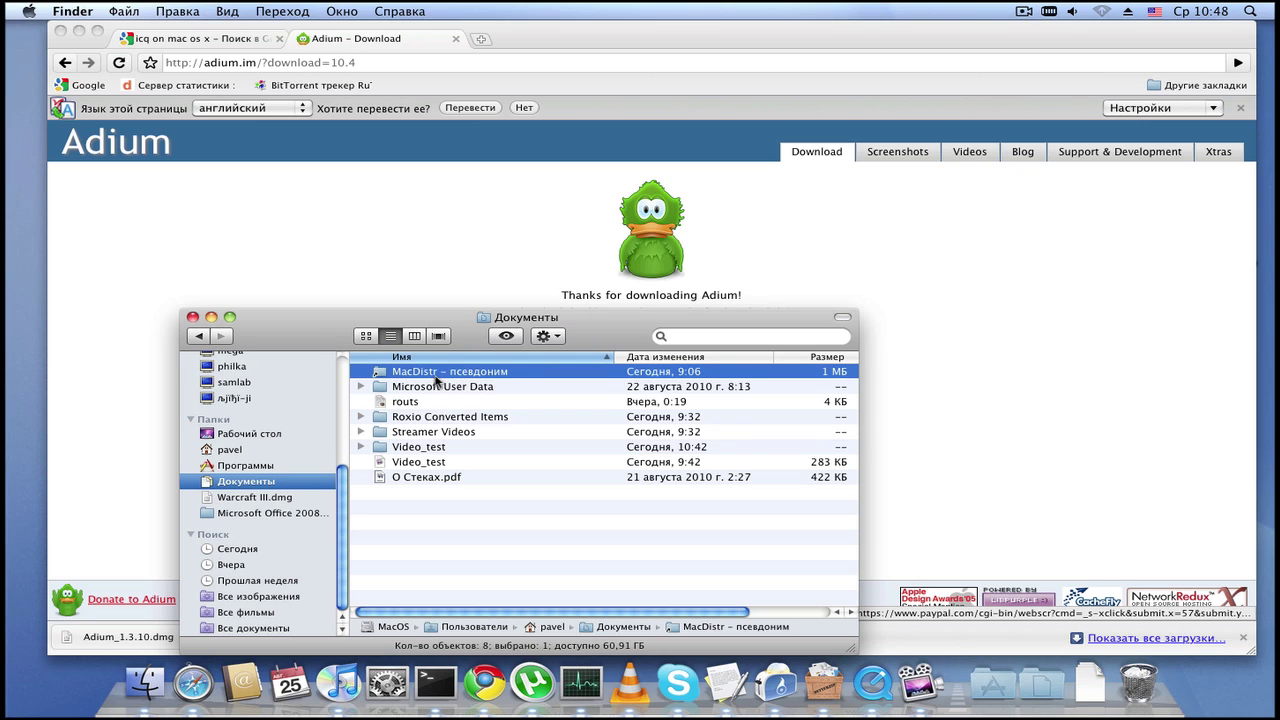
double_click(436, 372)
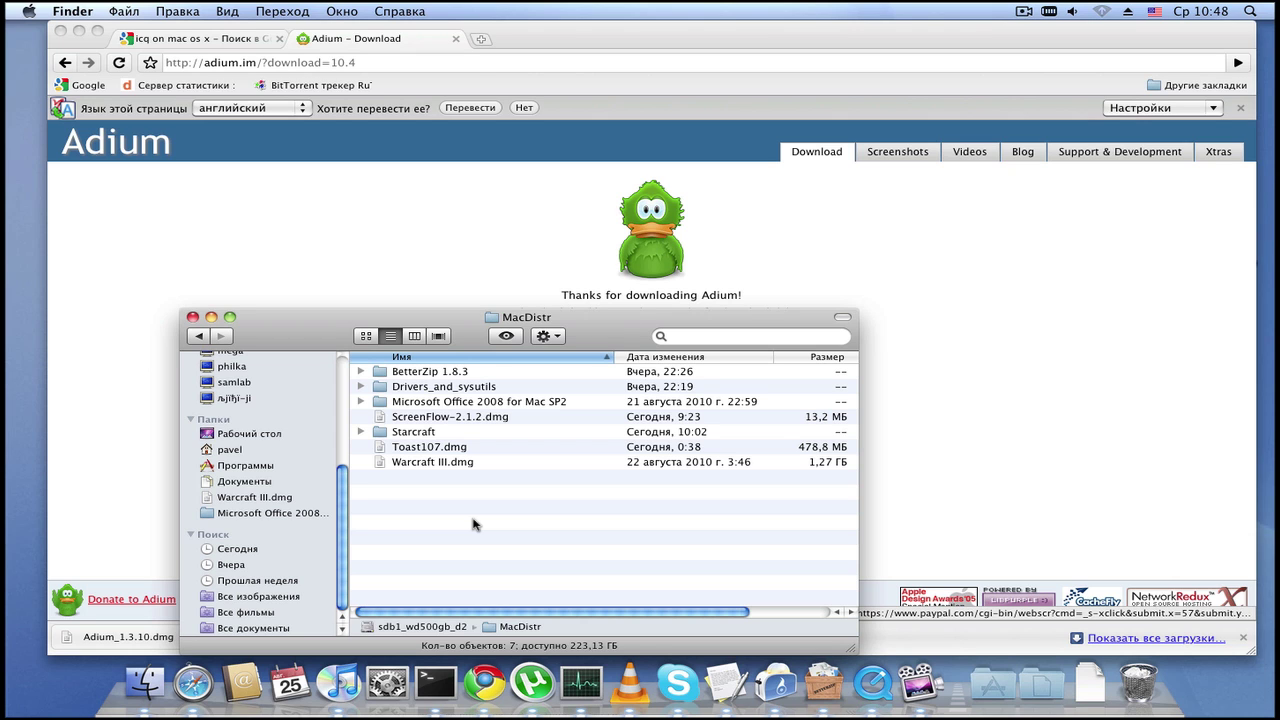
left_click(1088, 678)
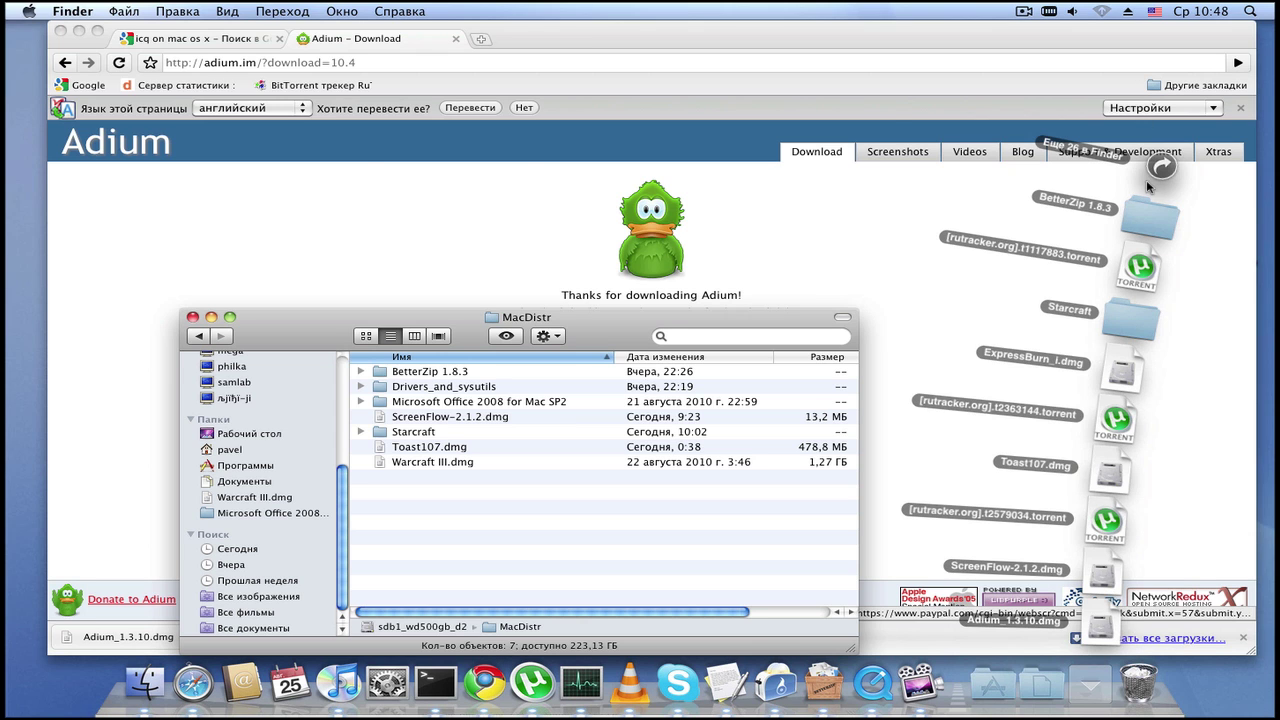
Step: Search Downloads for 'ad' and paste a copy of Adium_1.3.10.dmg into MacDistr
left_click(1159, 168)
scroll(481, 302, "down", 5)
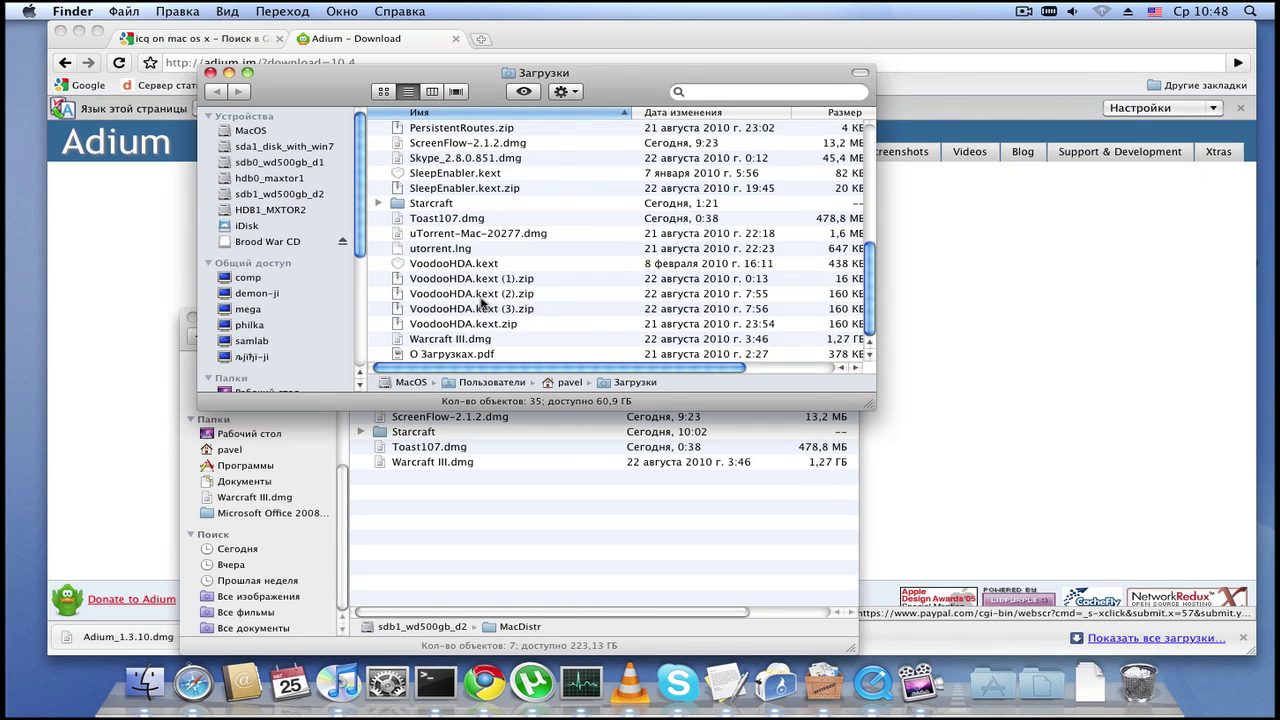
scroll(481, 330, "up", 7)
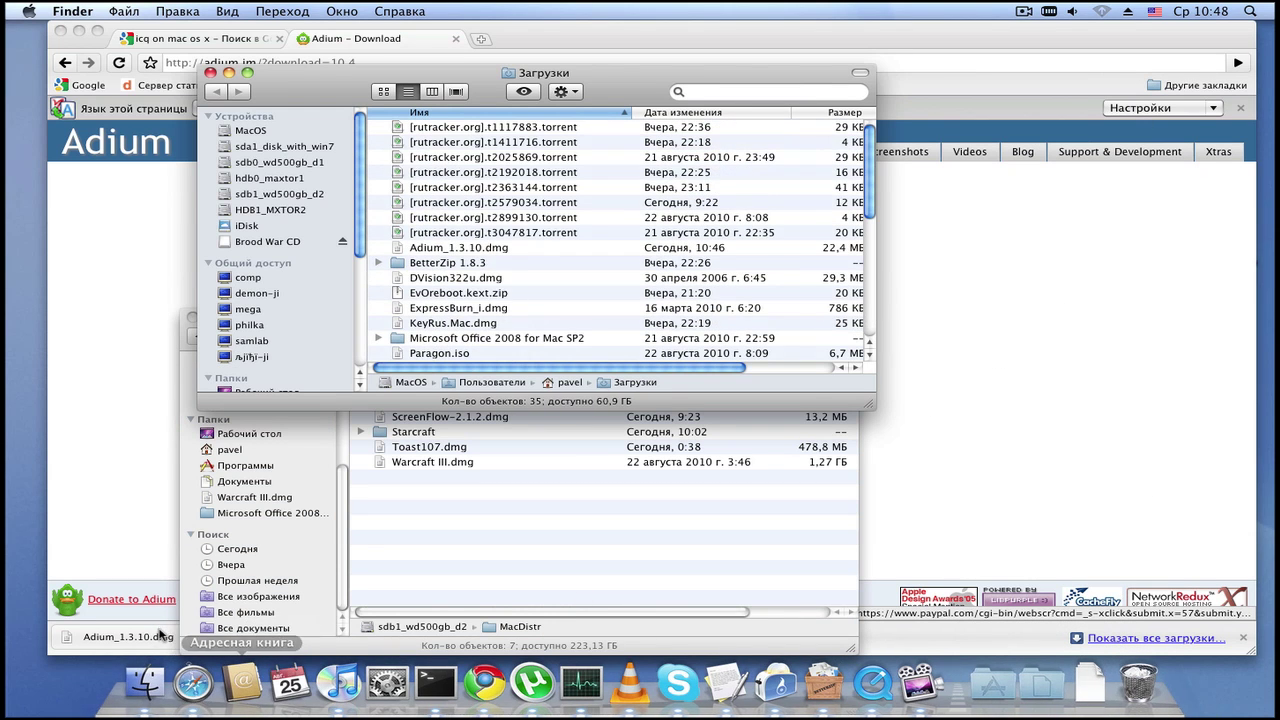
scroll(430, 325, "down", 5)
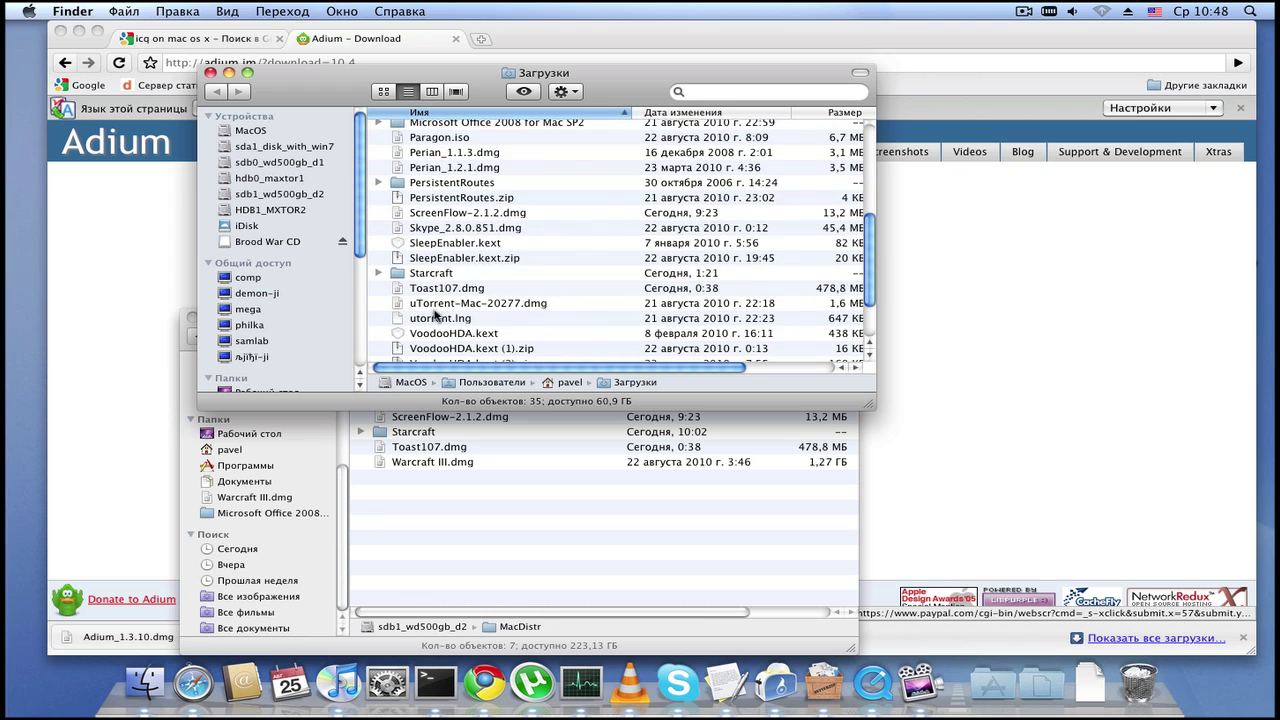
left_click(698, 91)
type("ad")
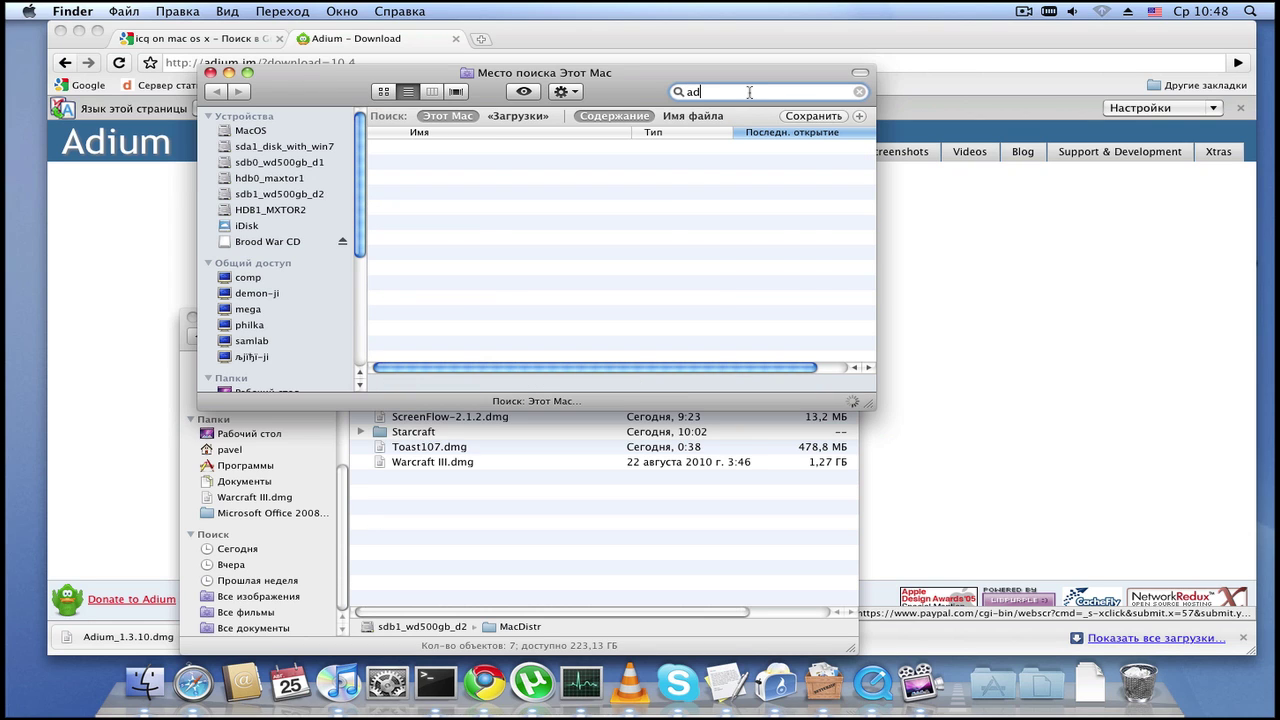
left_click(590, 148)
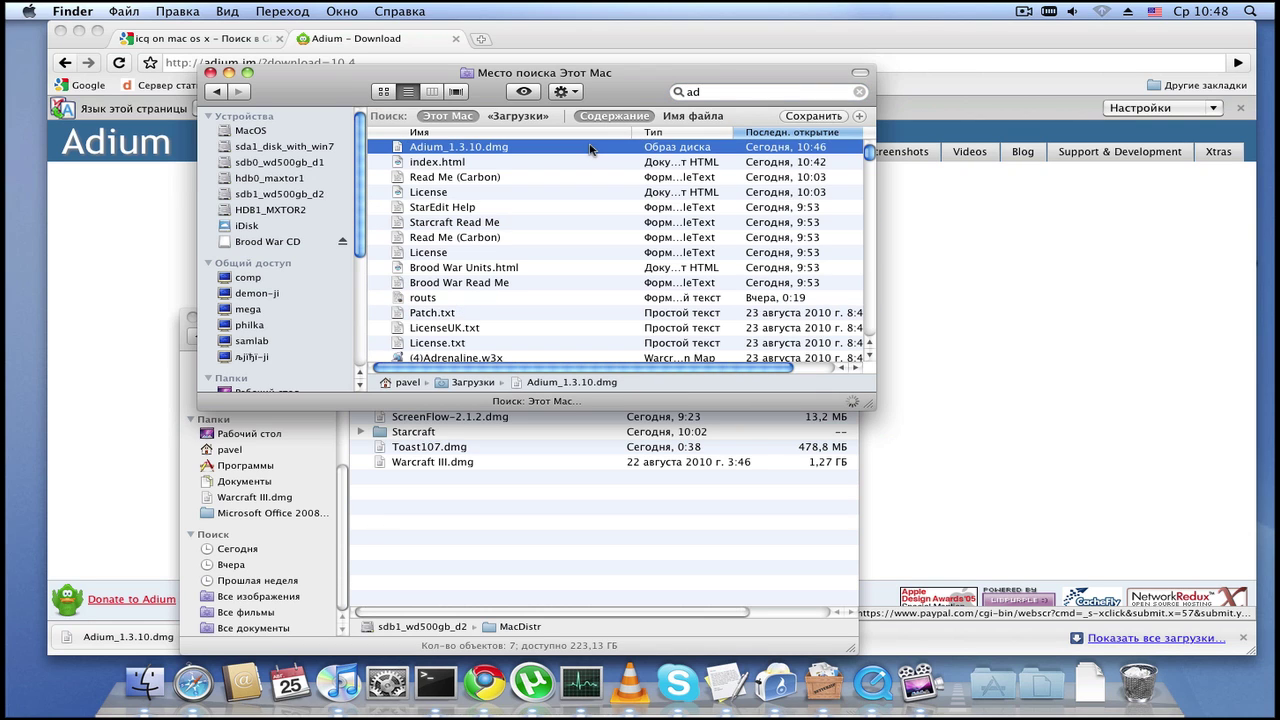
left_click(512, 578)
key("super+v")
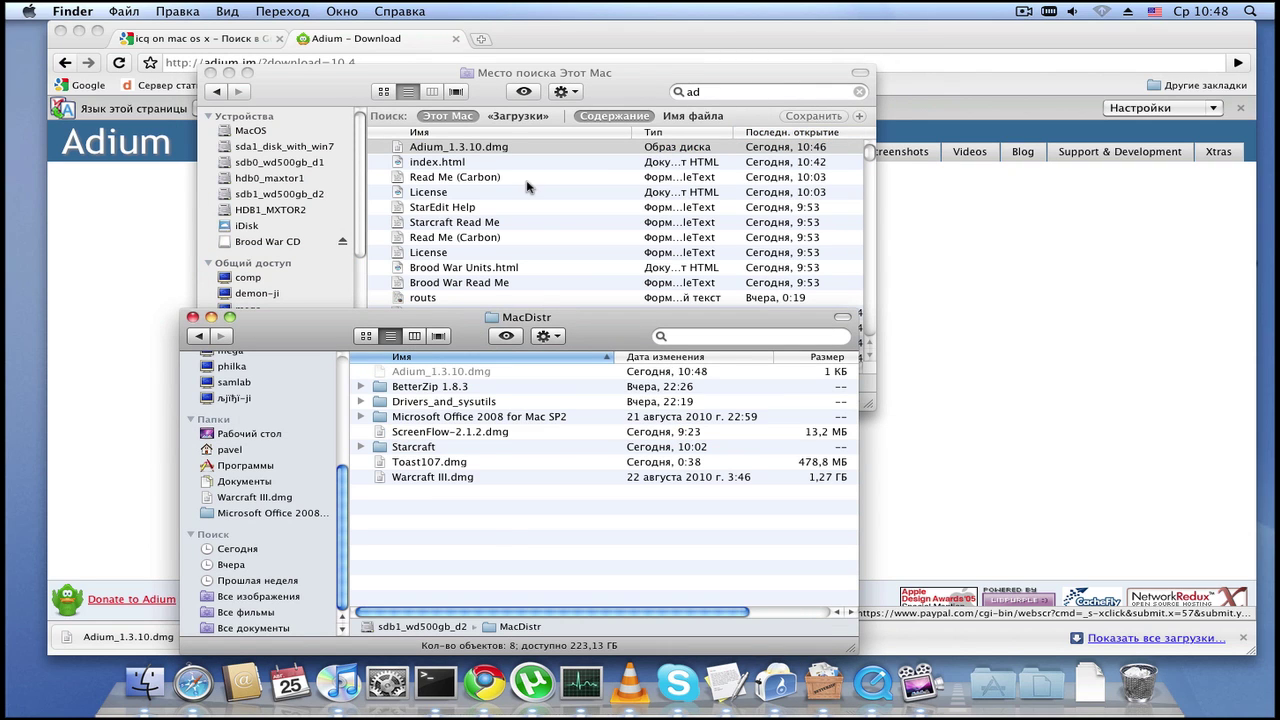
Step: Clear the 'ad' search, move the search window aside, and close it
left_click(527, 186)
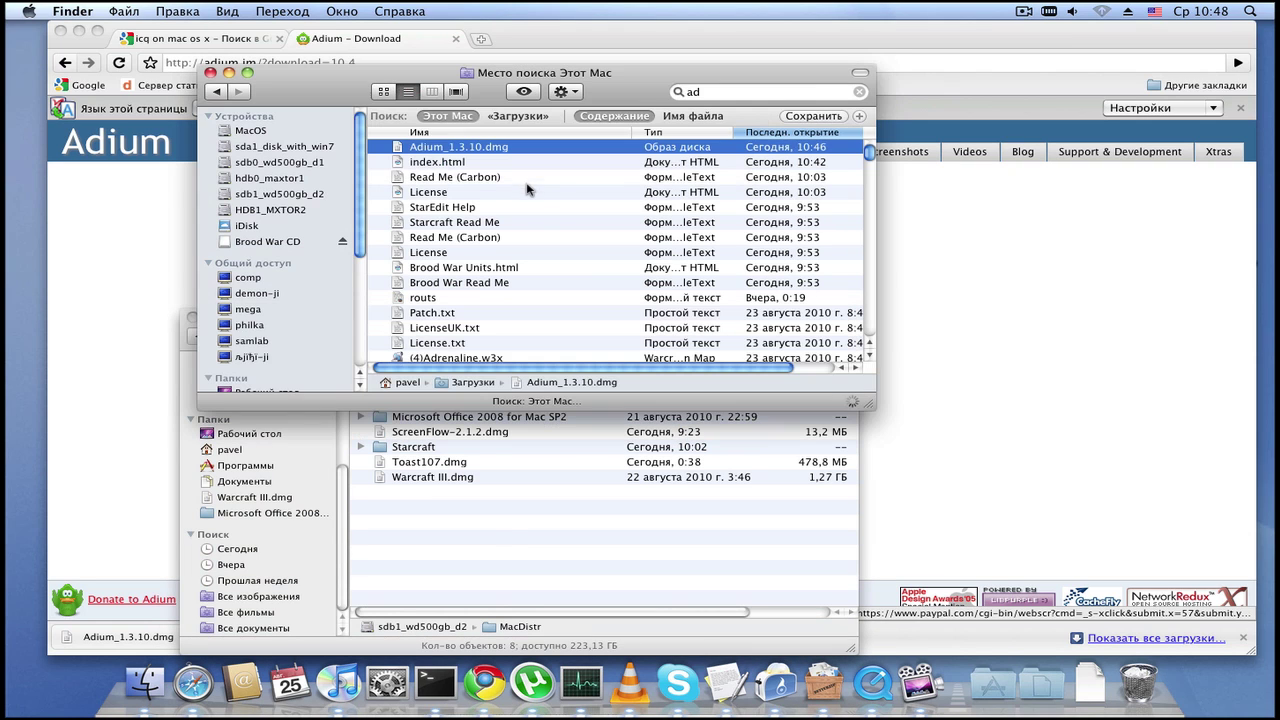
left_click(722, 92)
key("BackSpace")
key("BackSpace")
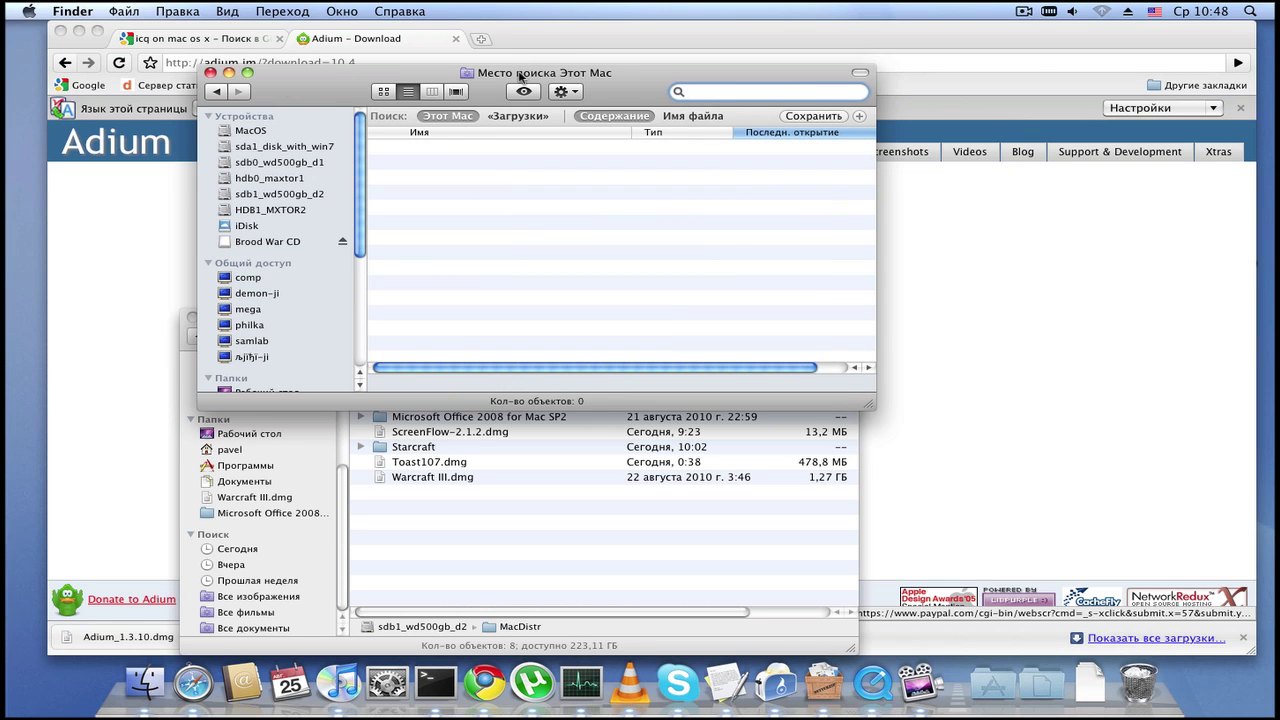
left_click_drag(520, 77, 549, 222)
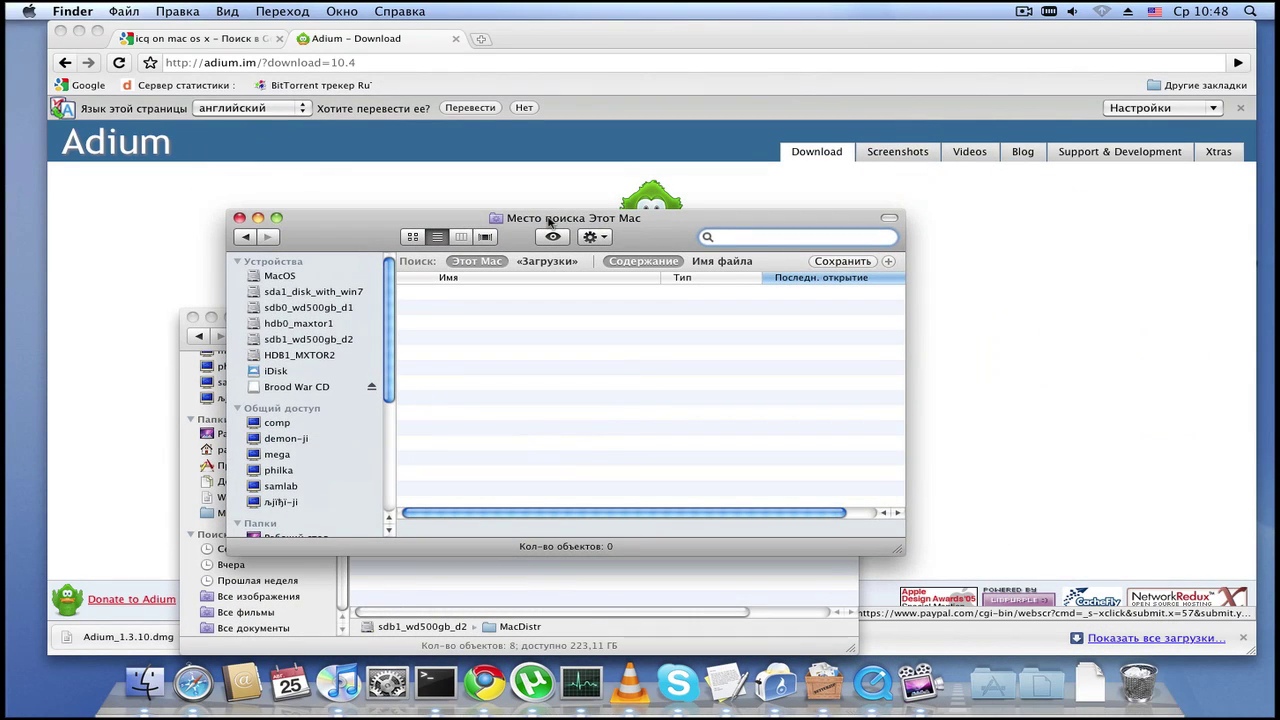
left_click(148, 670)
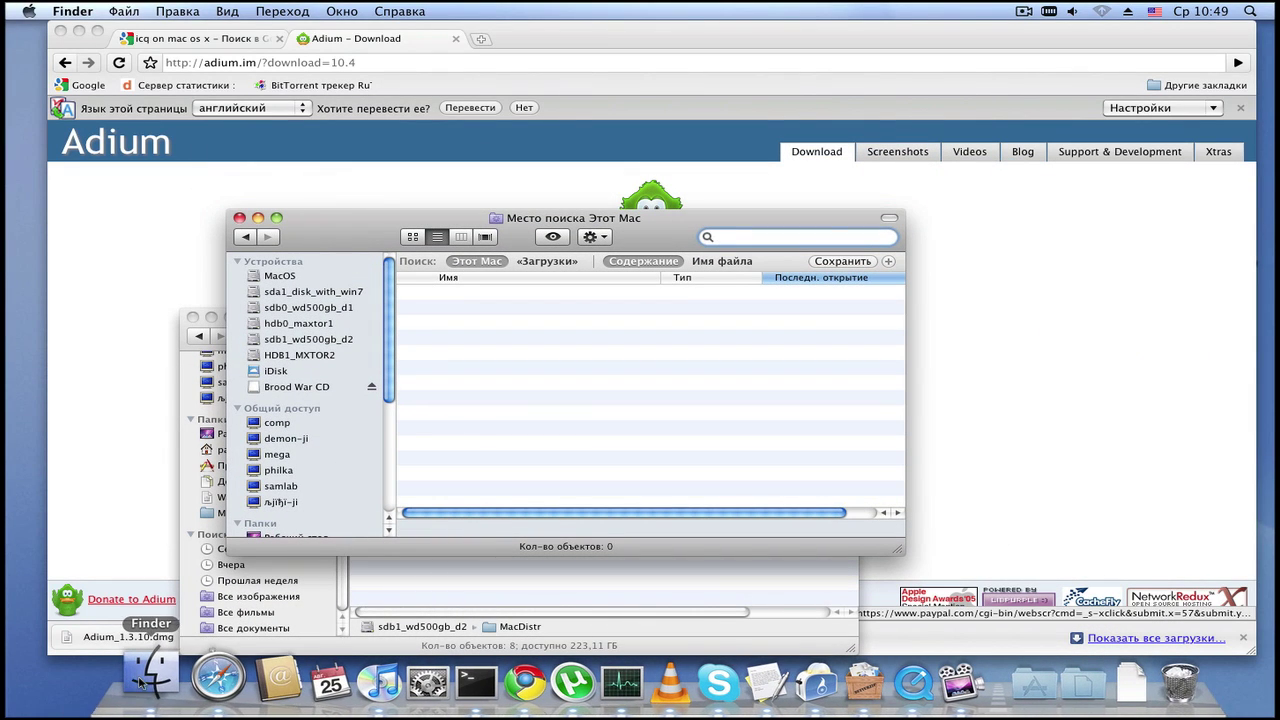
left_click(140, 676)
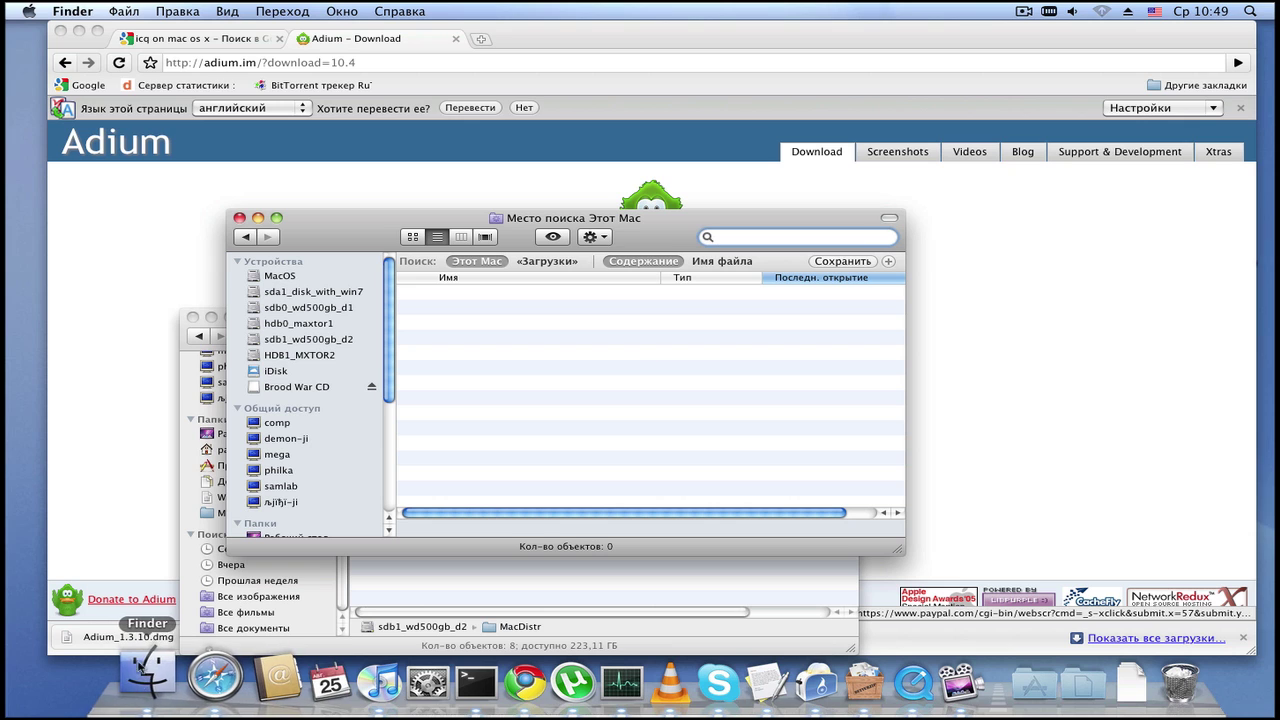
left_click(478, 366)
key("super+w")
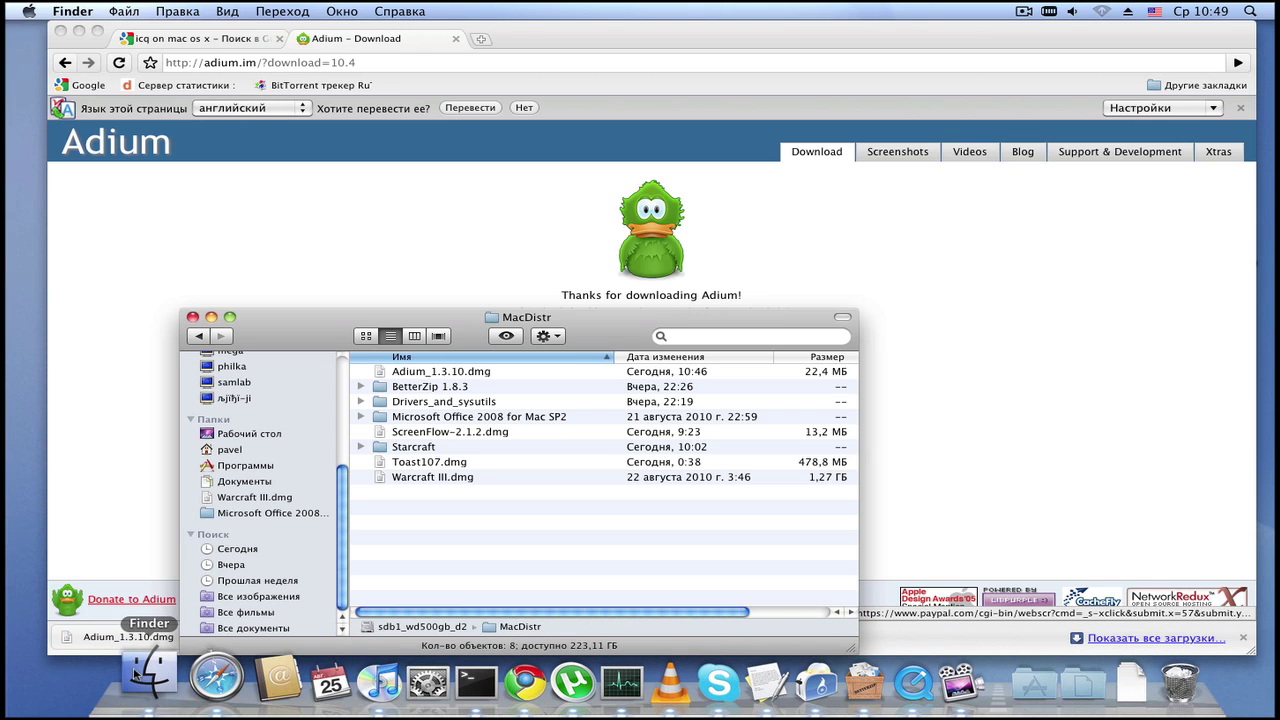
Step: View µTorrent's seeding torrents, minimize it, and spread out Finder's windows with App Exposé
left_click(530, 678)
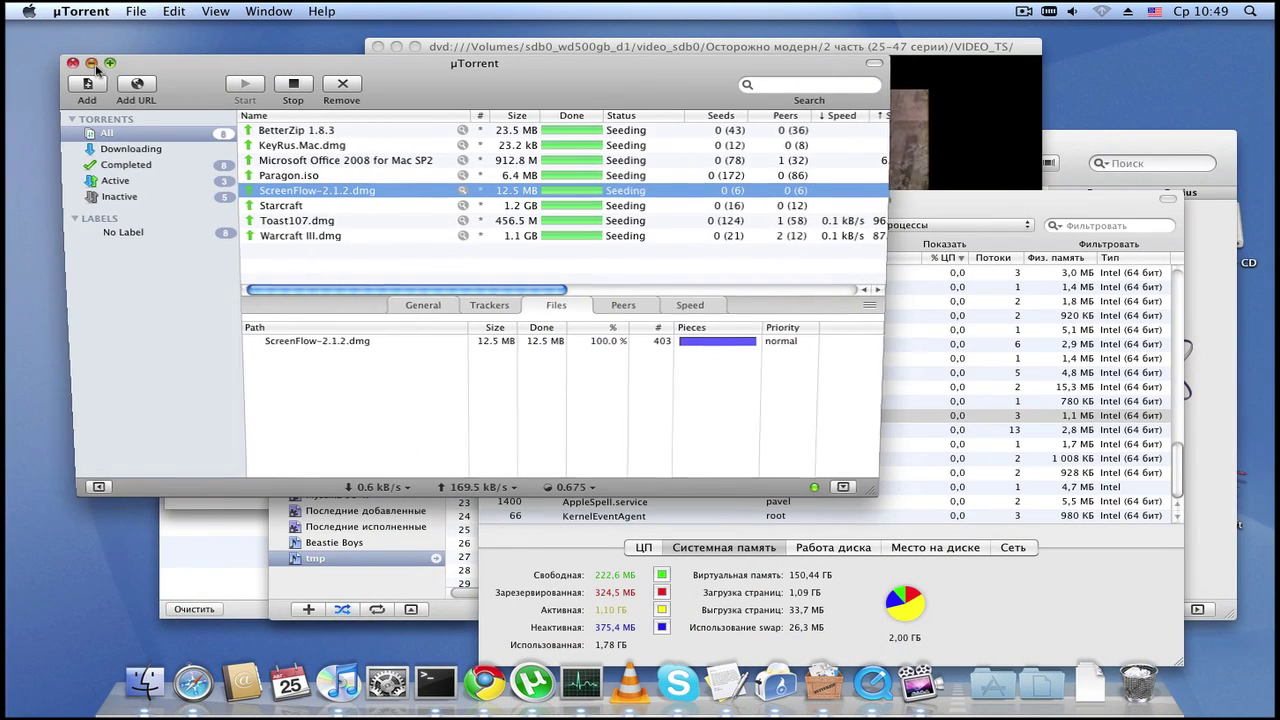
left_click(92, 64)
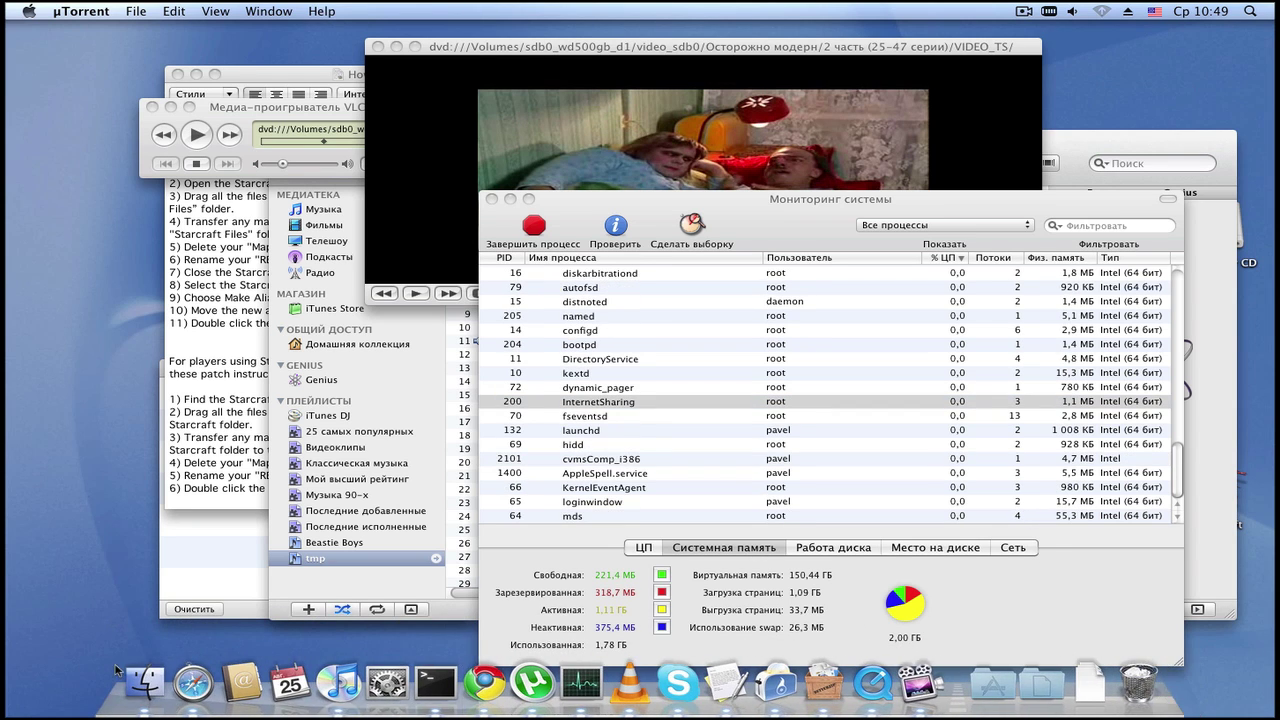
left_click(140, 680)
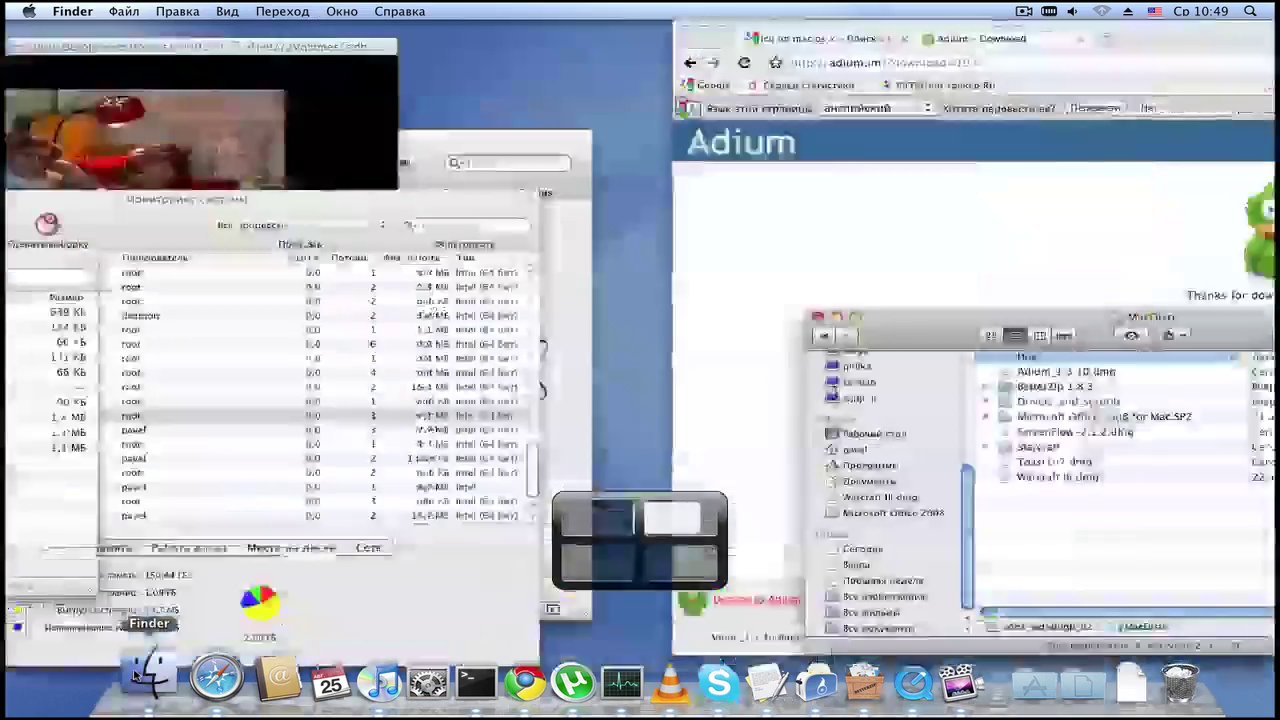
left_click(140, 676)
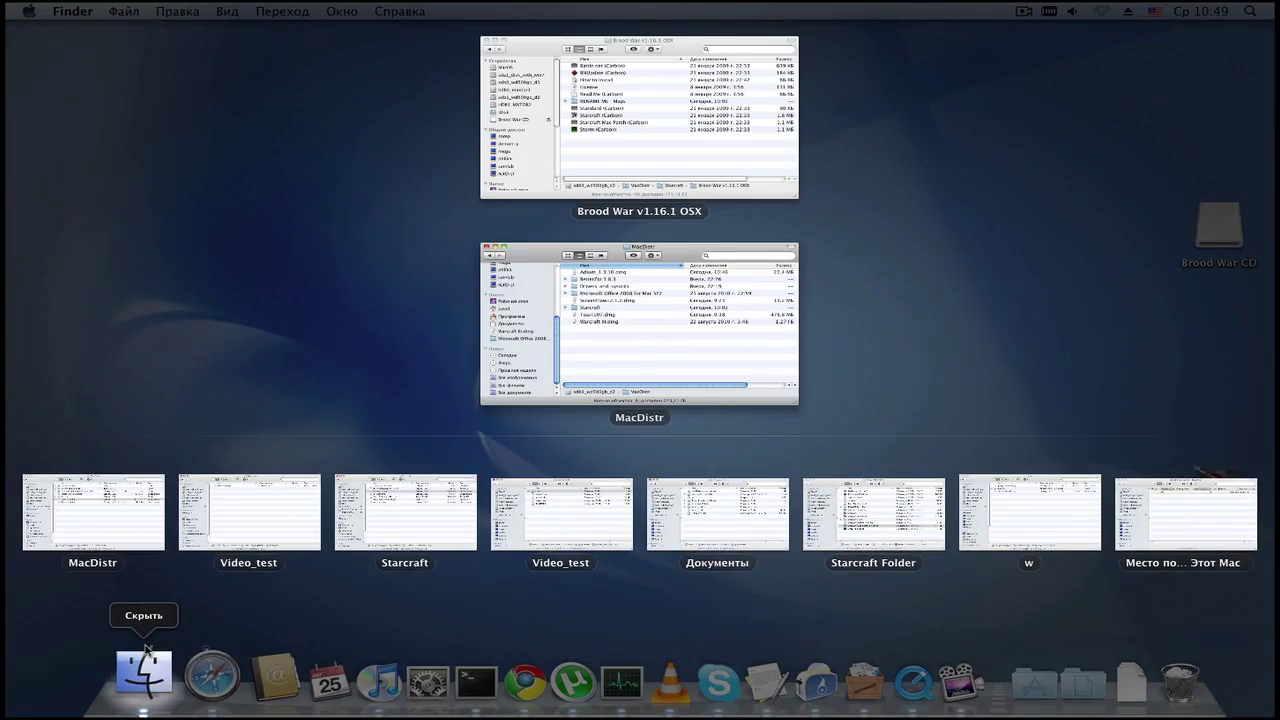
Step: Flip between desktop spaces using the Finder Dock icon, then show all Finder windows
left_click(146, 668)
left_click(148, 678)
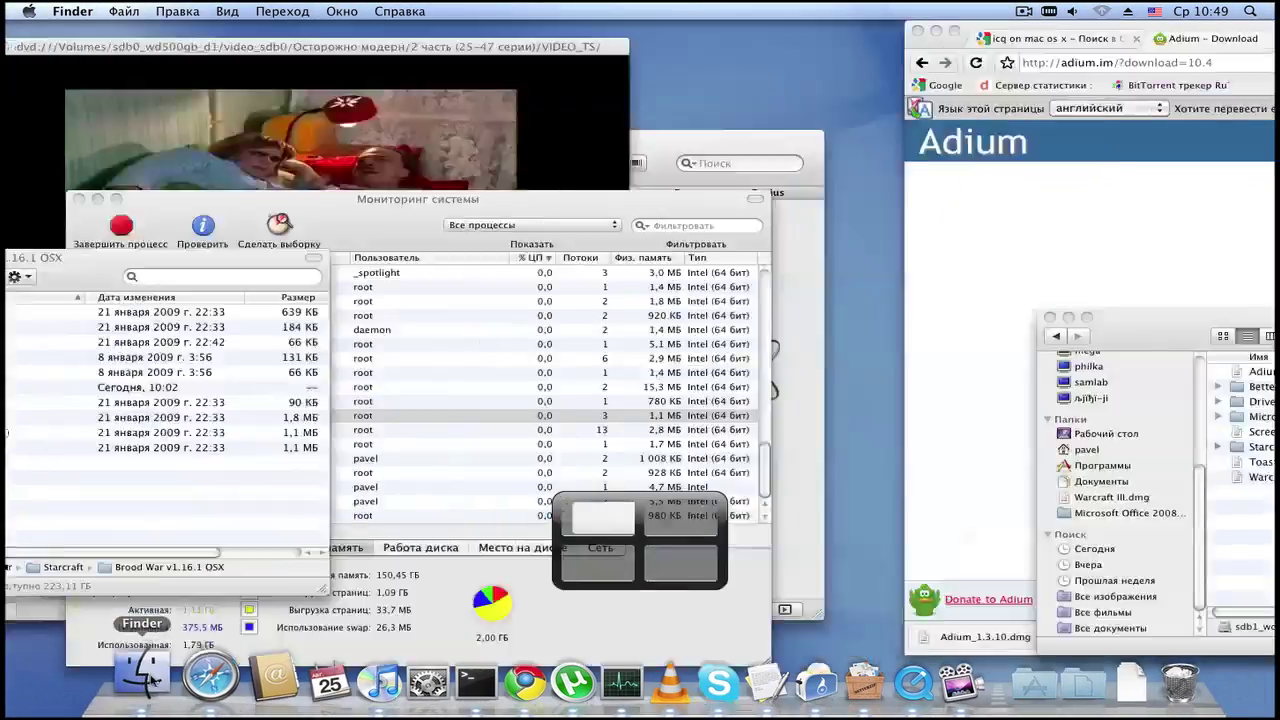
left_click(146, 676)
left_click(146, 676)
left_click(146, 676)
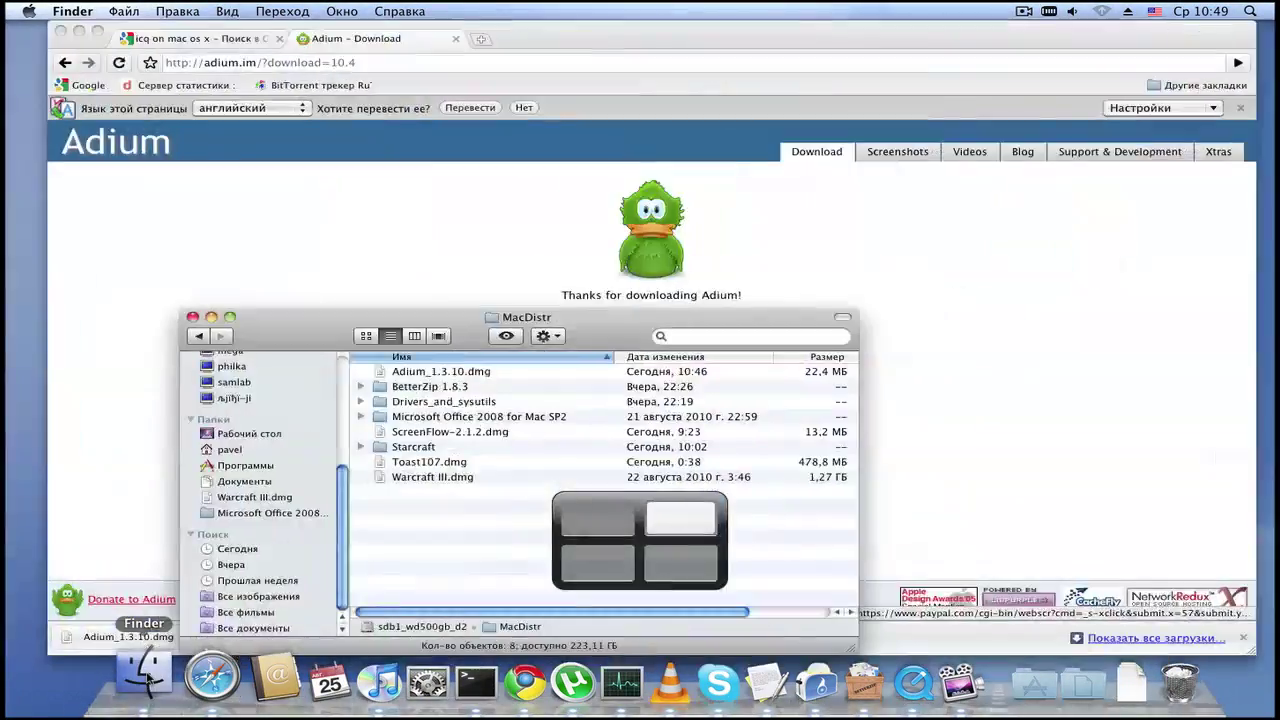
left_click(146, 676)
left_click(146, 676)
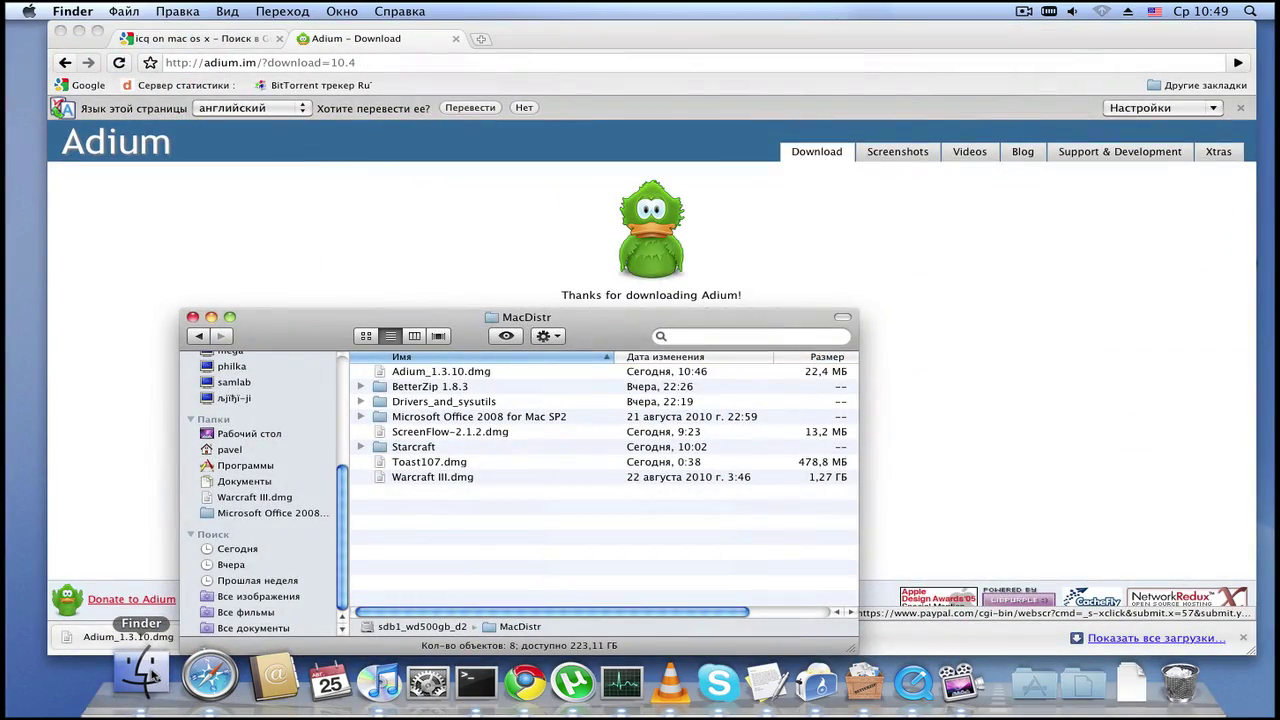
left_click(148, 677)
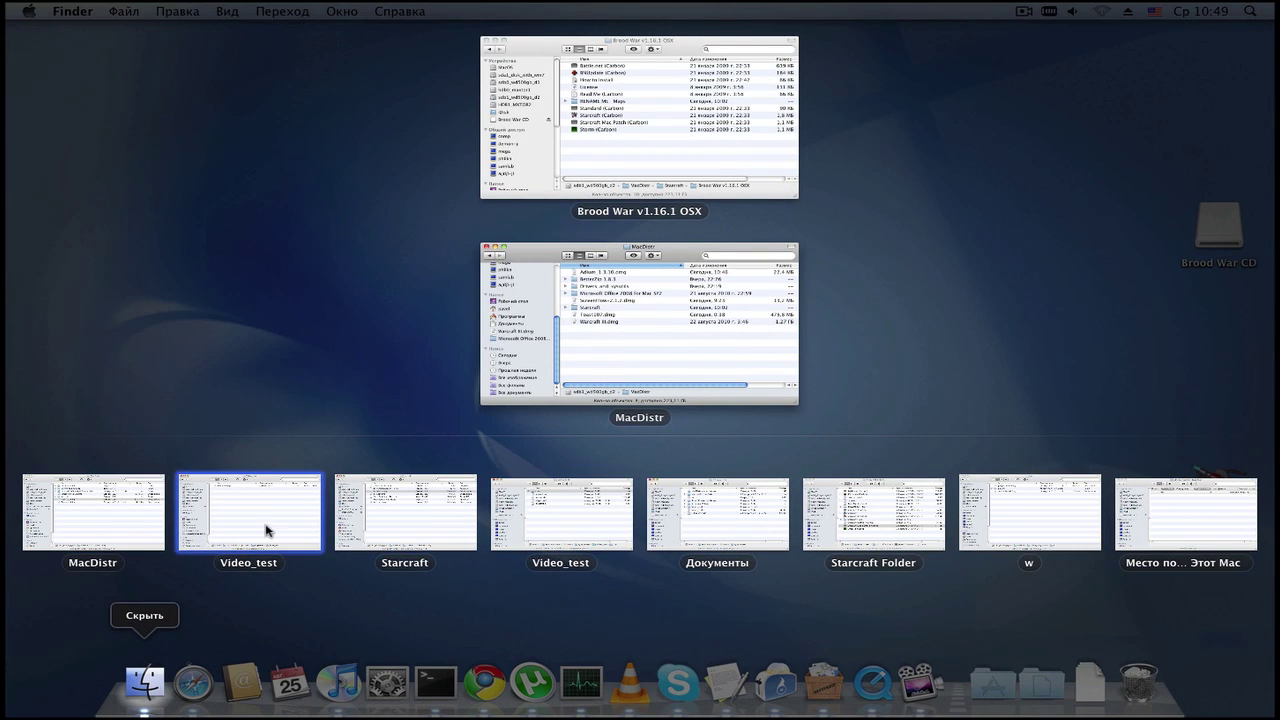
Step: Bring Video_test and MacDistr forward via F9 Exposé, then switch to the Starcraft space
left_click(328, 527)
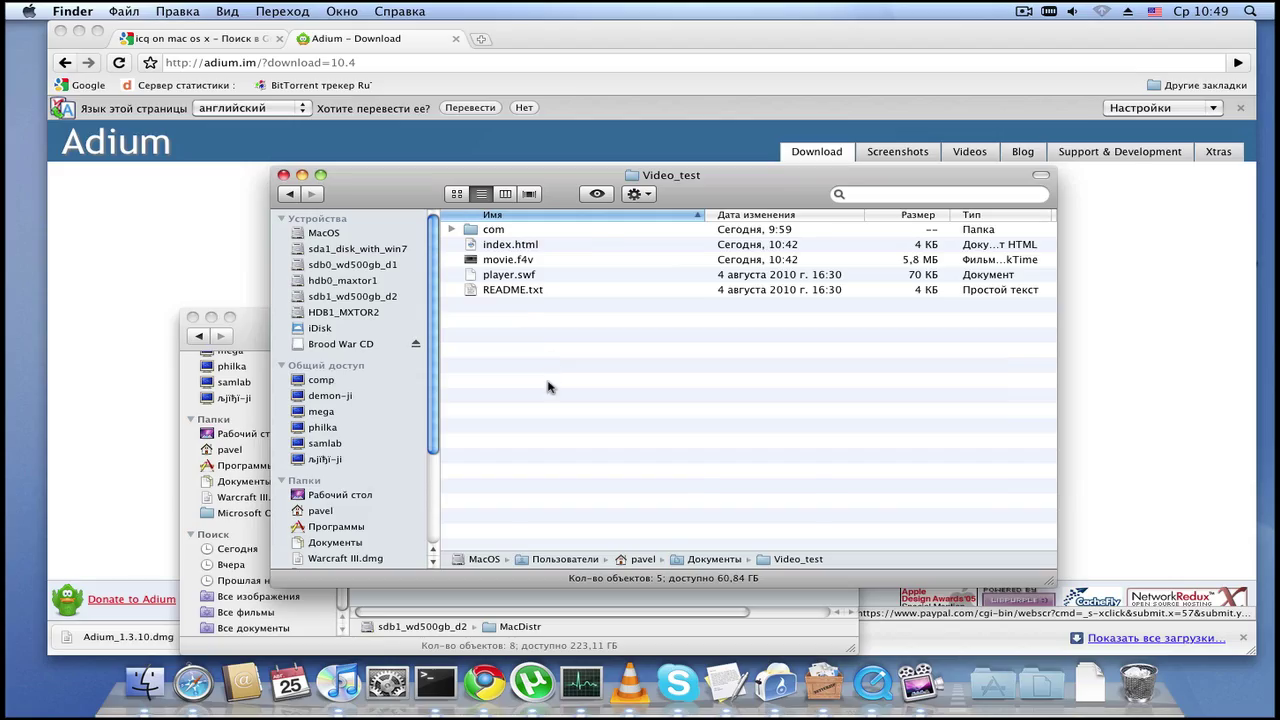
key("F9")
key("F9")
key("F9")
key("F9")
key("F9")
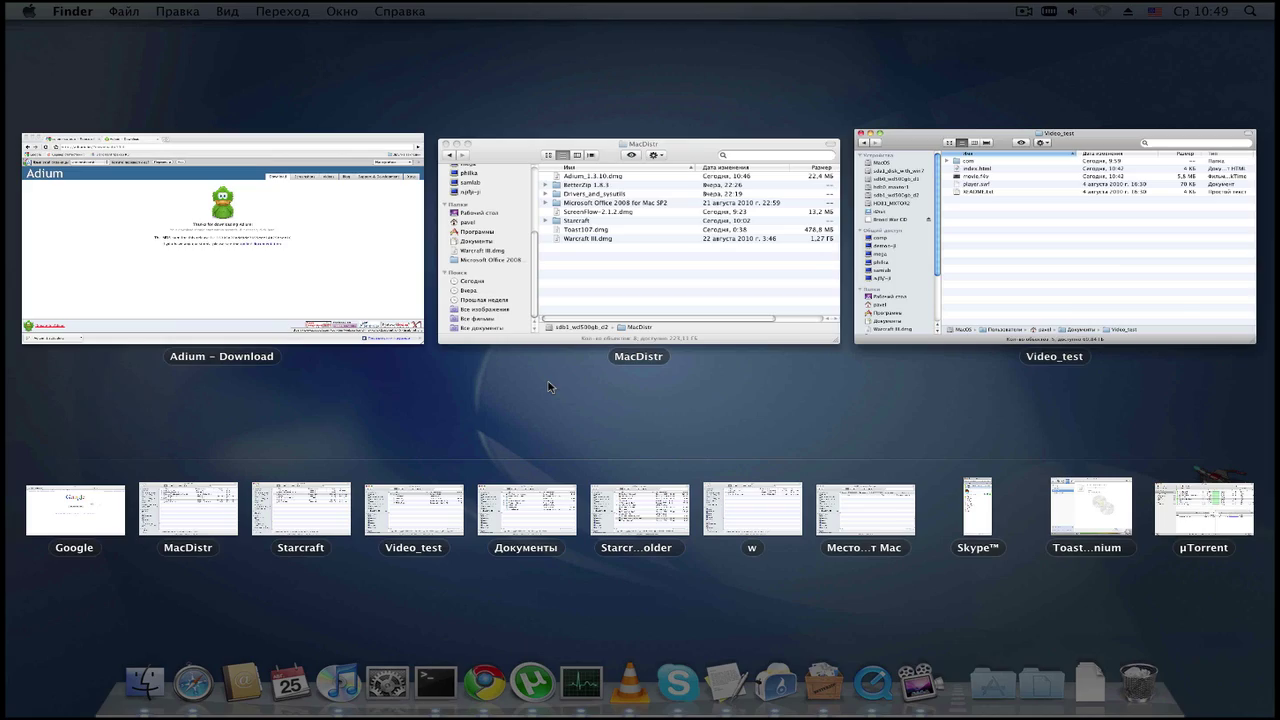
left_click(706, 294)
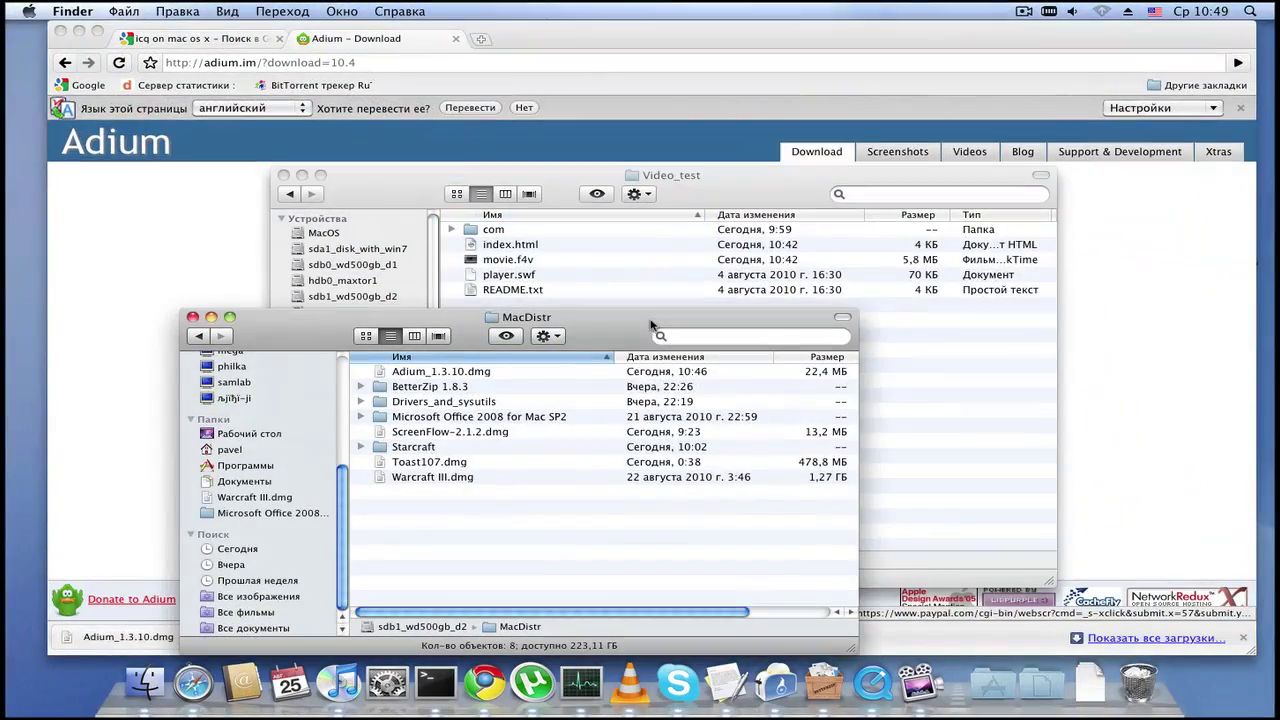
key("F9")
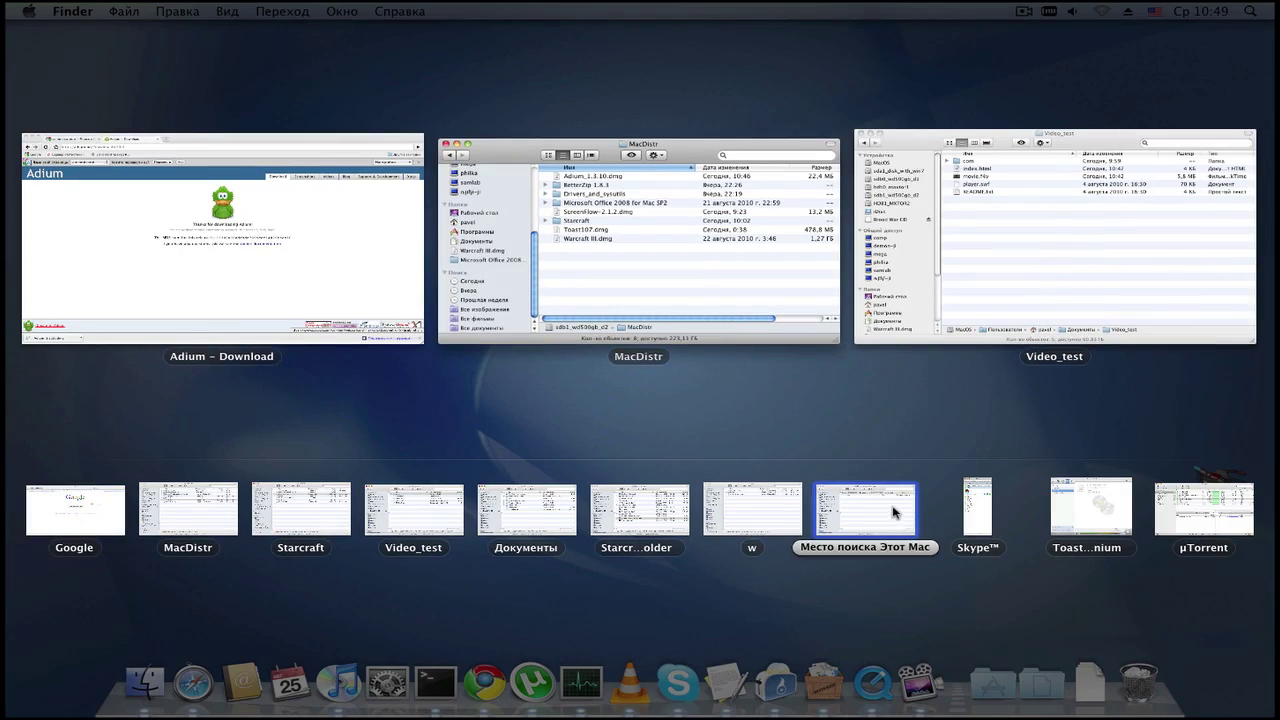
key("F9")
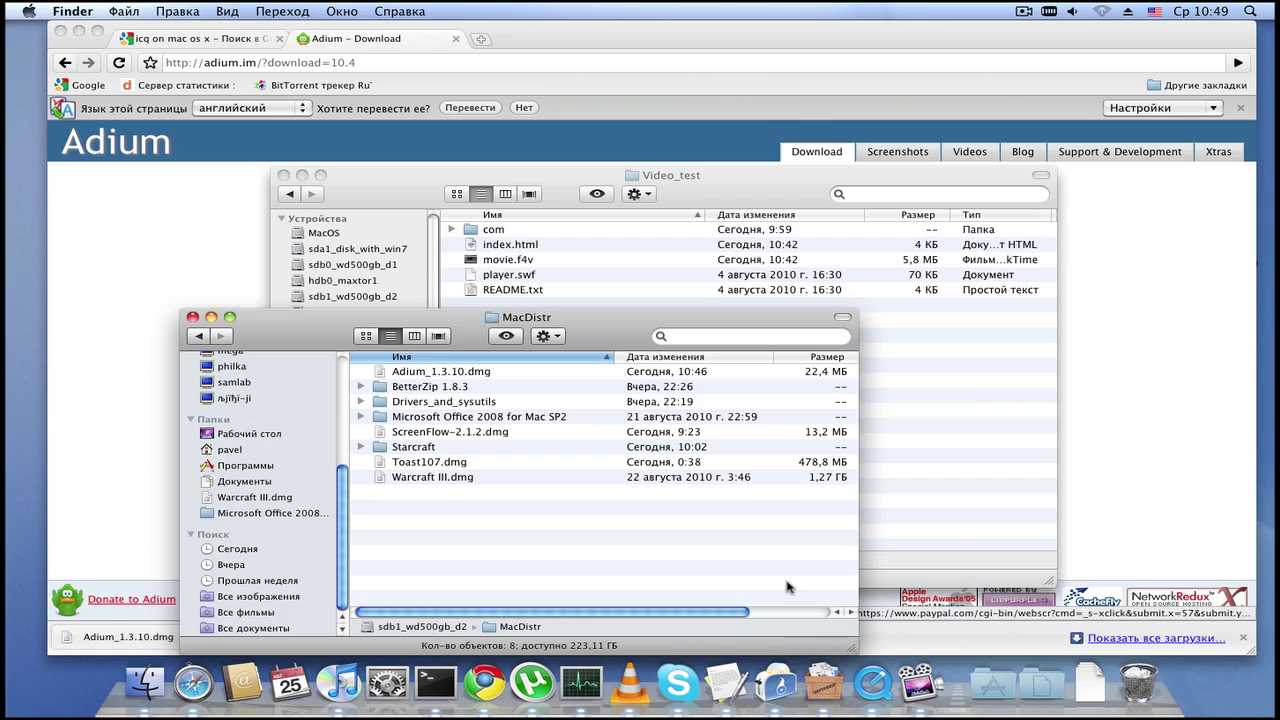
key("ctrl+3")
key("ctrl+1")
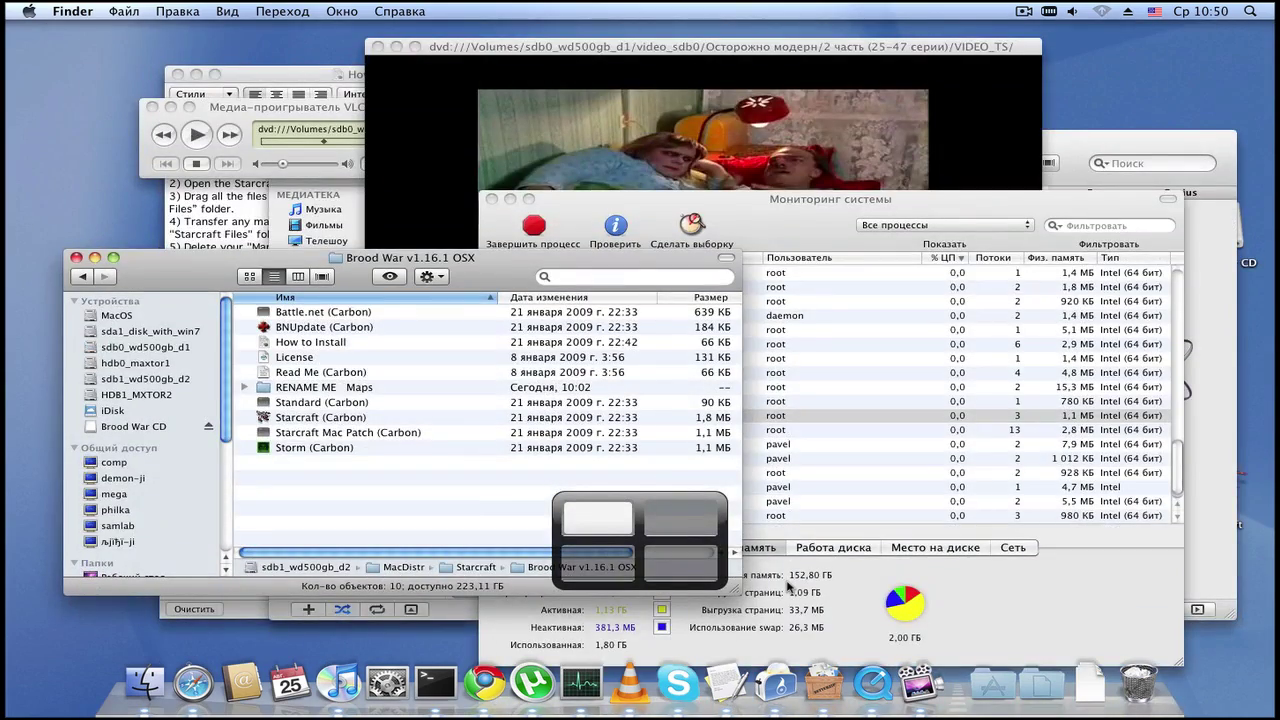
Step: Pick iTunes via F9 Exposé, play Amico Mio from the tmp playlist more quietly, and minimize it
key("F9")
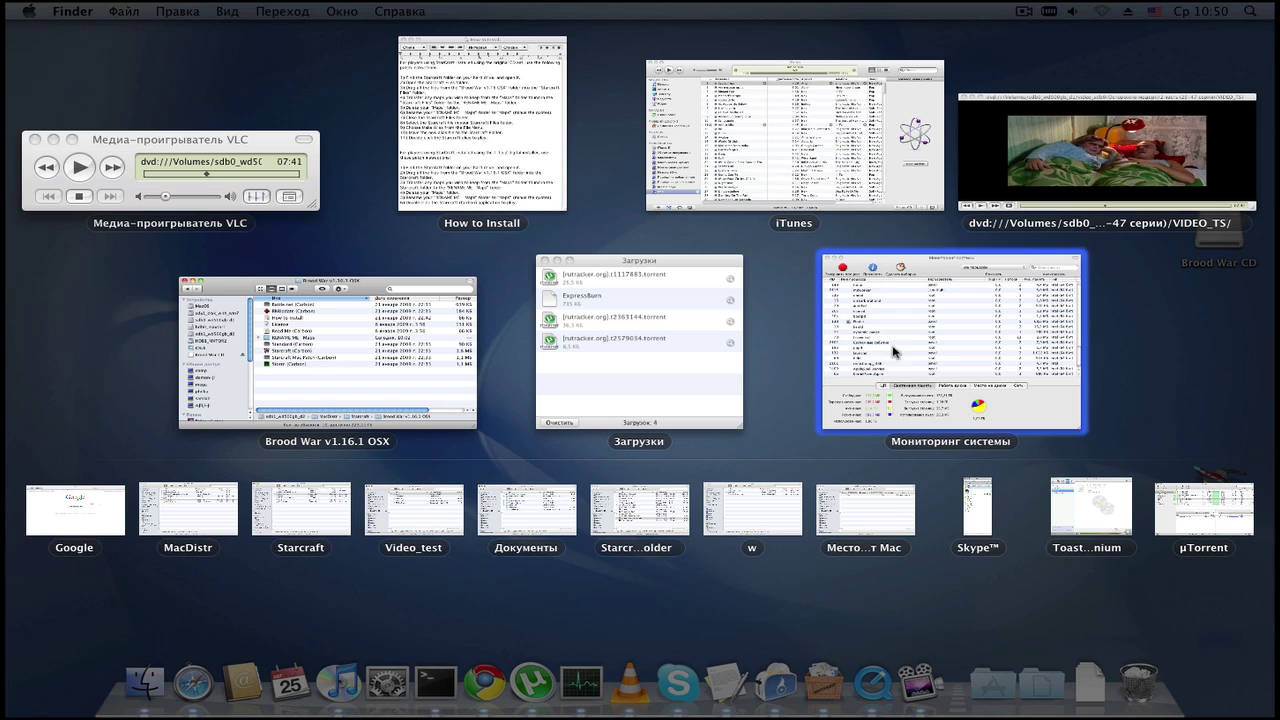
left_click(1079, 173)
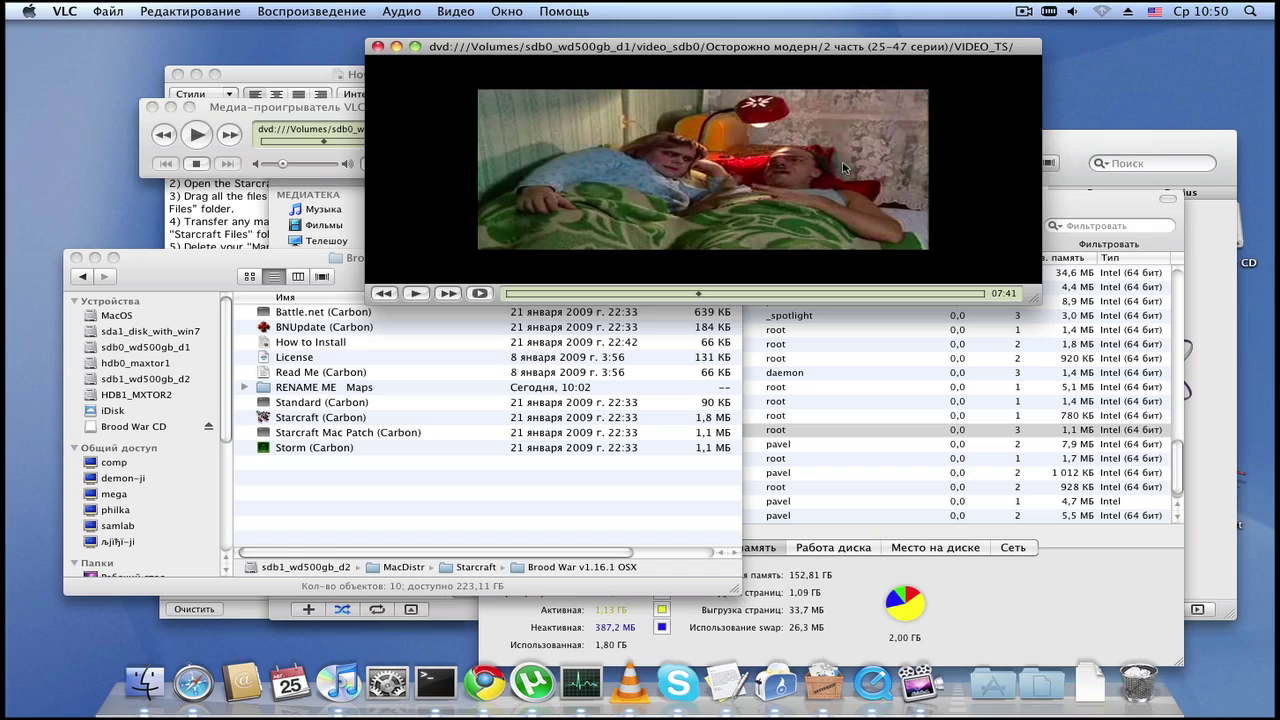
key("F9")
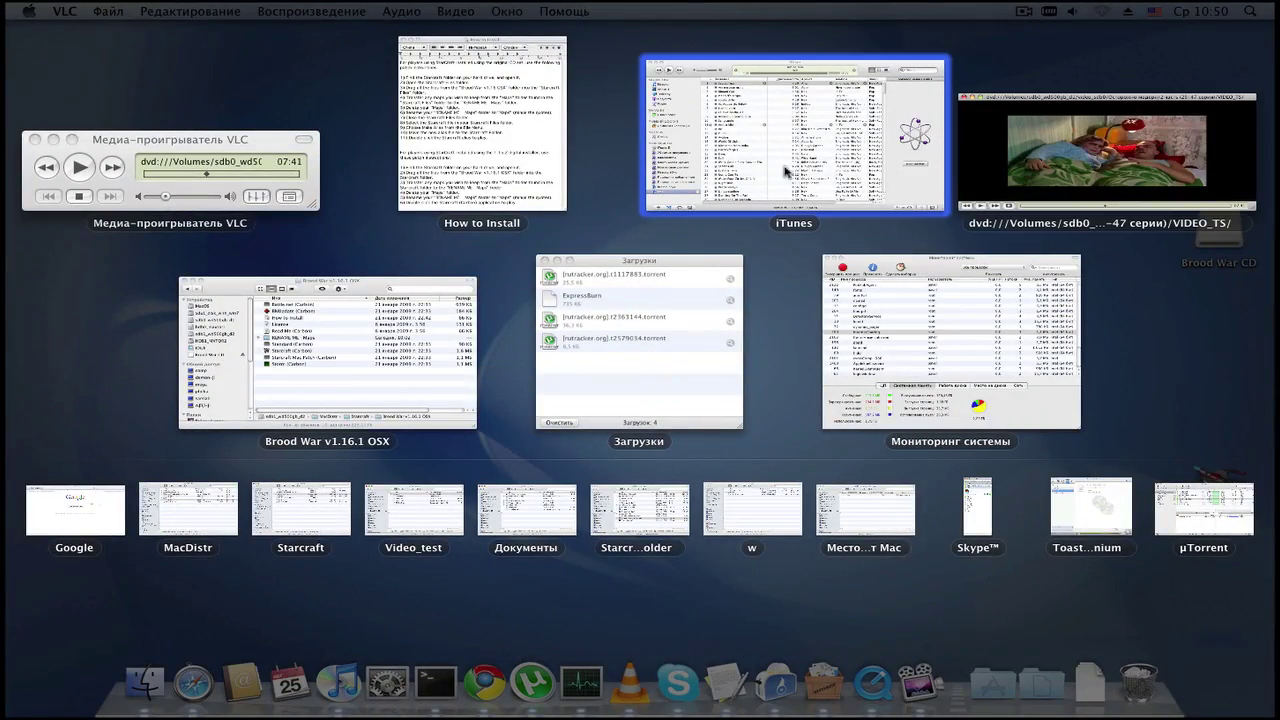
left_click(876, 166)
key("F9")
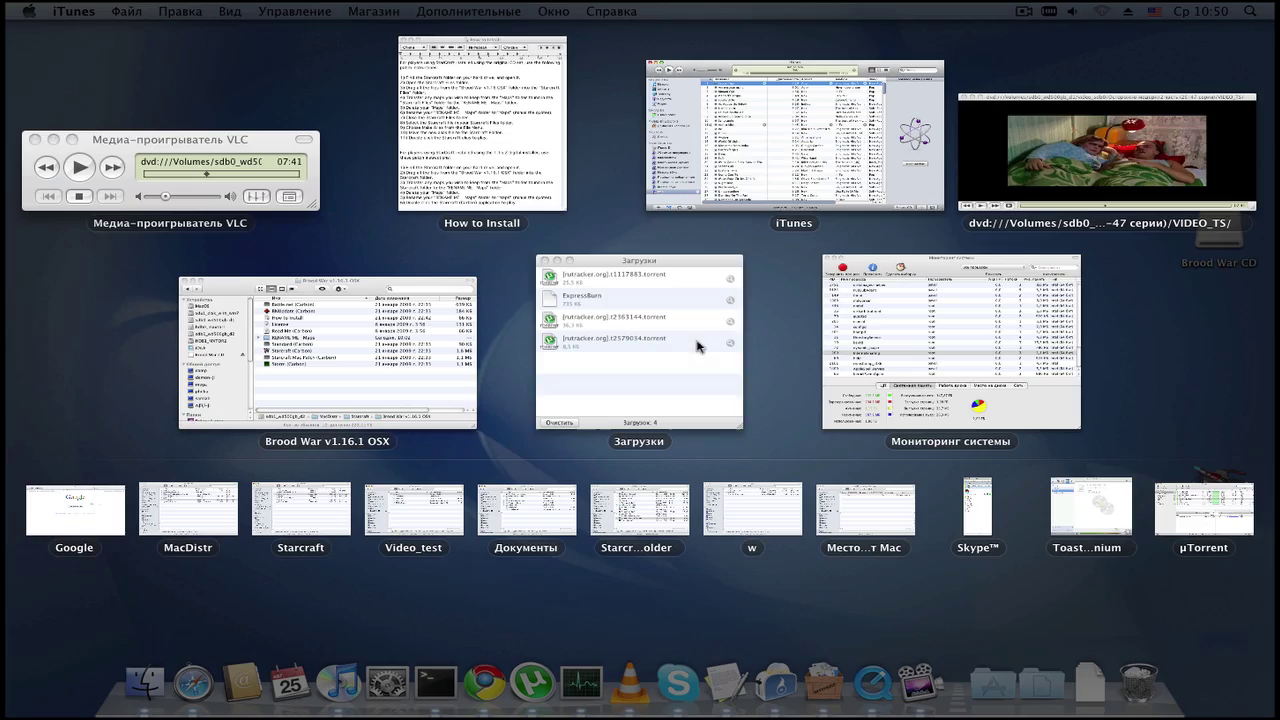
left_click(794, 140)
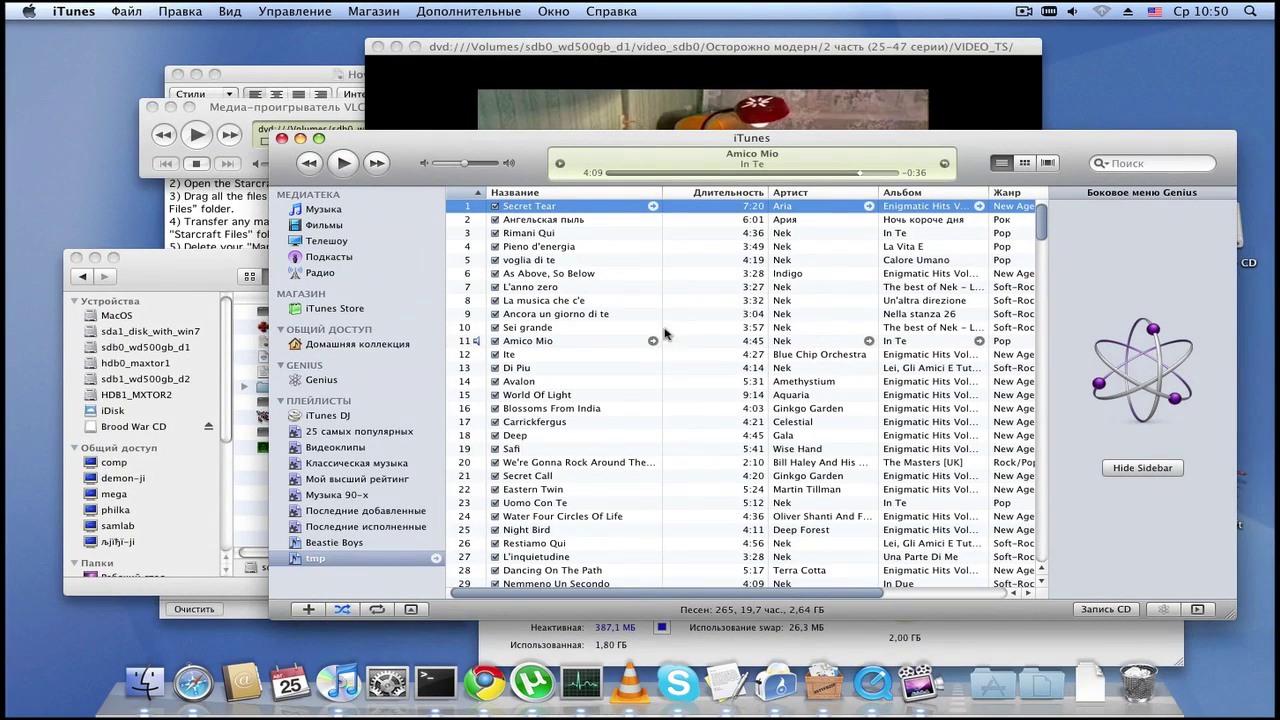
left_click(354, 168)
mouse_move(463, 168)
left_mouse_down()
mouse_move(502, 168)
mouse_move(441, 169)
mouse_move(459, 171)
left_mouse_up()
left_click(300, 139)
Step: Try the F3 all-windows, Ctrl+F3 iTunes-only, and Show Desktop views
key("F3")
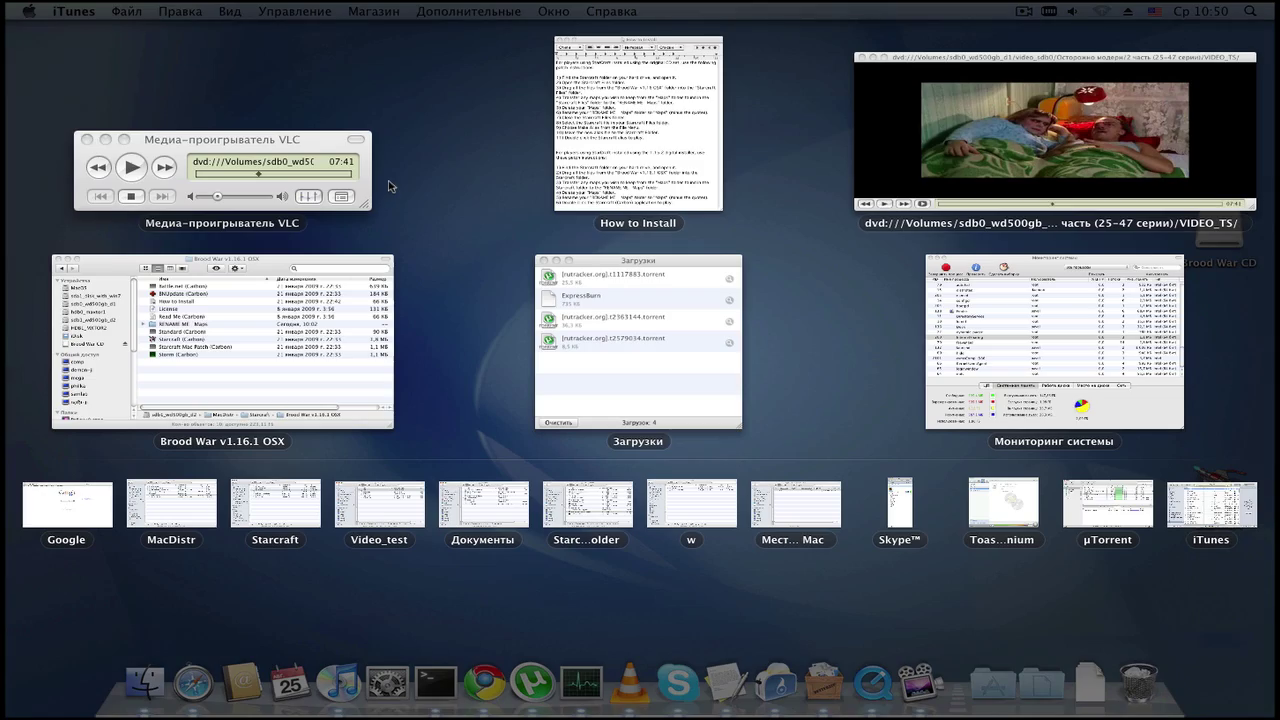
key("F3")
key("ctrl+F3")
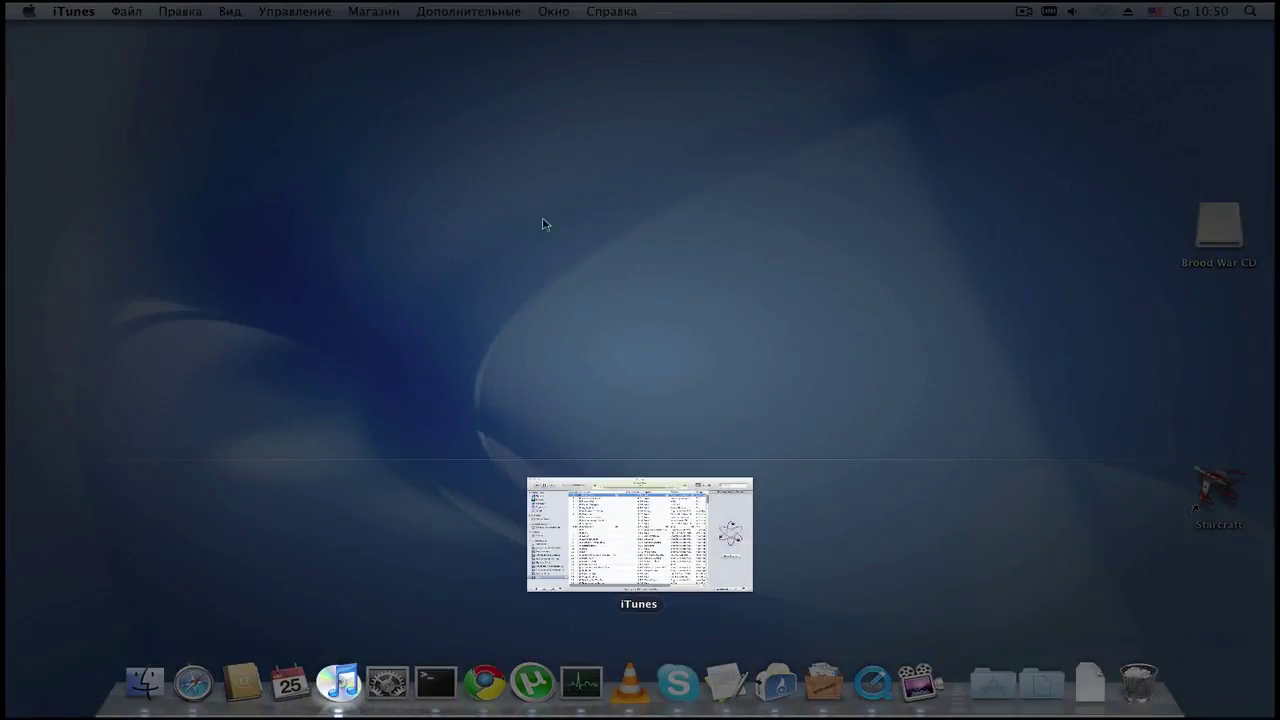
key("ctrl+F3")
key("ctrl+F3")
key("ctrl+F3")
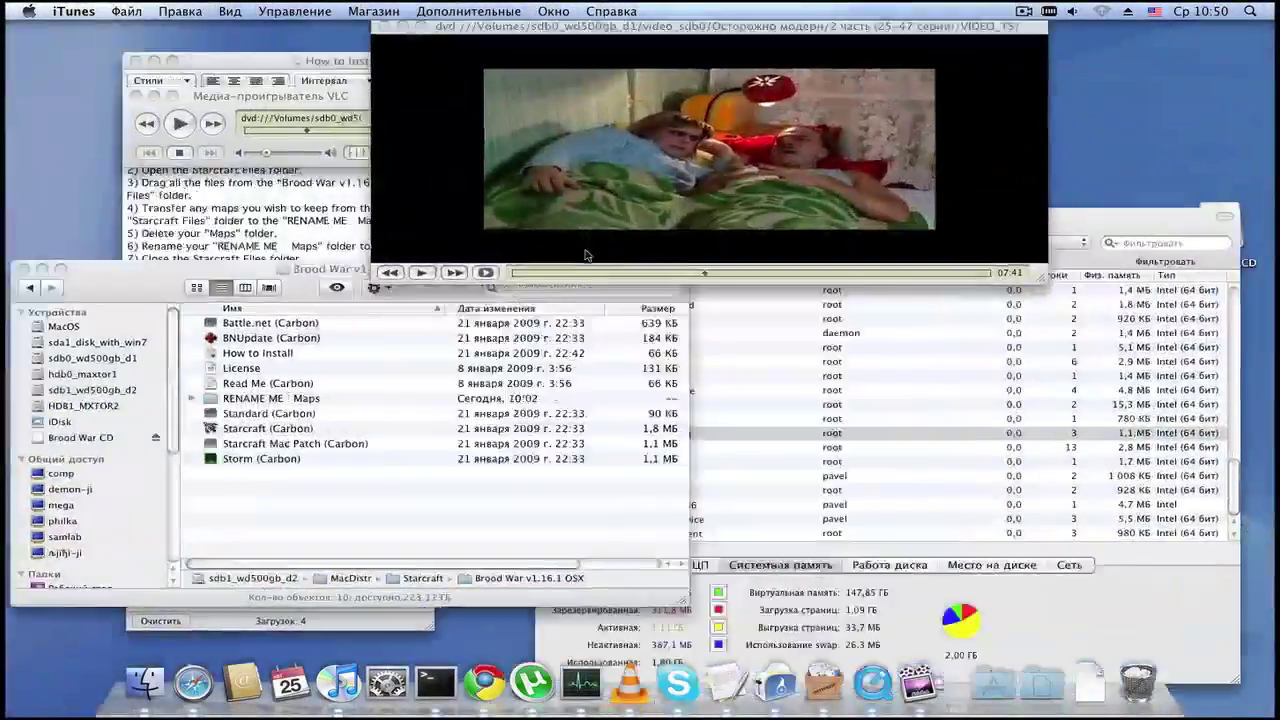
key("super+F3")
key("super+F3")
key("super+F3")
key("super+F3")
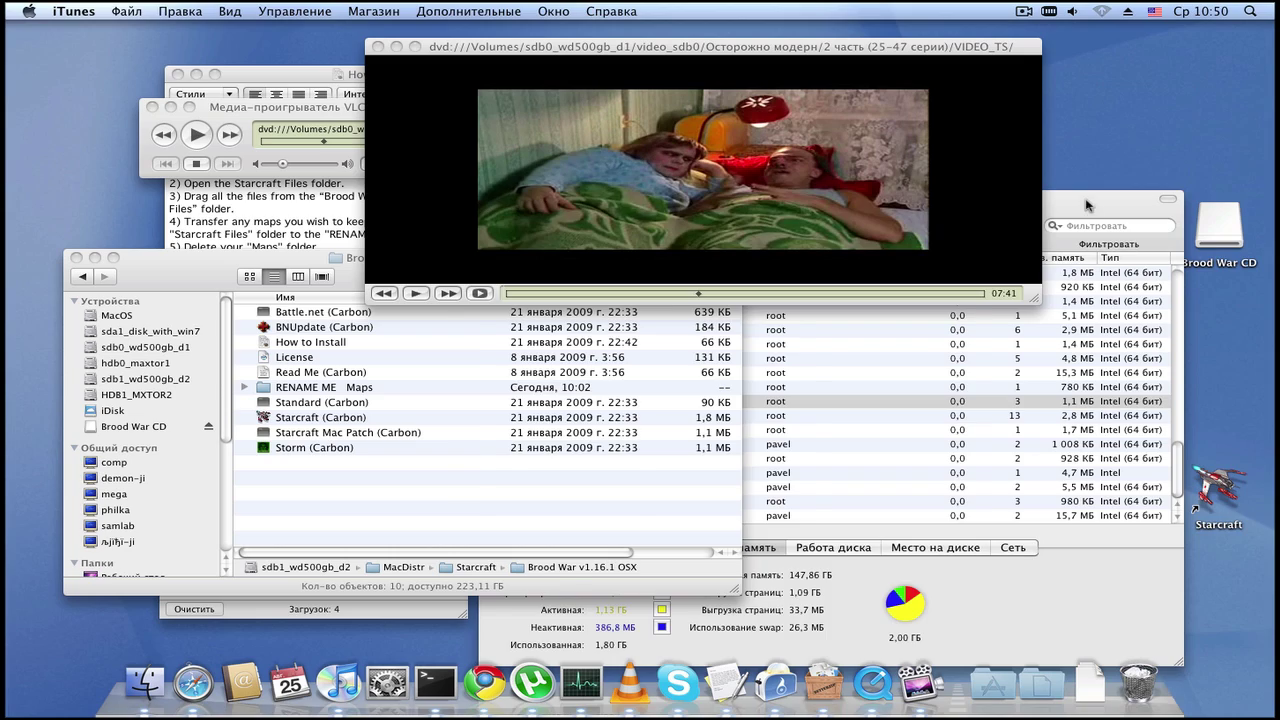
Step: Drag Activity Monitor forward slightly right, select the Starcraft desktop icon, and open the F8 Spaces overview
left_click_drag(1088, 205, 1145, 205)
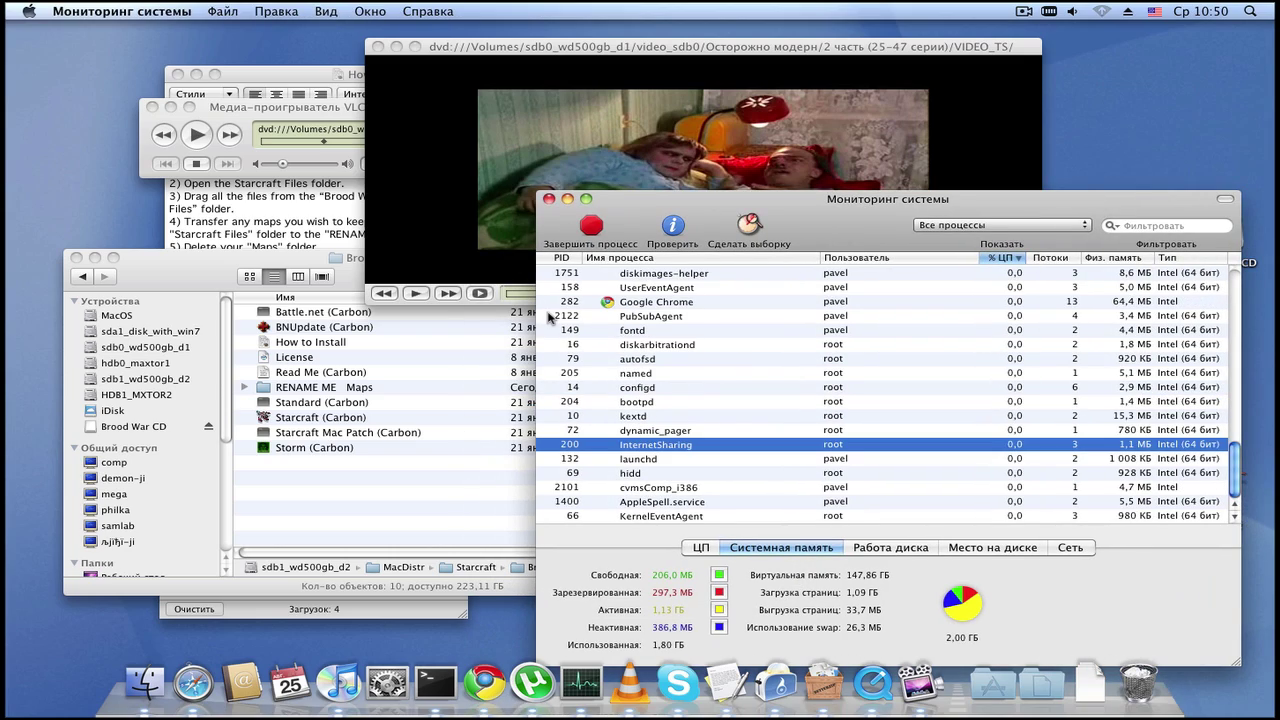
key("super+F3")
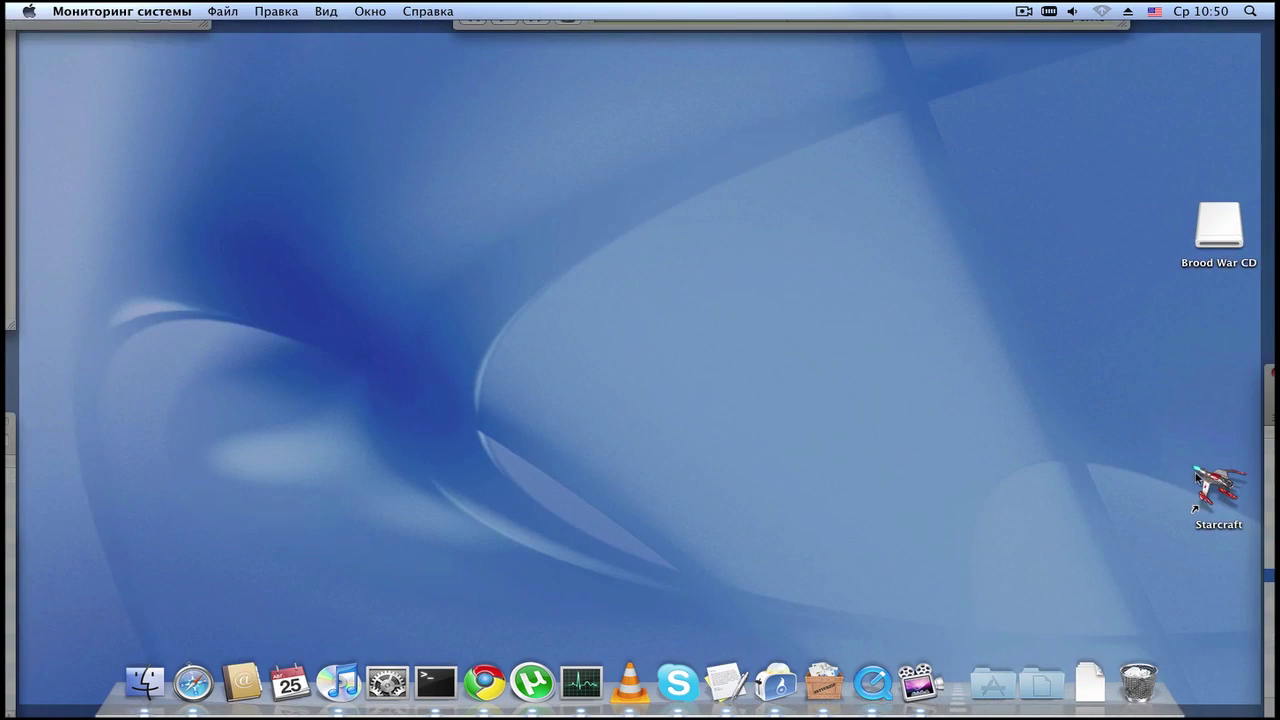
left_click(1196, 477)
key("super+F3")
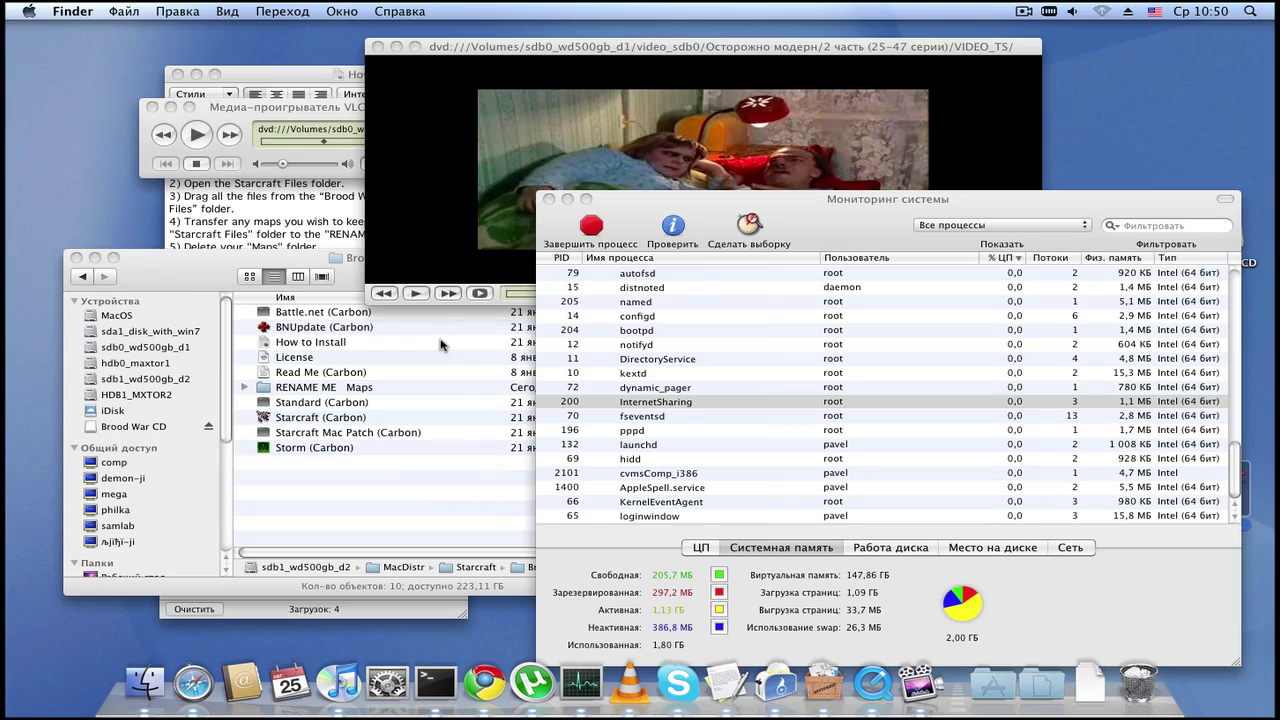
key("F8")
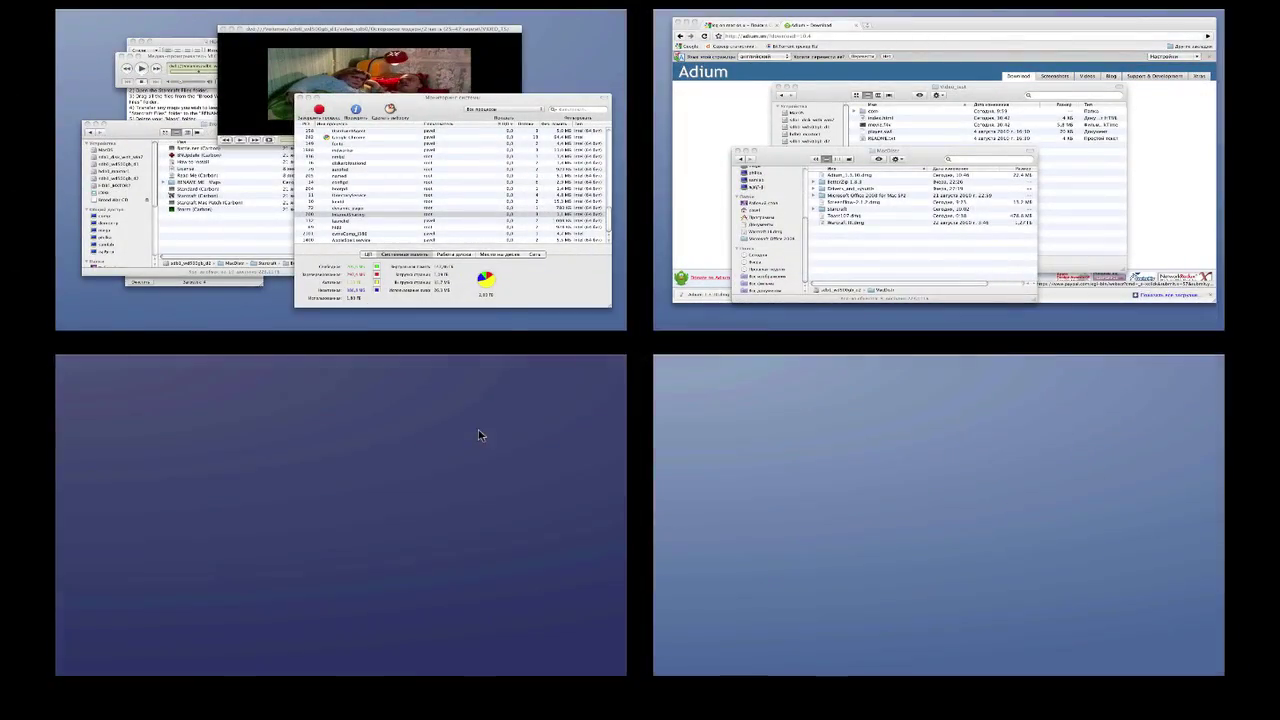
Step: Jump between the four spaces through the F8 overview, ending on the Adium page space
left_click(483, 434)
key("F8")
left_click(869, 434)
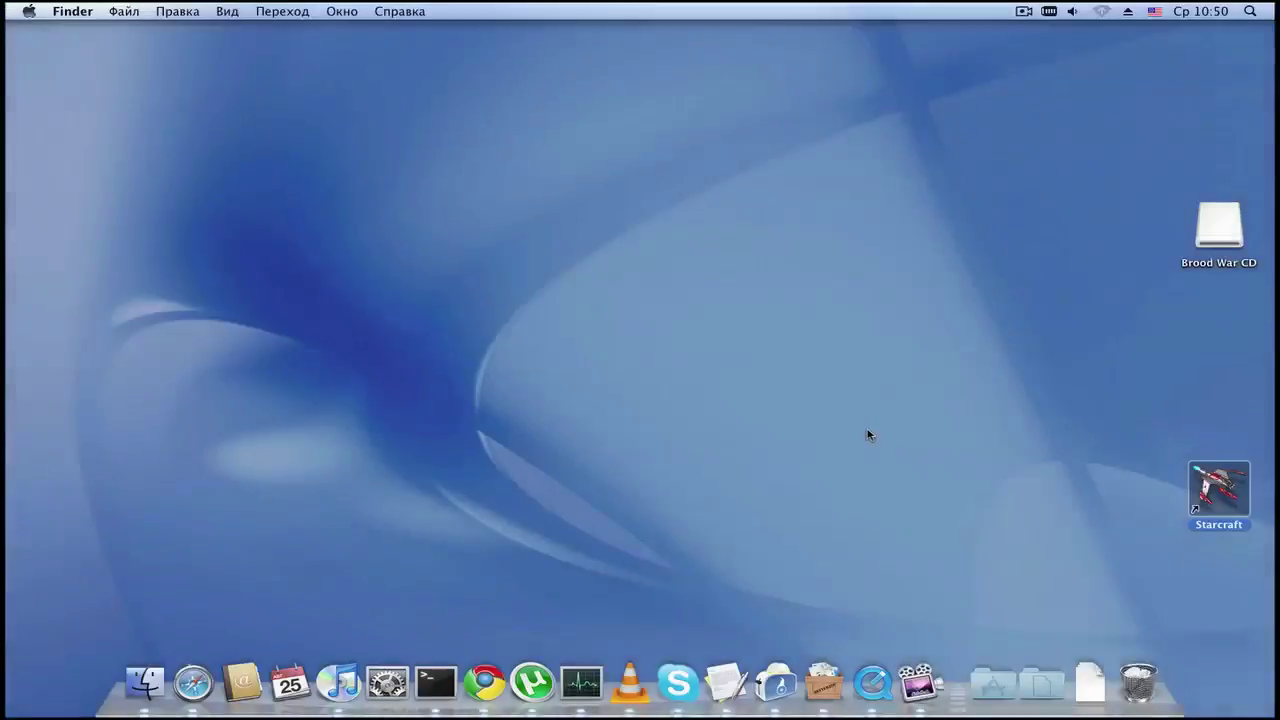
key("F8")
left_click(565, 188)
key("F8")
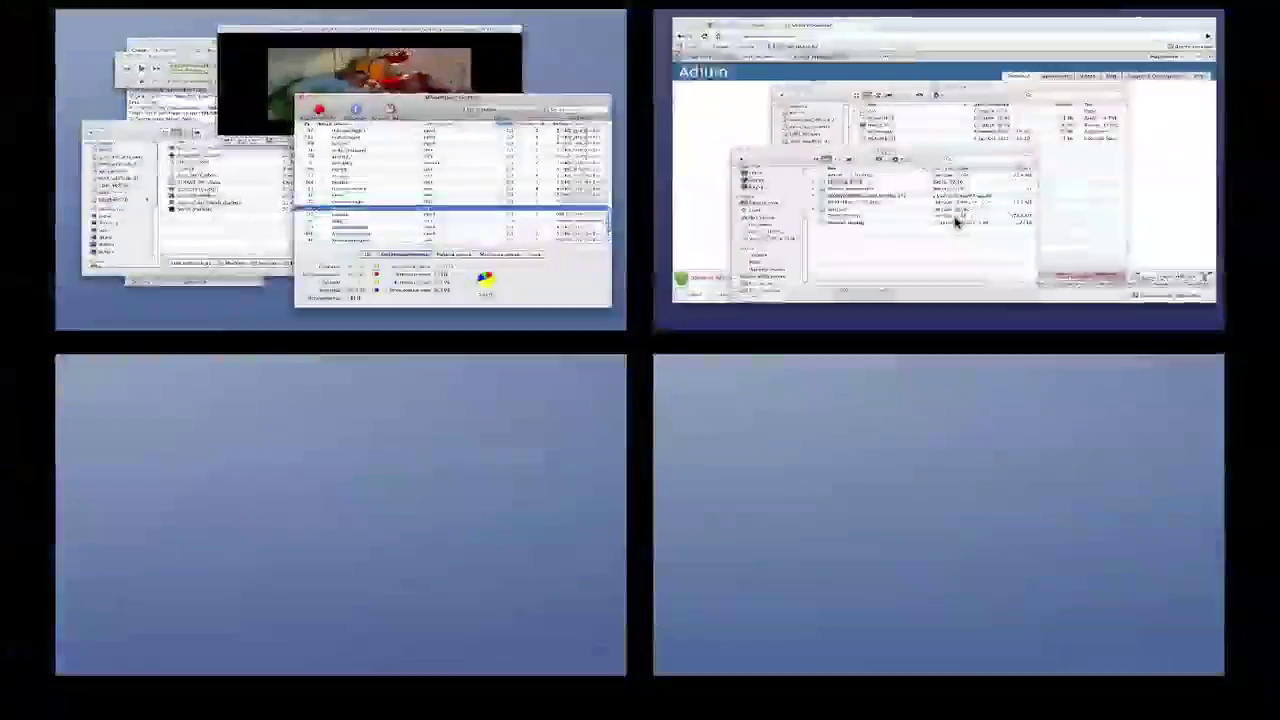
left_click(957, 220)
key("F8")
left_click(475, 512)
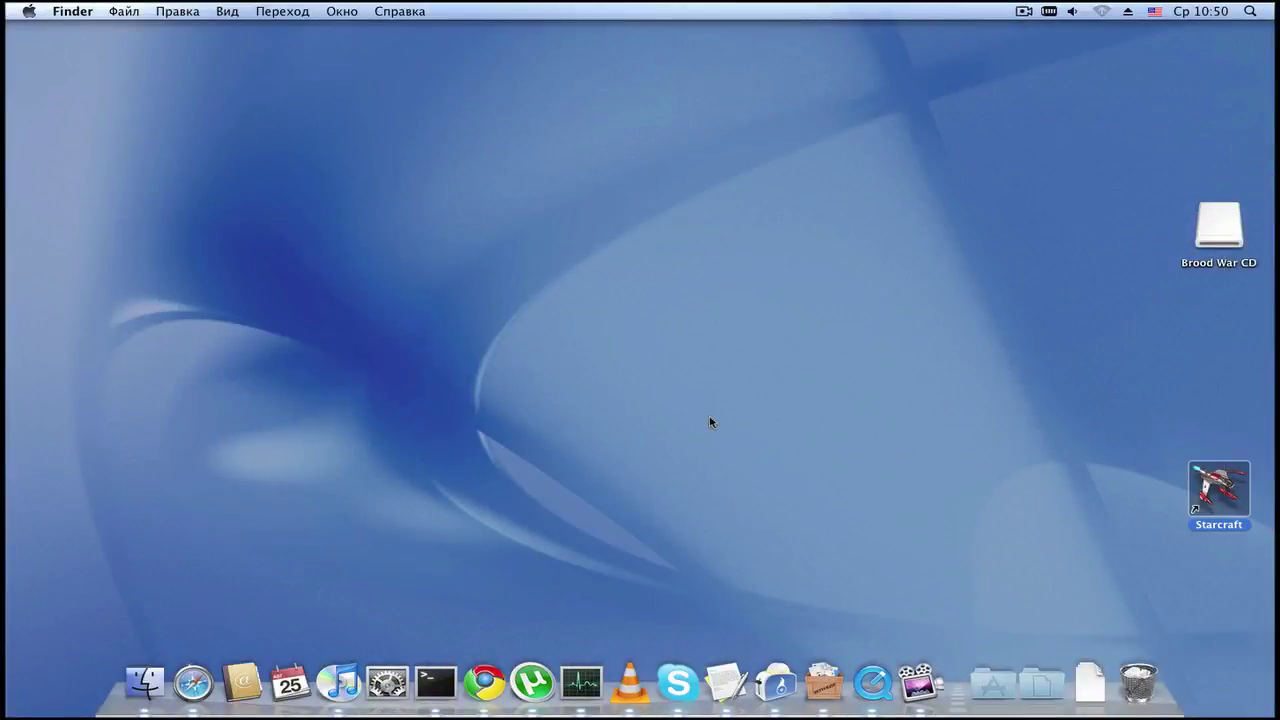
key("F8")
left_click(745, 228)
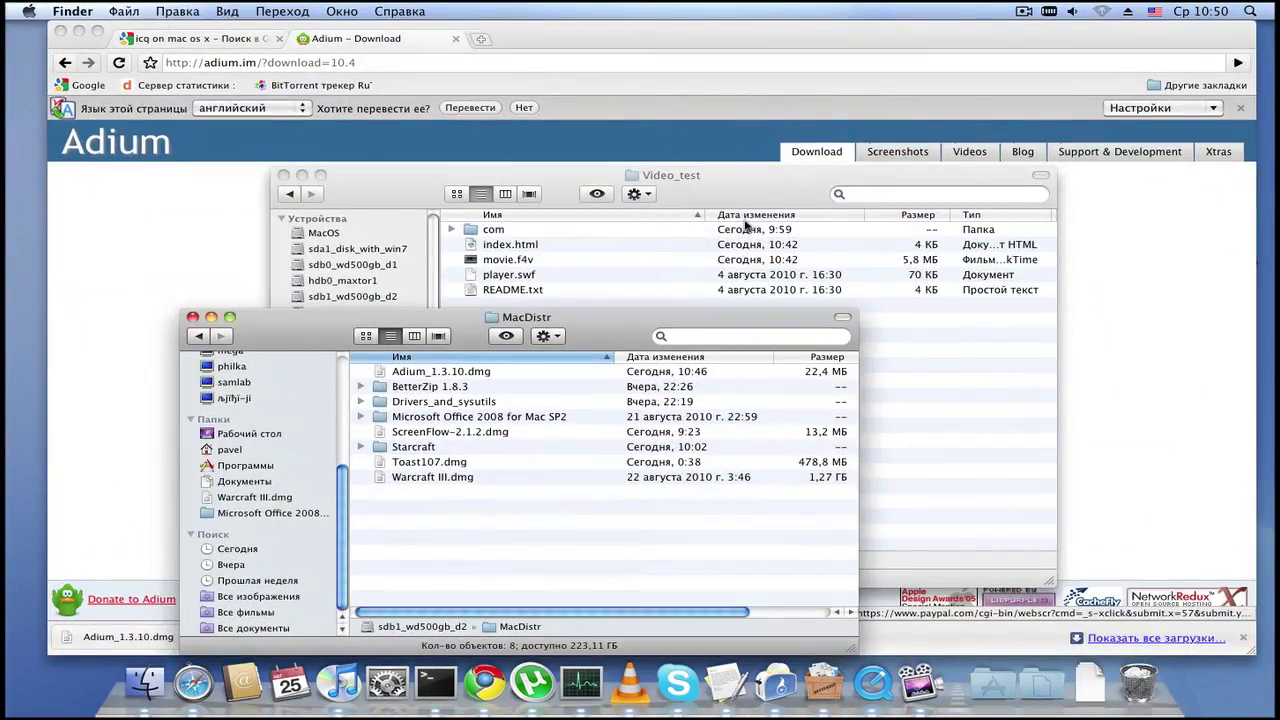
Step: Drag the Adium browser window from the top-right space into the empty bottom-left one
key("ctrl+Left")
key("ctrl+Right")
key("ctrl+Down")
key("ctrl+Up")
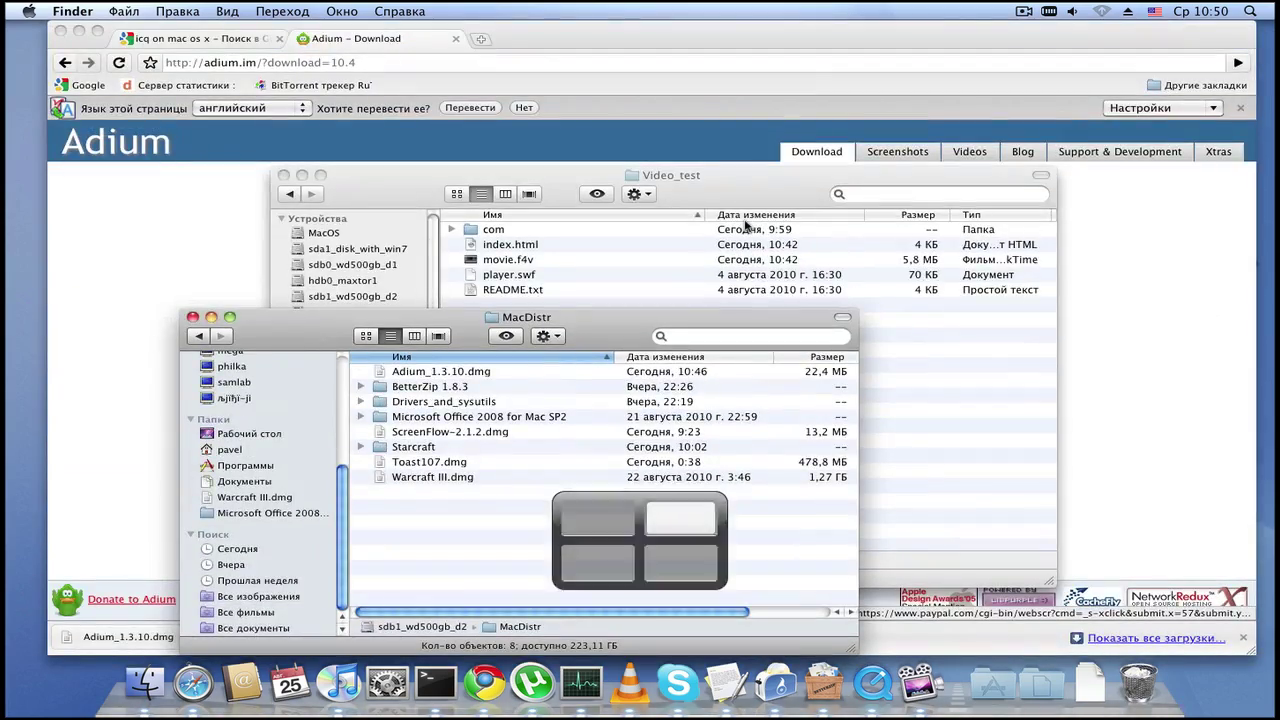
key("F8")
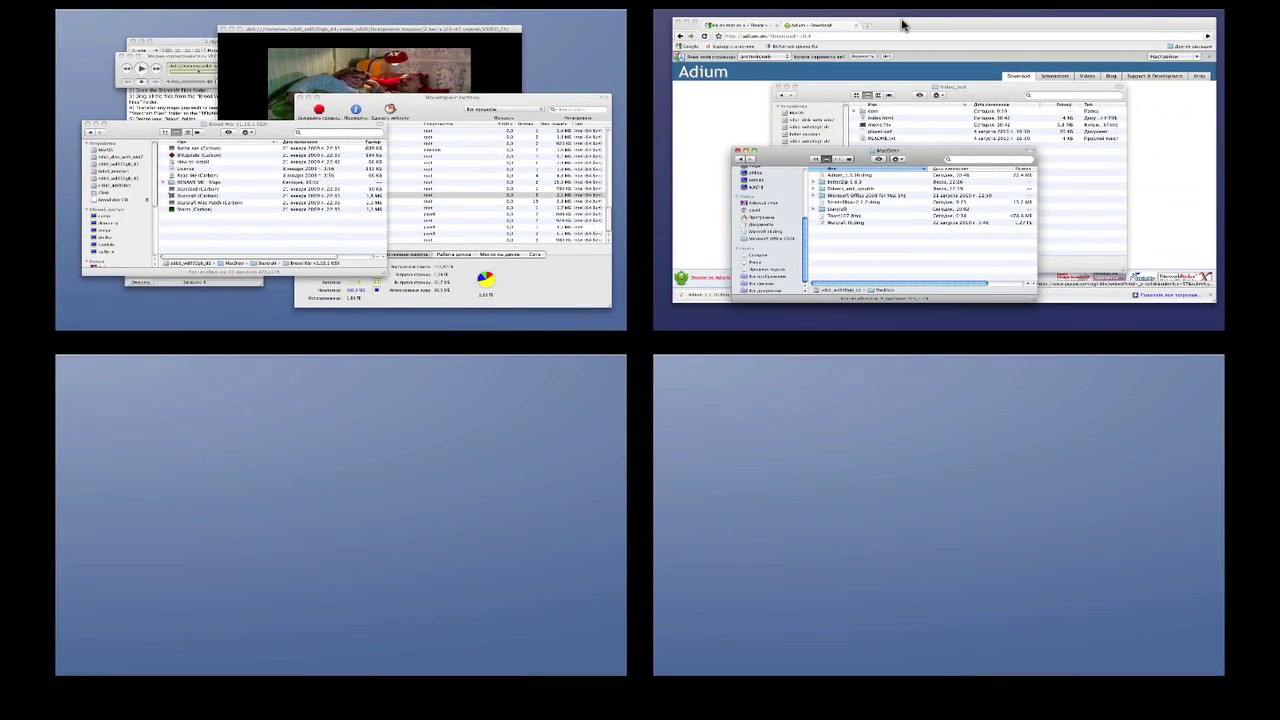
left_click_drag(902, 24, 897, 92)
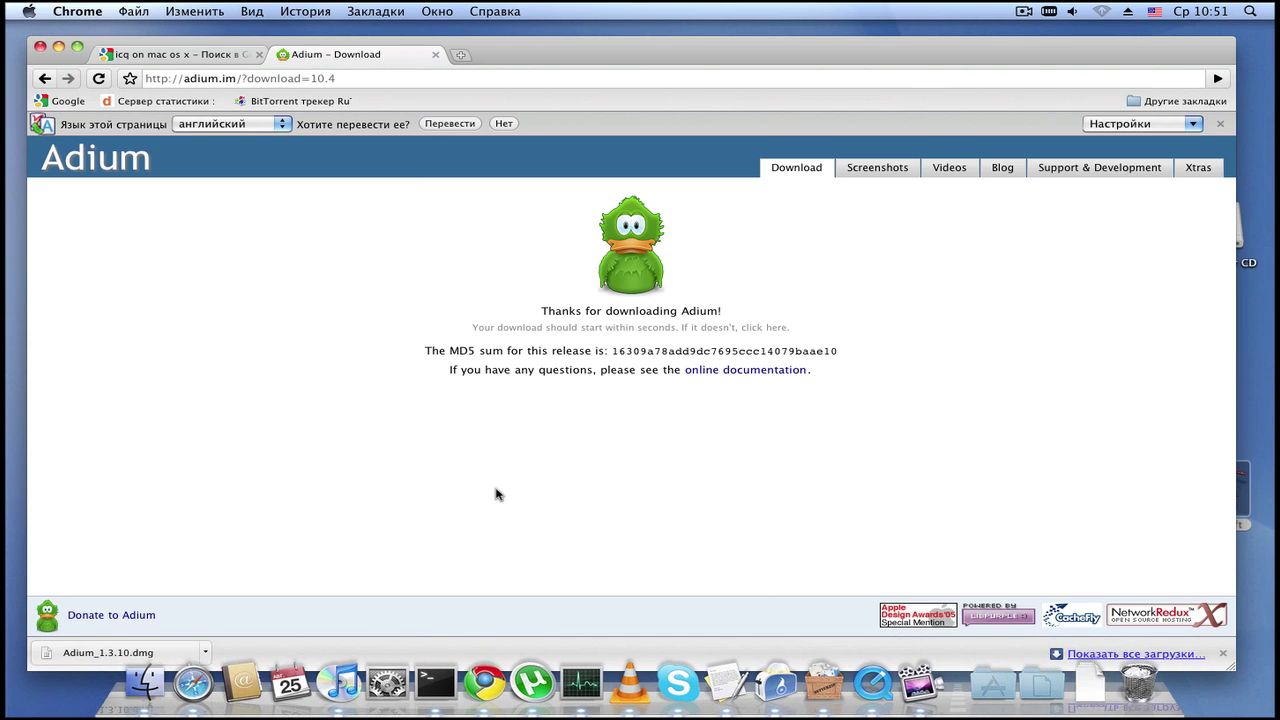
Step: Bring up the MacDistr Finder window via Exposé and open Adium_1.3.10.dmg
key("F9")
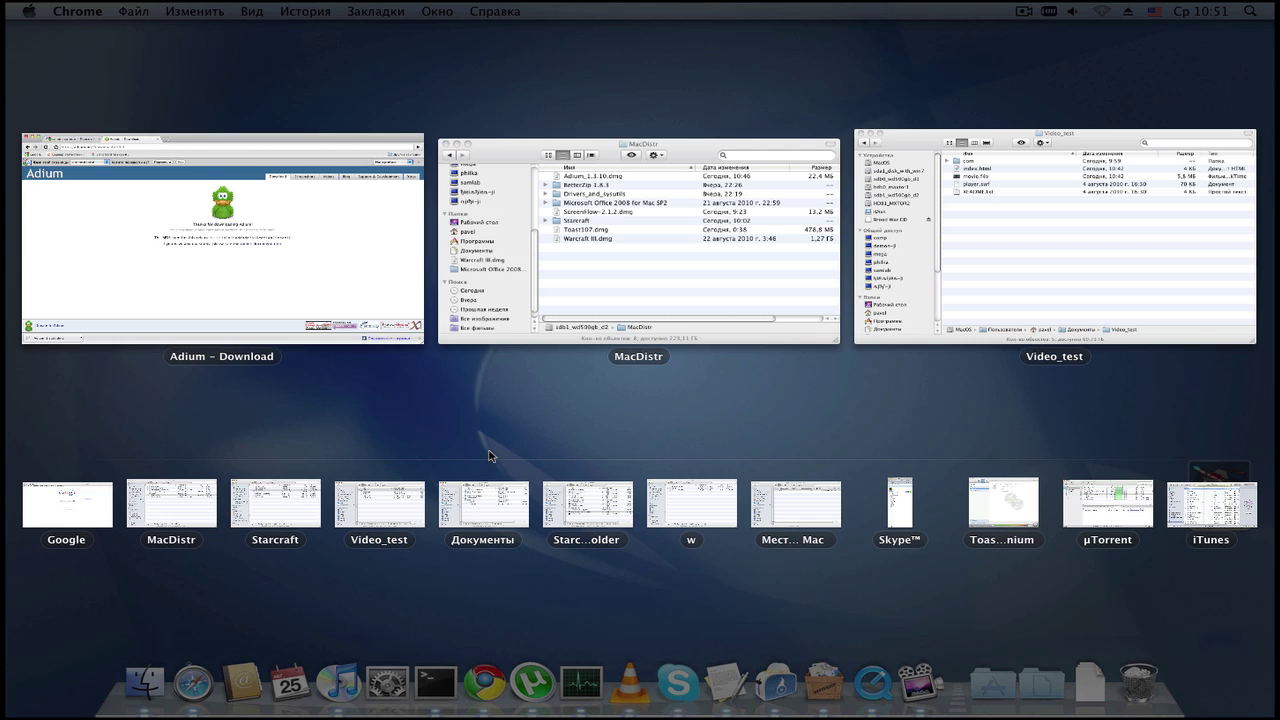
left_click(790, 290)
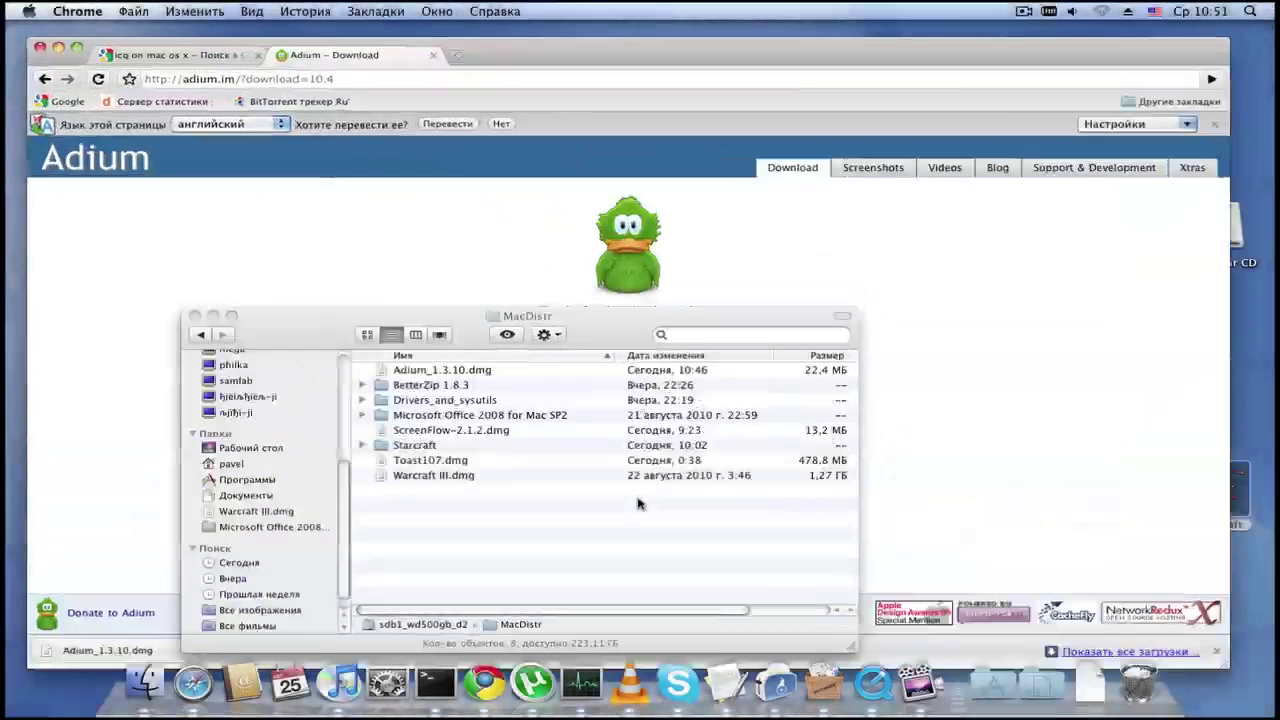
left_click(452, 373)
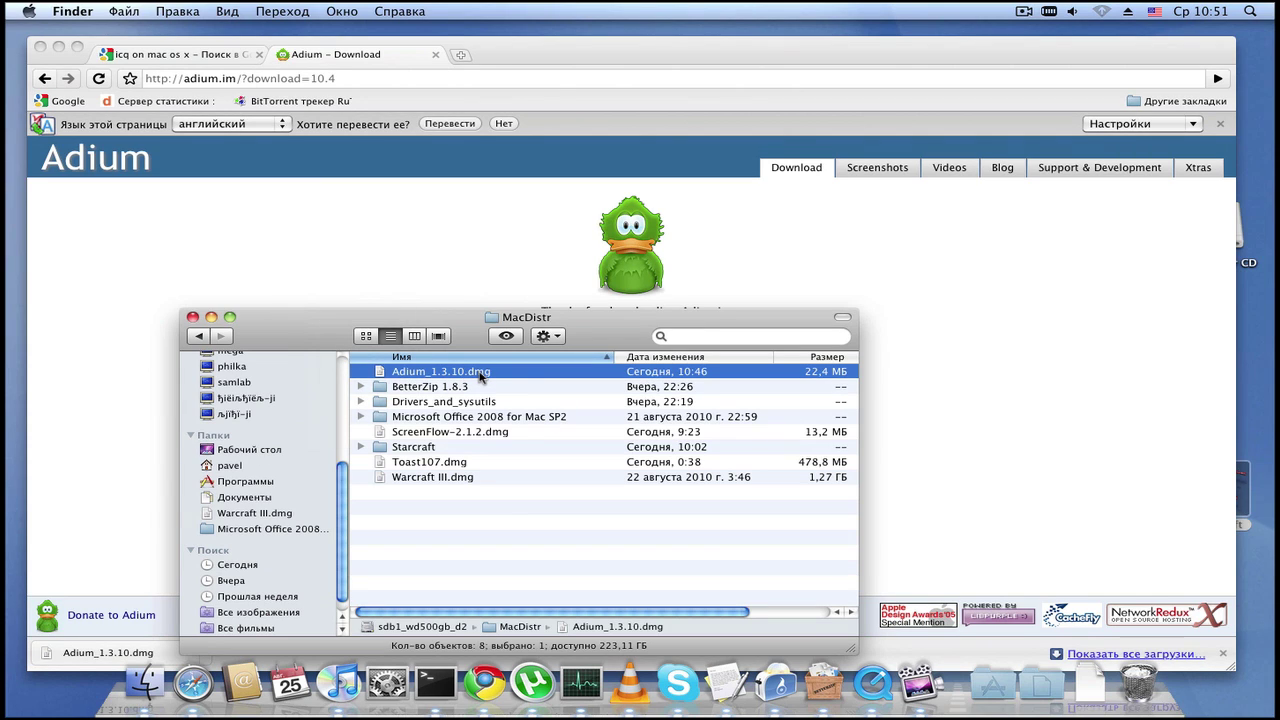
double_click(481, 373)
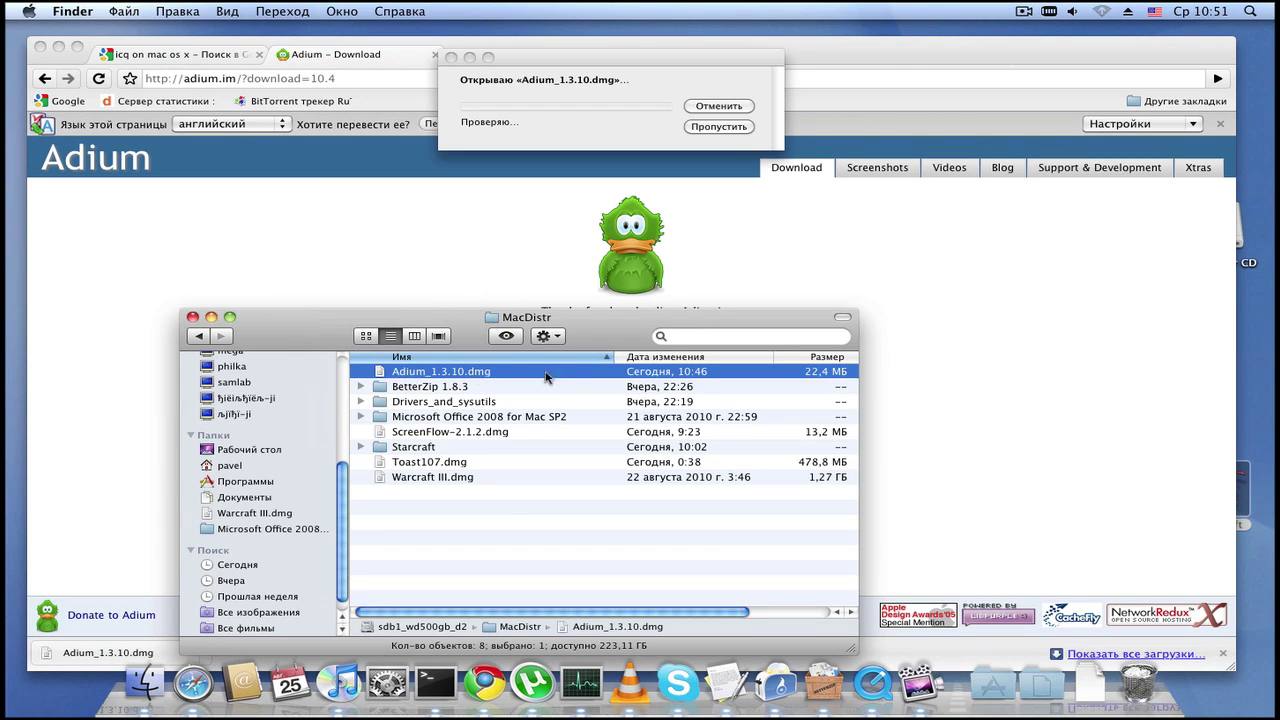
Step: Skip the disk image verification, find the mounted Adium 1.3.10 disk on the desktop, and move its window into view
left_click(716, 127)
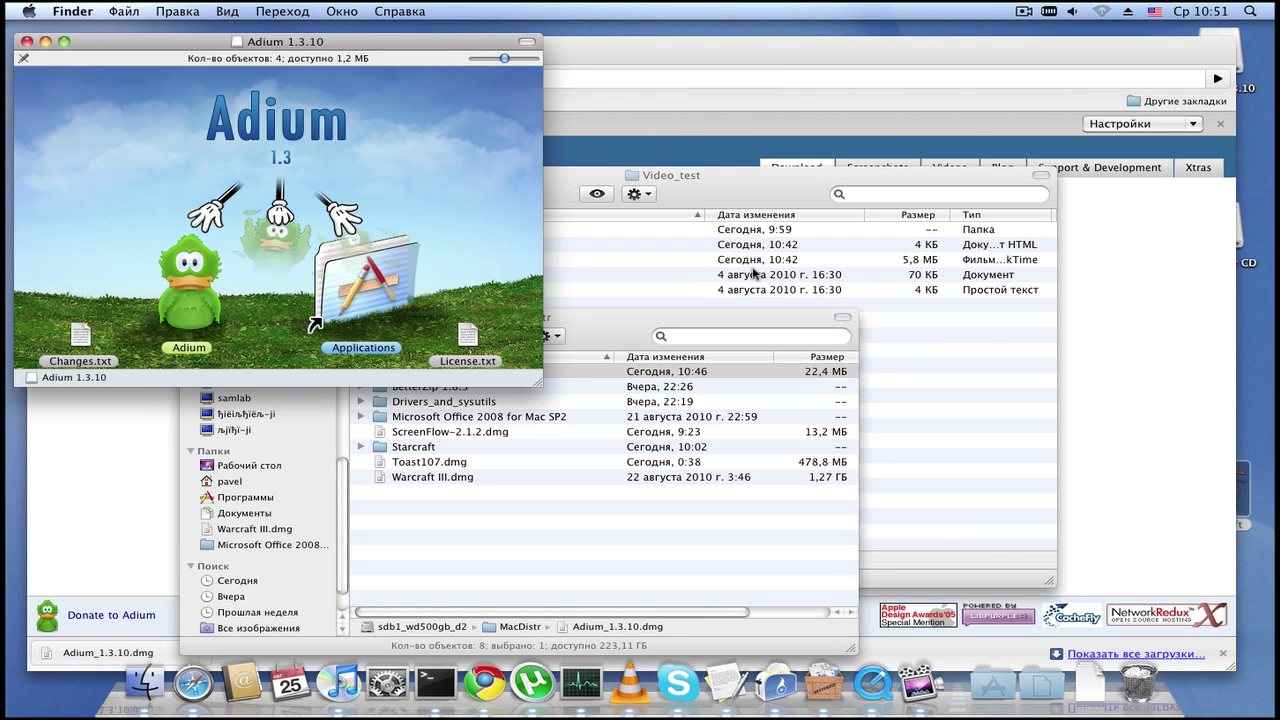
key("ctrl+Down")
left_click_drag(1054, 137, 1272, 28)
left_click_drag(1064, 170, 1275, 297)
left_click(1225, 57)
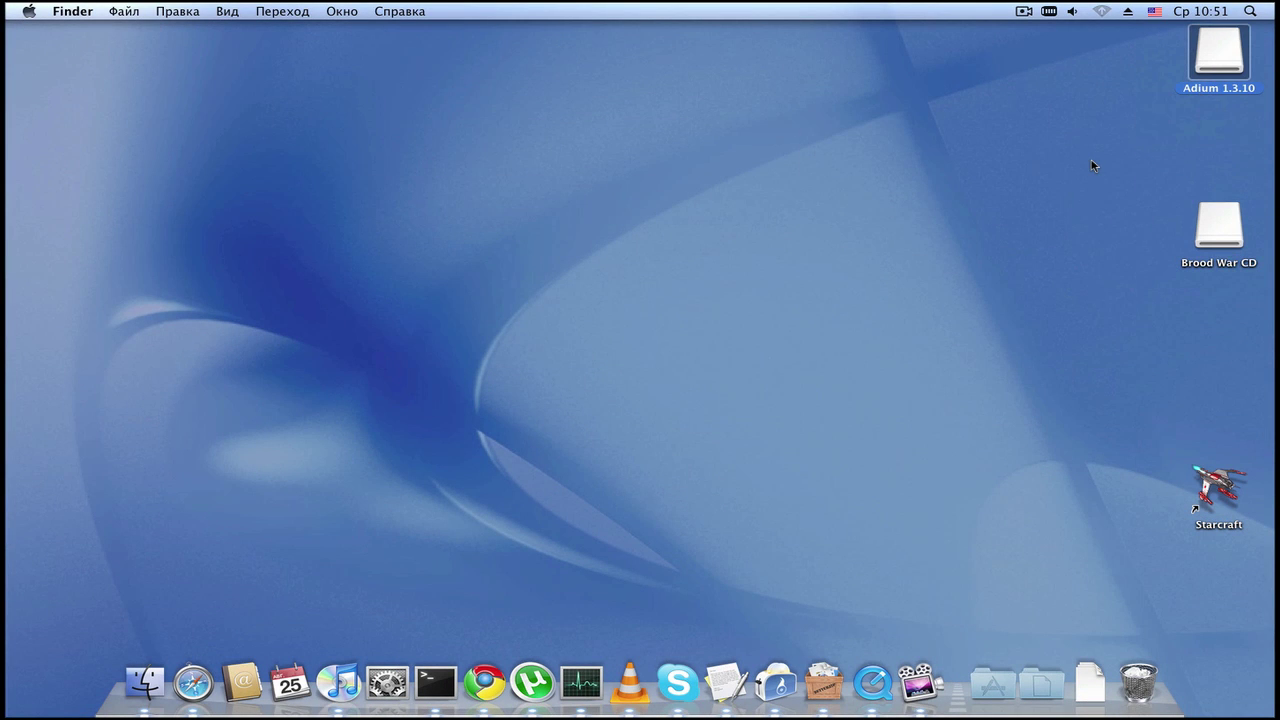
key("ctrl+Right")
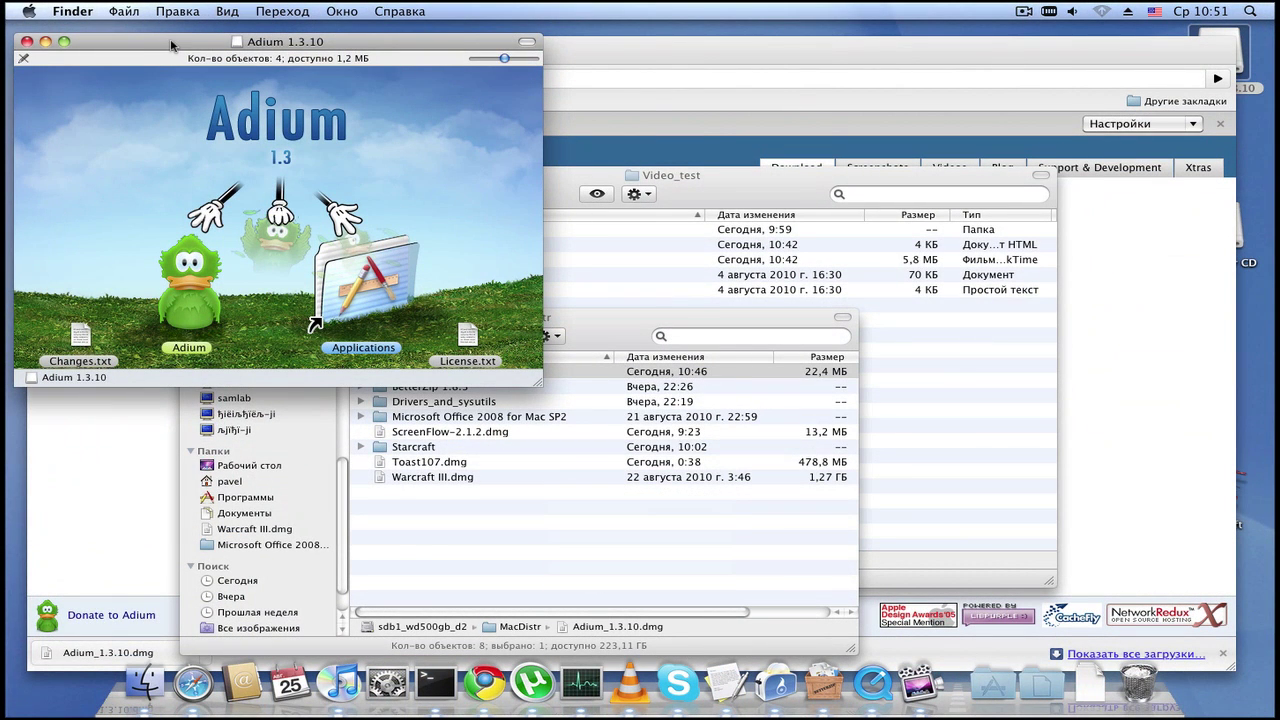
left_click_drag(172, 45, 347, 130)
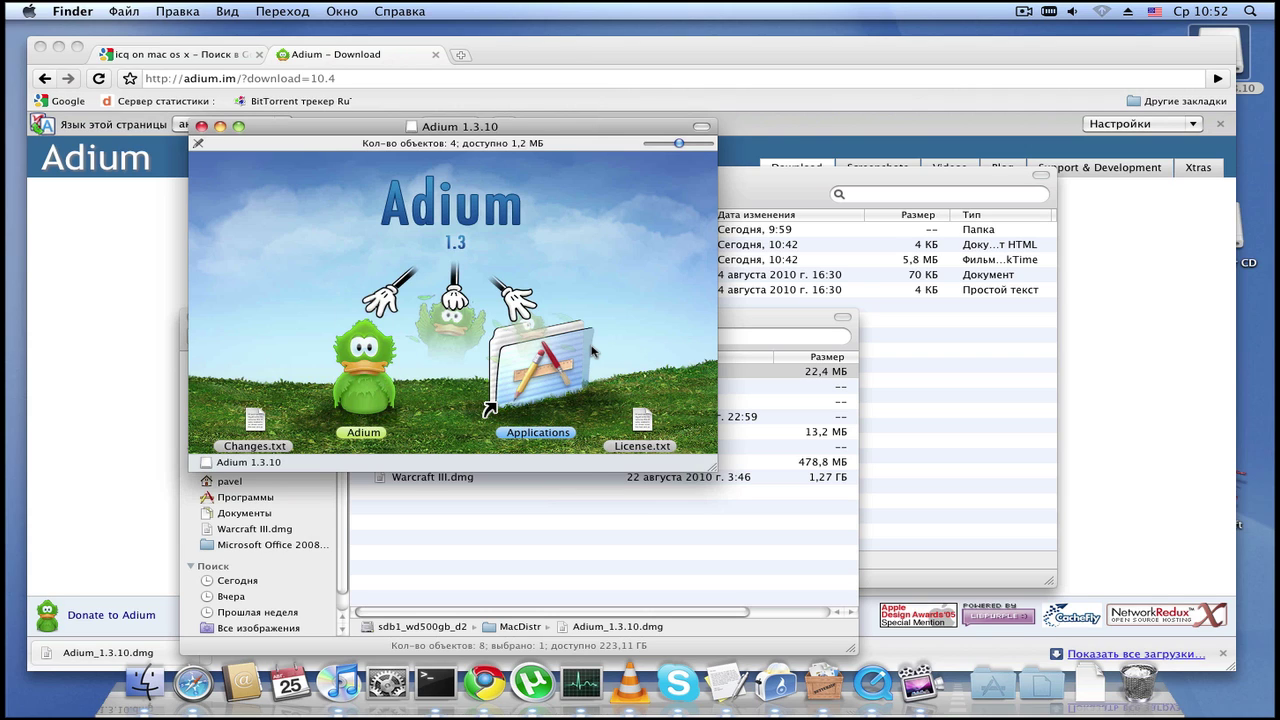
Step: Copy the Adium app into the Applications folder and close the Adium 1.3.10 disk window
left_click_drag(388, 373, 350, 362)
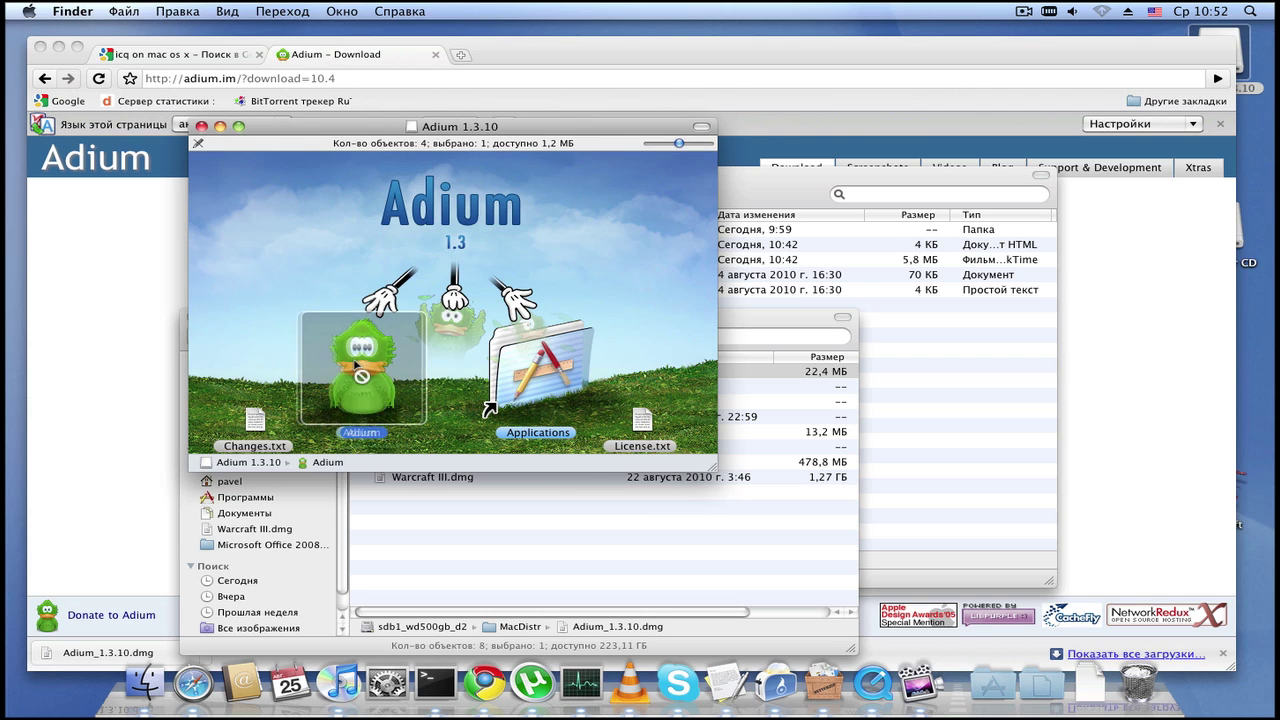
left_click_drag(538, 350, 528, 436)
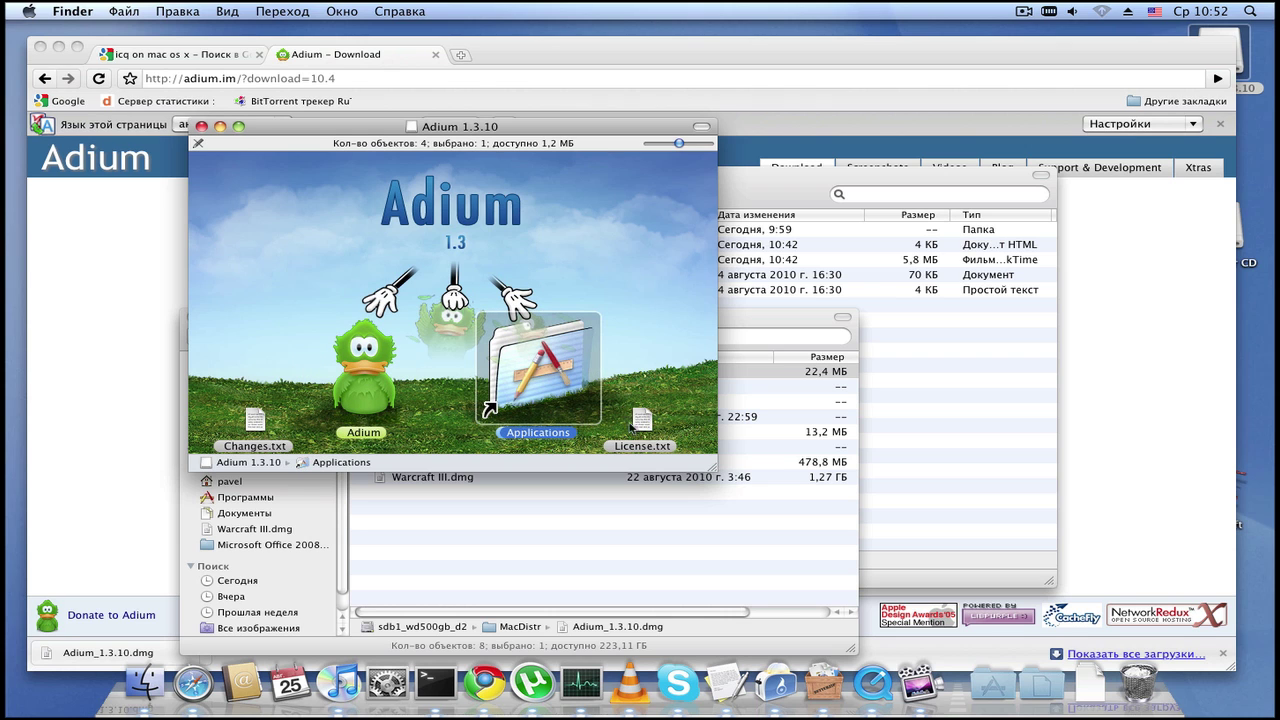
left_click(990, 684)
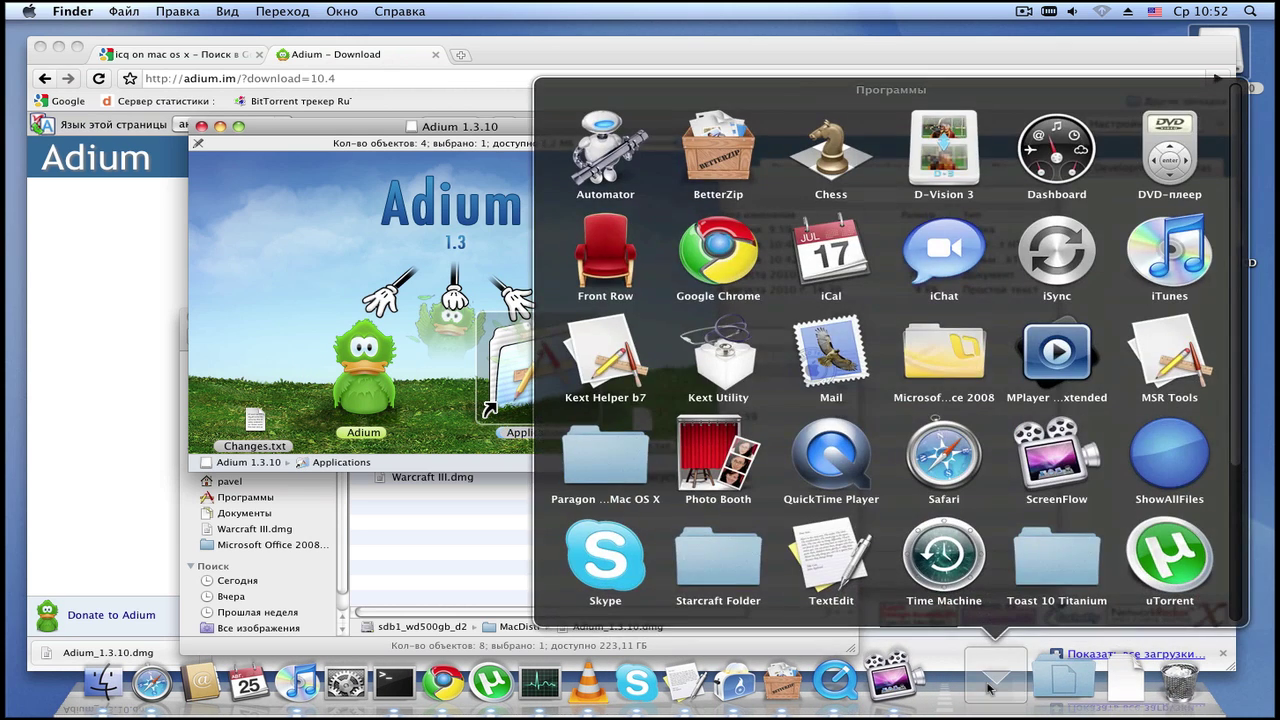
scroll(890, 400, "down", 2)
scroll(890, 400, "up", 2)
left_click(347, 349)
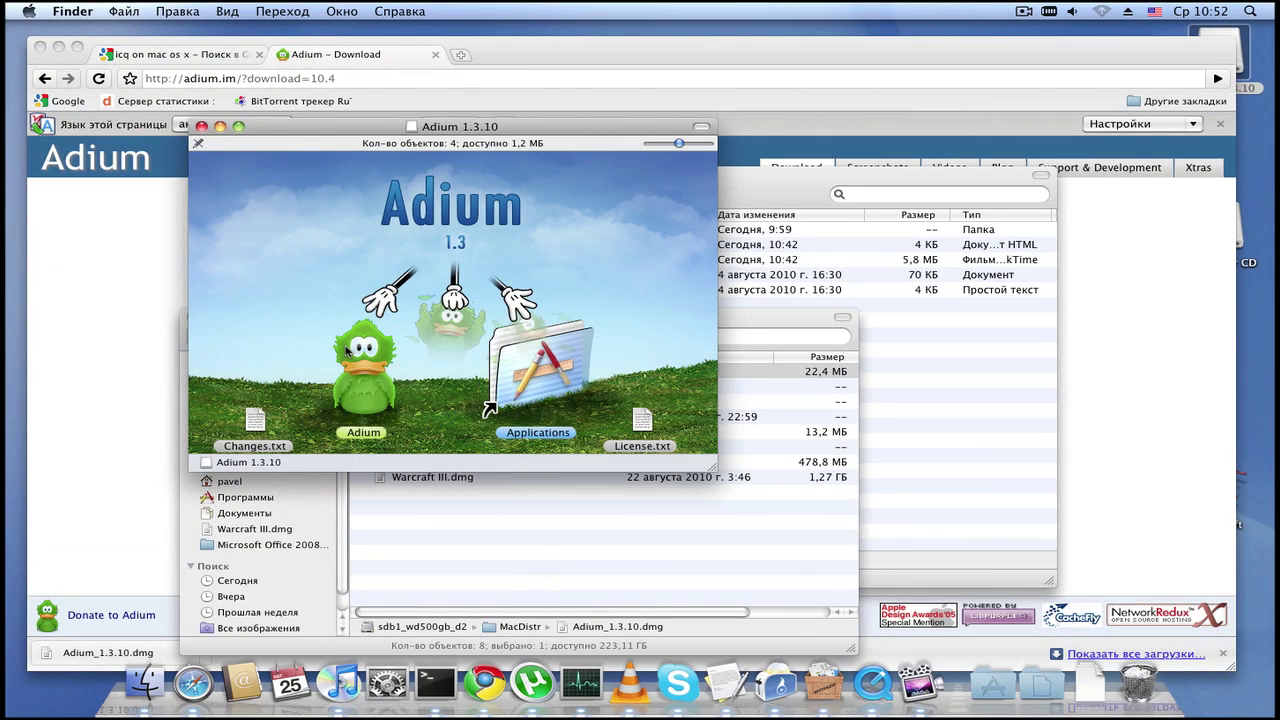
left_click_drag(347, 349, 575, 376)
left_click_drag(715, 372, 540, 370)
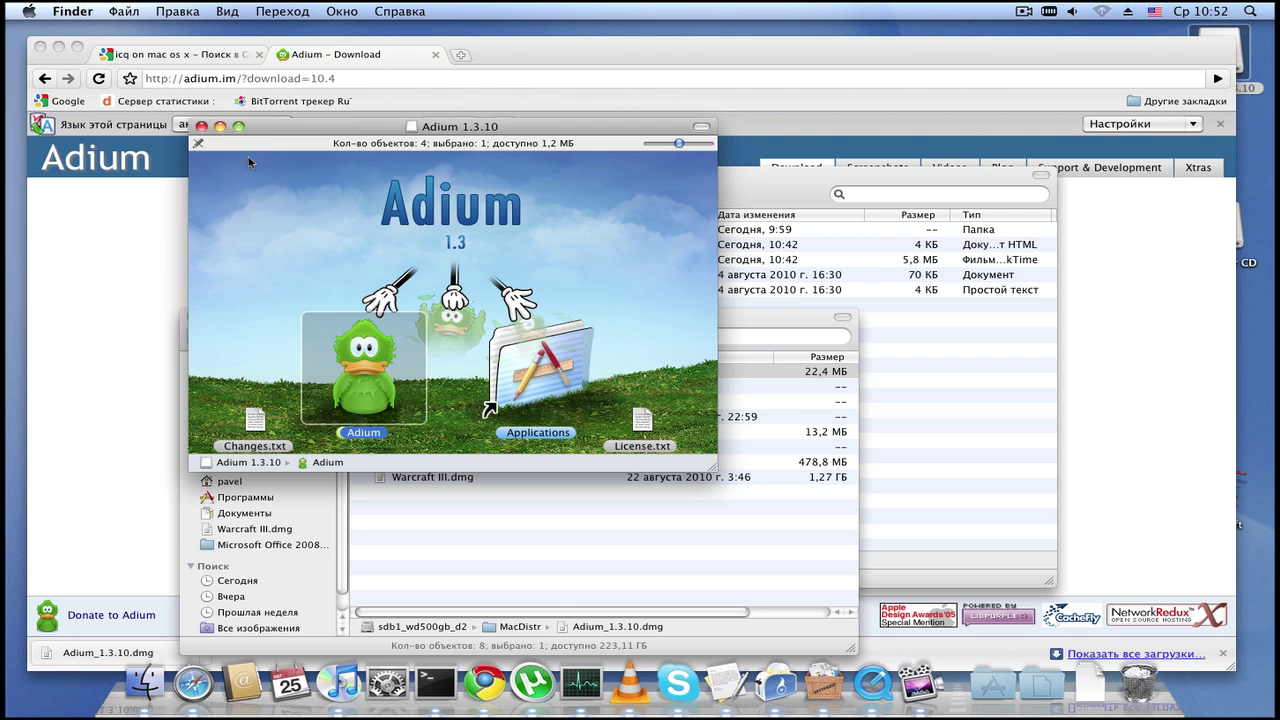
left_click(201, 126)
Step: Launch the newly installed Adium from the Программы stack in the Dock
left_click(975, 680)
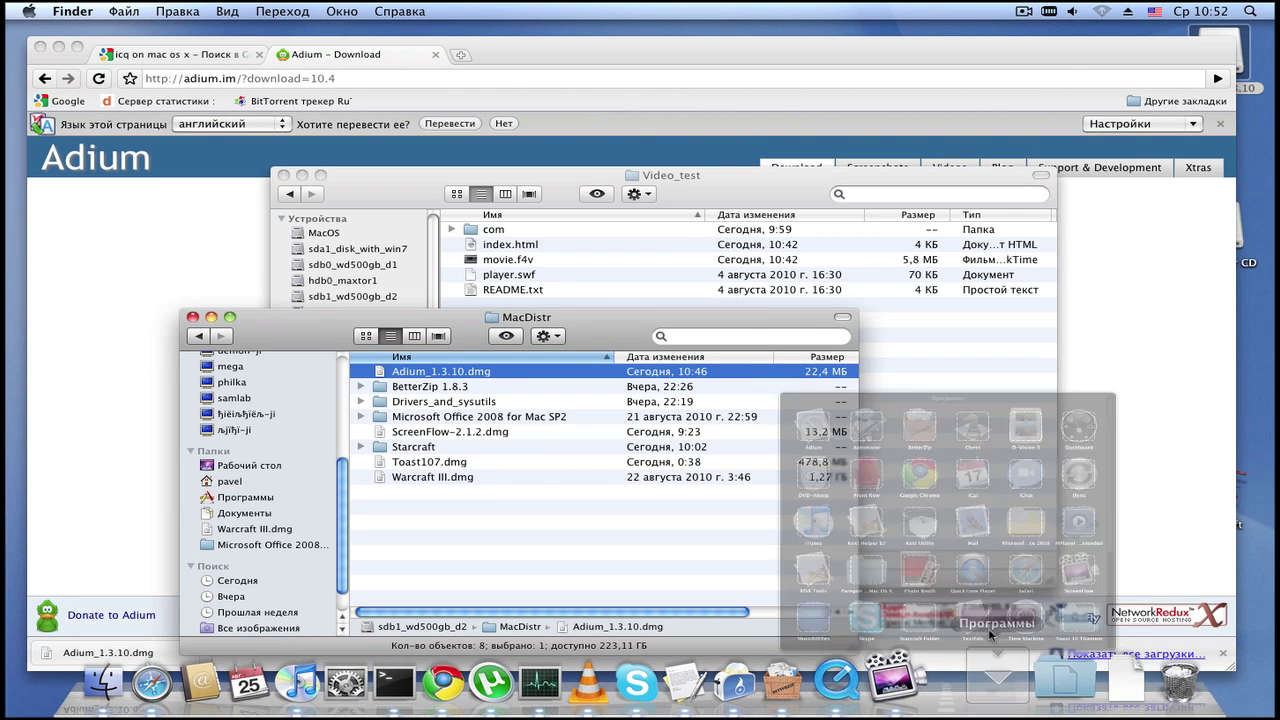
scroll(865, 470, "down", 2)
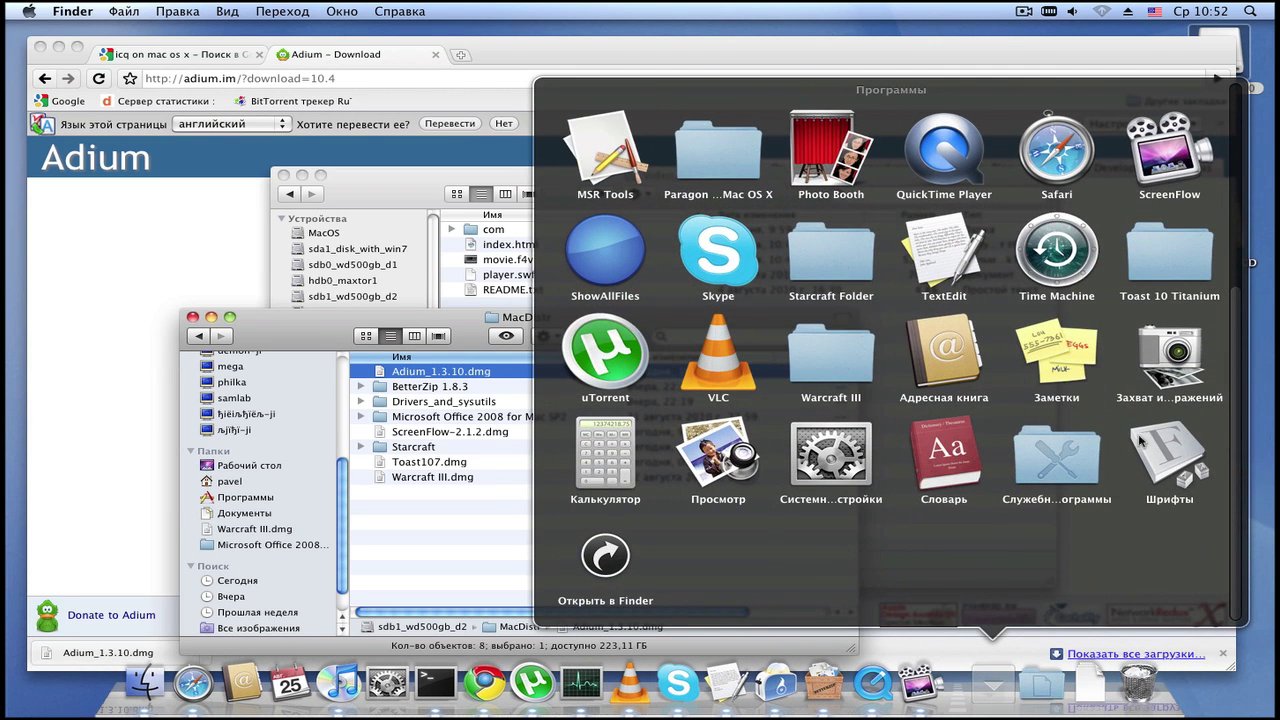
scroll(1047, 450, "up", 2)
scroll(1047, 450, "up", 4)
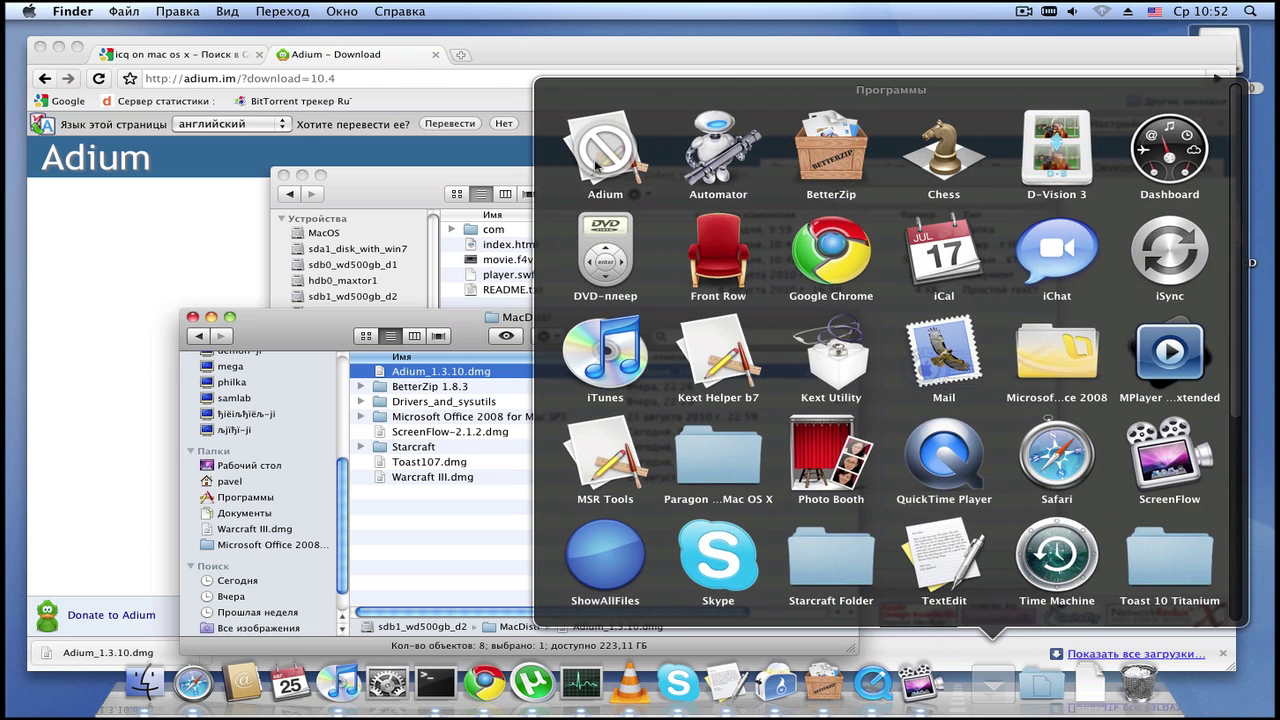
left_click(597, 165)
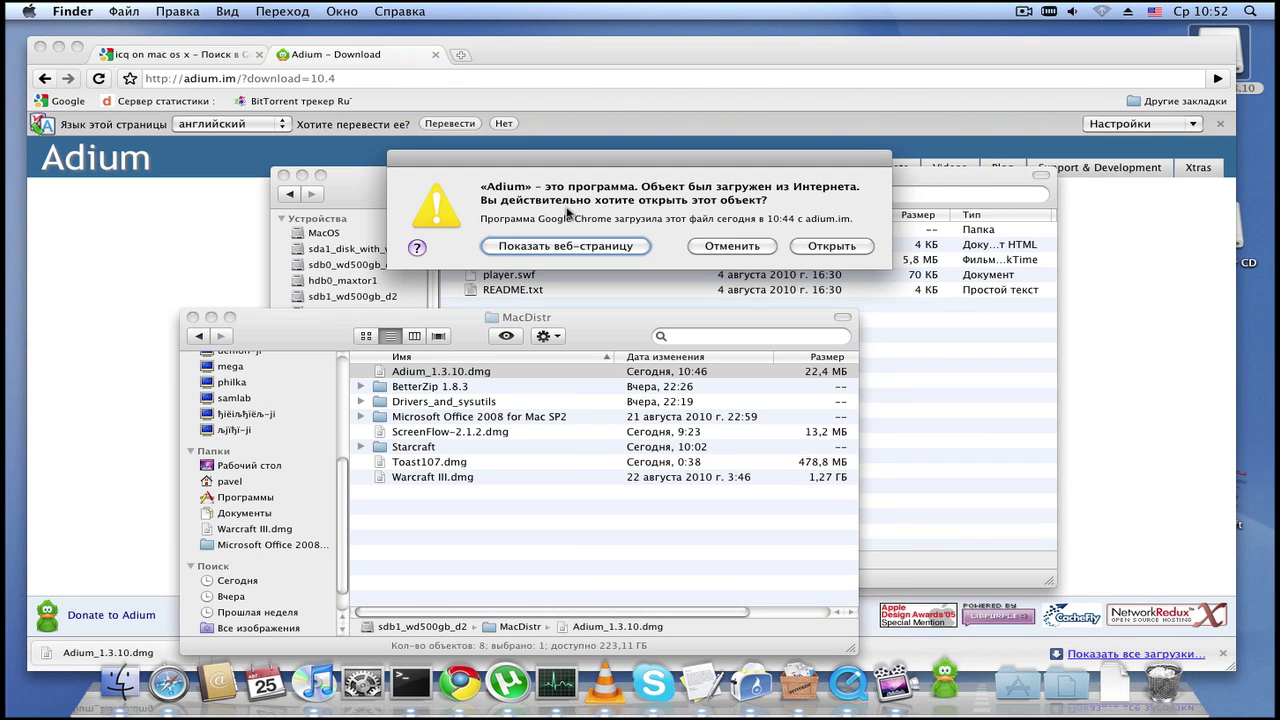
Step: Confirm opening Adium, step through the setup assistant without changing the service, and close it
left_click(831, 244)
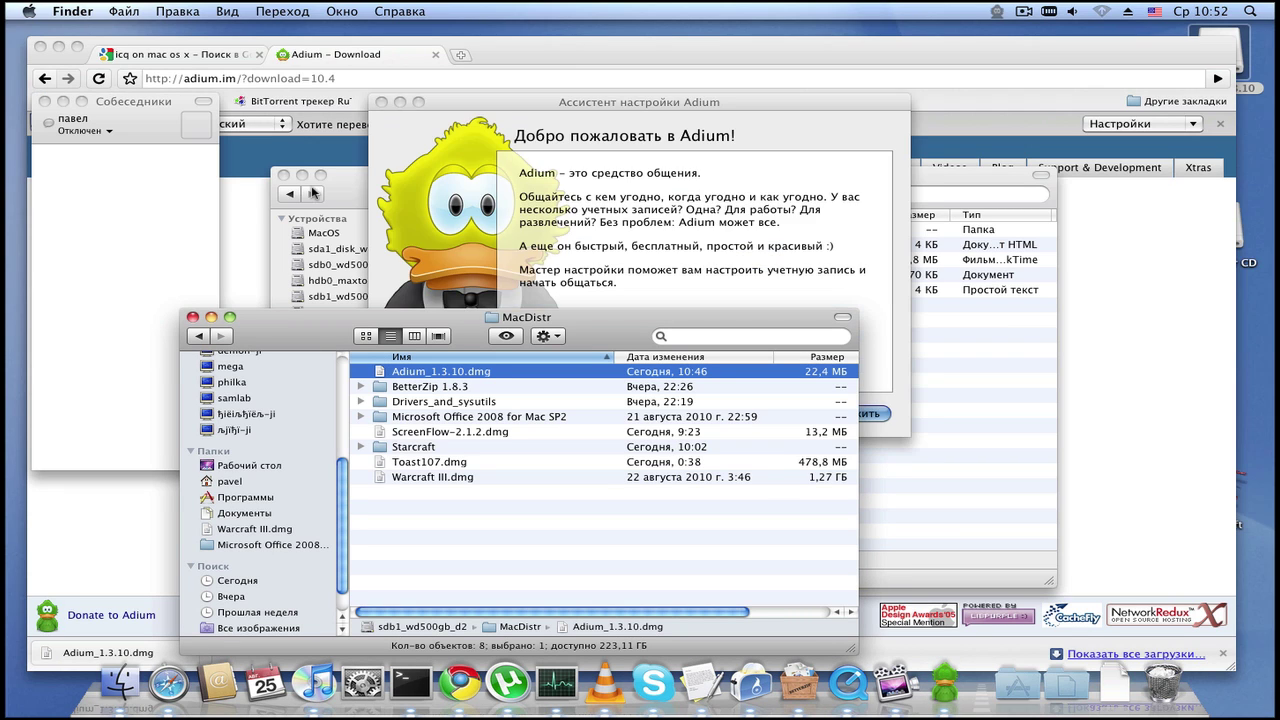
left_click(535, 140)
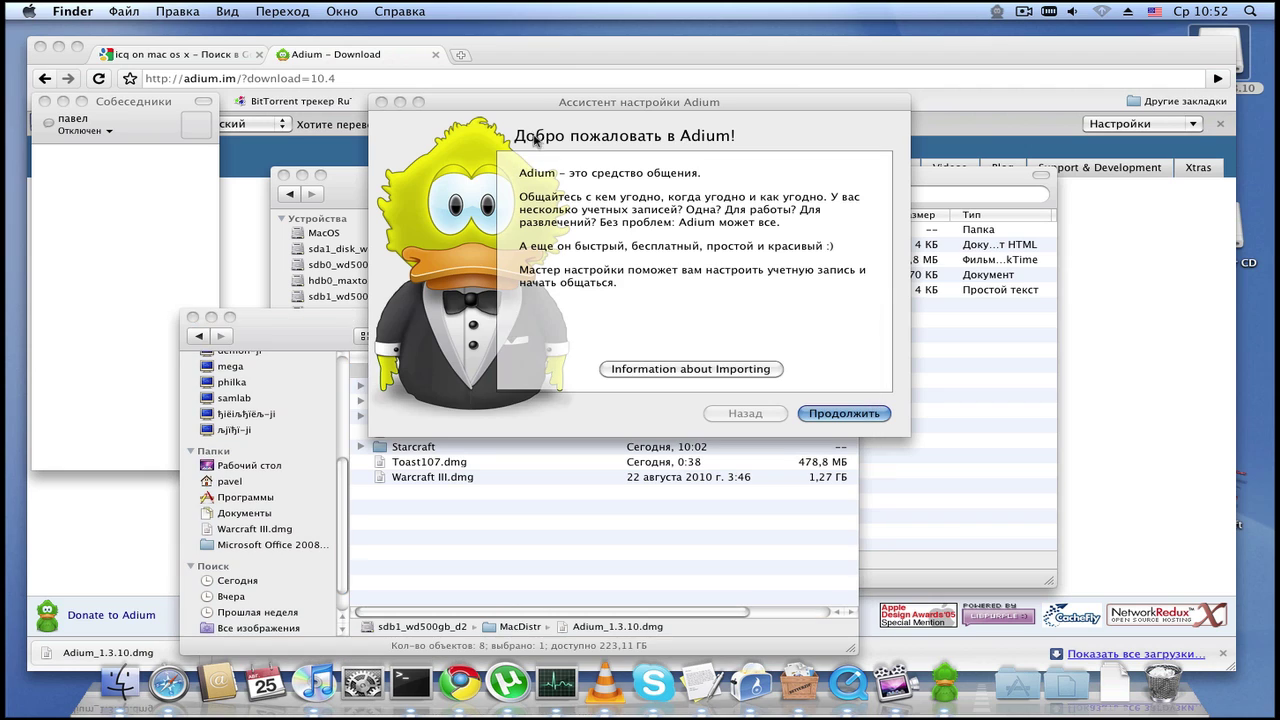
left_click(820, 410)
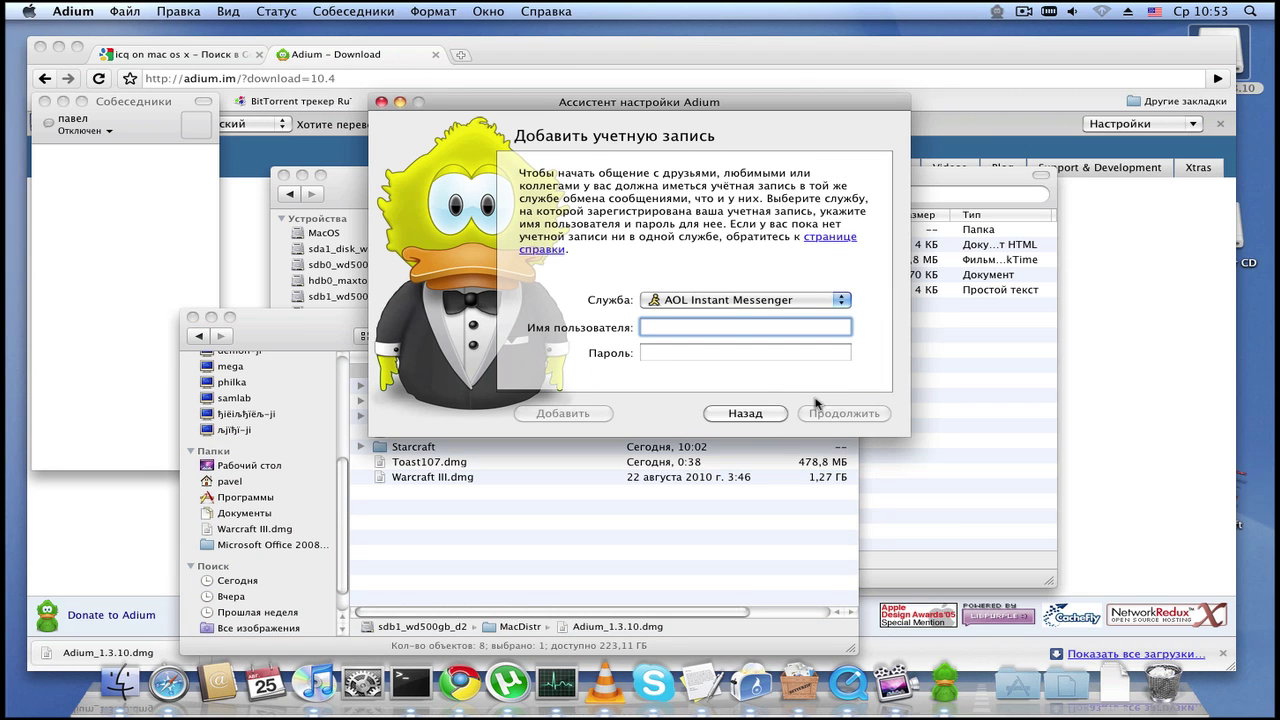
left_click(712, 300)
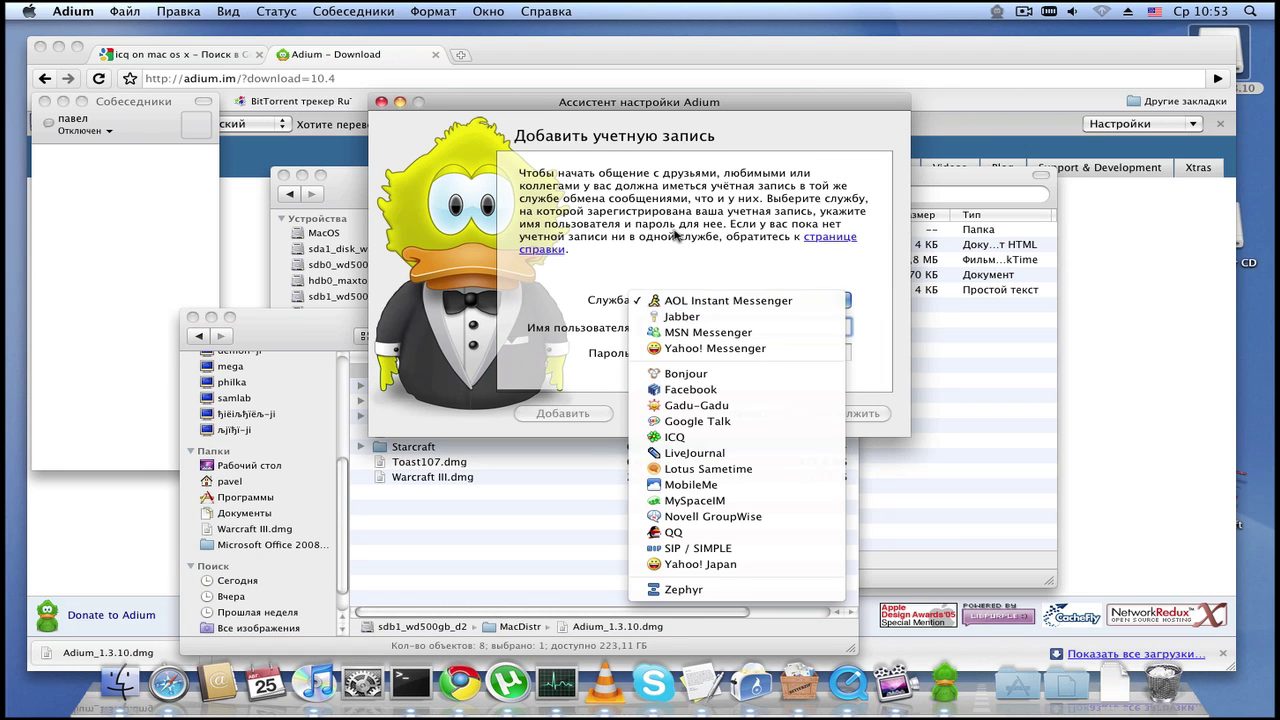
left_click(745, 372)
left_click(776, 420)
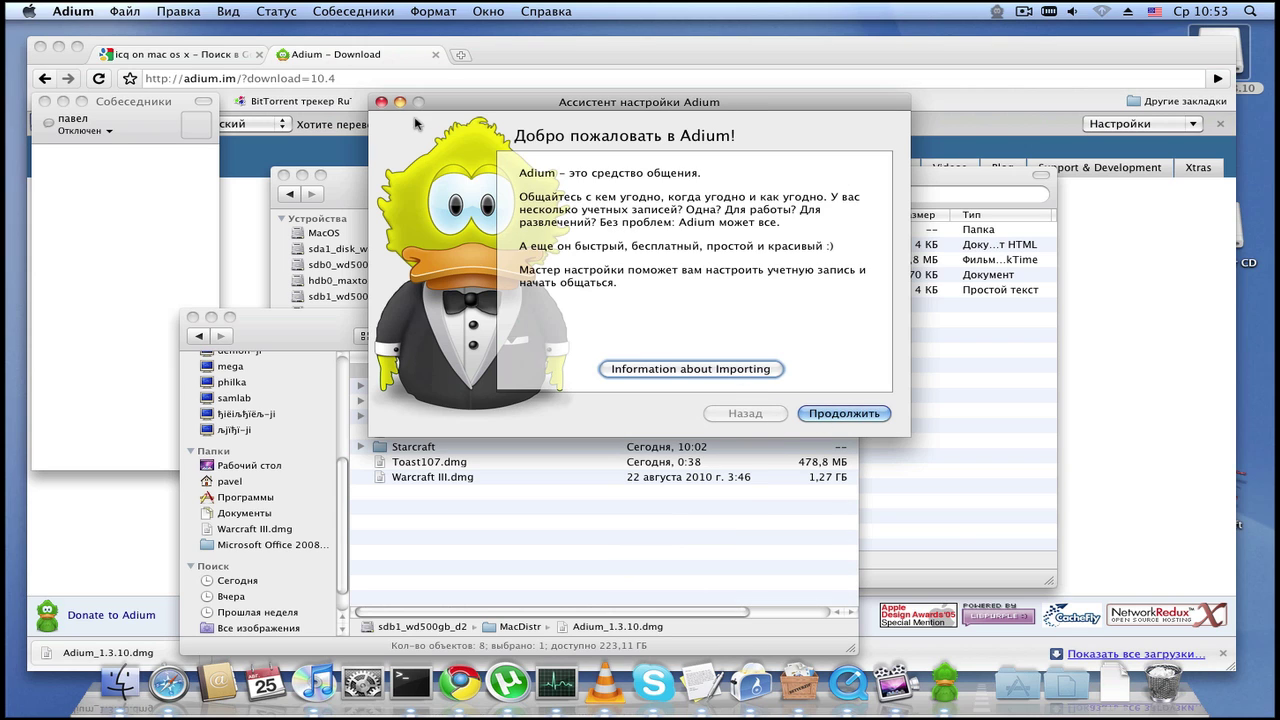
left_click(381, 103)
Step: Move the Собеседники contact list to the screen centre and leave the status offline
left_click_drag(146, 101, 472, 125)
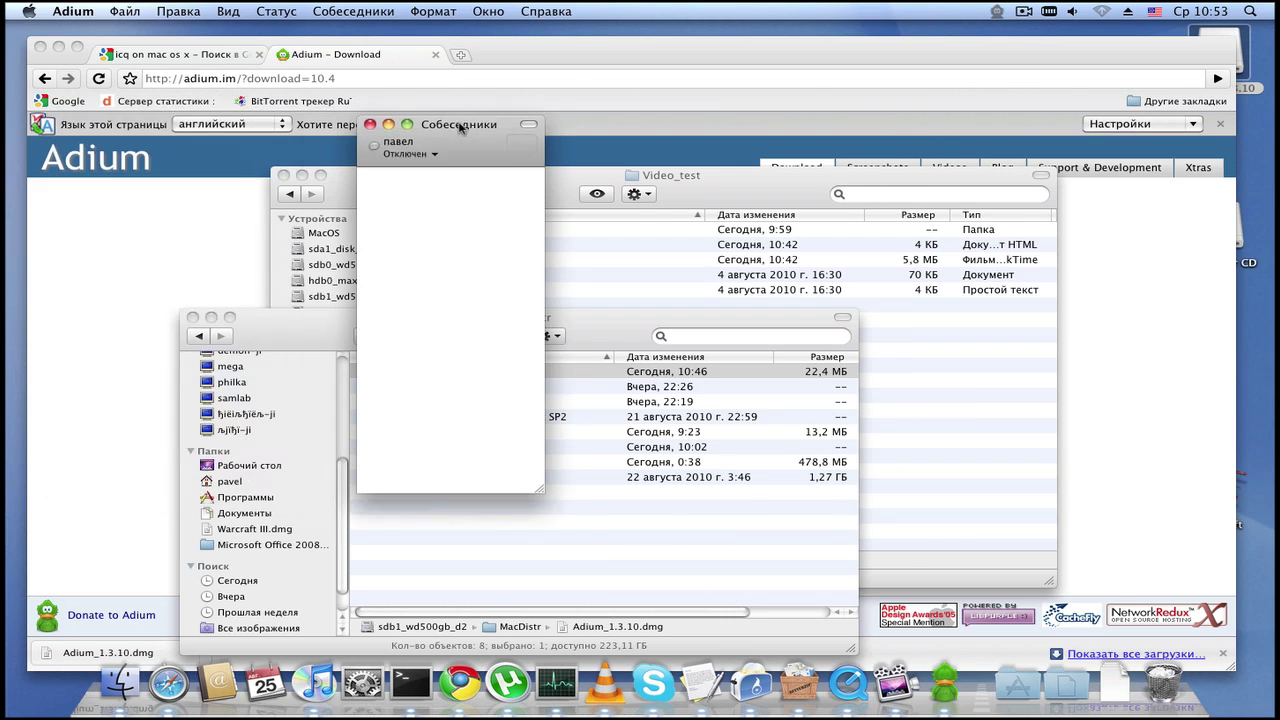
left_click(428, 152)
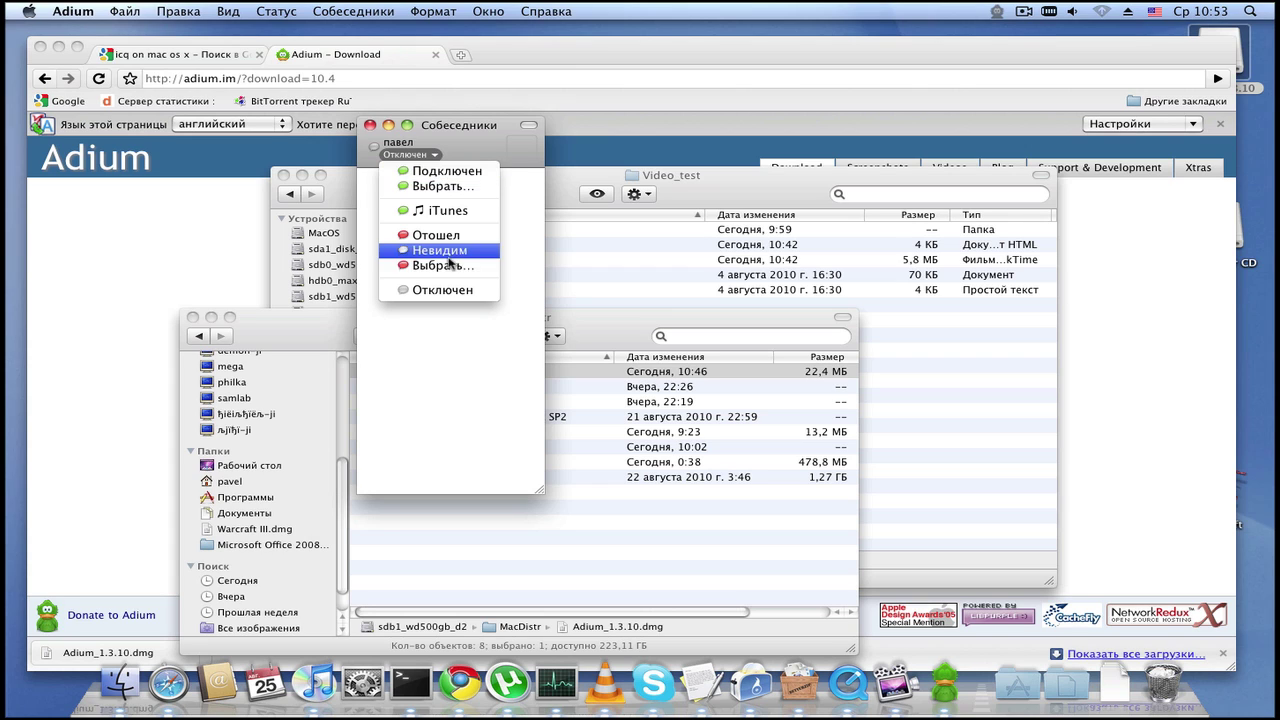
left_click(383, 147)
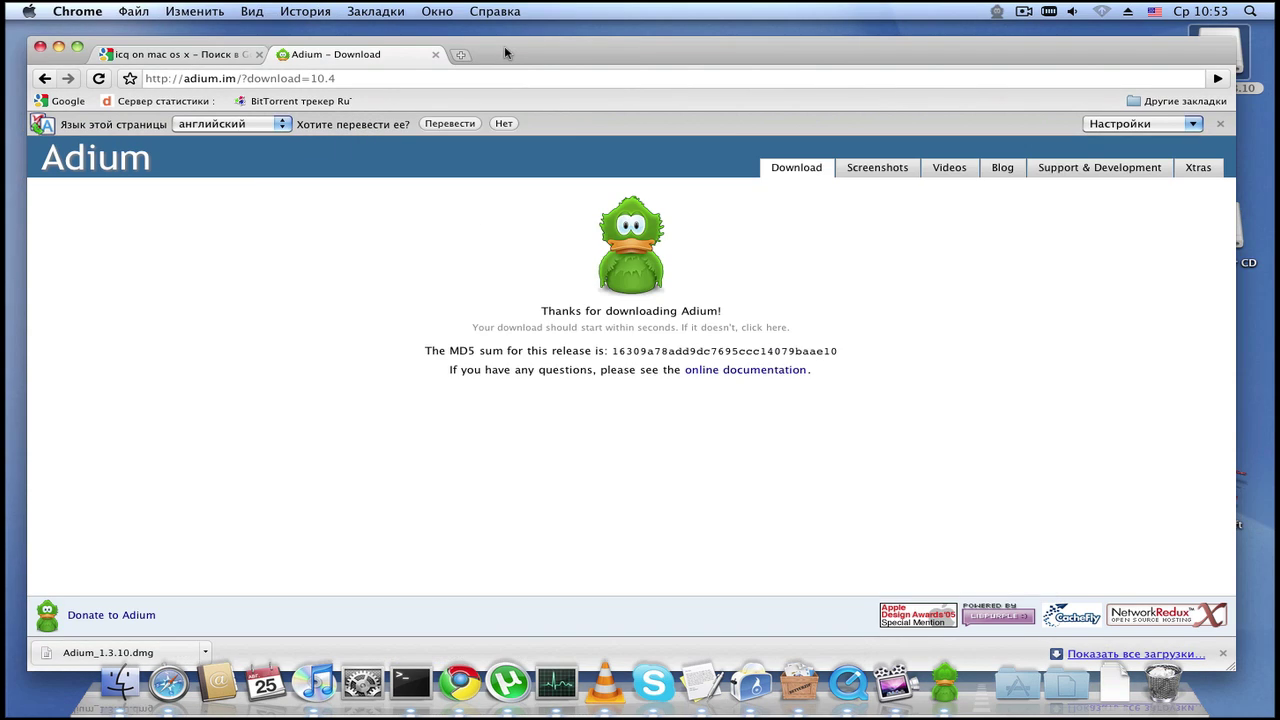
Step: Bring Chrome's Adium download page forward, glance at its menus, and minimise the browser window
left_click(497, 58)
left_click(375, 11)
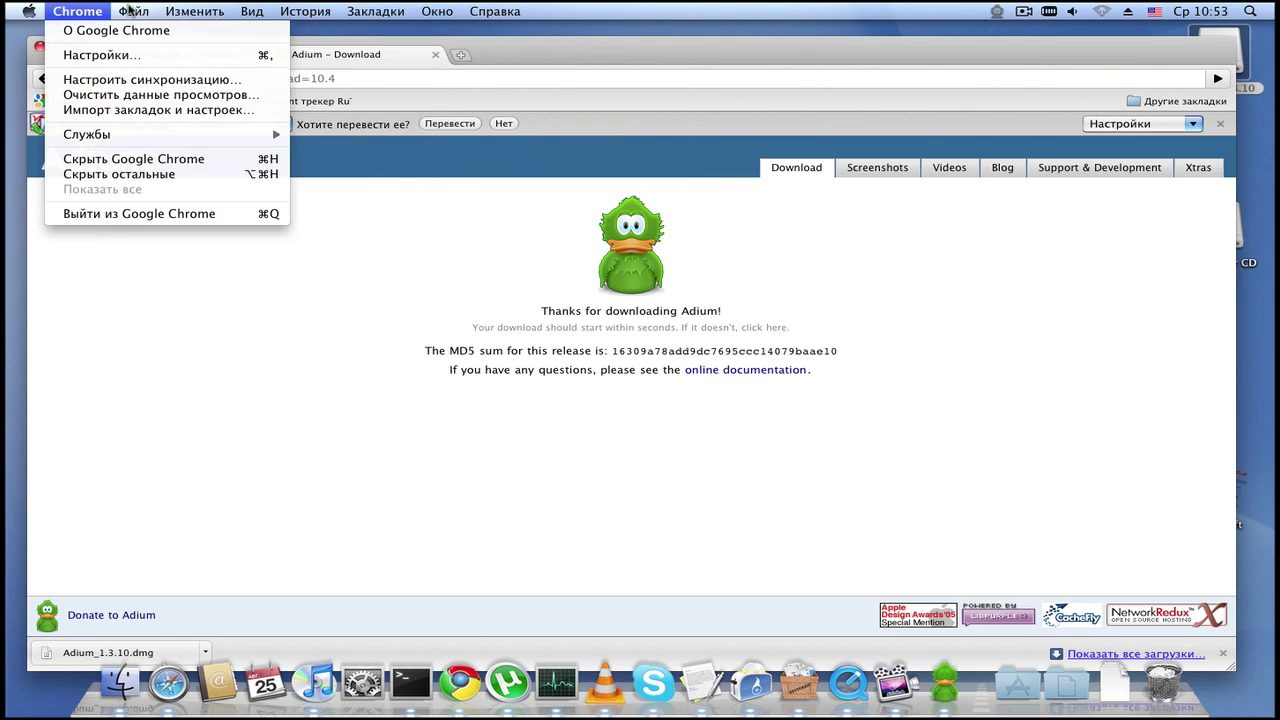
left_click(632, 9)
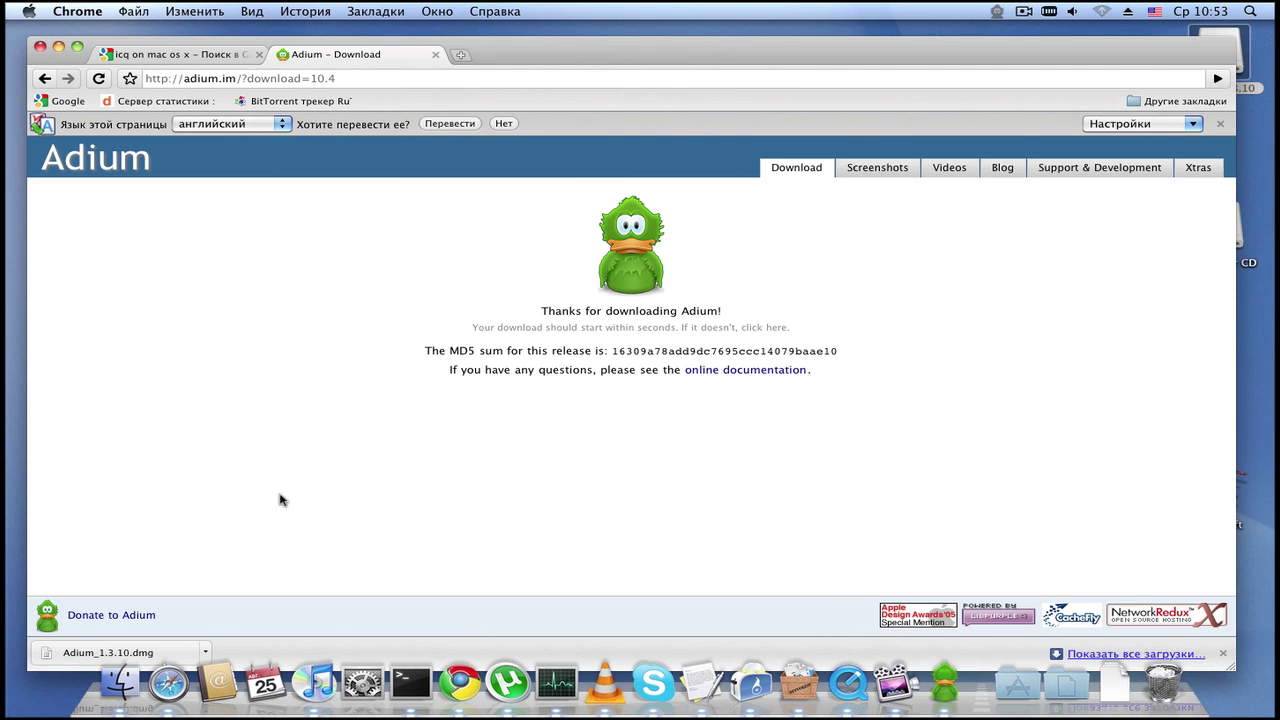
left_click(57, 47)
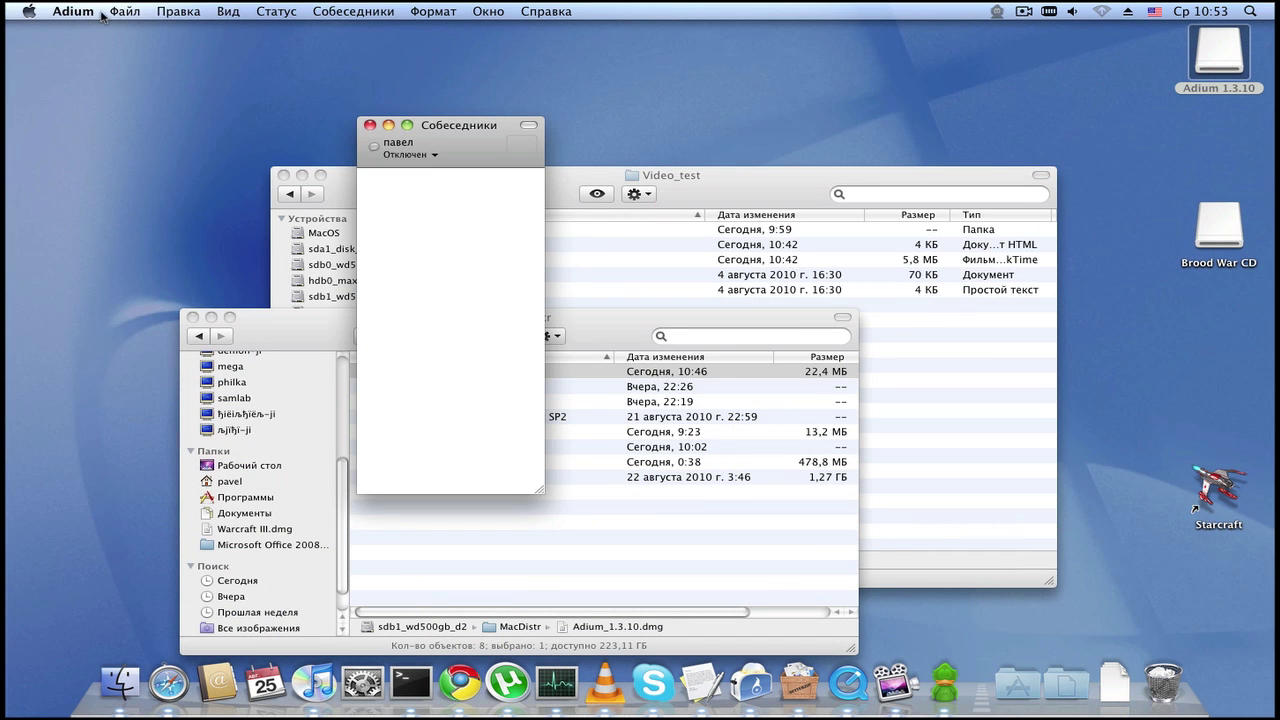
left_click(392, 14)
left_click(352, 11)
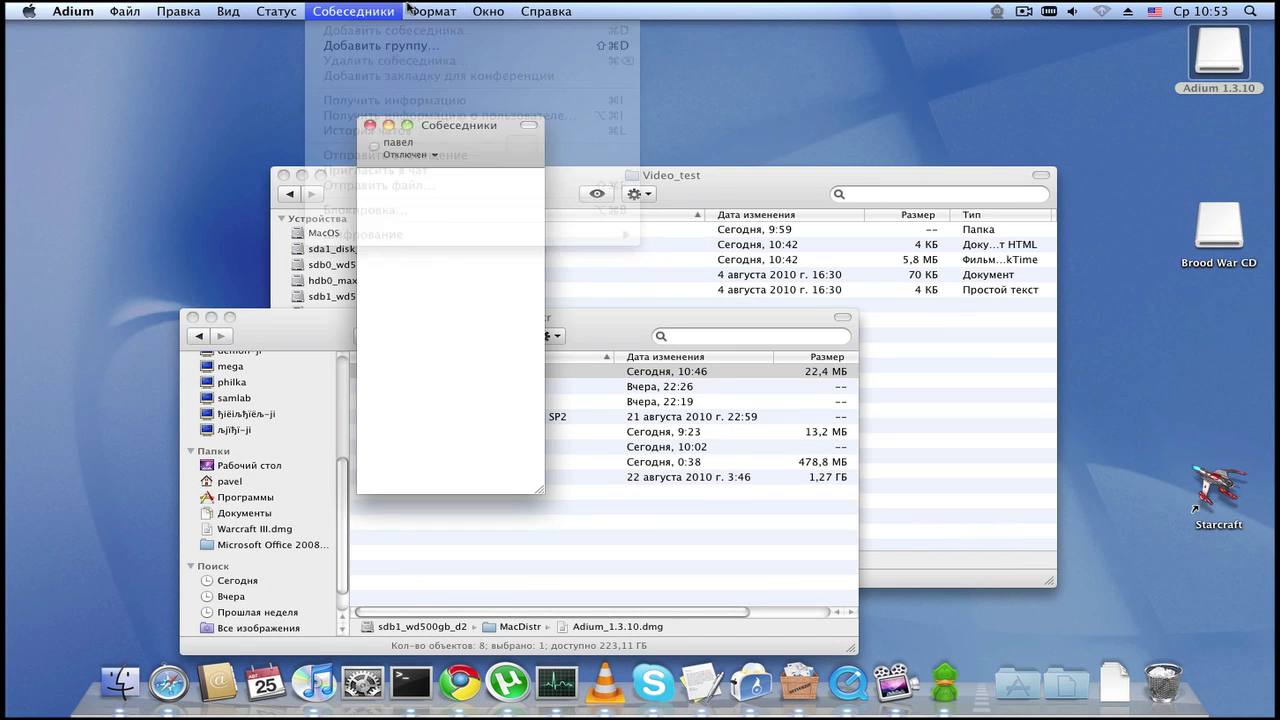
left_click(692, 181)
left_click(229, 8)
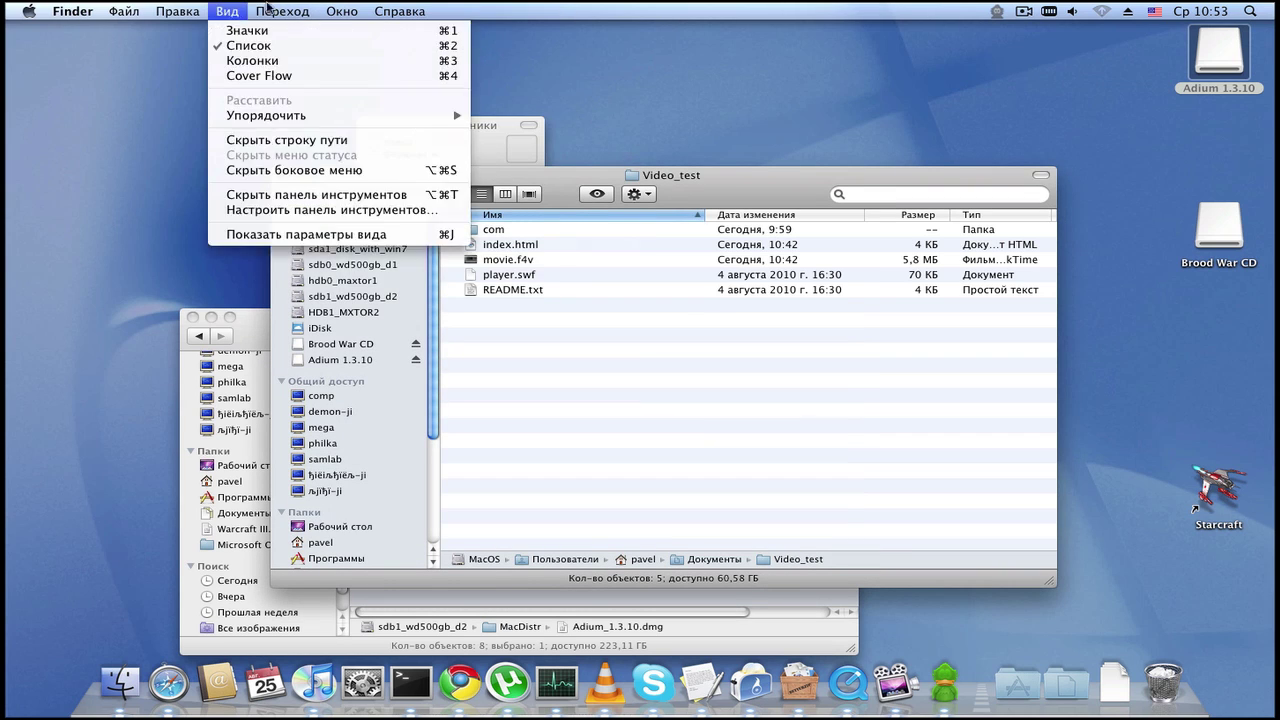
left_click(455, 8)
left_click(342, 11)
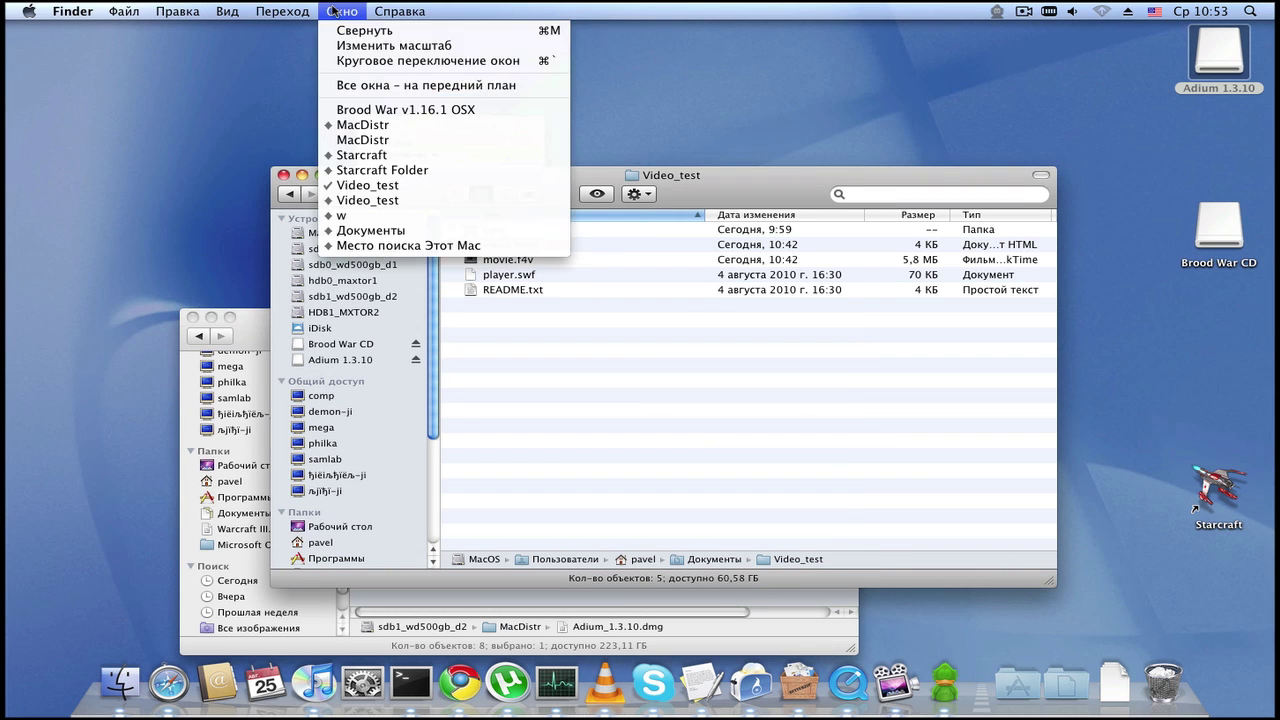
left_click(492, 8)
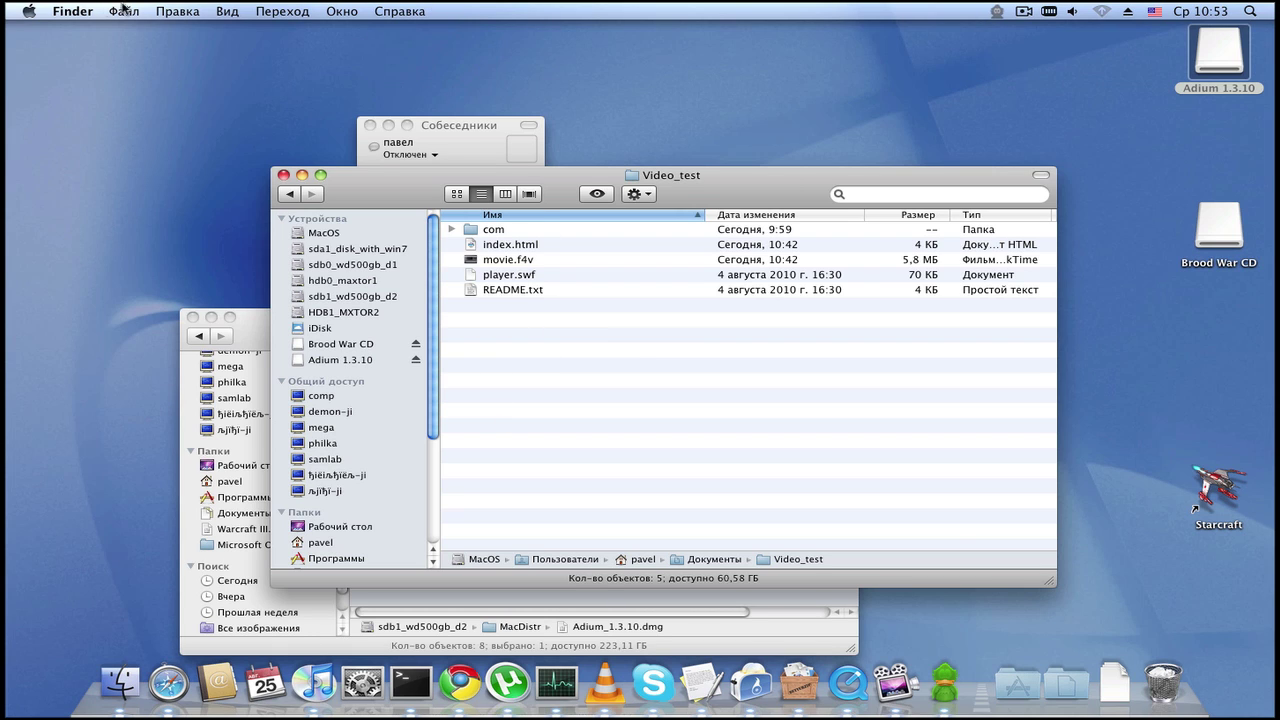
left_click(341, 8)
left_click(578, 8)
left_click(476, 128)
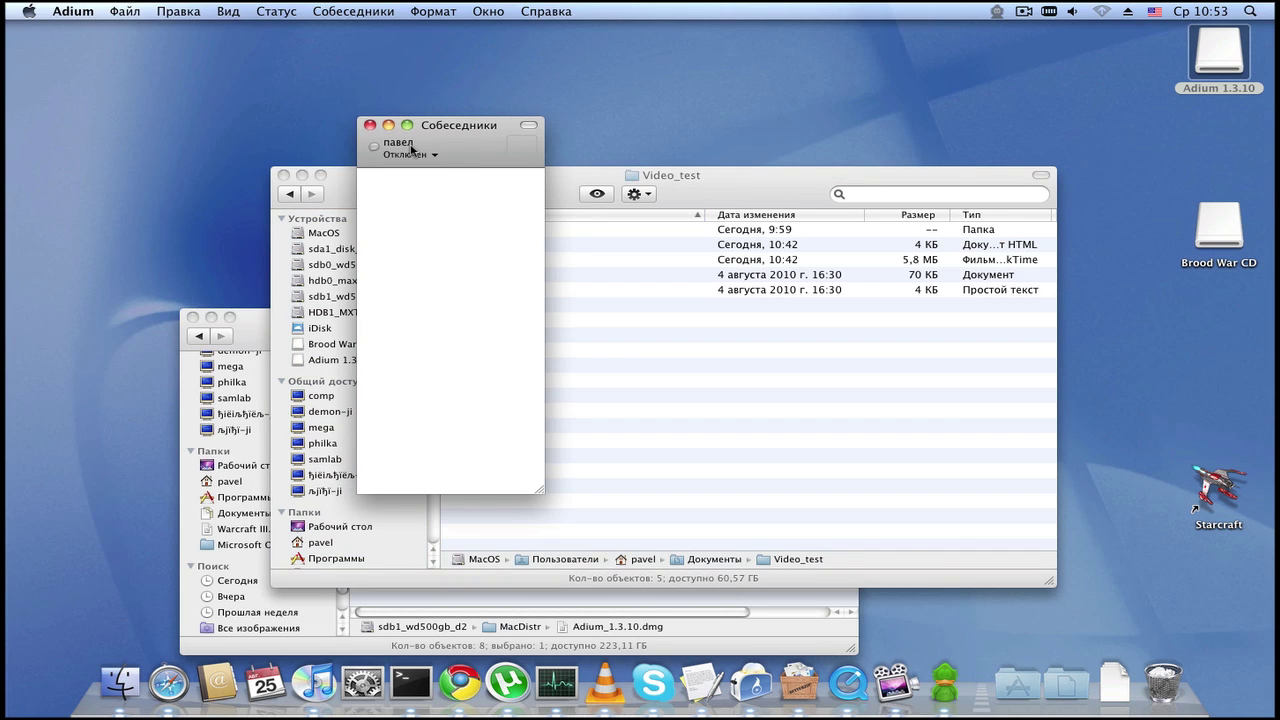
left_click(147, 9)
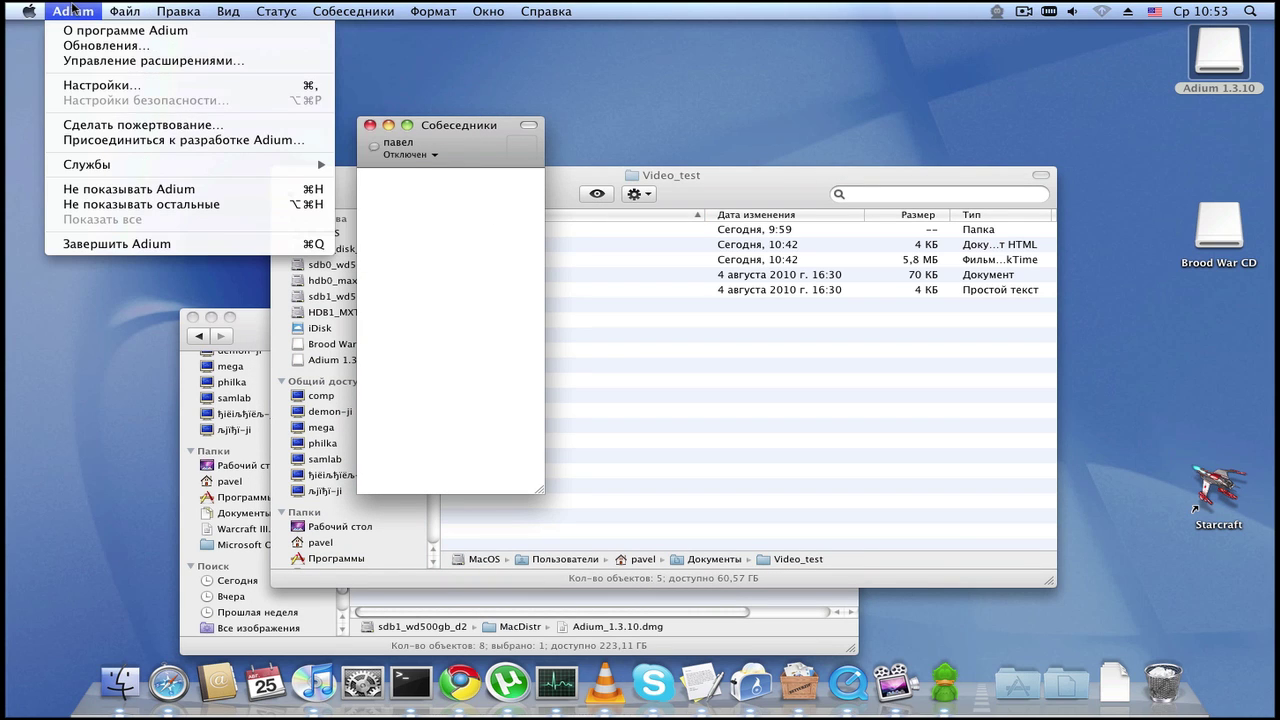
left_click(517, 134)
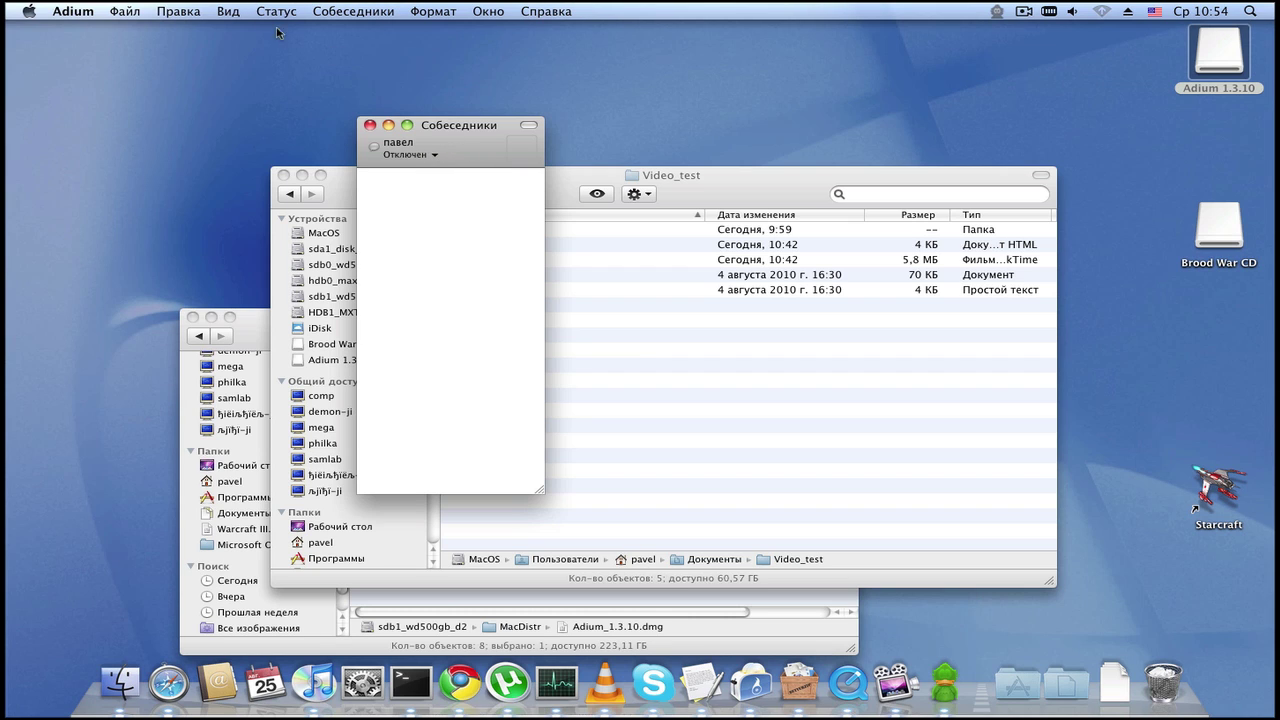
left_click(140, 10)
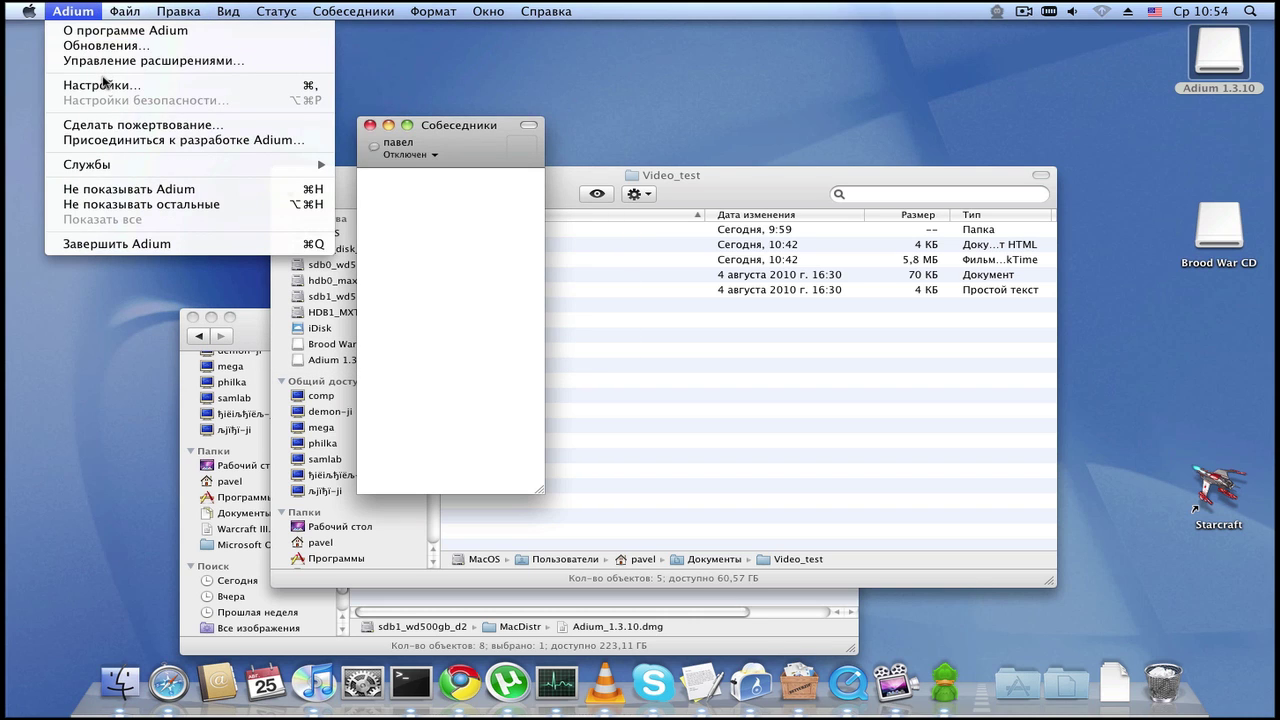
left_click(104, 84)
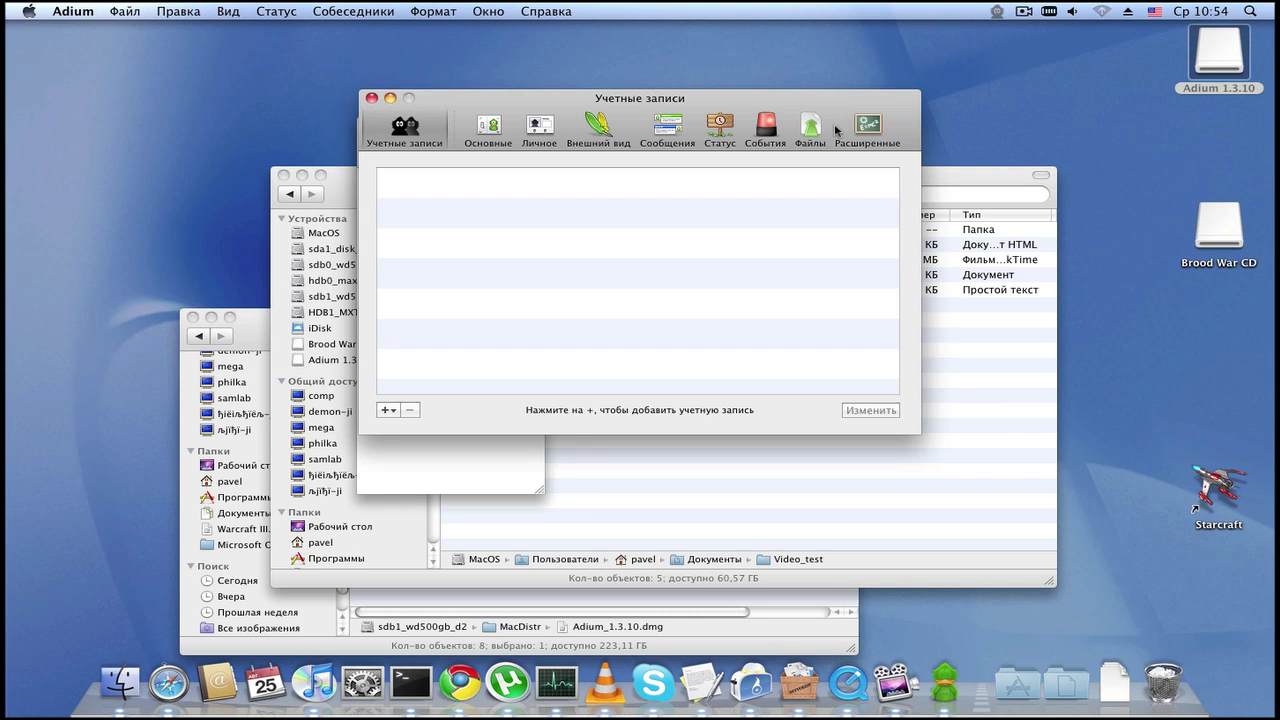
left_click(371, 98)
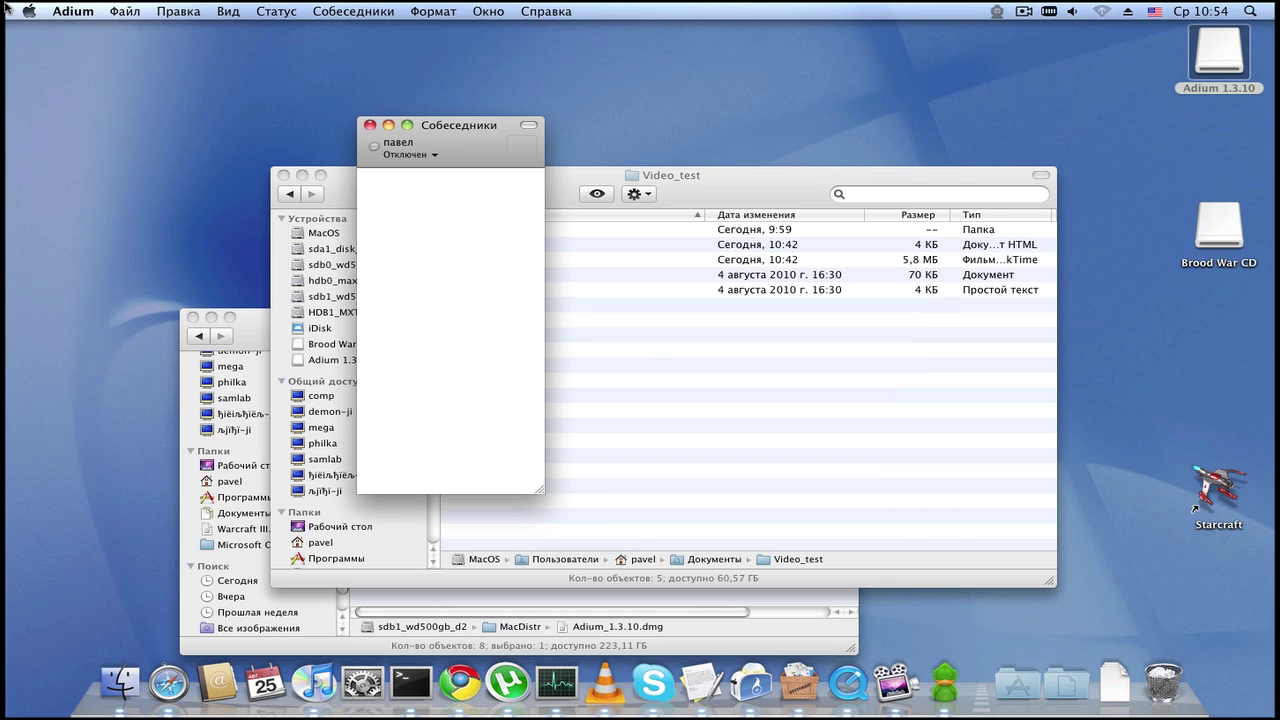
left_click(73, 11)
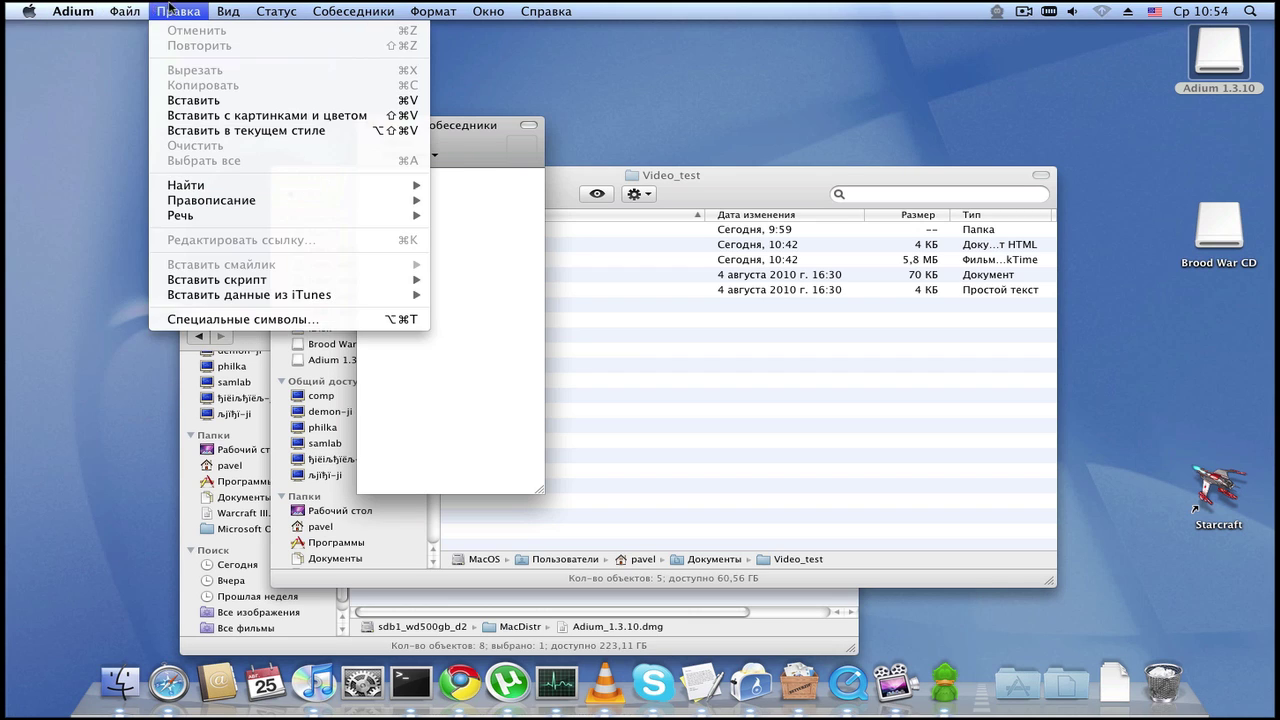
Step: Add a new ICQ account via Файл > Добавить учетную запись, entering its ICQ number and password
mouse_move(129, 9)
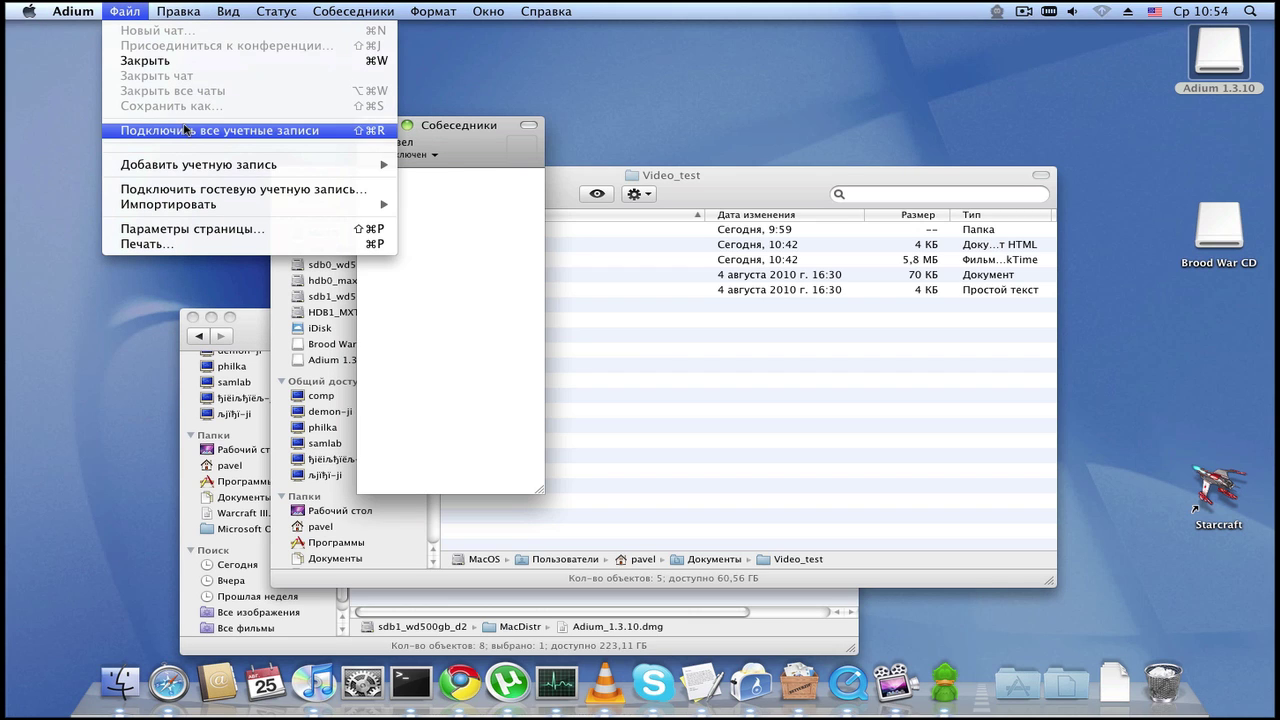
mouse_move(187, 164)
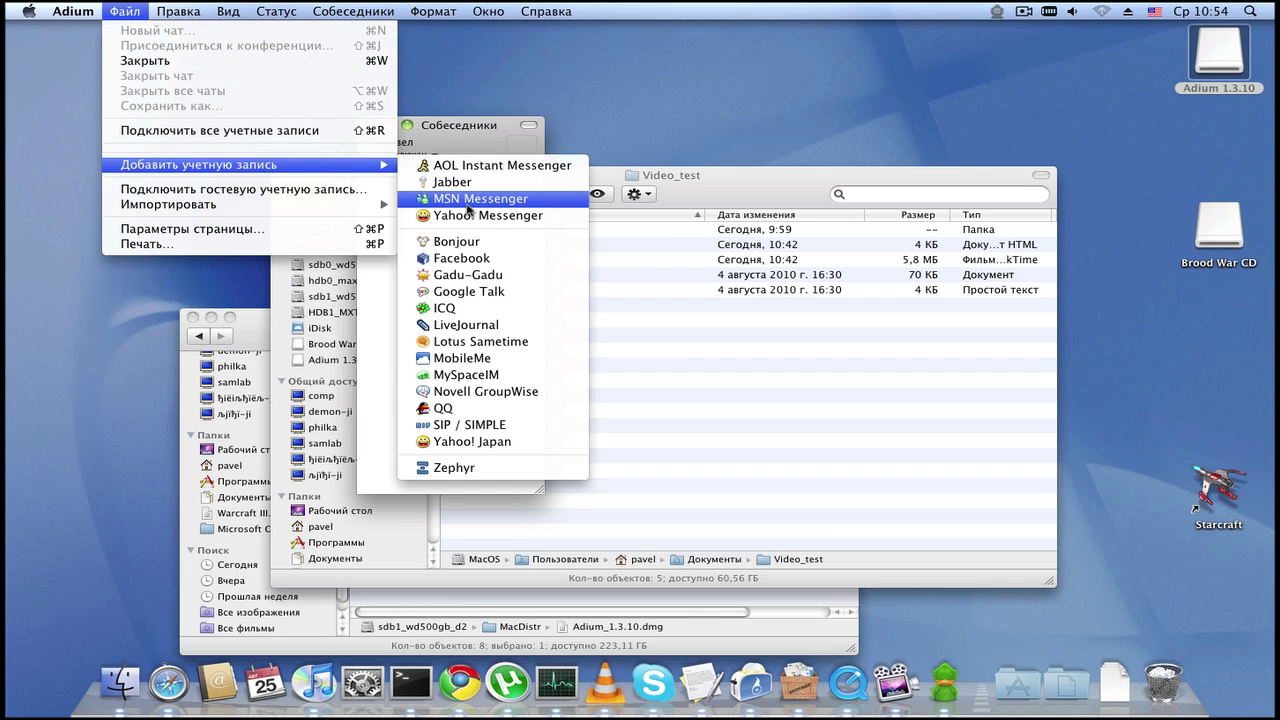
left_click(486, 309)
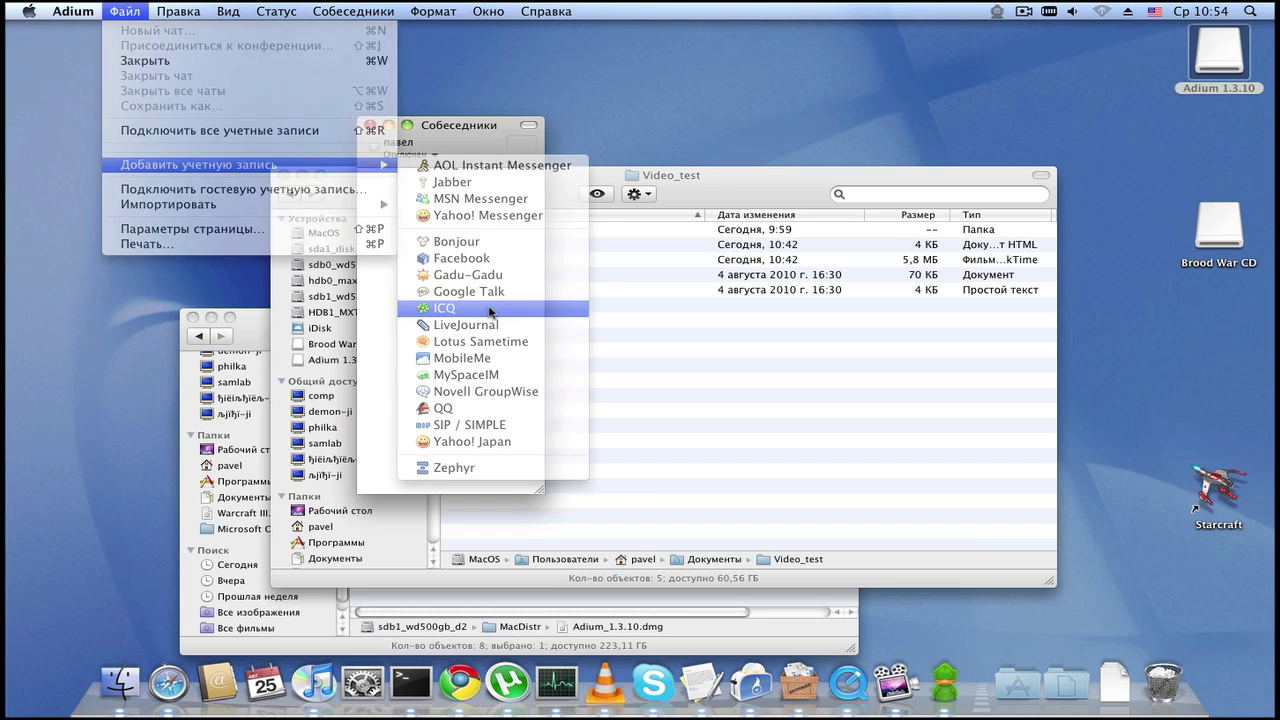
left_click(632, 186)
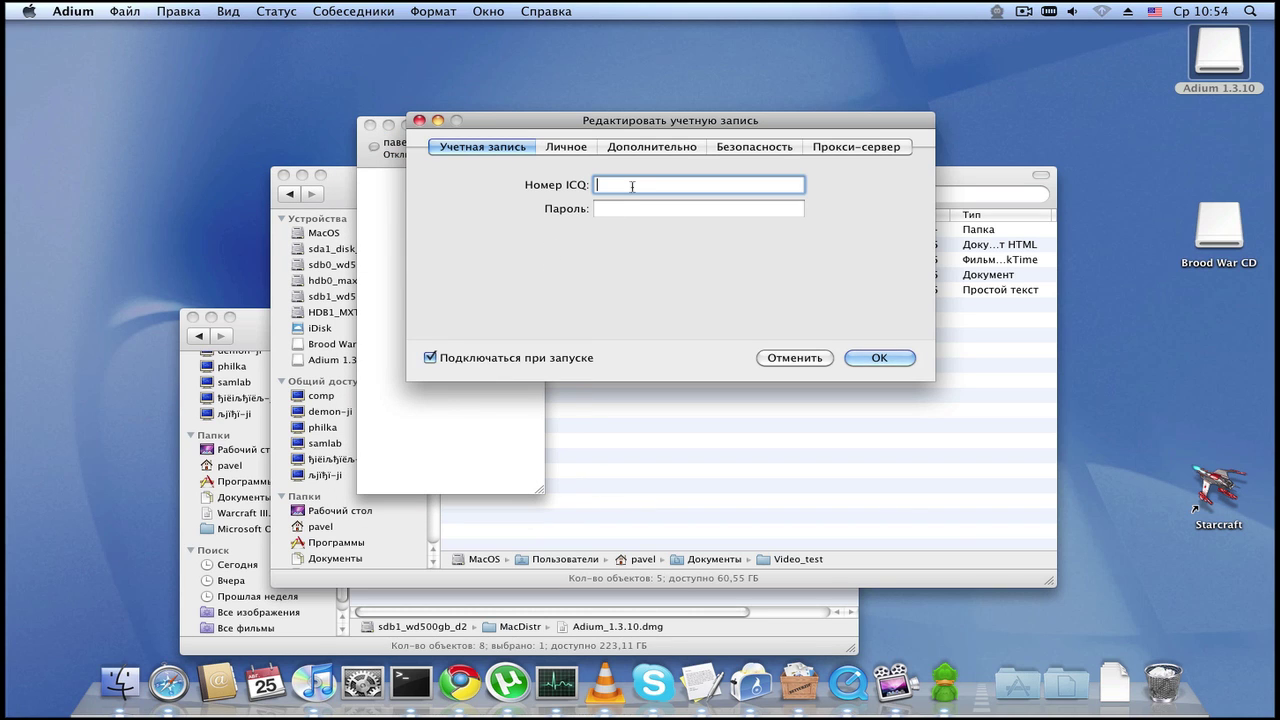
type("294030576")
key("Tab")
type("p")
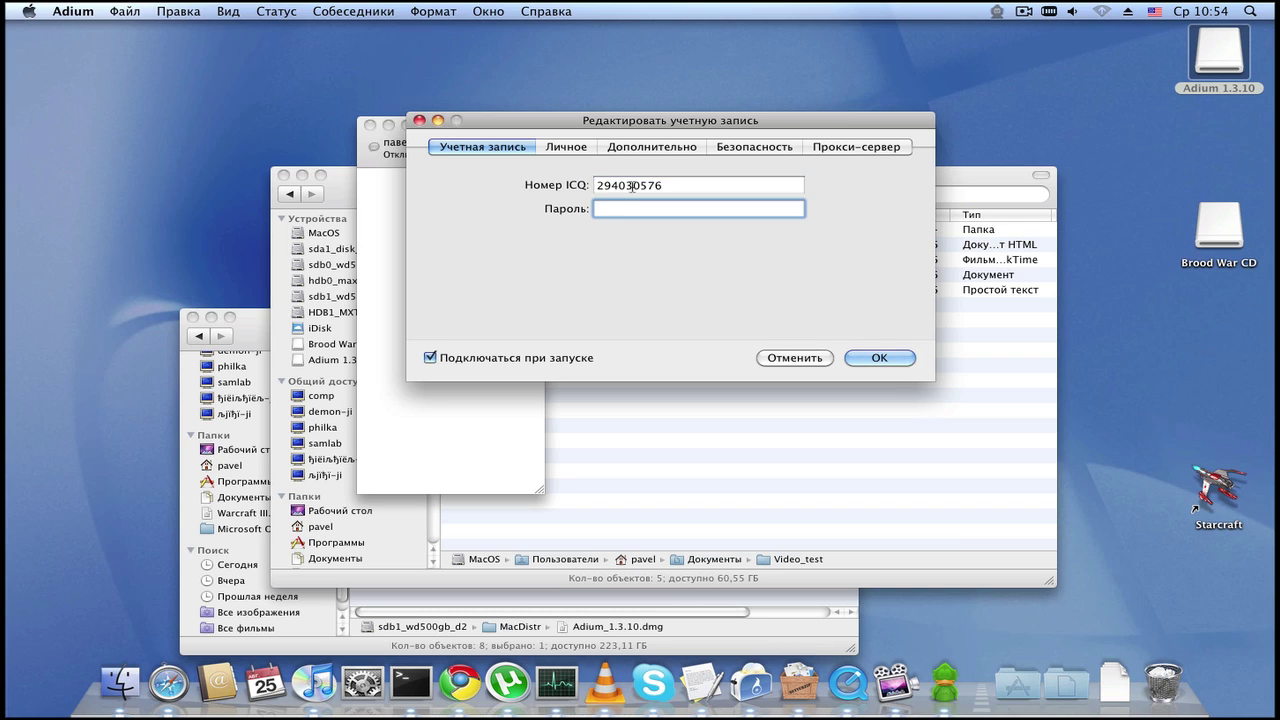
type("•••••")
left_click(586, 148)
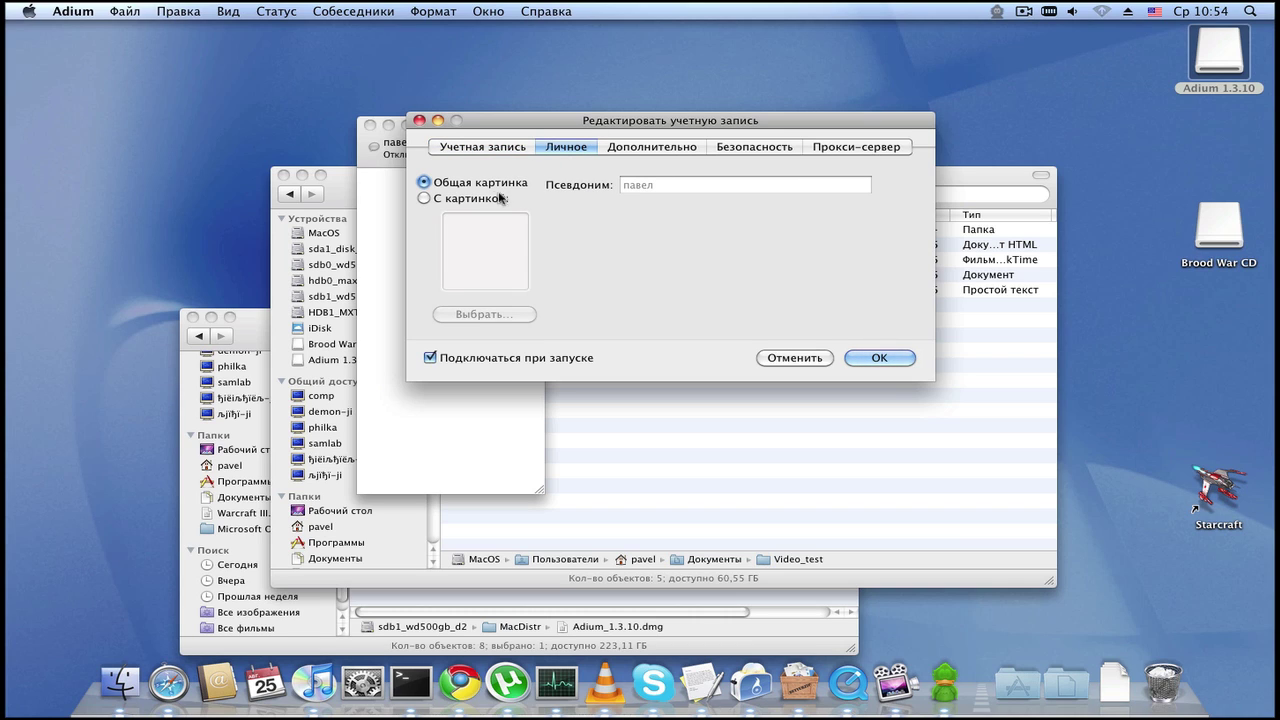
Step: Set the account's Кодировка to CP1251 on the Дополнительно tab
left_click(638, 148)
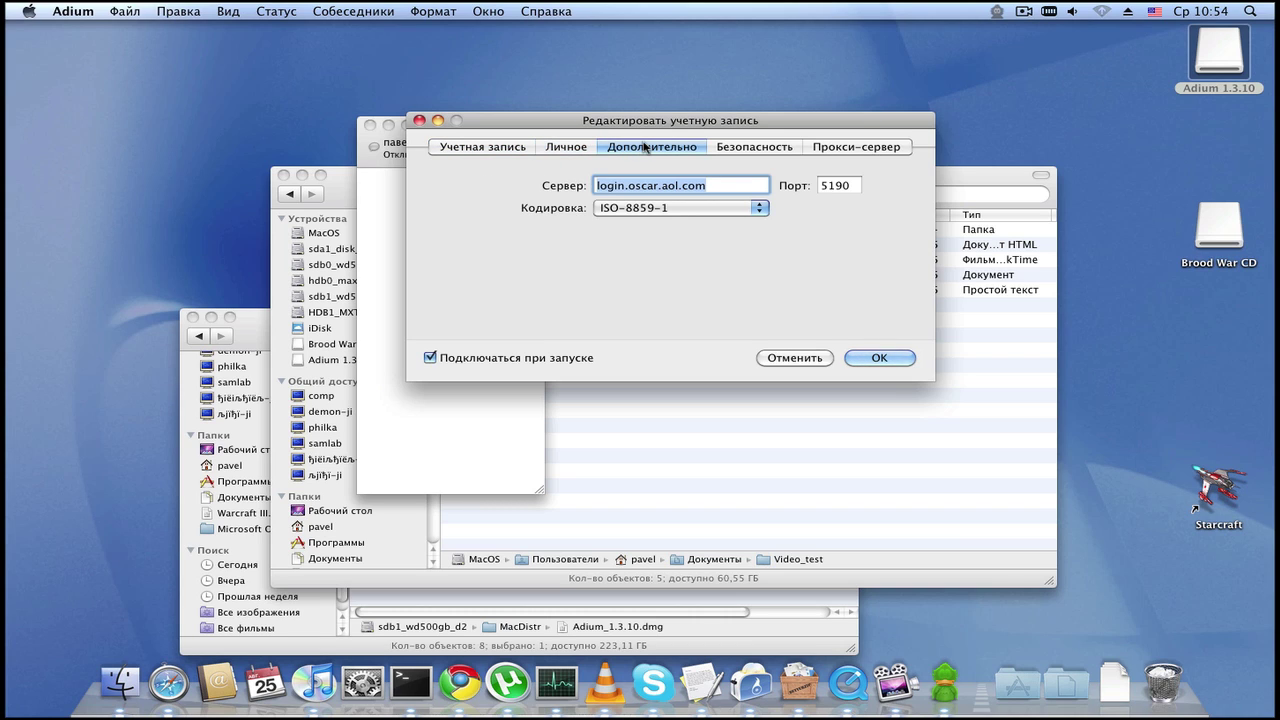
left_click(760, 207)
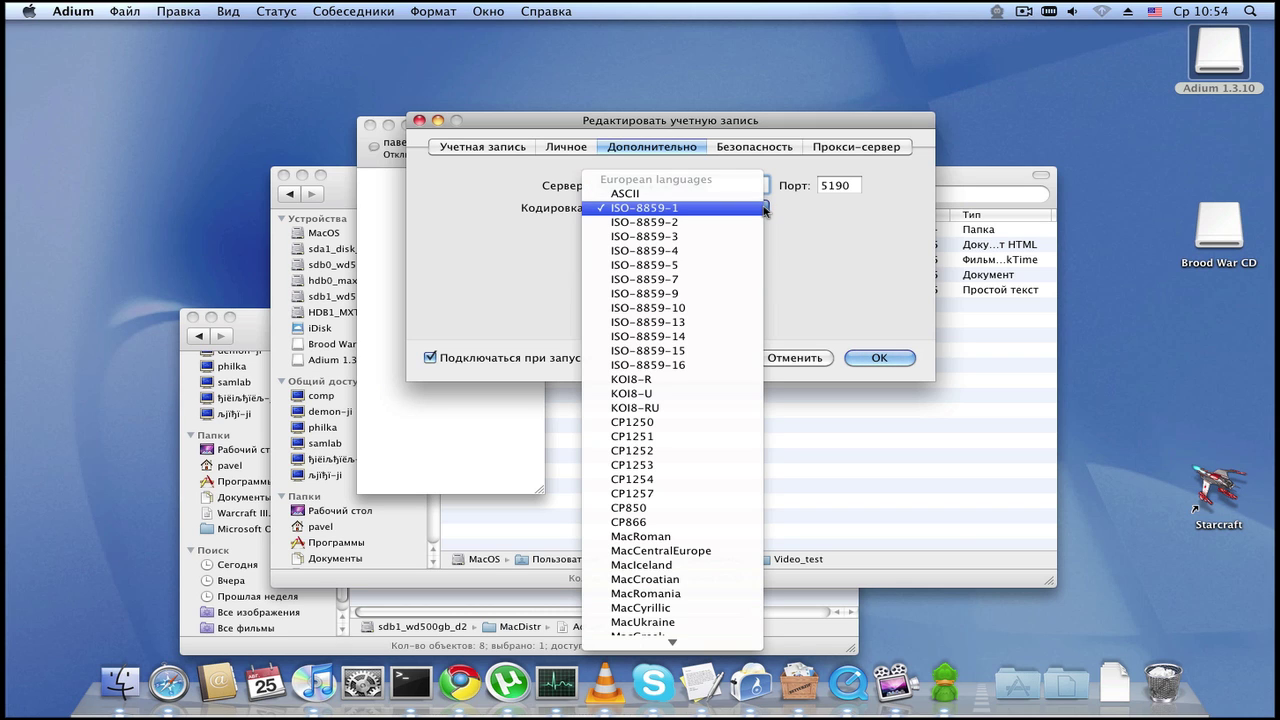
scroll(697, 407, "down", 12)
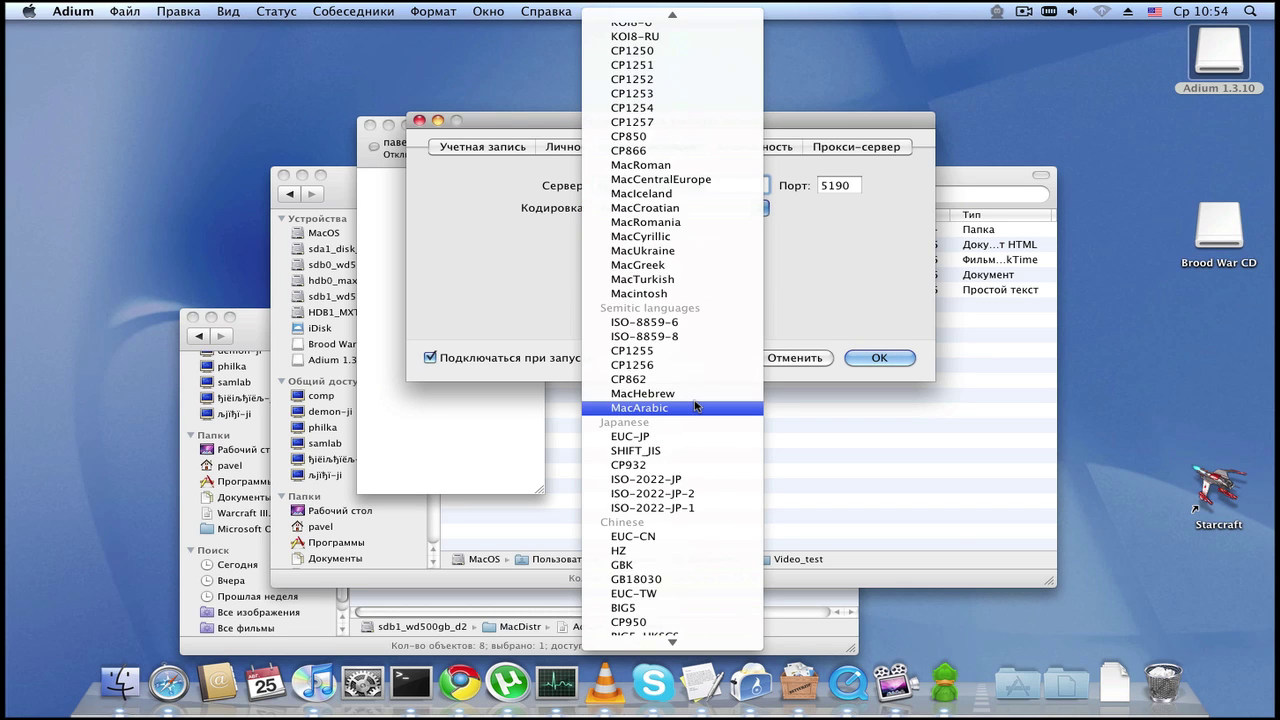
scroll(697, 407, "down", 6)
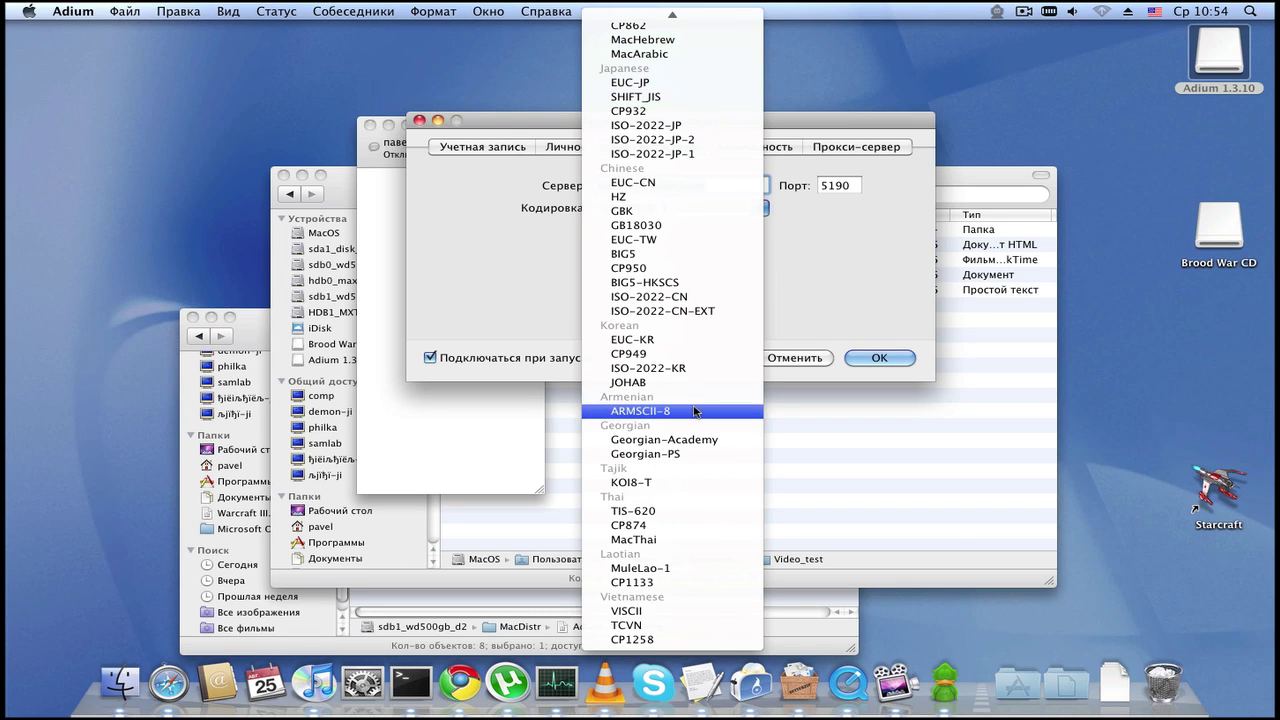
scroll(709, 606, "up", 18)
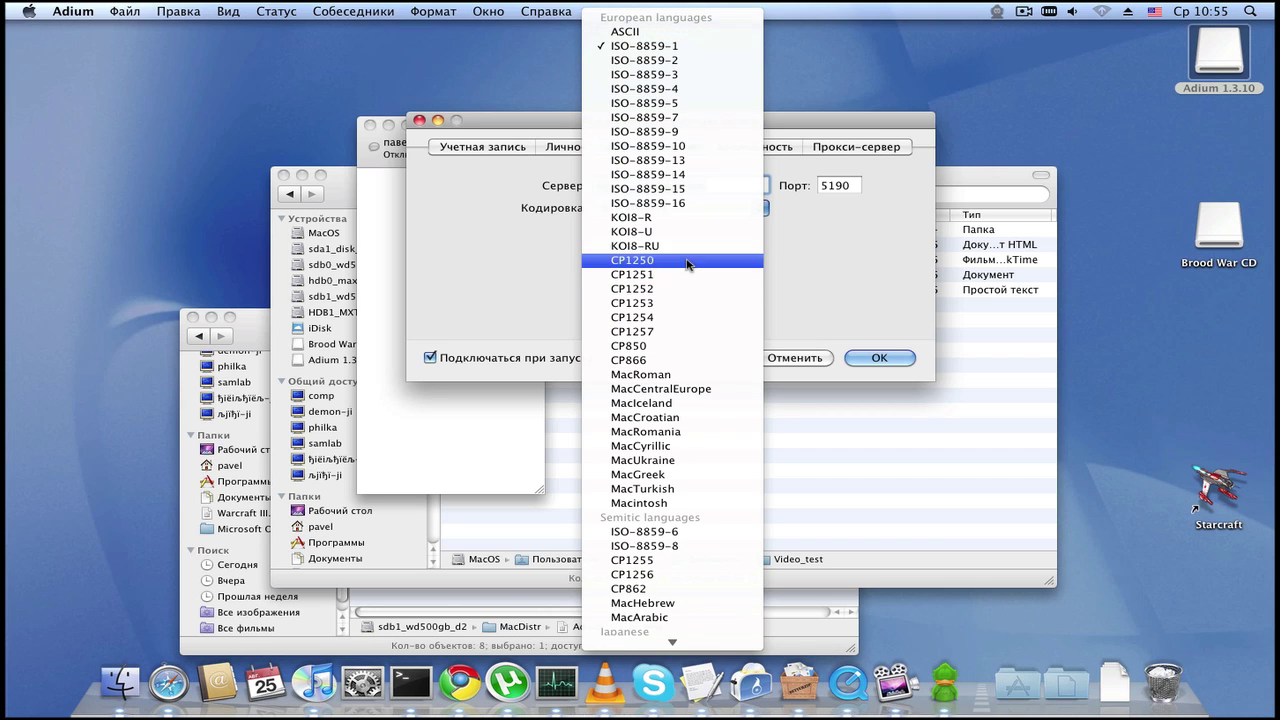
scroll(670, 475, "down", 12)
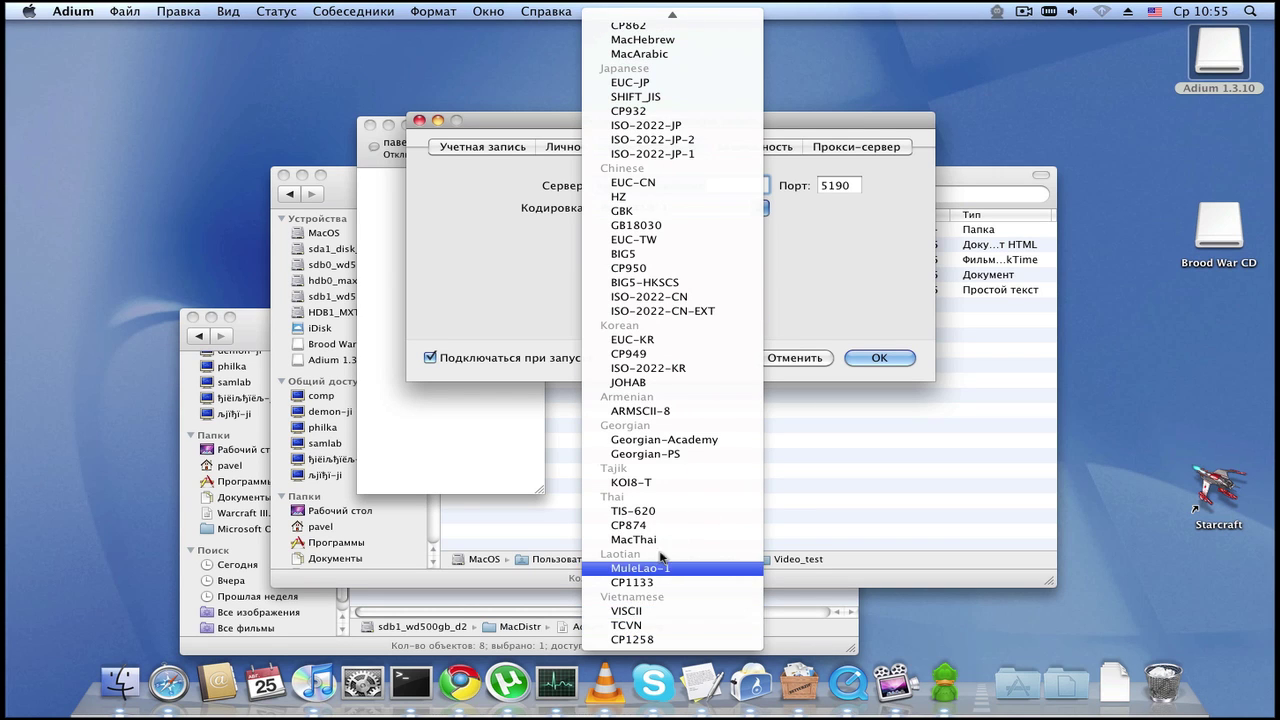
scroll(672, 470, "up", 1)
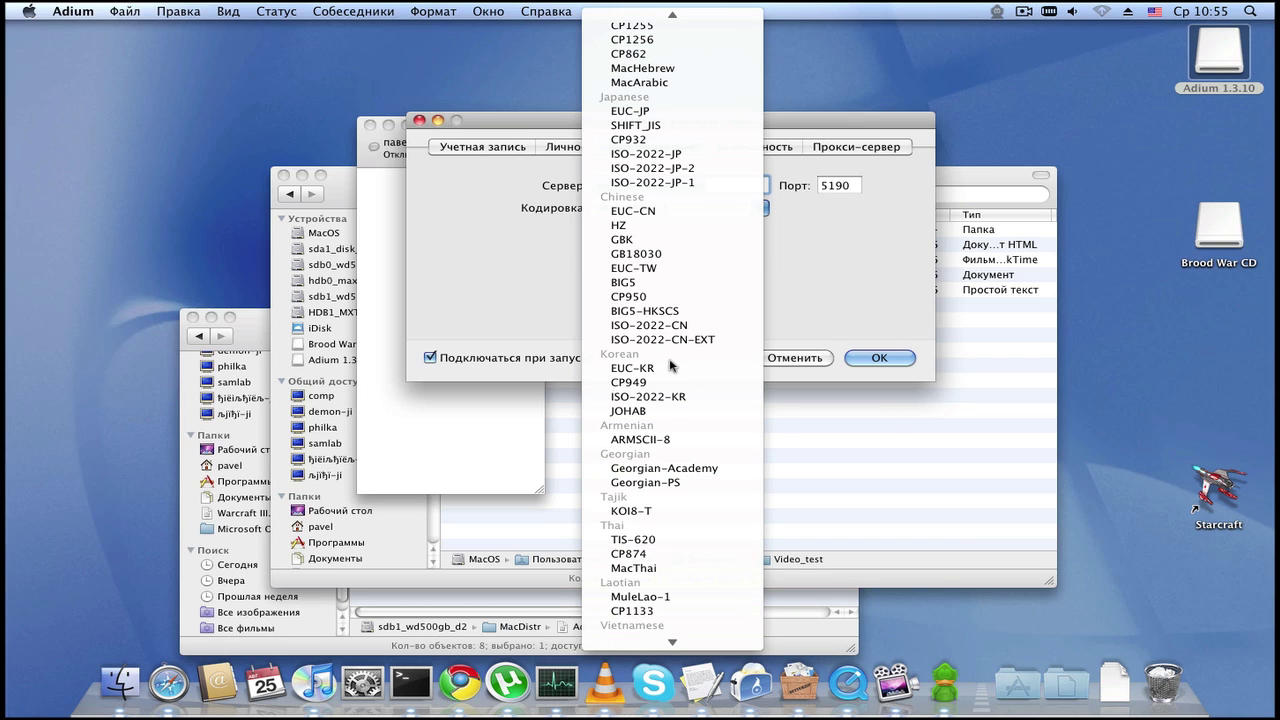
scroll(670, 362, "up", 5)
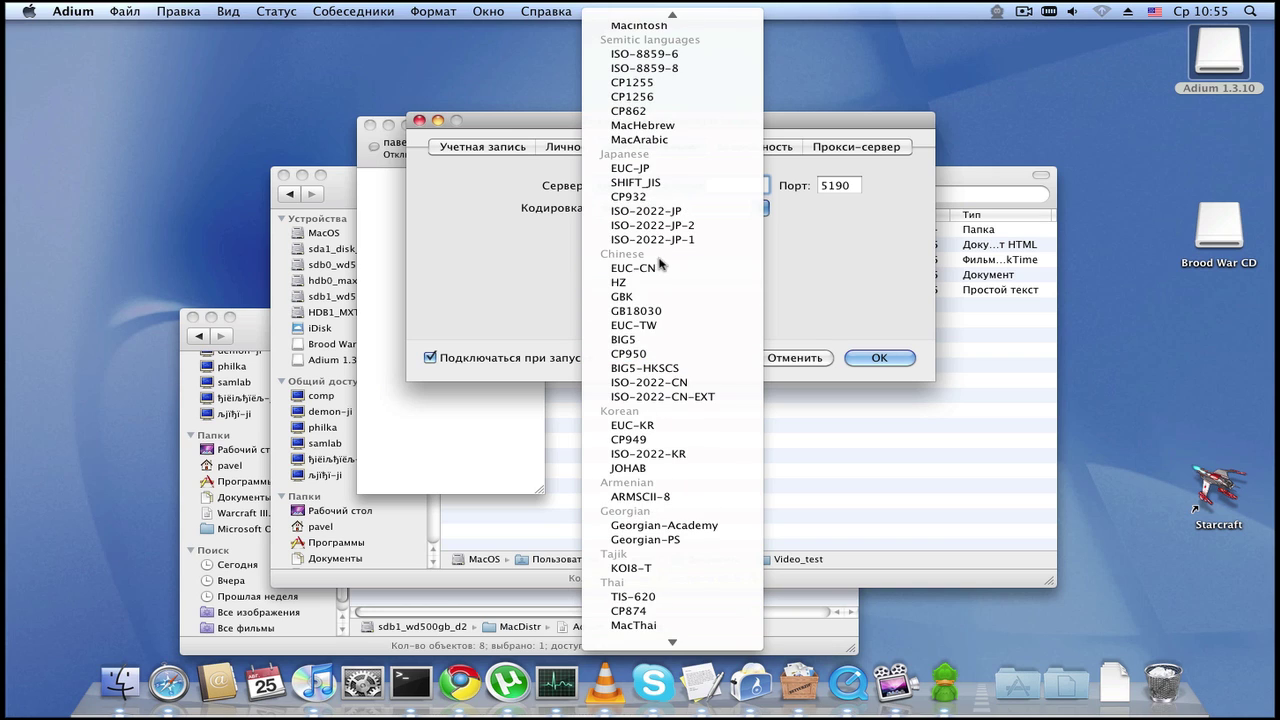
scroll(665, 300, "up", 6)
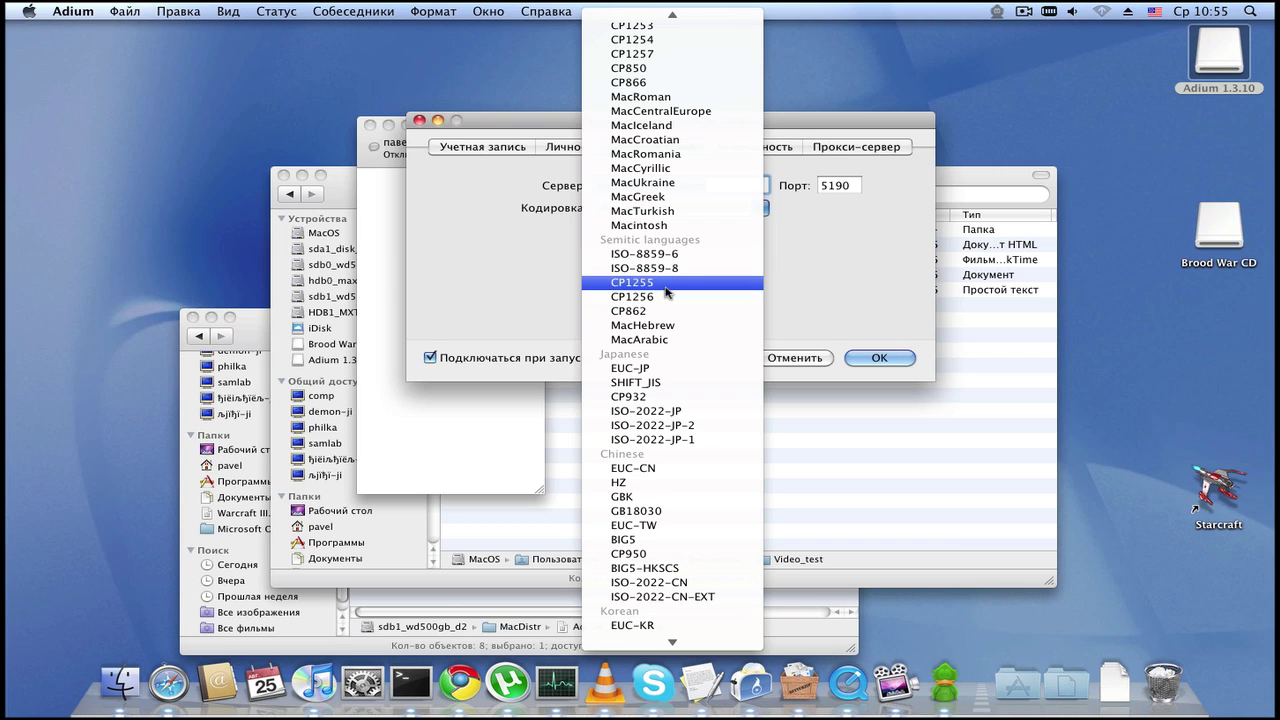
scroll(668, 290, "up", 4)
scroll(683, 289, "up", 2)
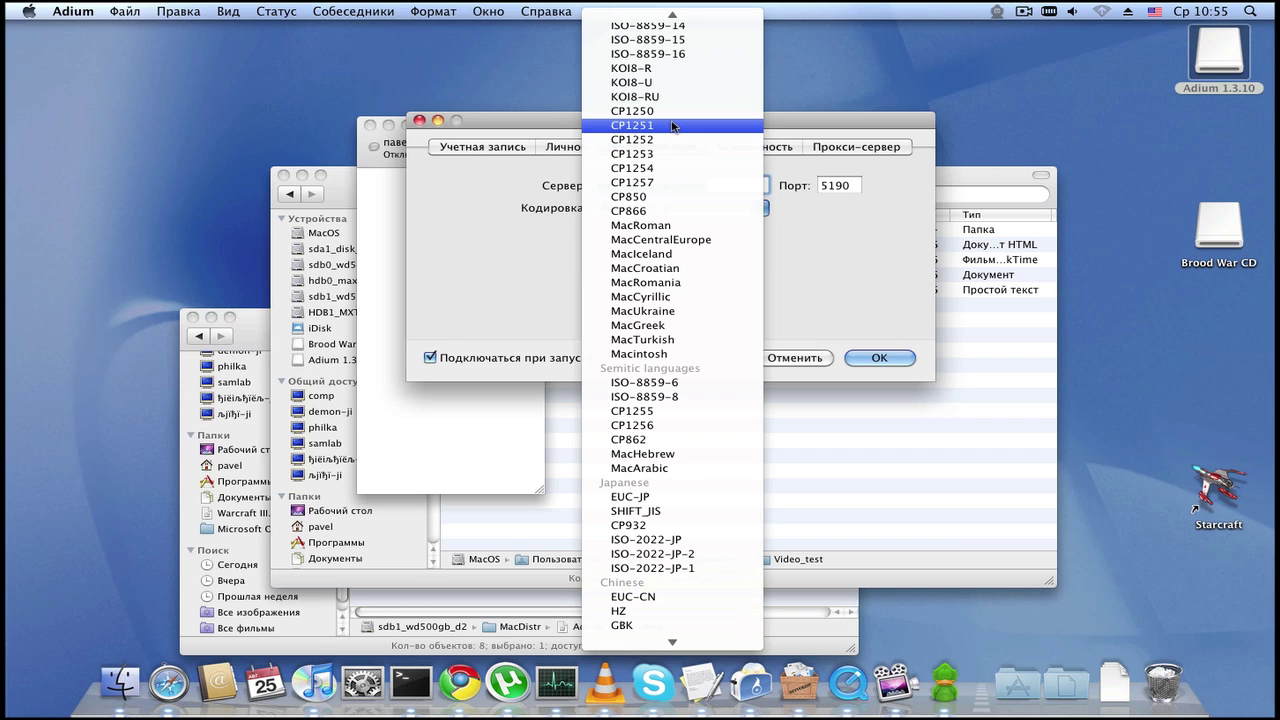
scroll(673, 125, "up", 5)
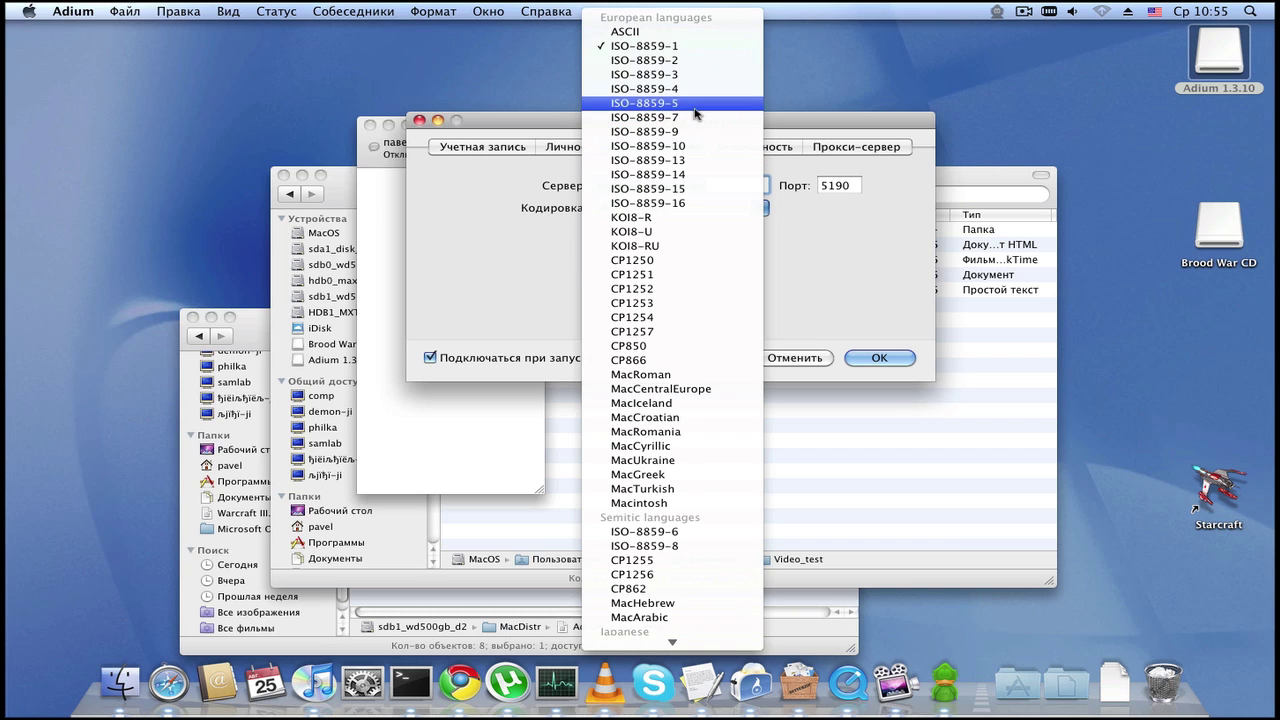
left_click(698, 275)
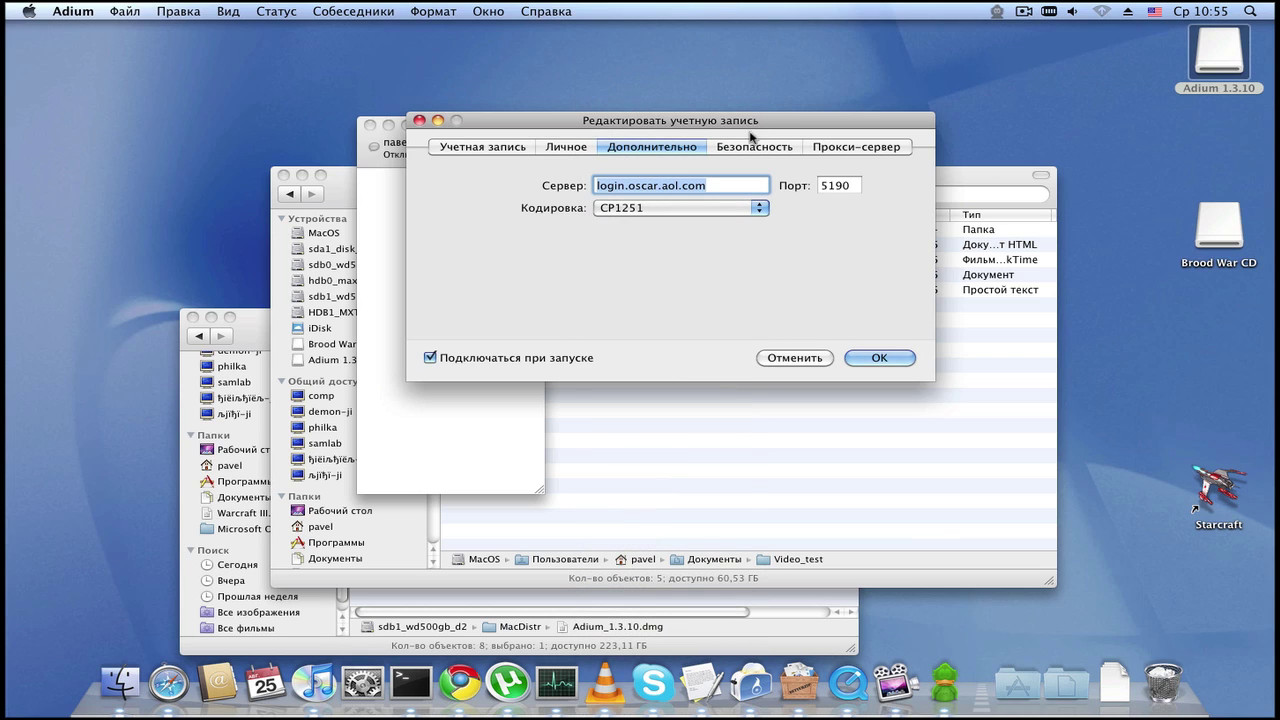
Step: Review the Безопасность and Прокси-сервер settings, then save the new ICQ account
left_click(759, 148)
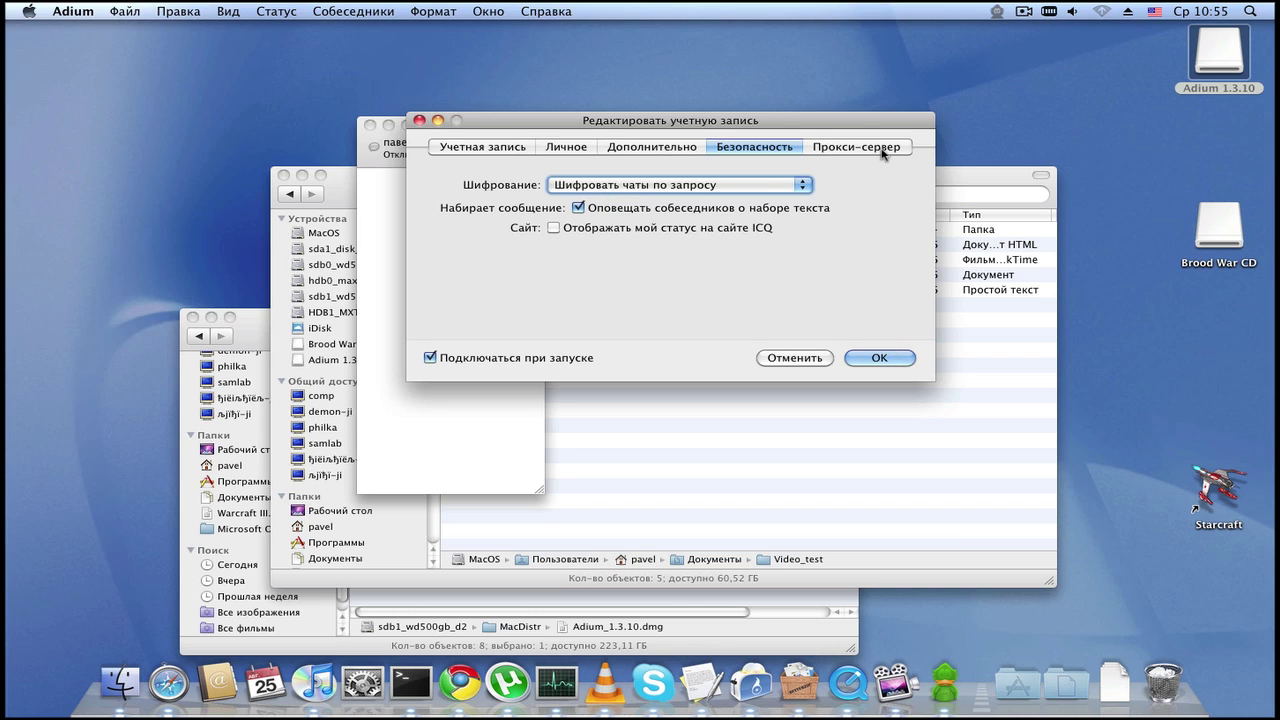
left_click(818, 149)
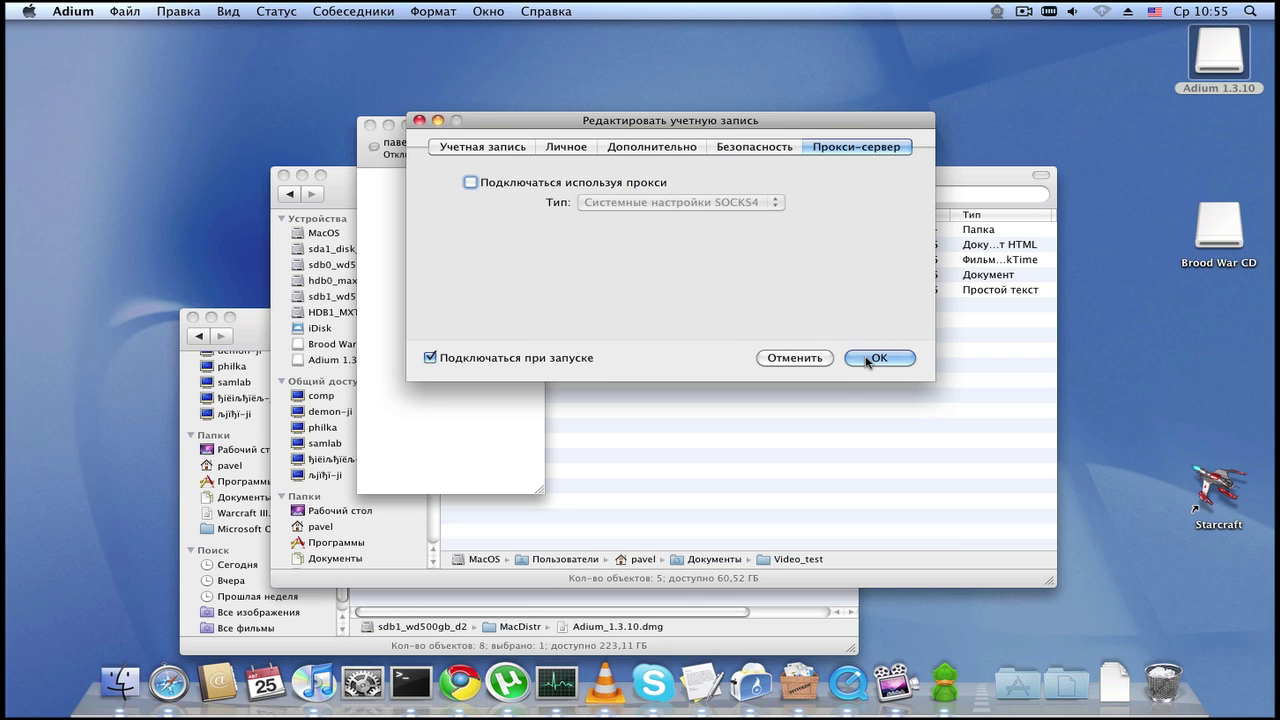
key("Return")
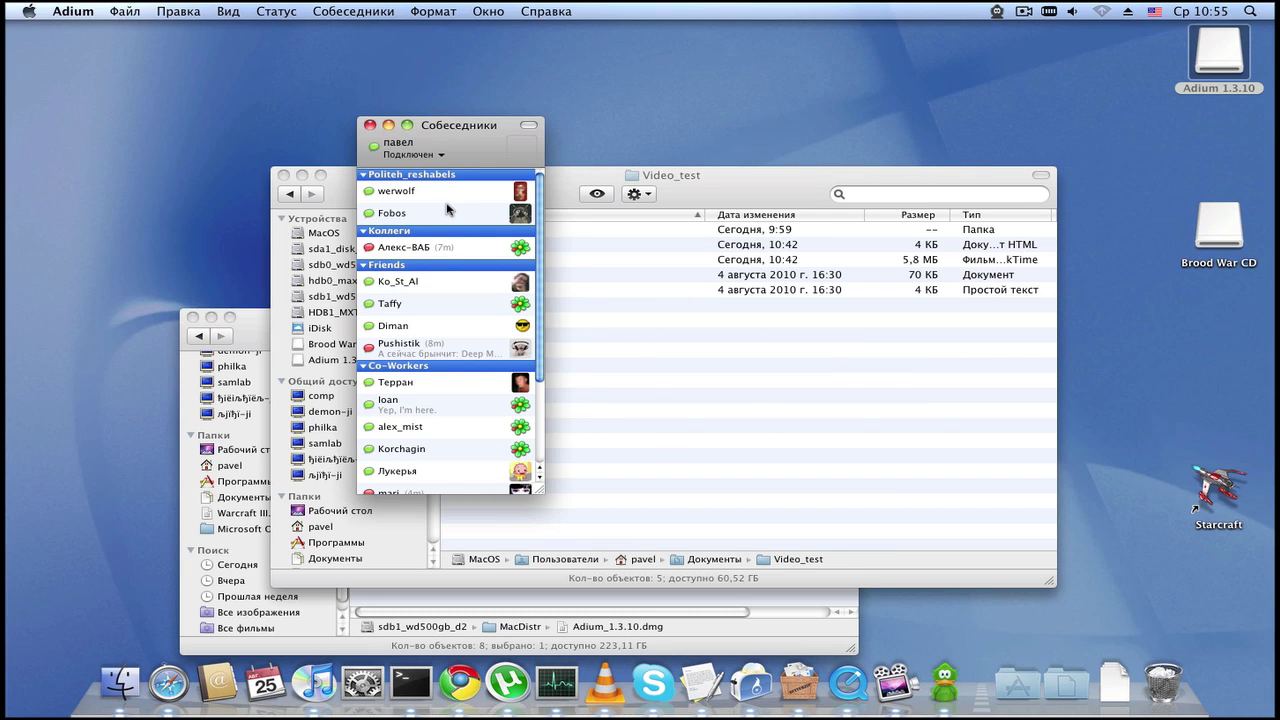
Step: Open a chat with the first Politeh_reshabels contact and send 'Привет )'
mouse_move(436, 191)
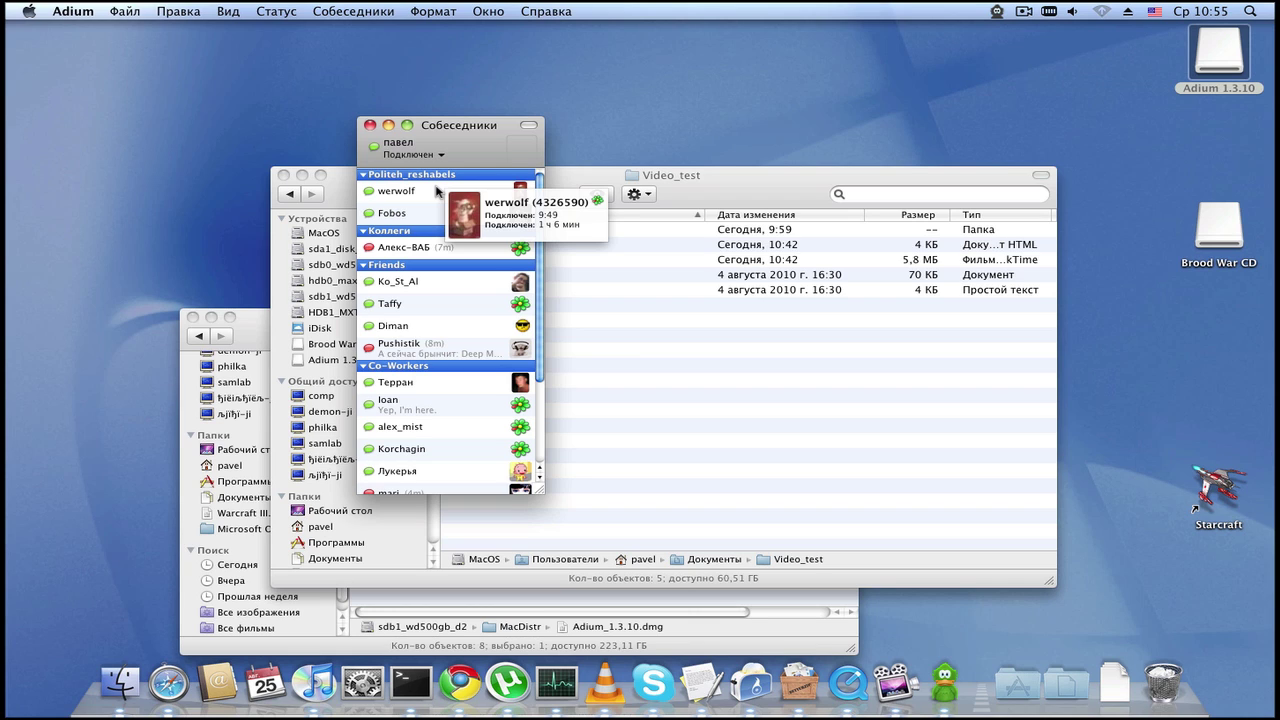
left_click(426, 194)
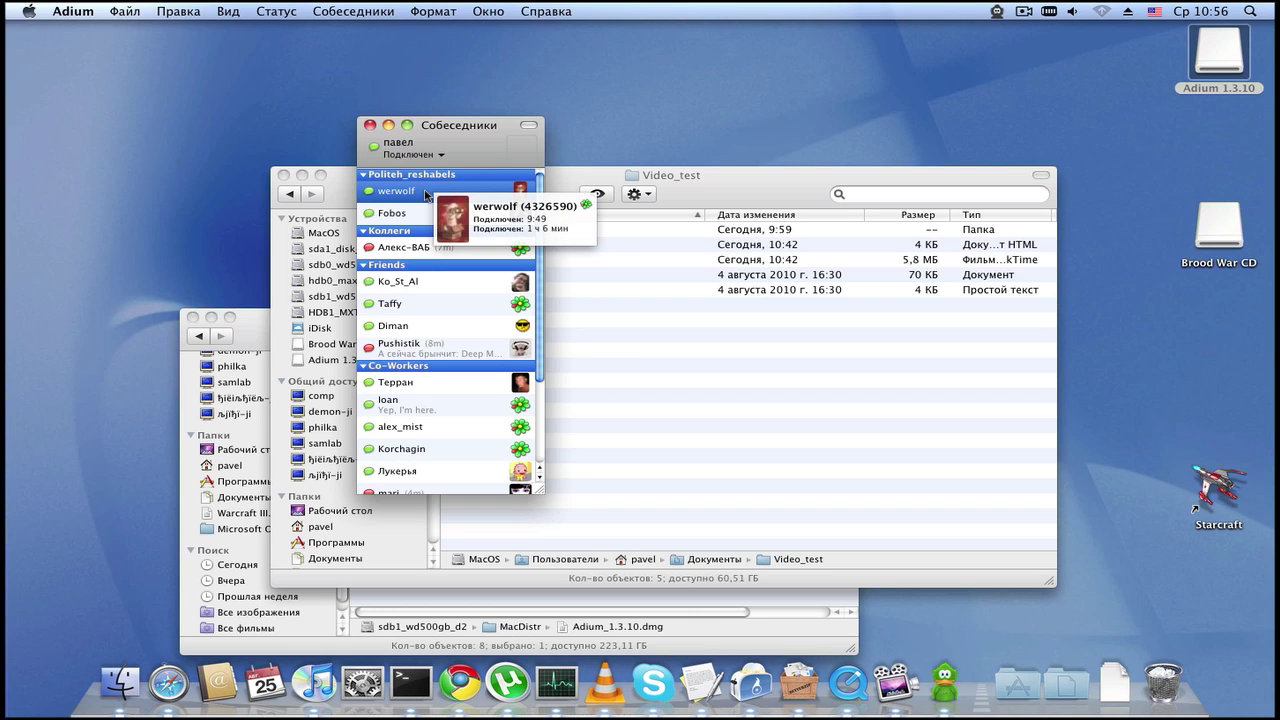
key("Return")
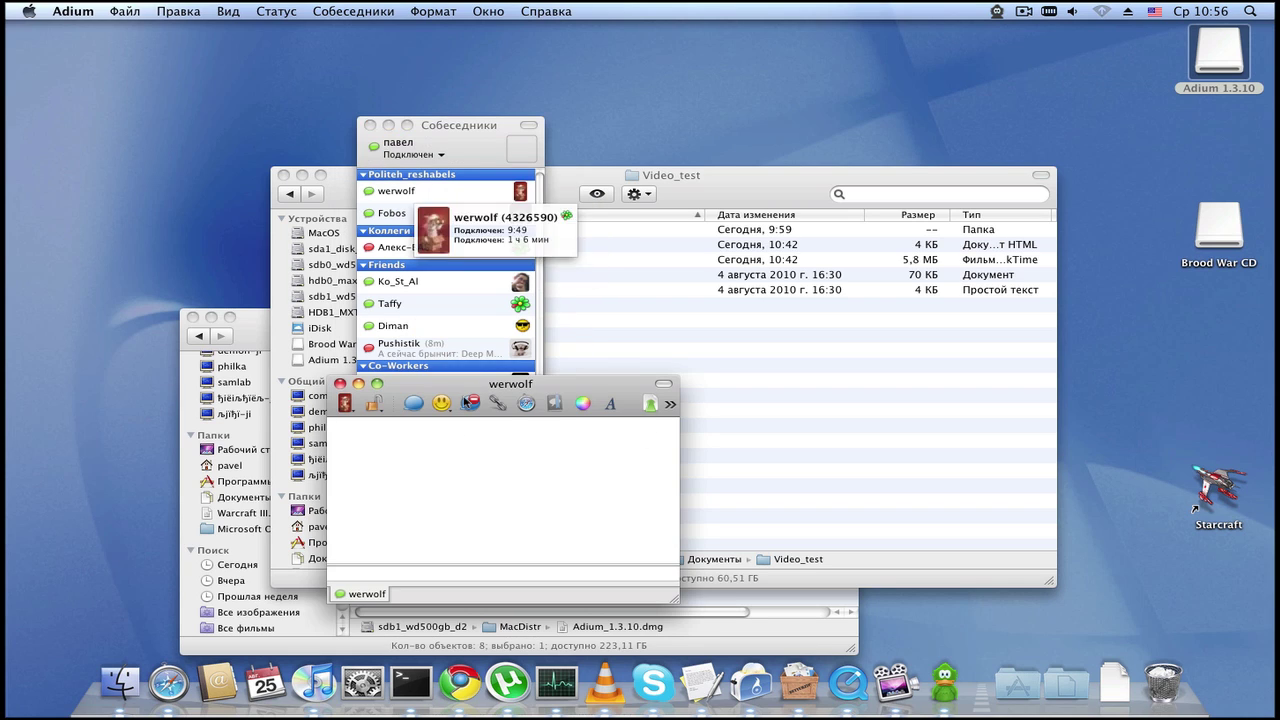
type("алвоао")
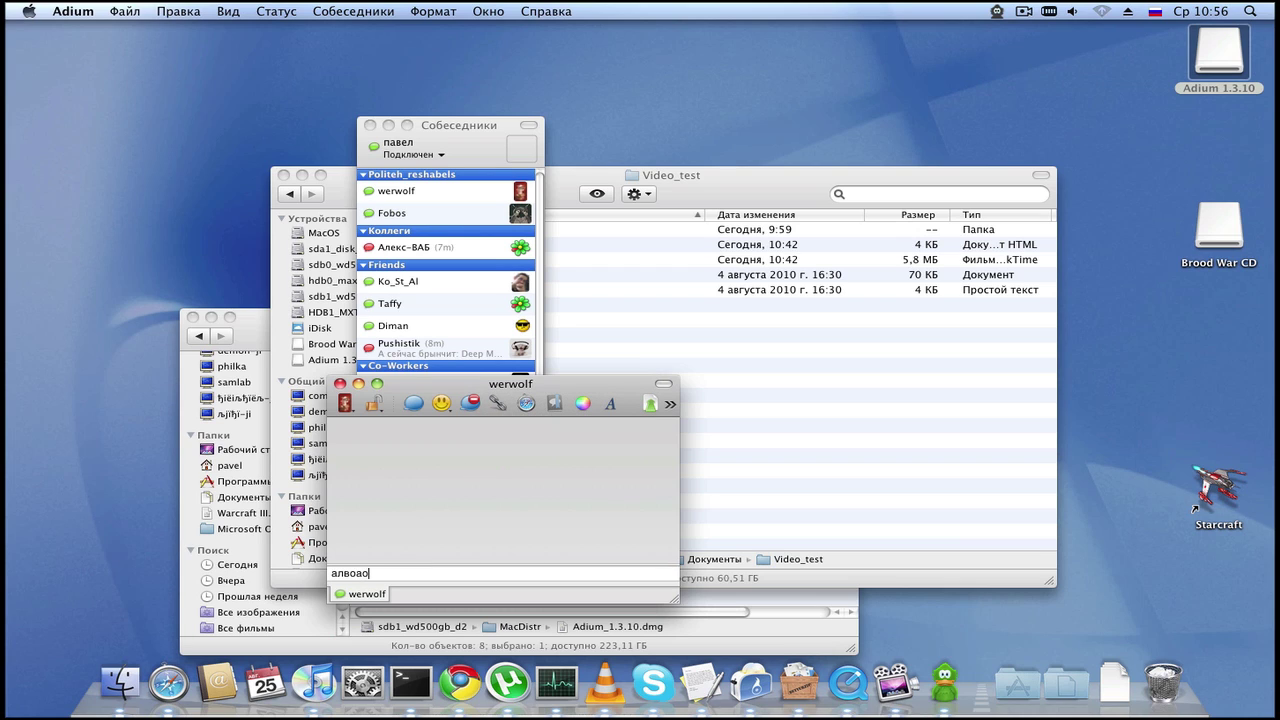
key("super+a")
key("BackSpace")
key("Return")
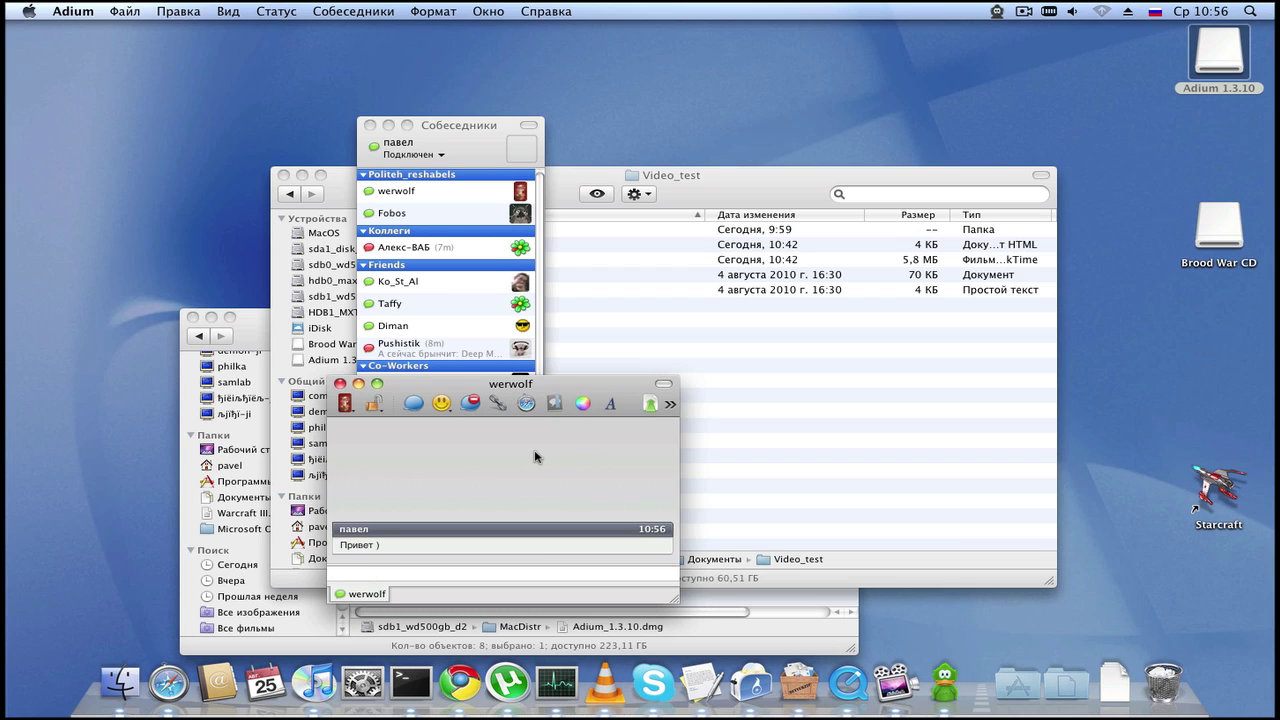
left_click(155, 9)
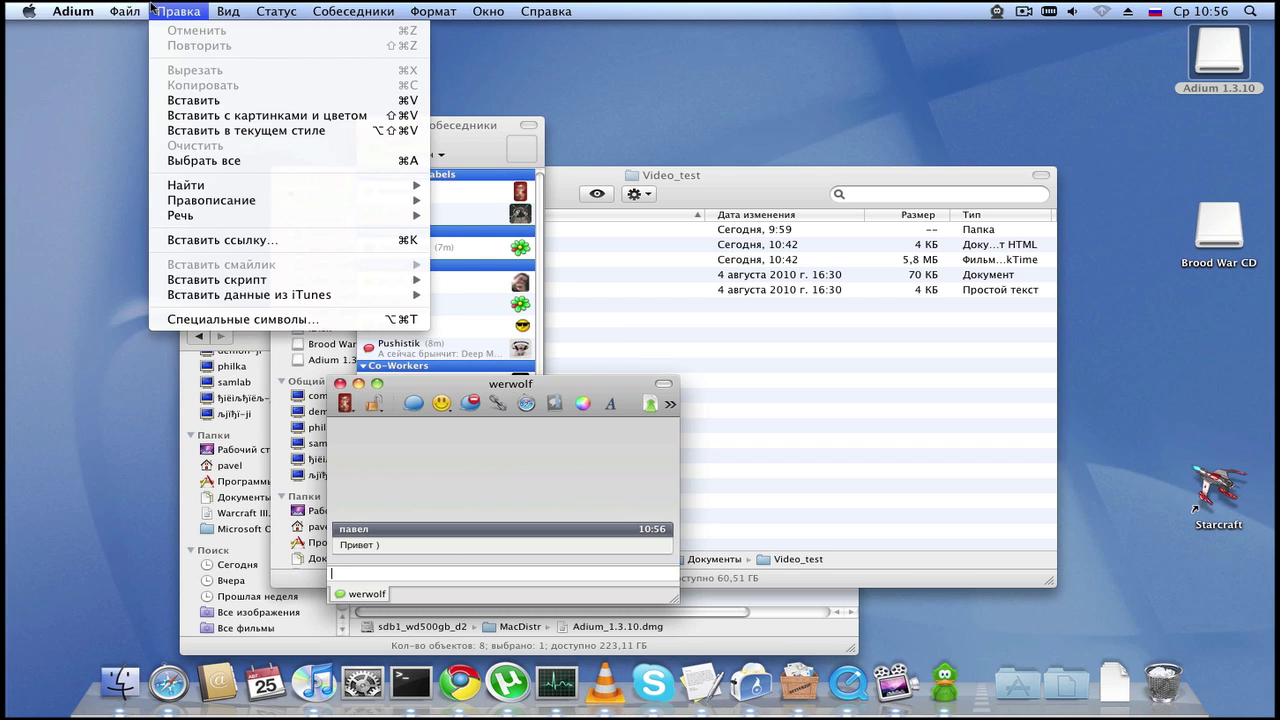
Step: Open Adium Preferences on the Основные page
mouse_move(143, 8)
mouse_move(80, 10)
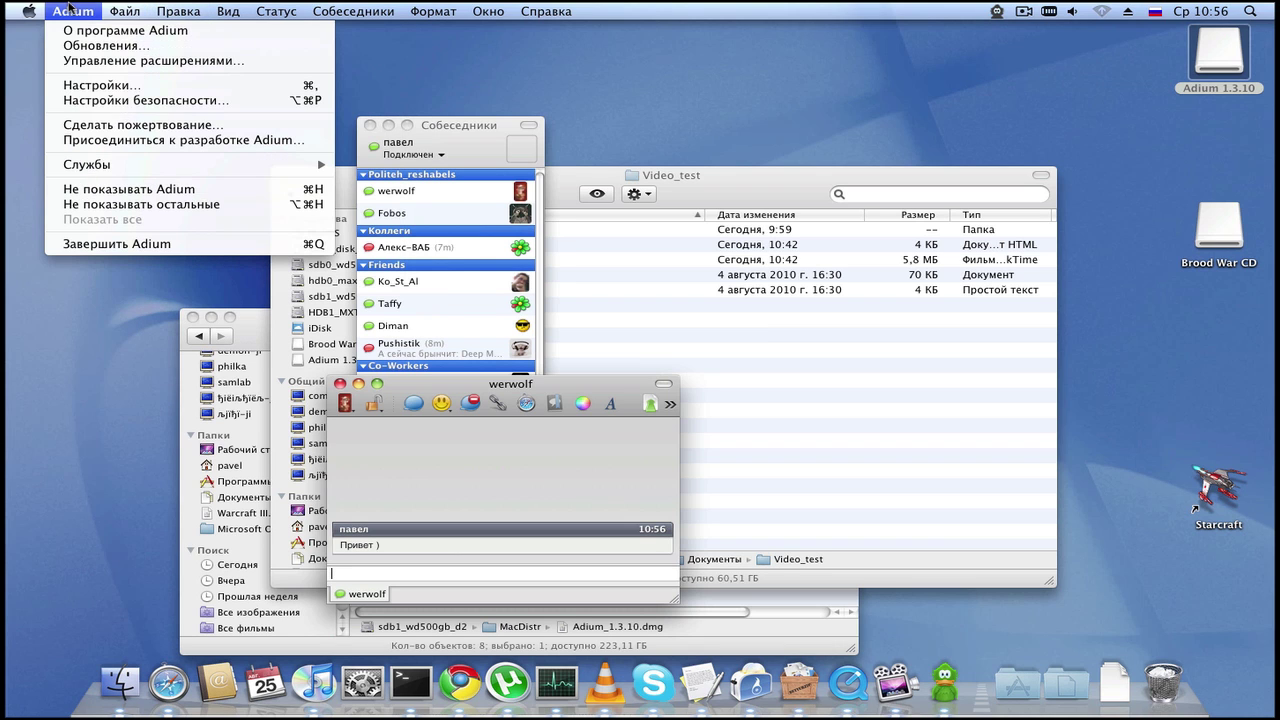
left_click(114, 85)
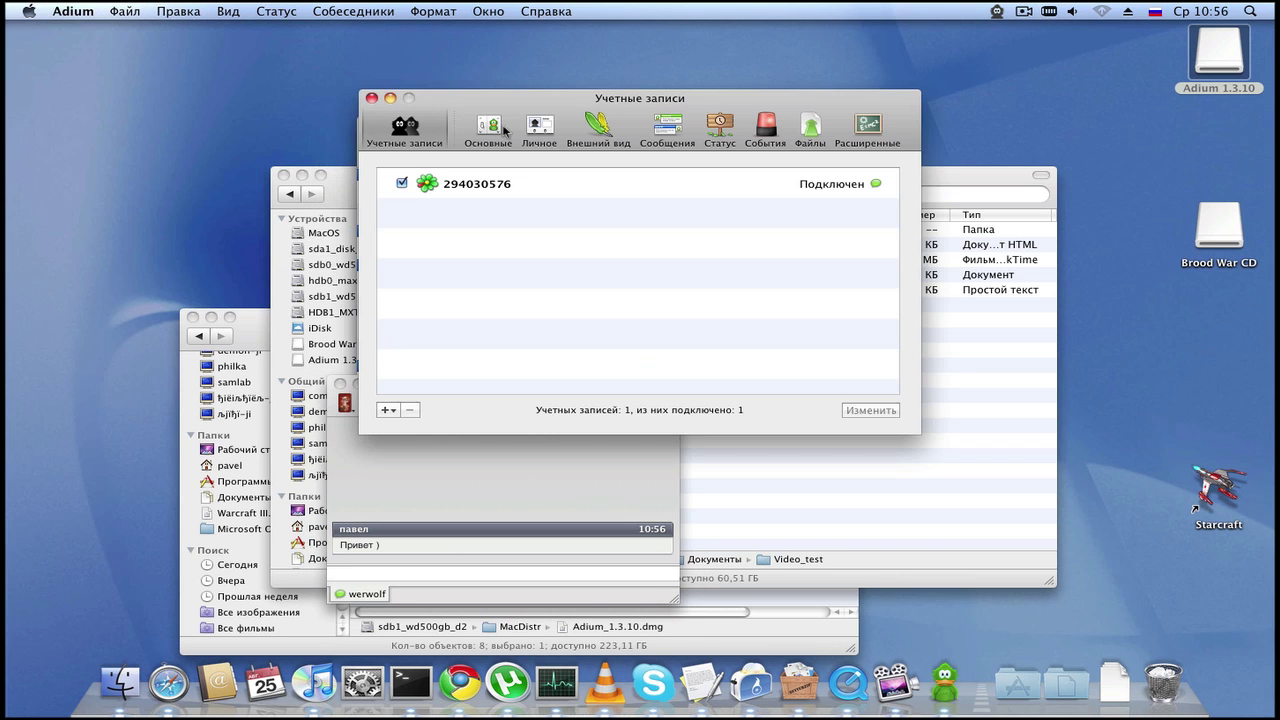
left_click(489, 127)
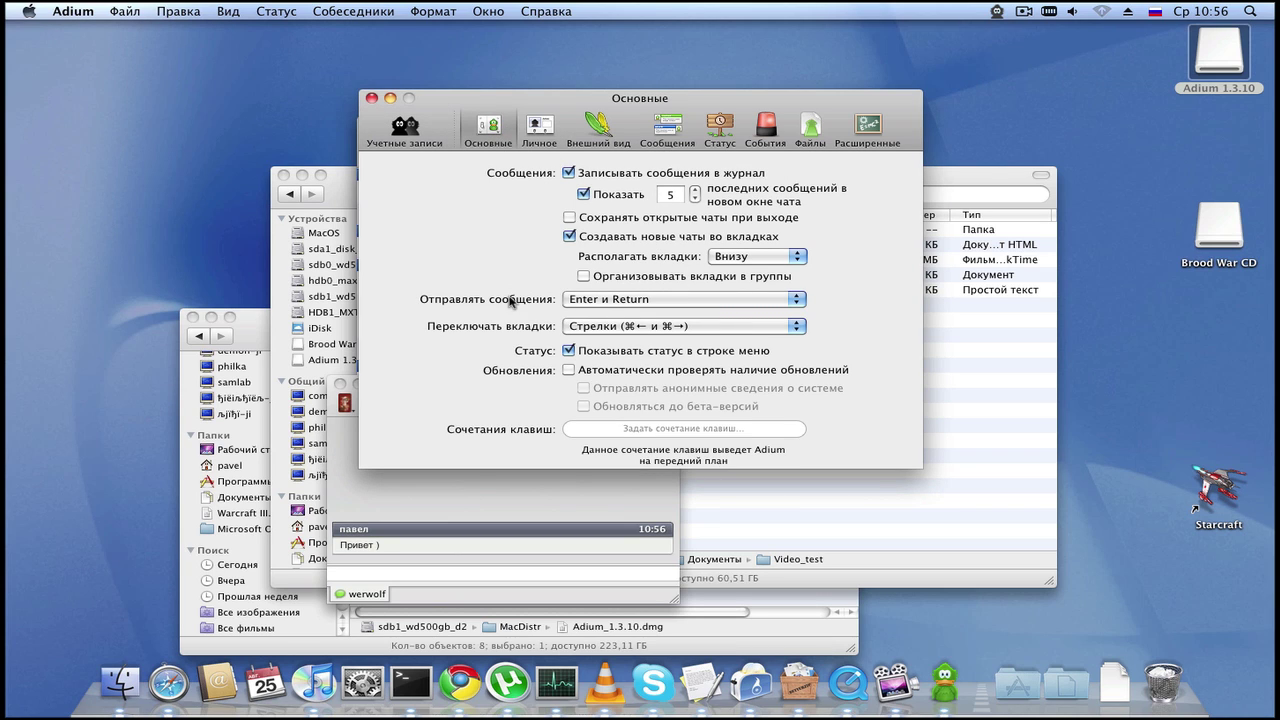
Step: Keep messages sending on Enter and Return, then view the Личное page
left_click(603, 300)
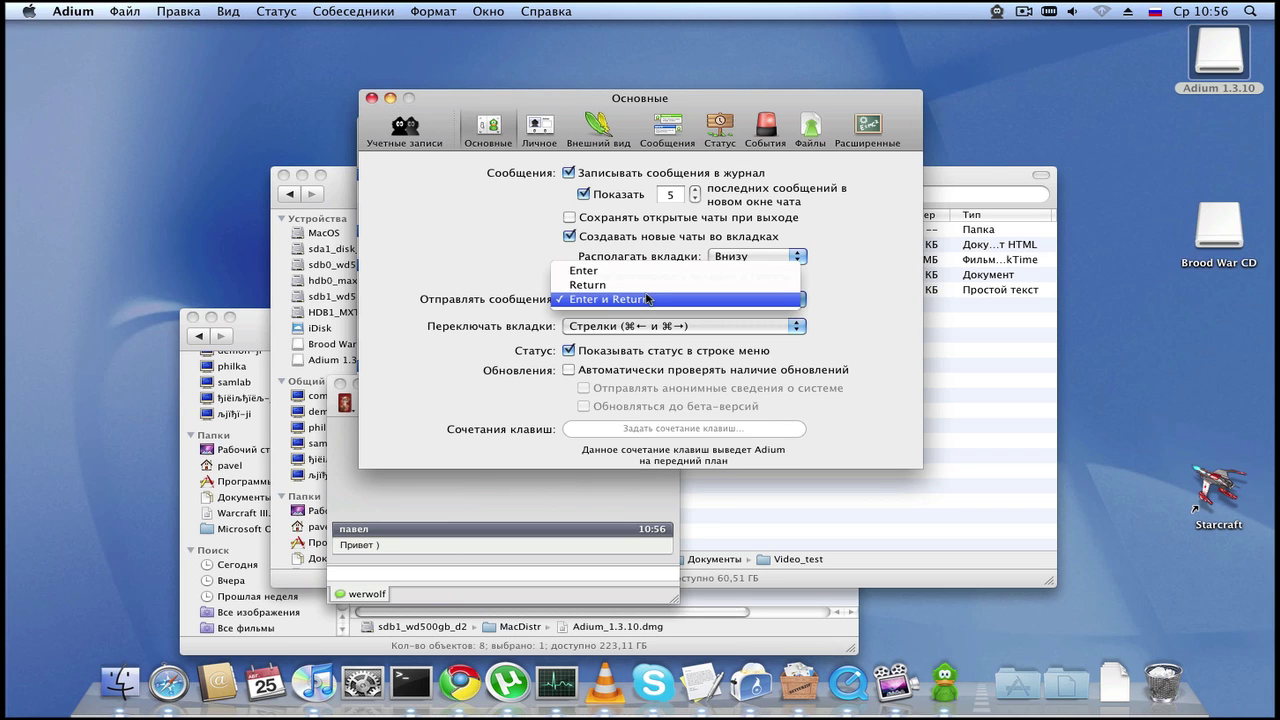
left_click(545, 291)
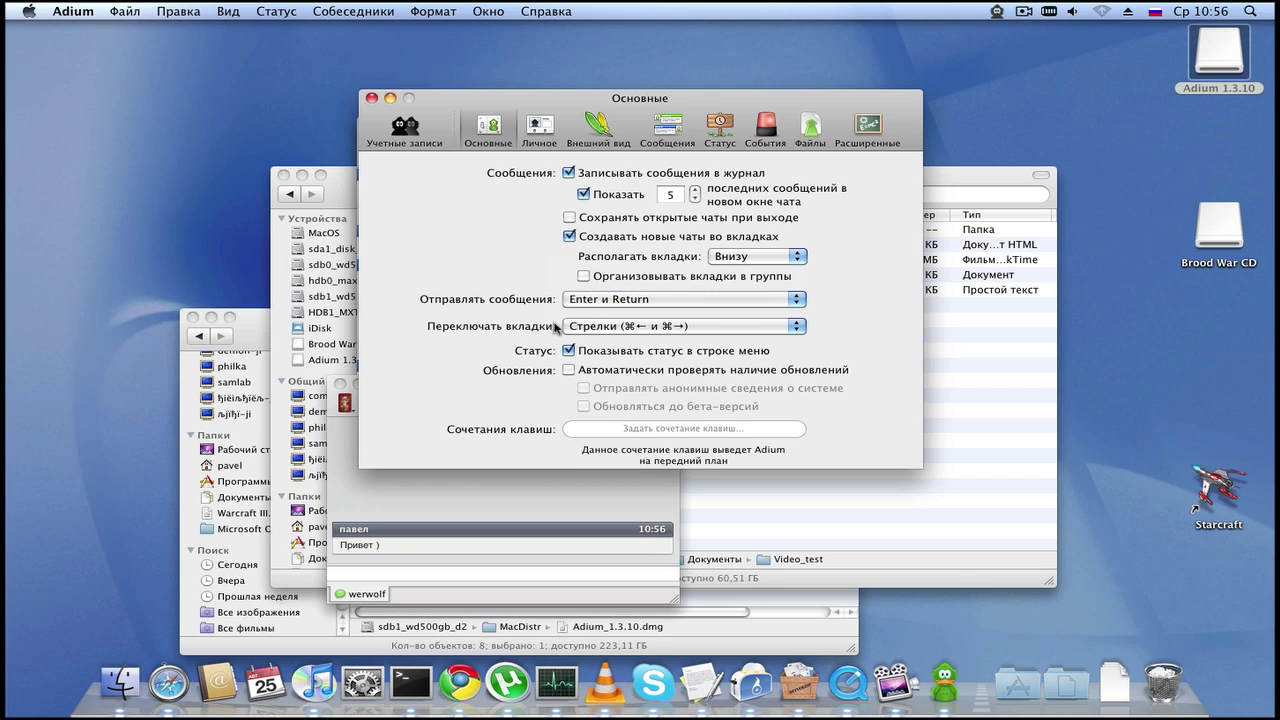
left_click(628, 300)
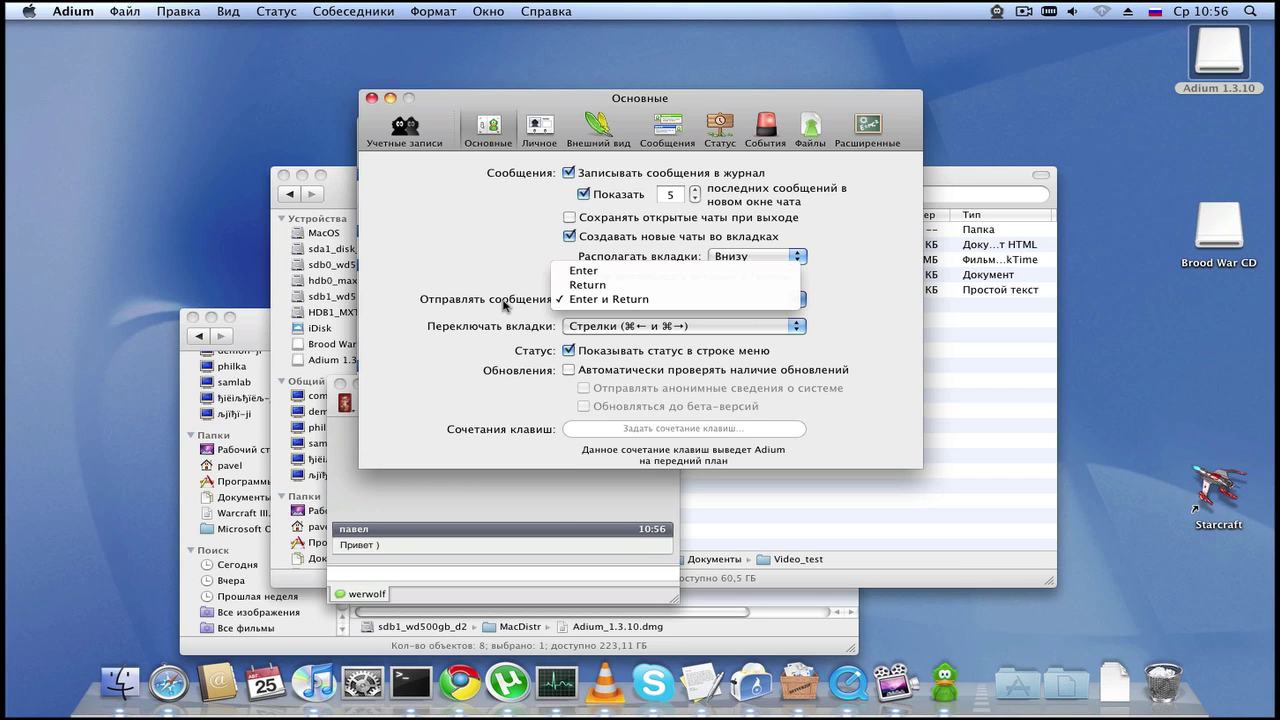
left_click(505, 305)
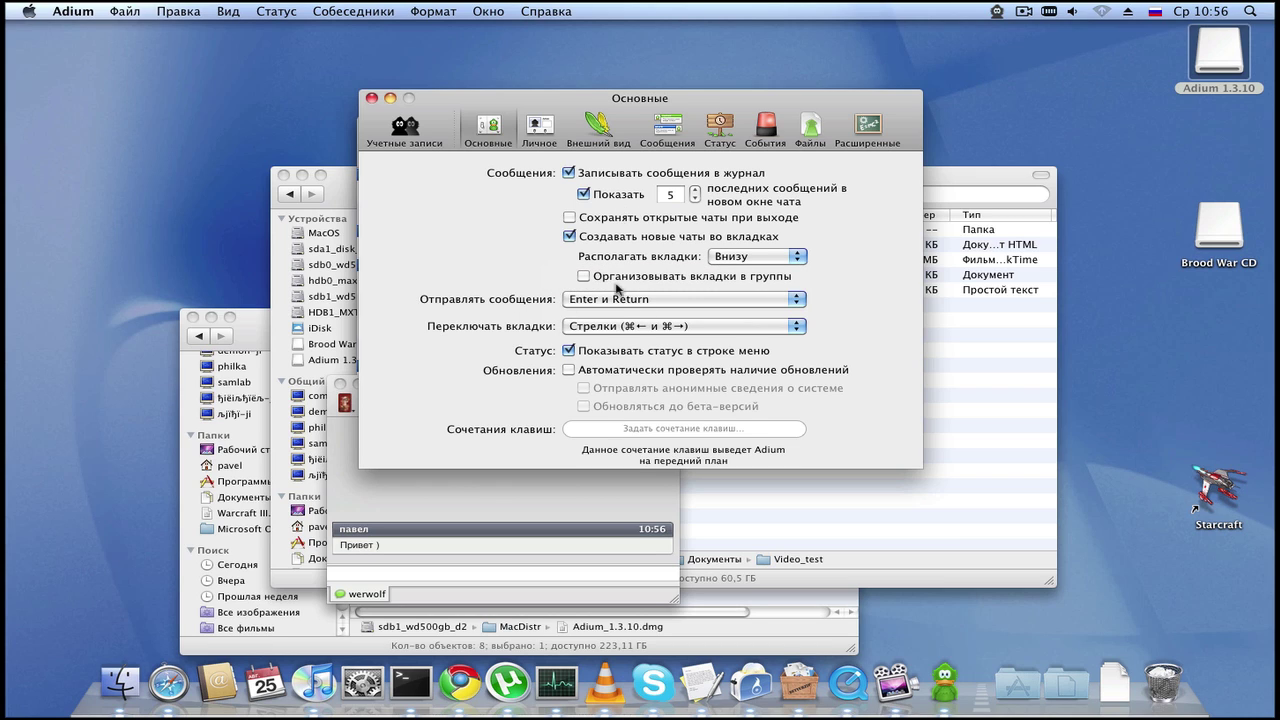
left_click(532, 146)
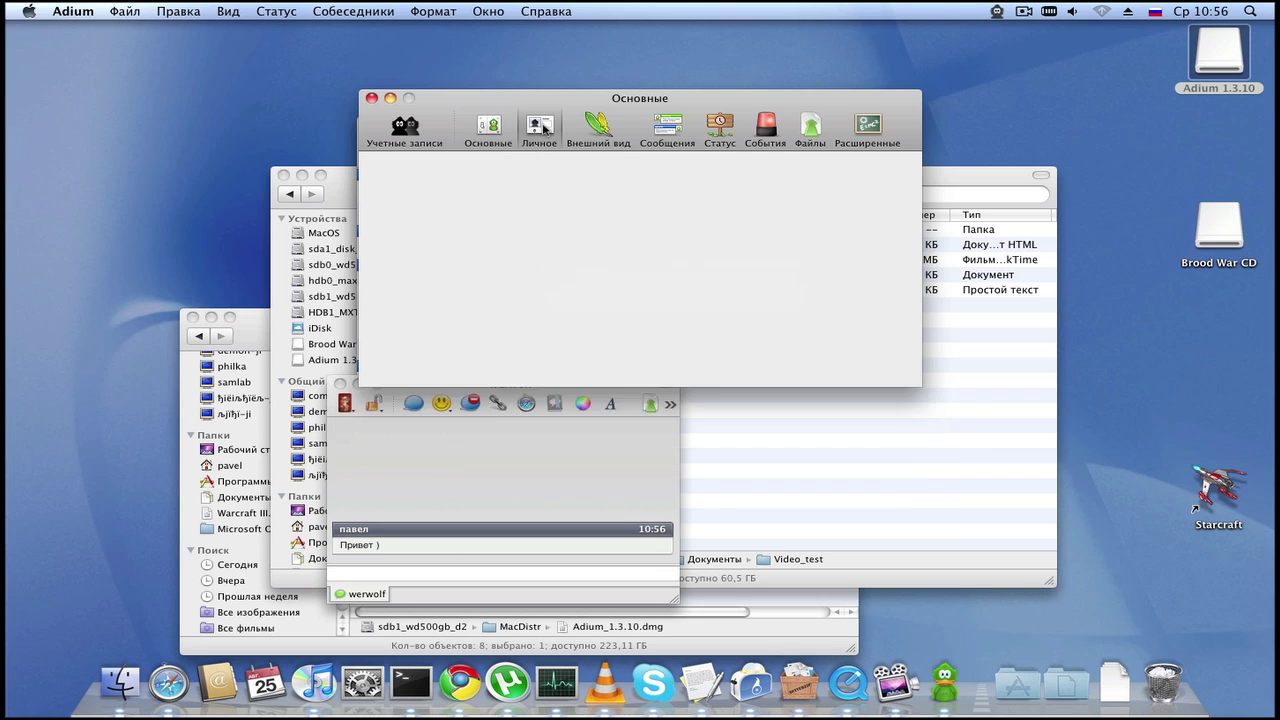
Step: Close preferences and send 'привет )' in new chats with the next two contacts
left_click(372, 99)
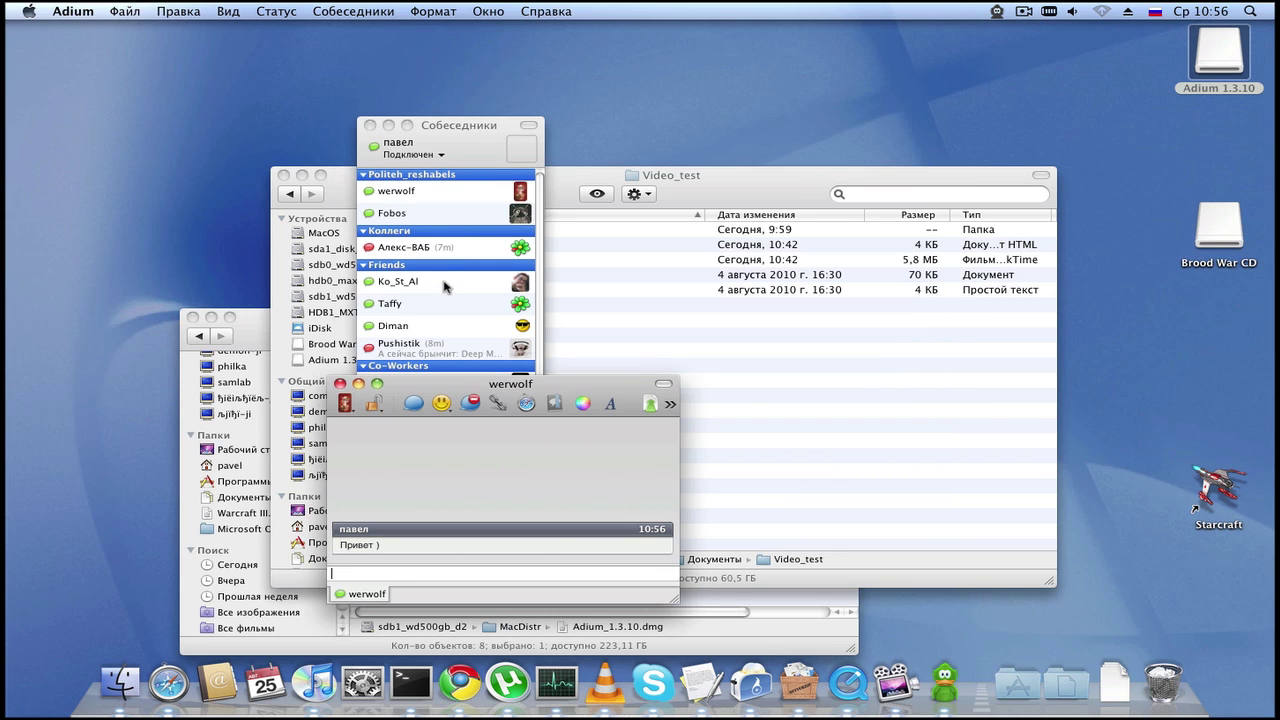
left_click(448, 214)
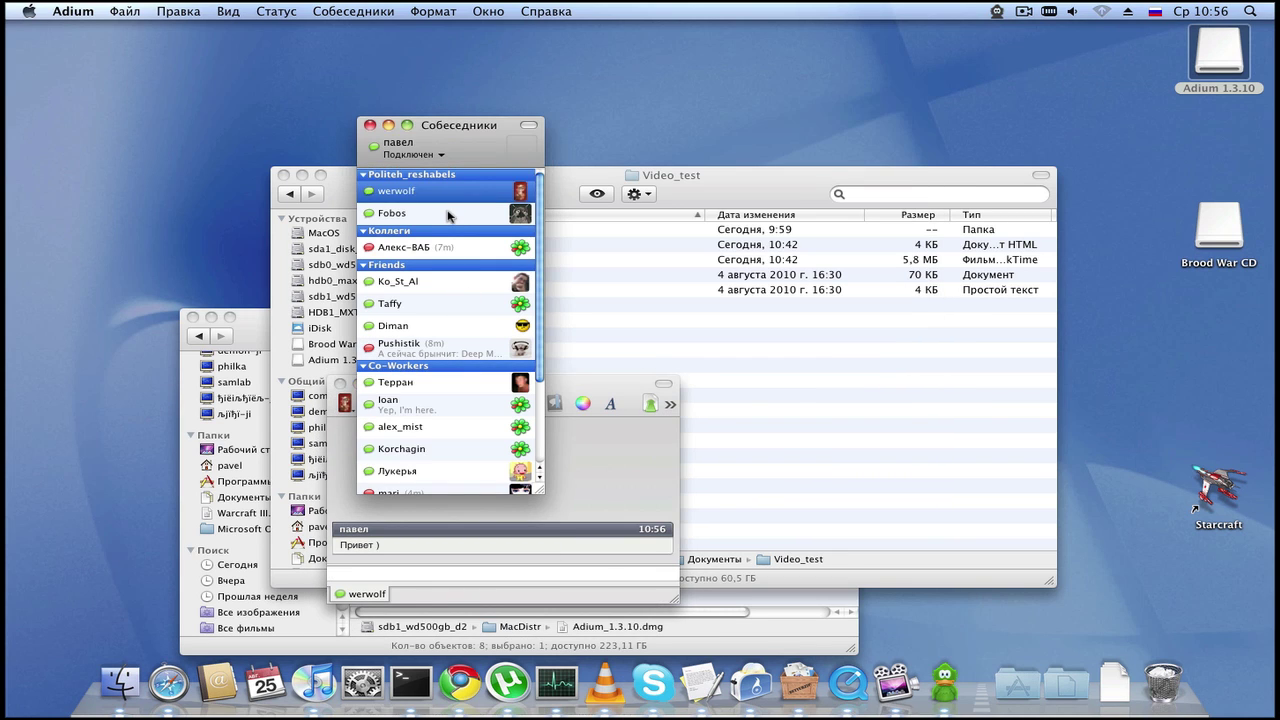
double_click(447, 212)
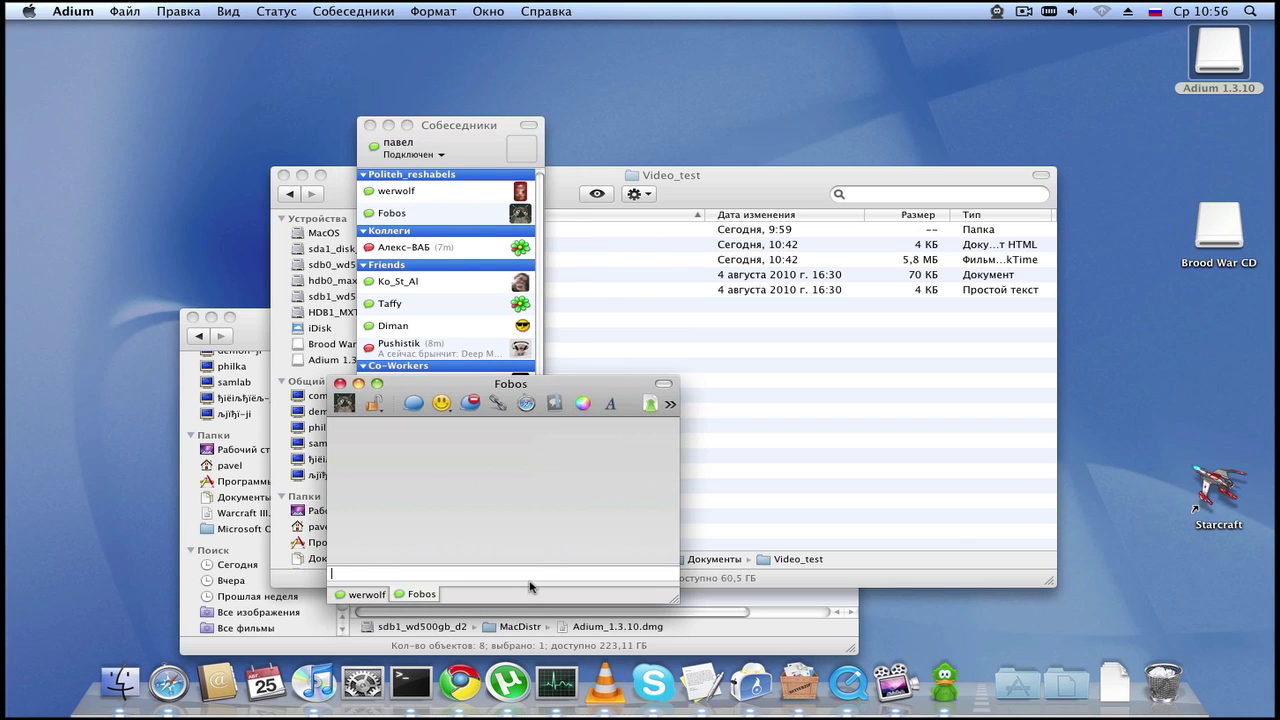
type("привет )")
key("Return")
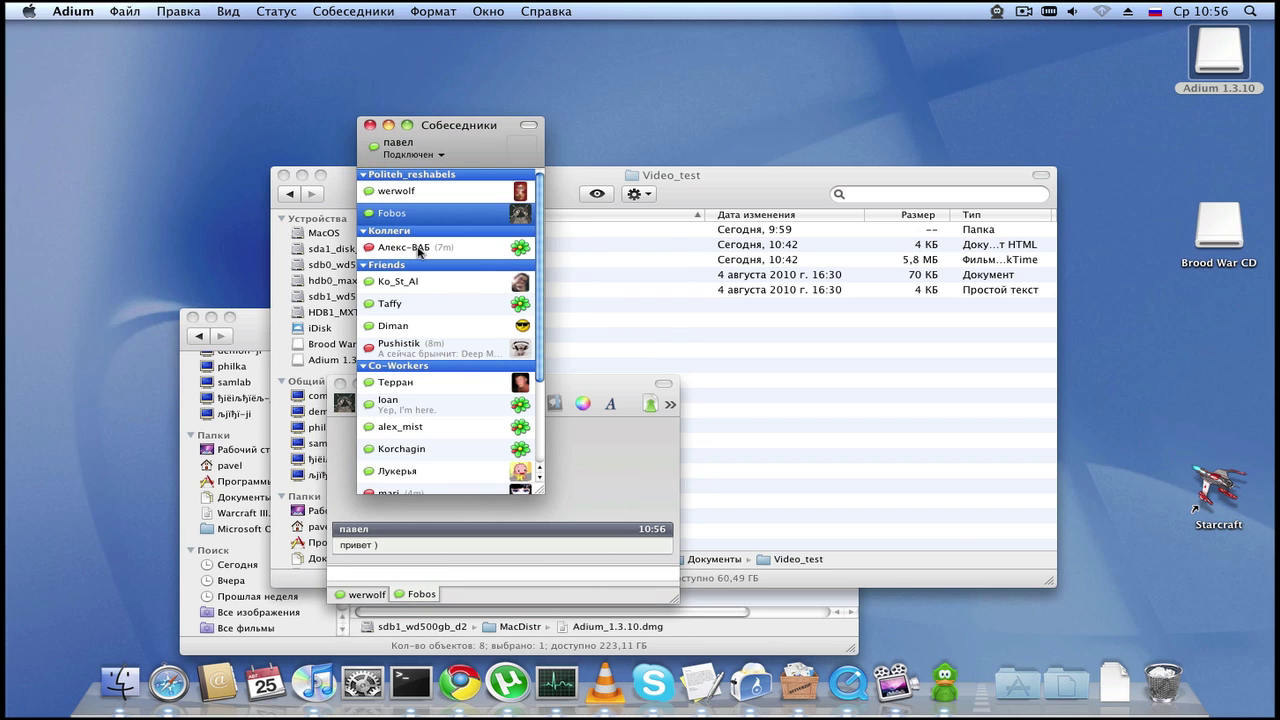
left_click(420, 249)
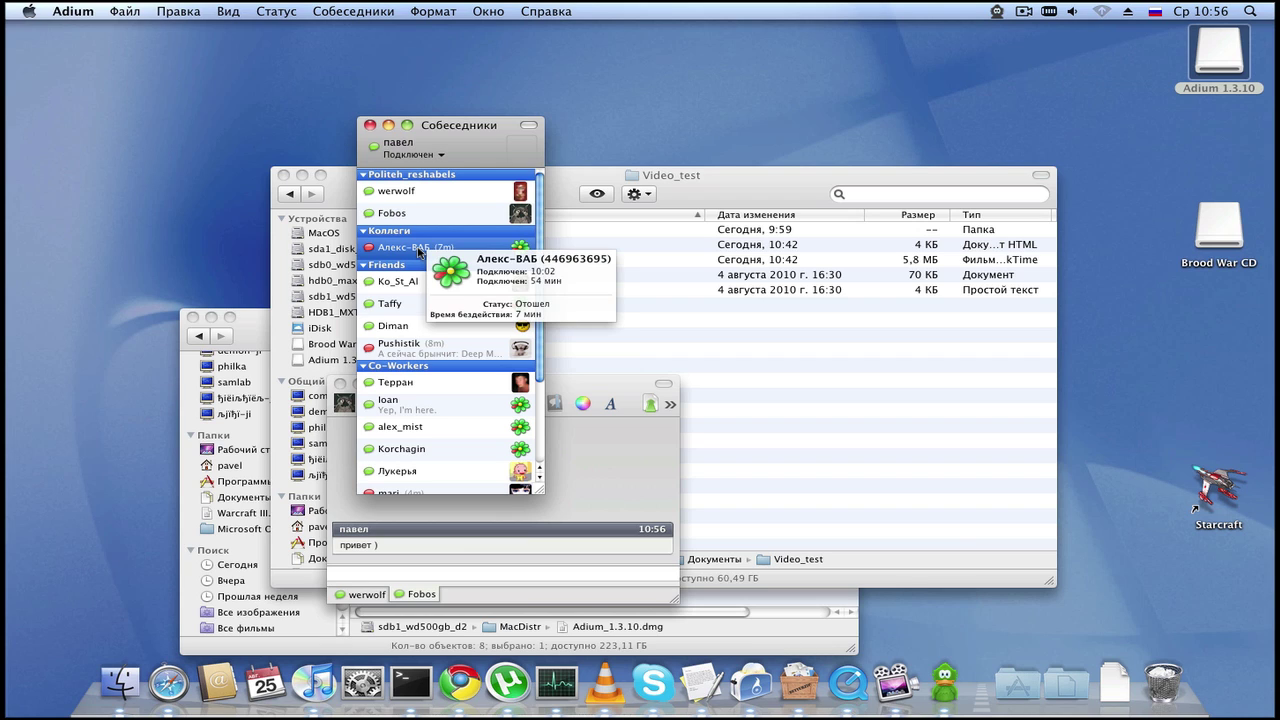
double_click(420, 249)
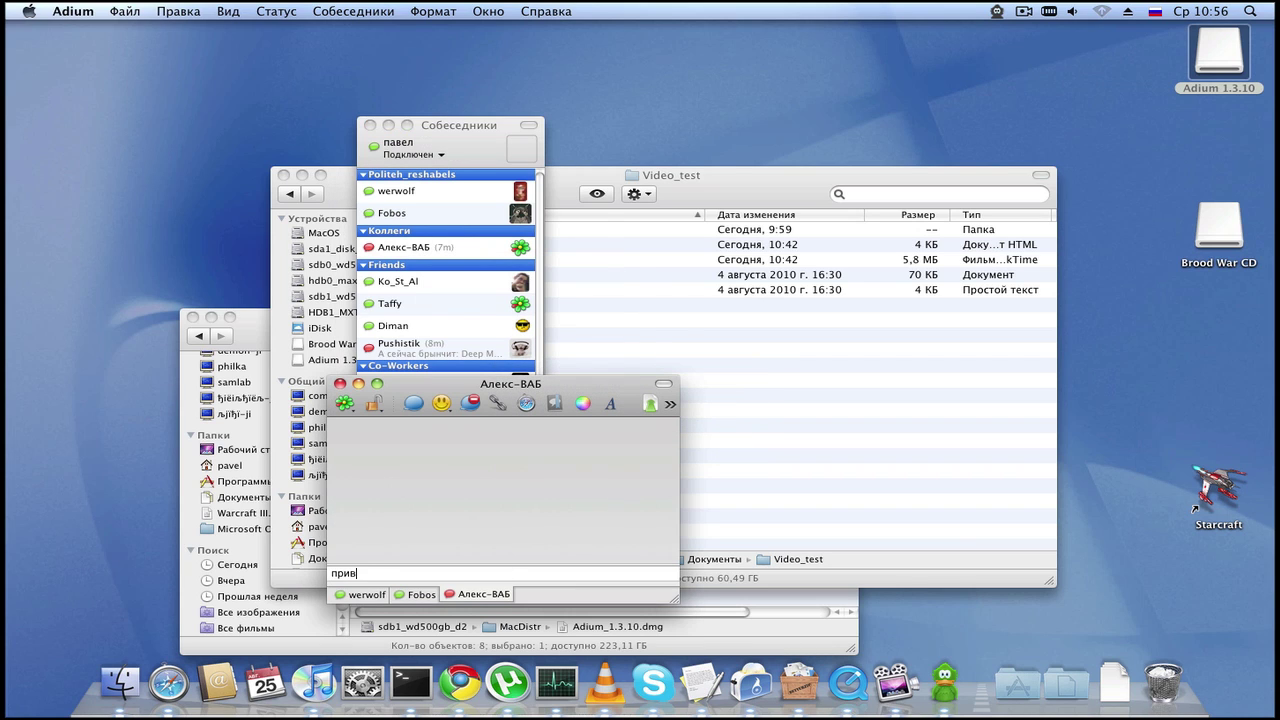
type("привет )")
key("Return")
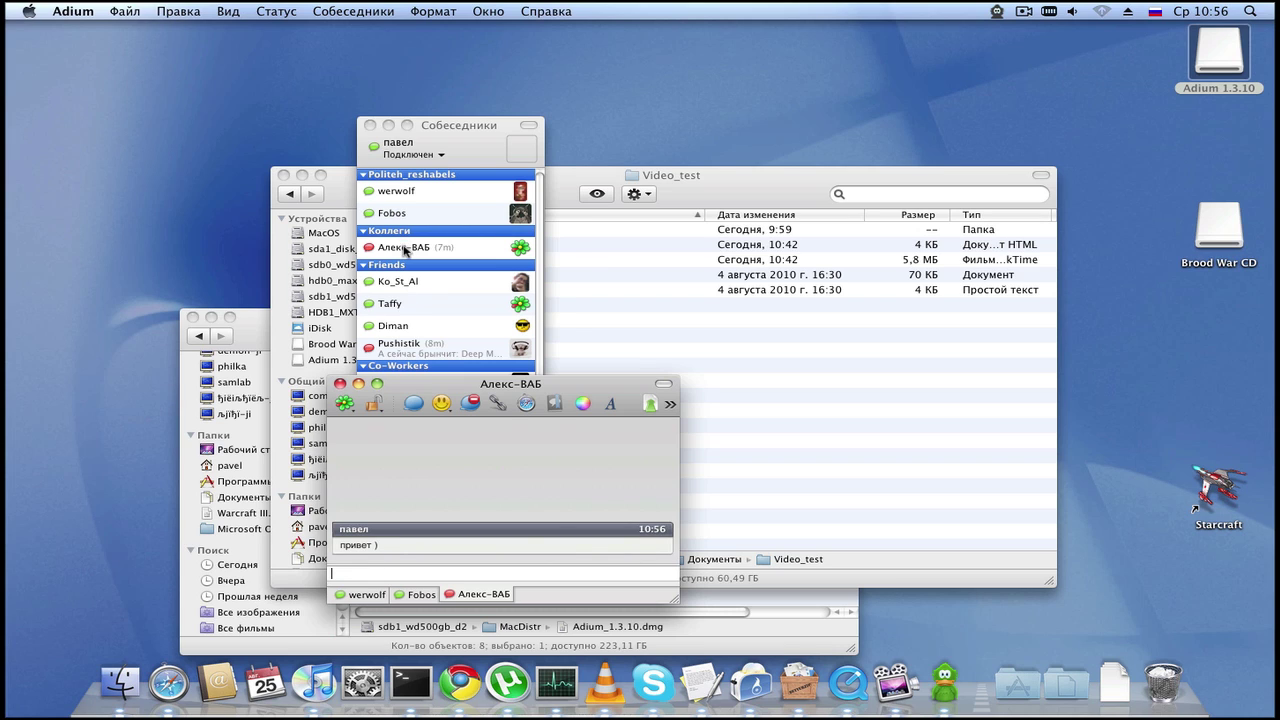
Step: Open chats with two more friends, sending 'Здарова )' and 'привет )'
left_click(407, 250)
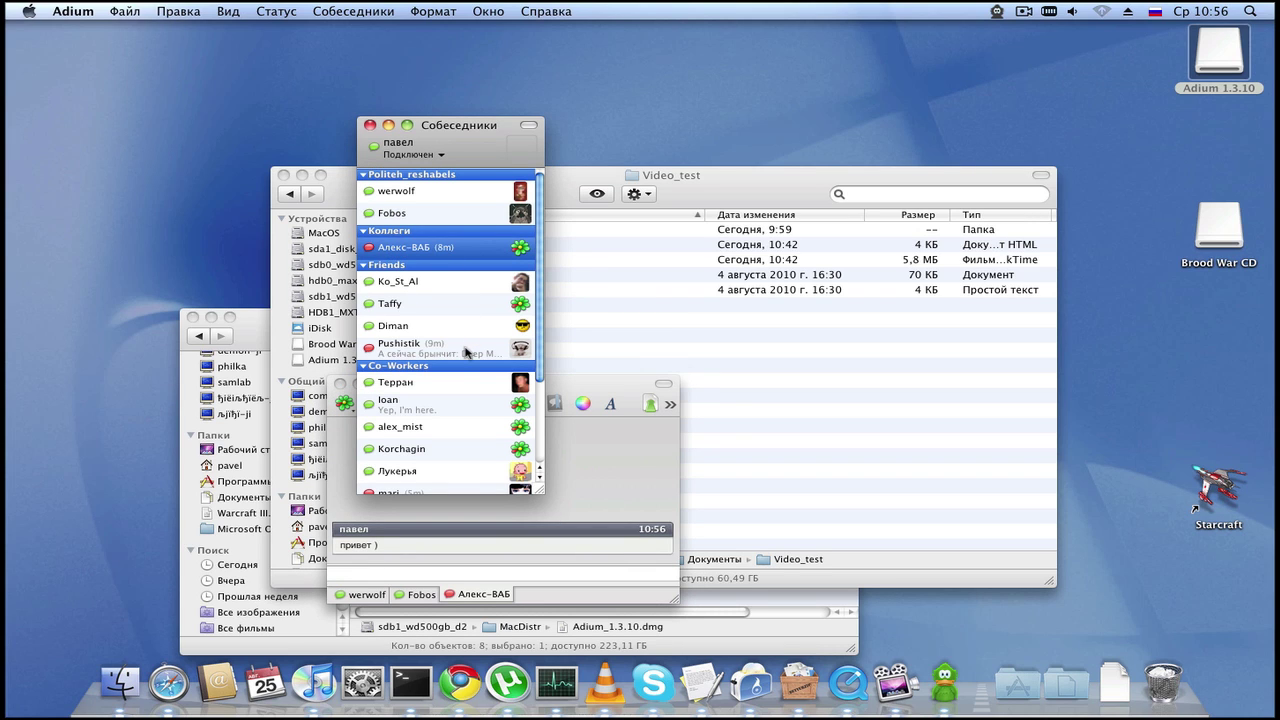
mouse_move(465, 352)
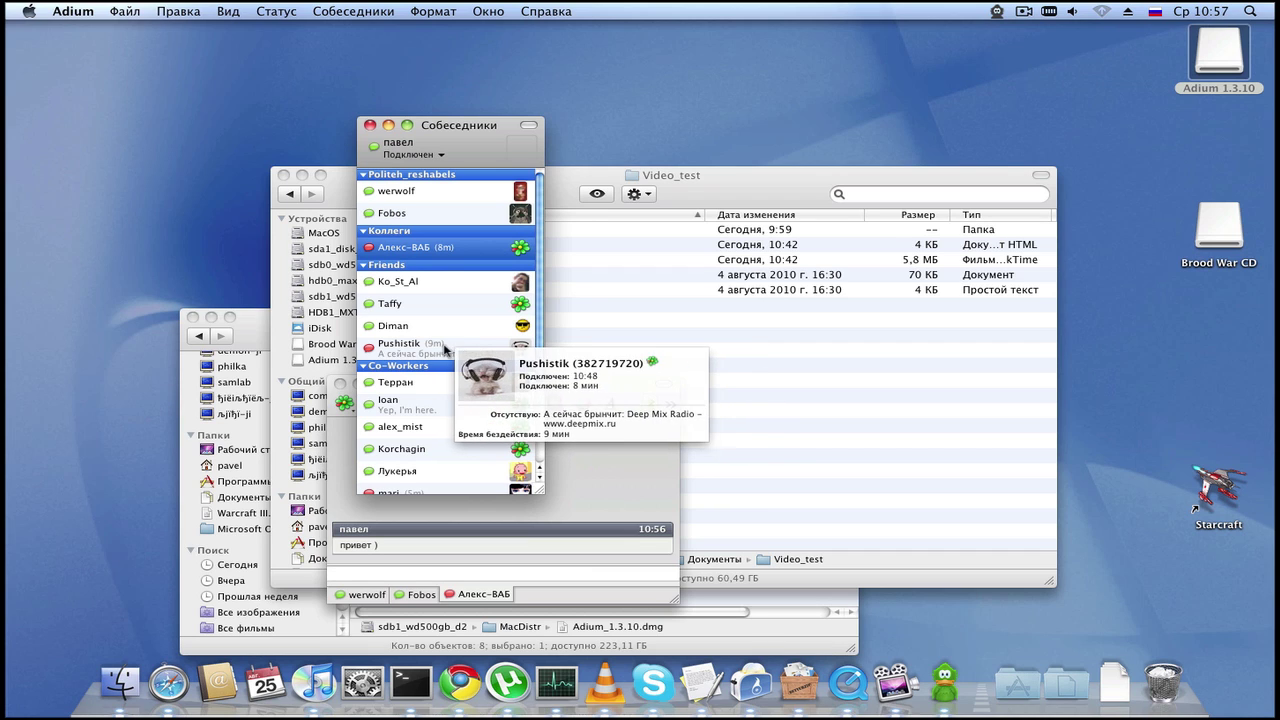
mouse_move(436, 300)
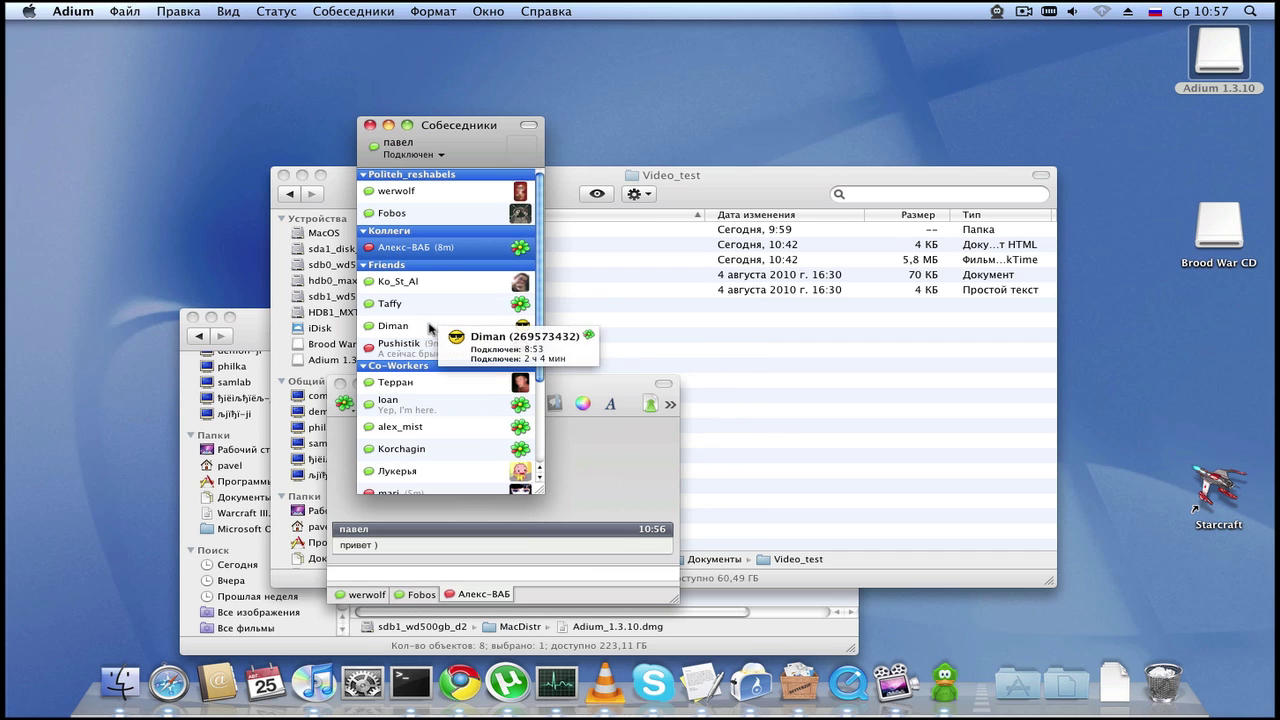
double_click(424, 283)
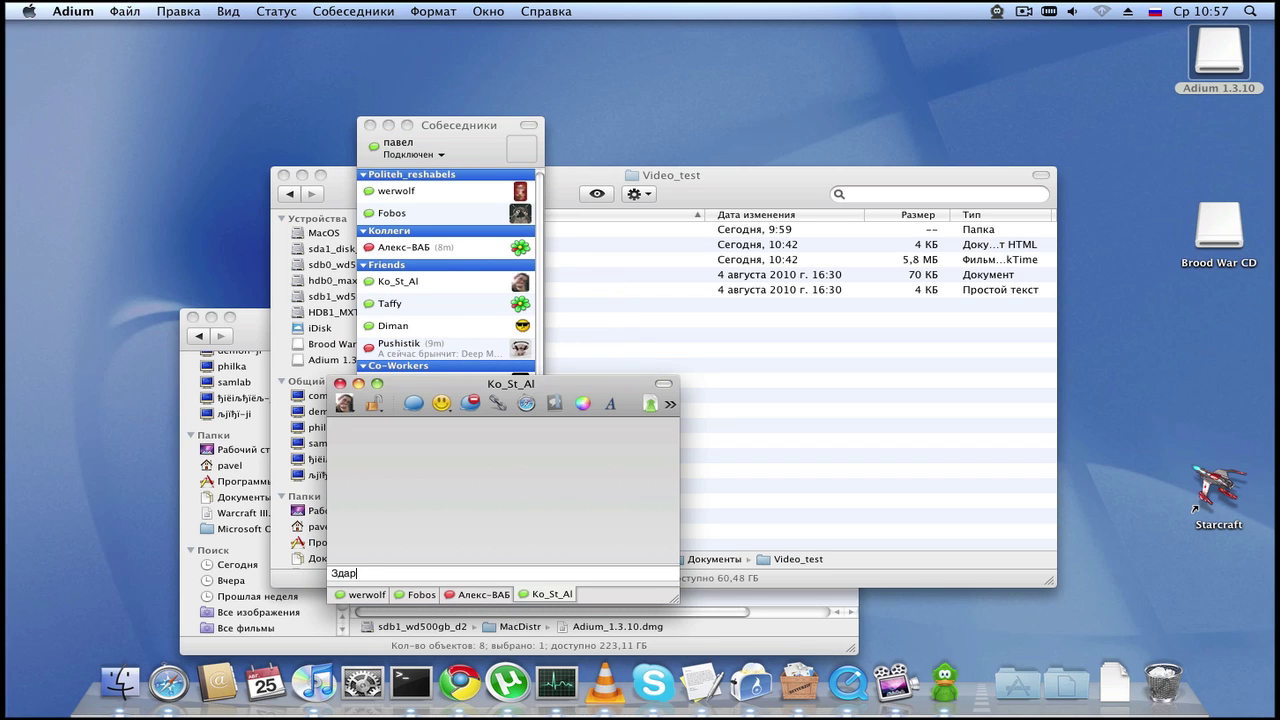
type("Здарова )")
key("Return")
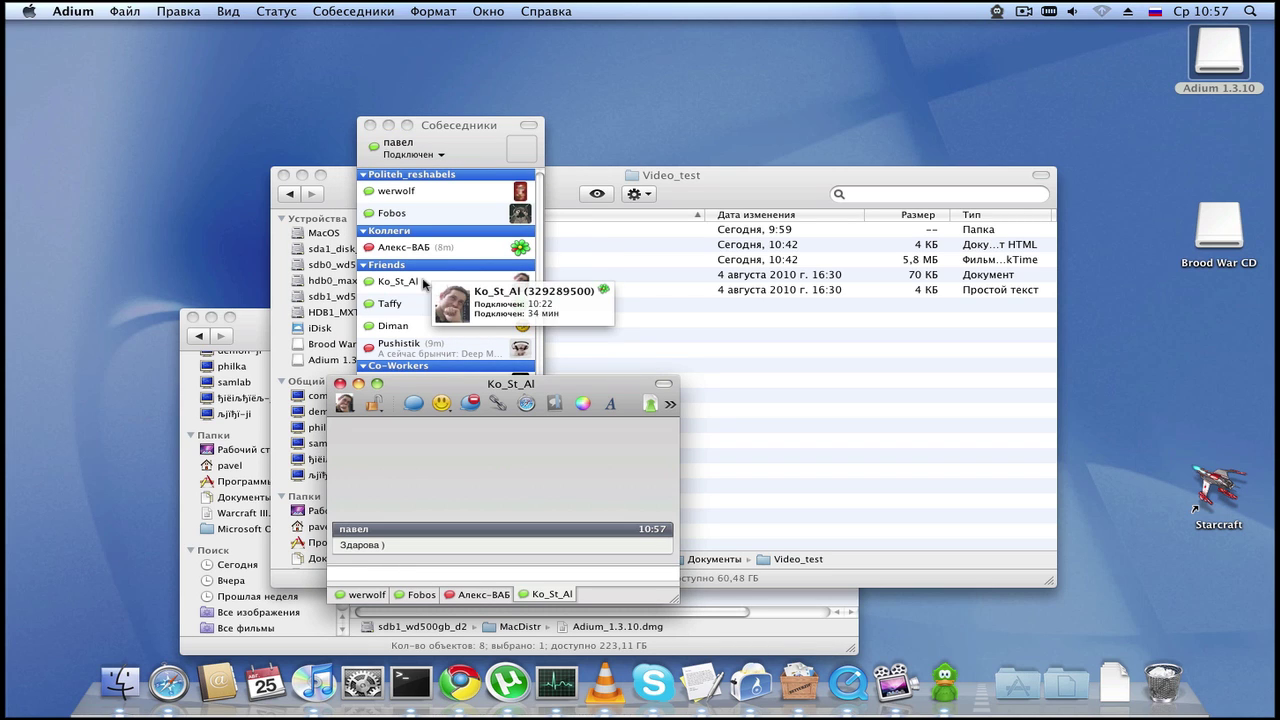
left_click(414, 305)
double_click(414, 308)
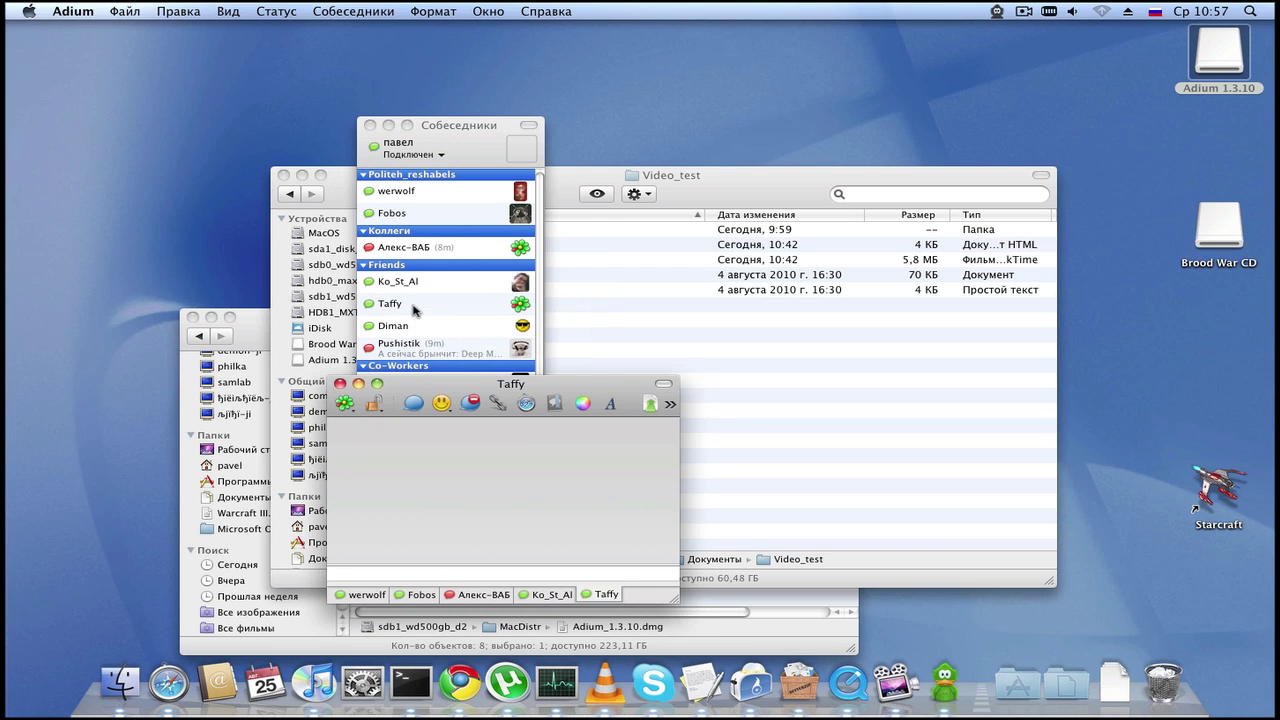
type("привет )")
key("Return")
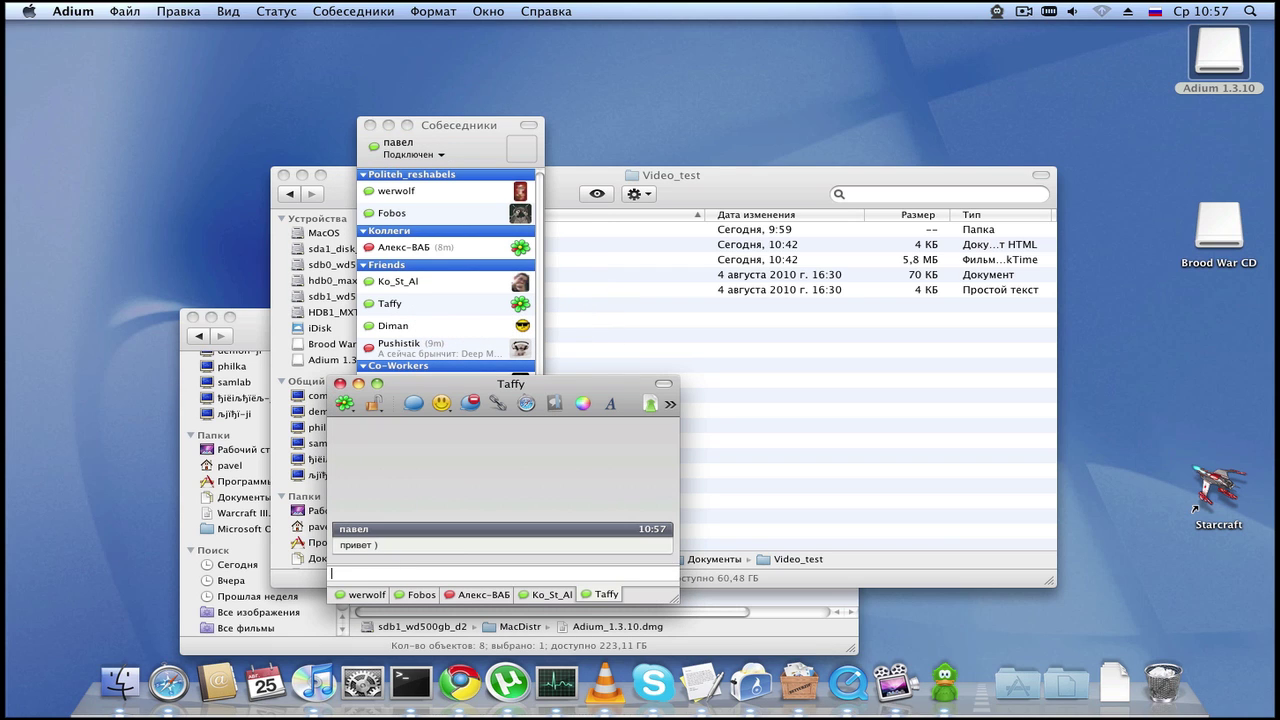
left_click(424, 309)
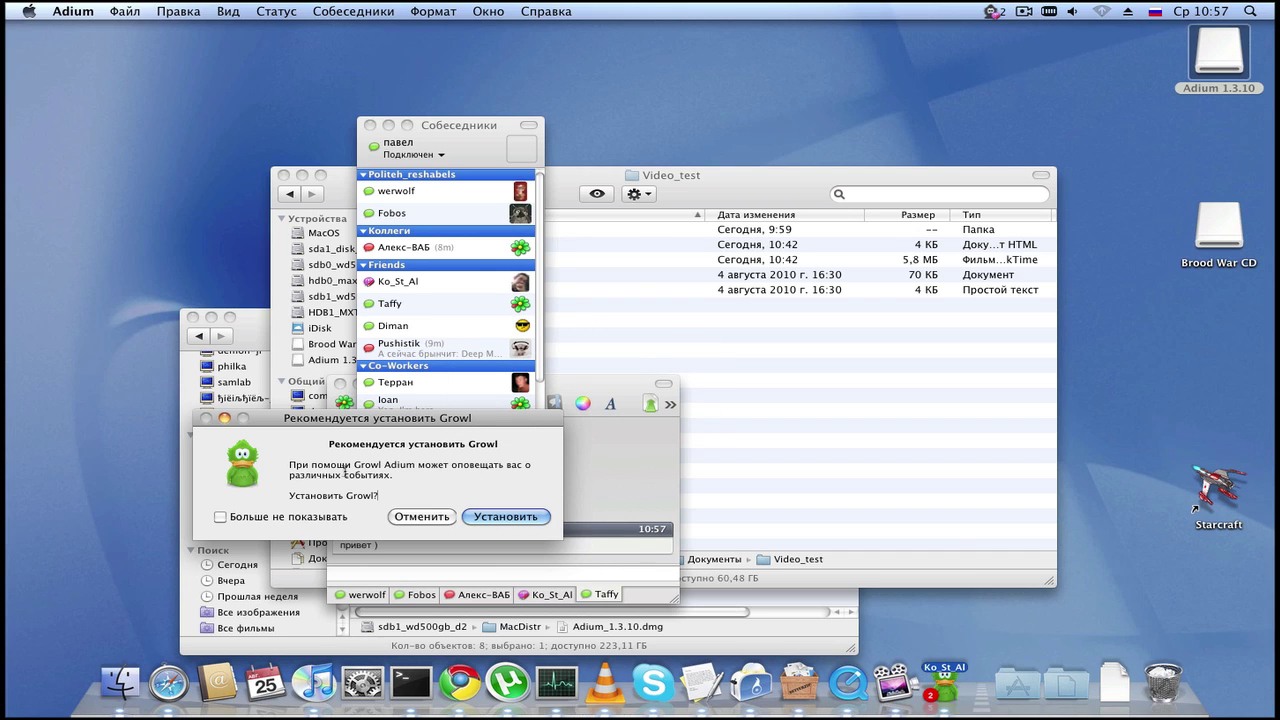
Step: Agree to install Growl for all users and authorize with the administrator password
left_click(468, 516)
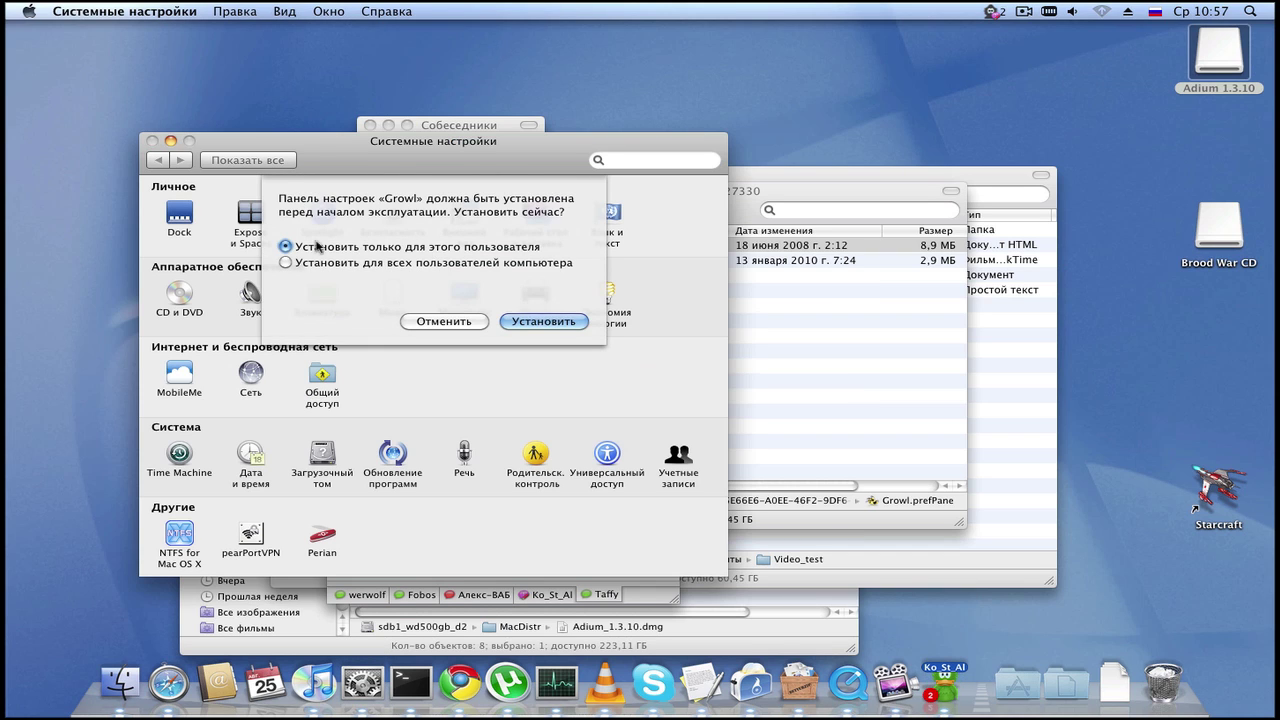
left_click(390, 264)
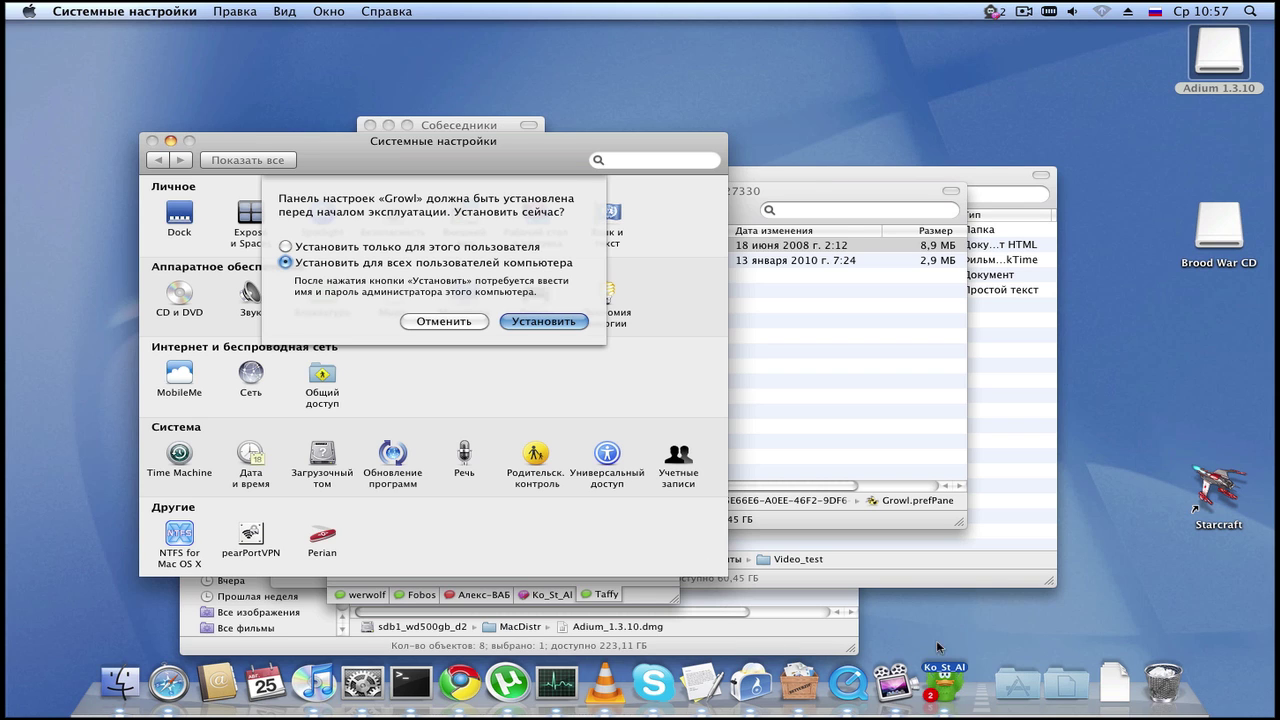
left_click(950, 680)
left_click(646, 257)
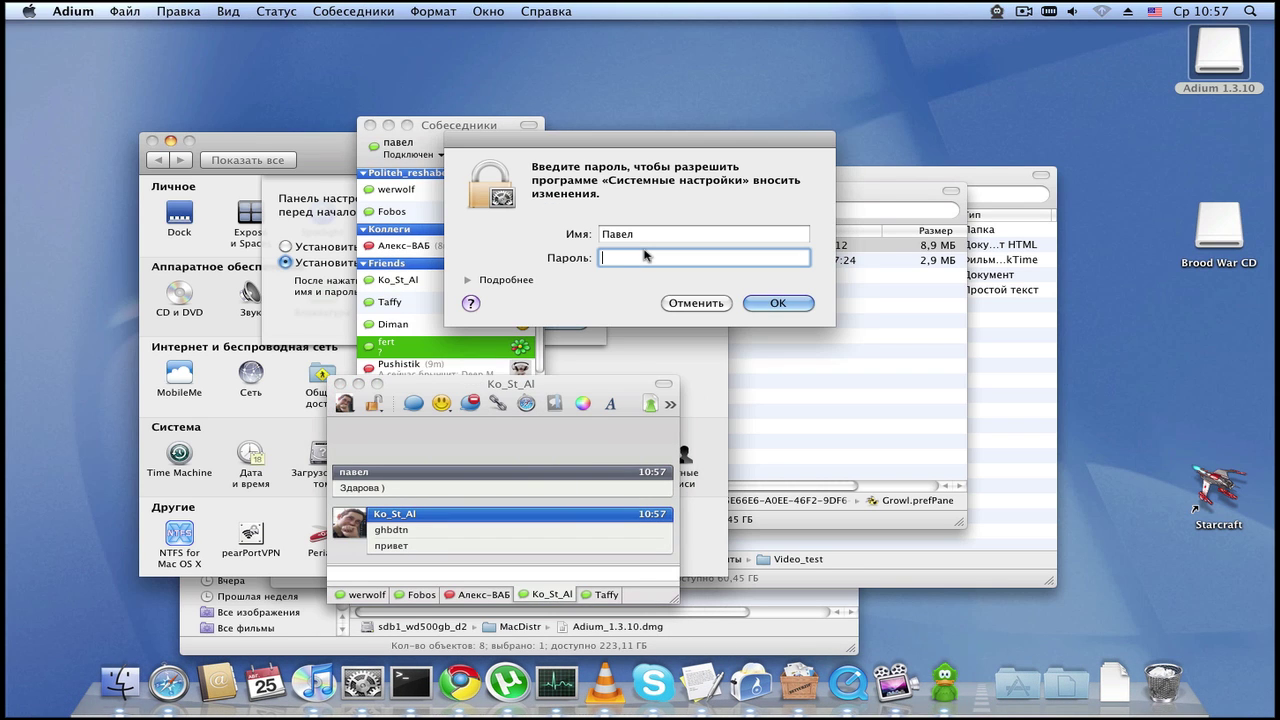
type("******")
key("Return")
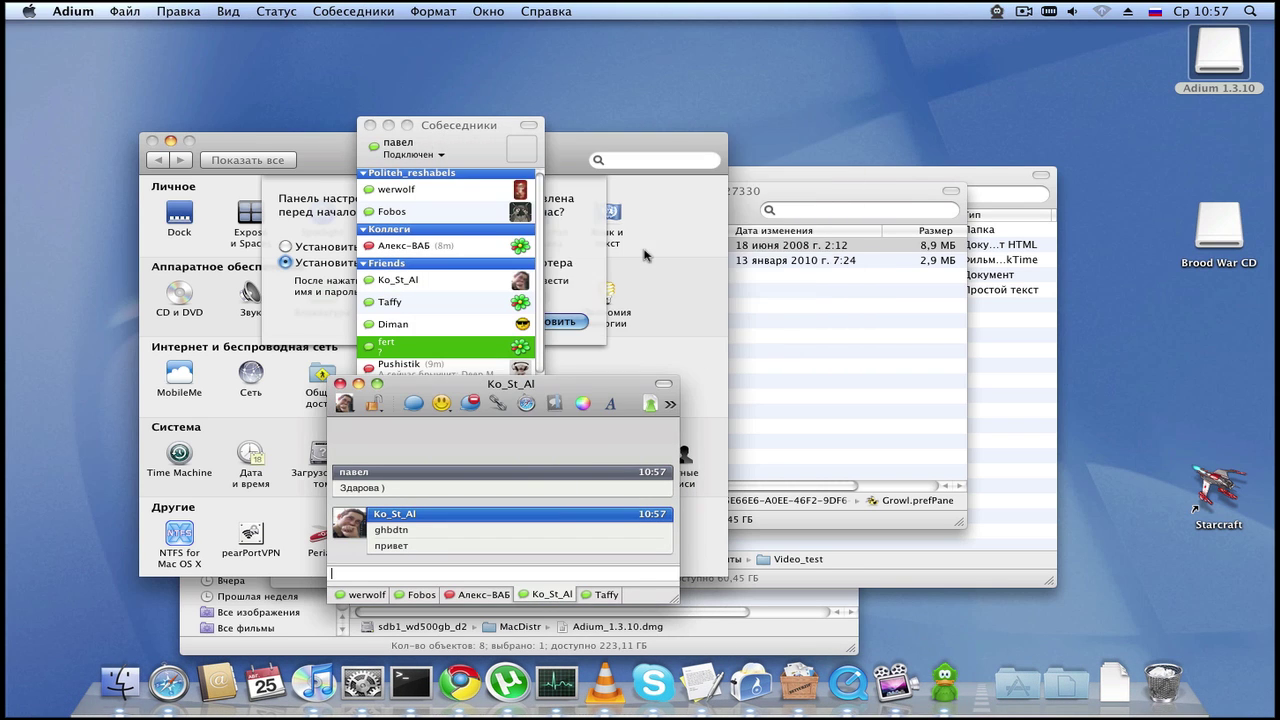
Step: Accept restarting System Preferences so the Growl pane loads
left_click_drag(438, 397, 615, 317)
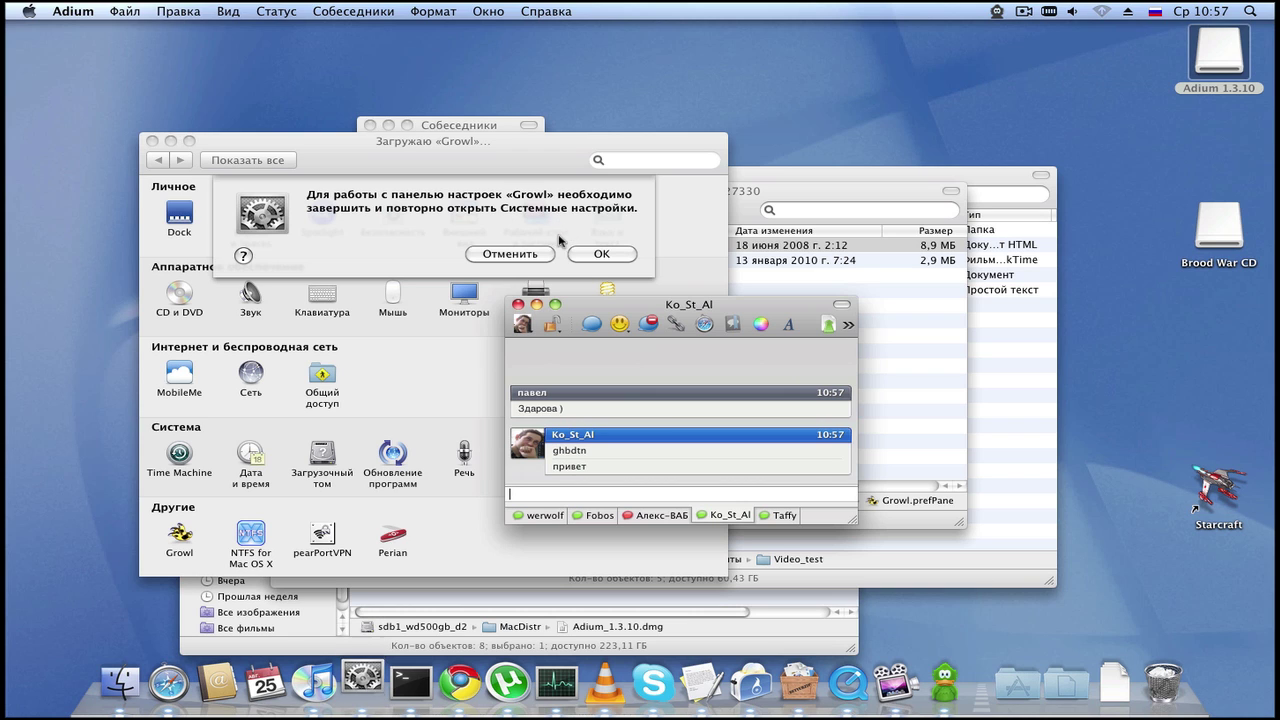
left_click(601, 255)
left_click(601, 255)
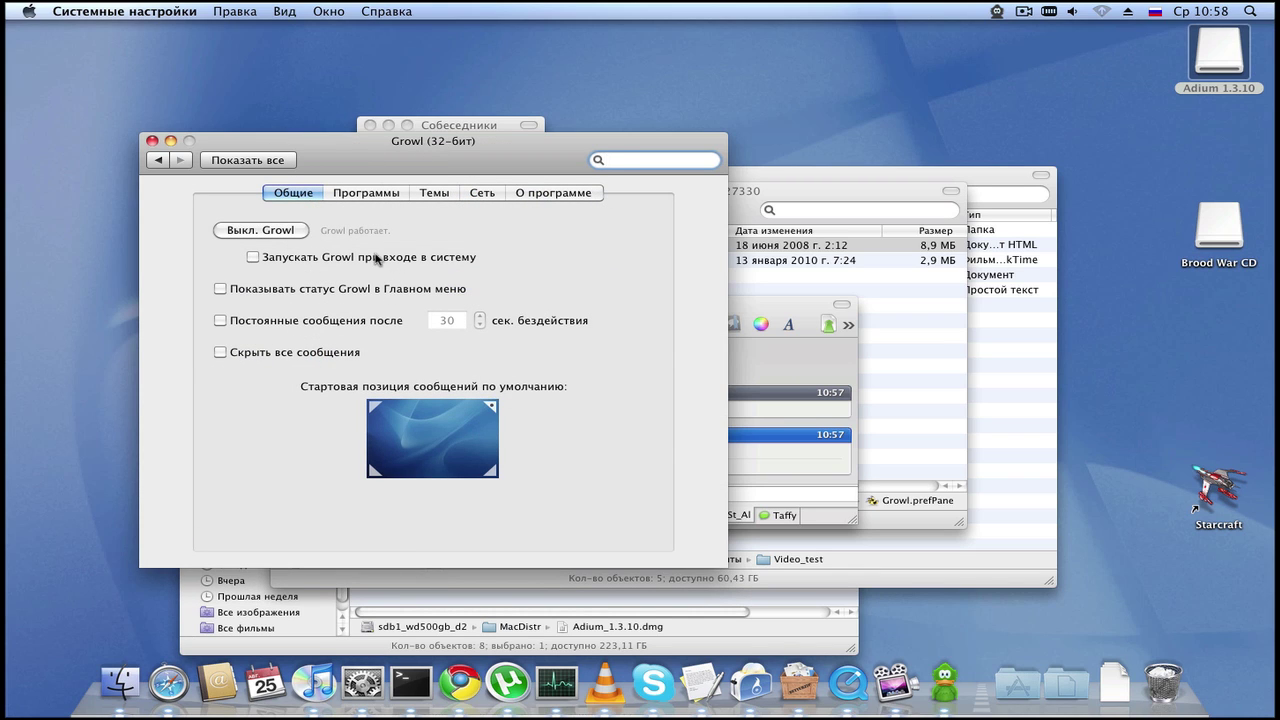
Step: Turn off Growl's automatic update checking on its About page
left_click(366, 192)
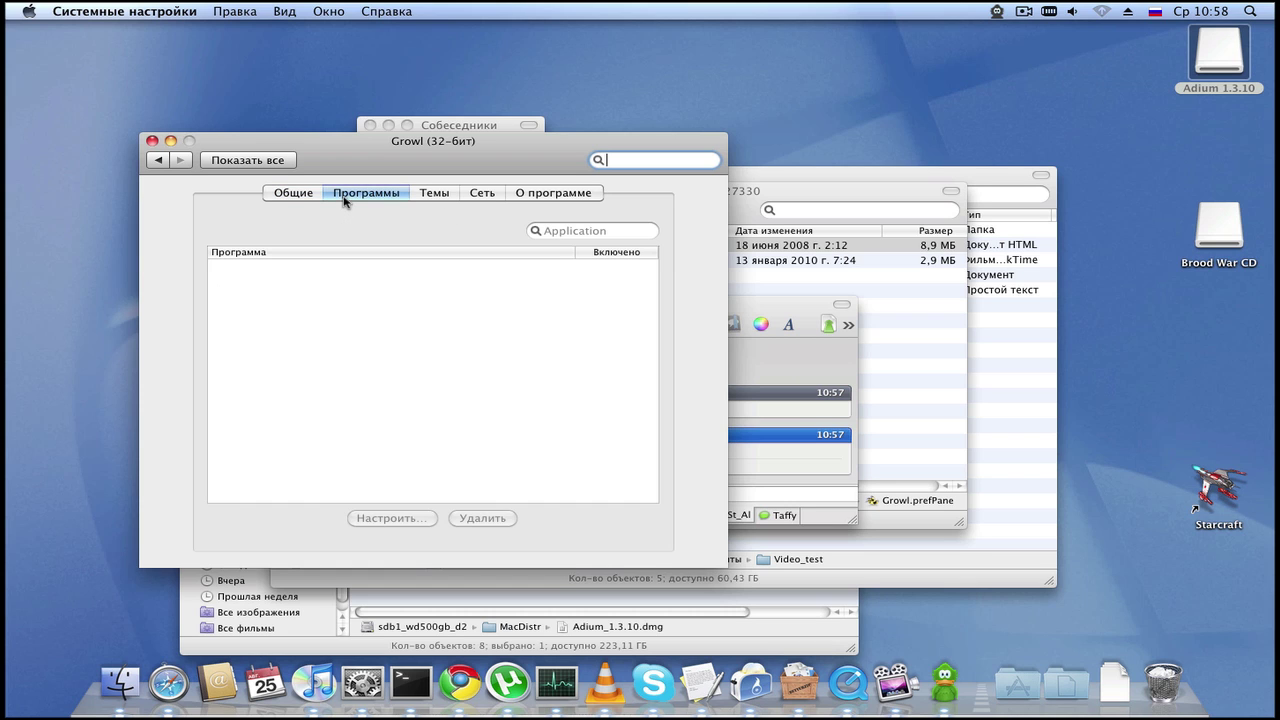
left_click(434, 192)
left_click(553, 192)
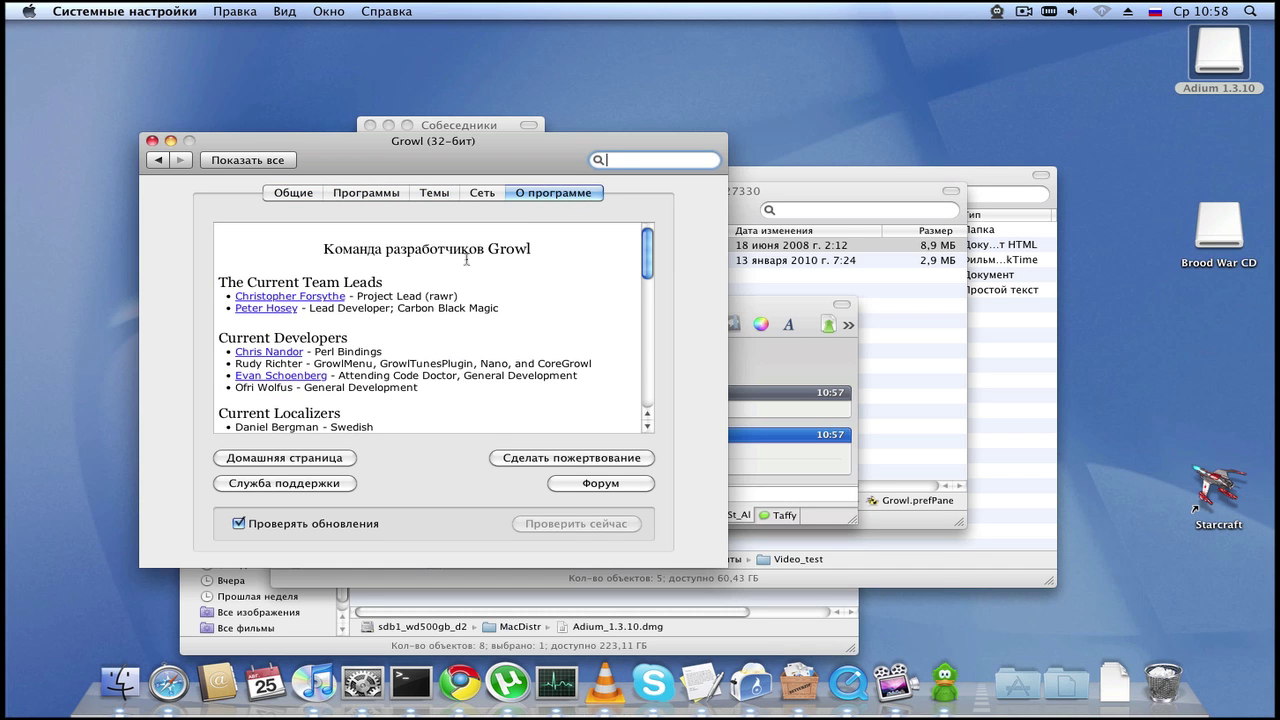
scroll(348, 310, "down", 15)
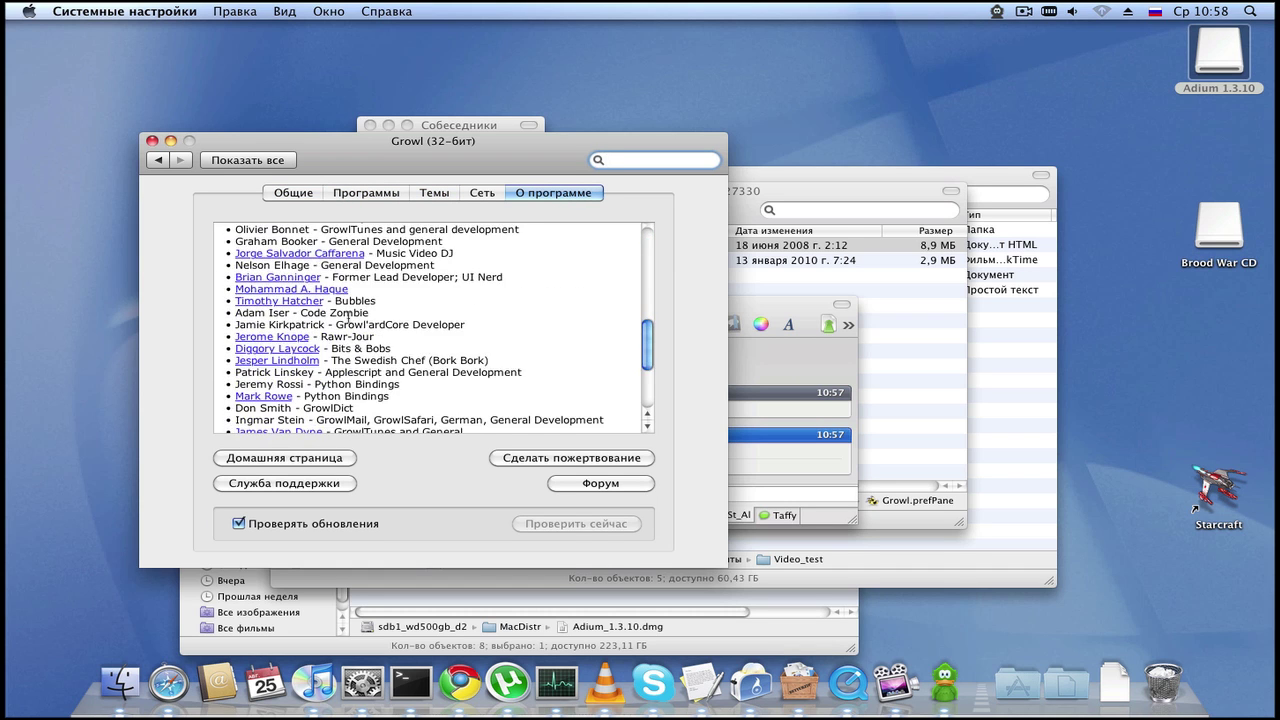
left_click(302, 525)
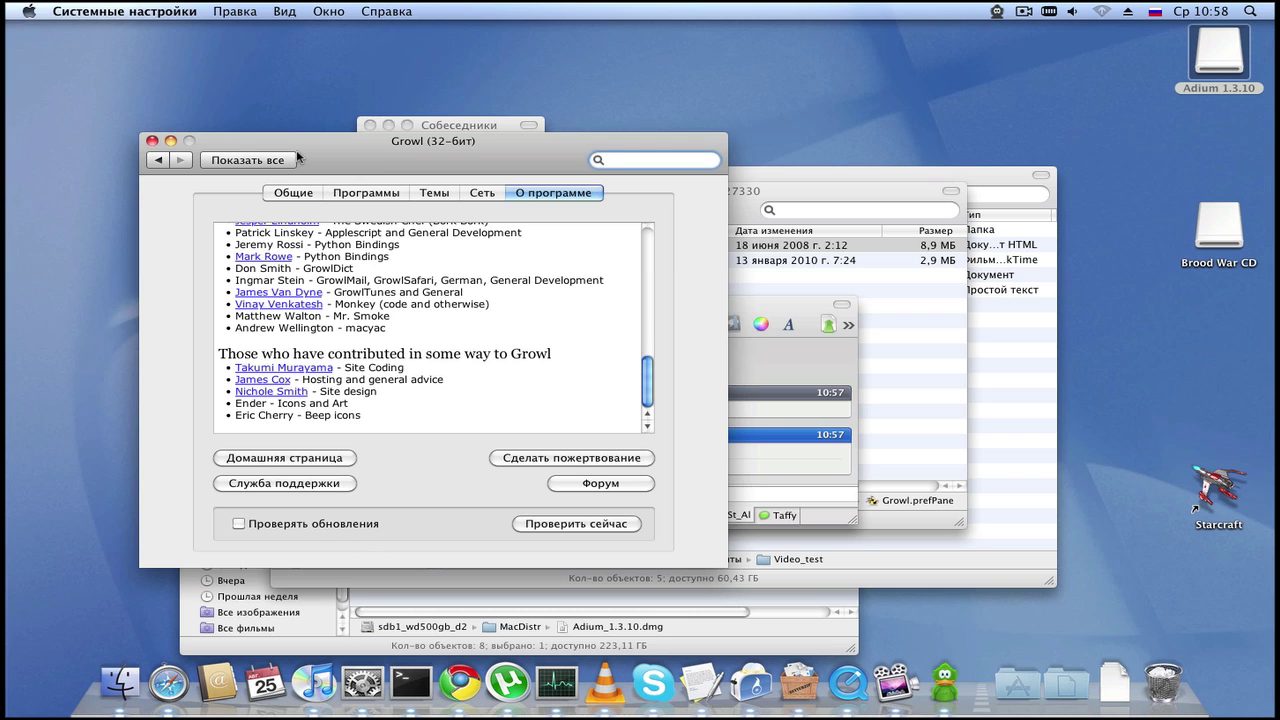
Step: Look through Growl's General, Applications, Themes, Network and About pages, then close the preferences
left_click(318, 193)
left_click(353, 195)
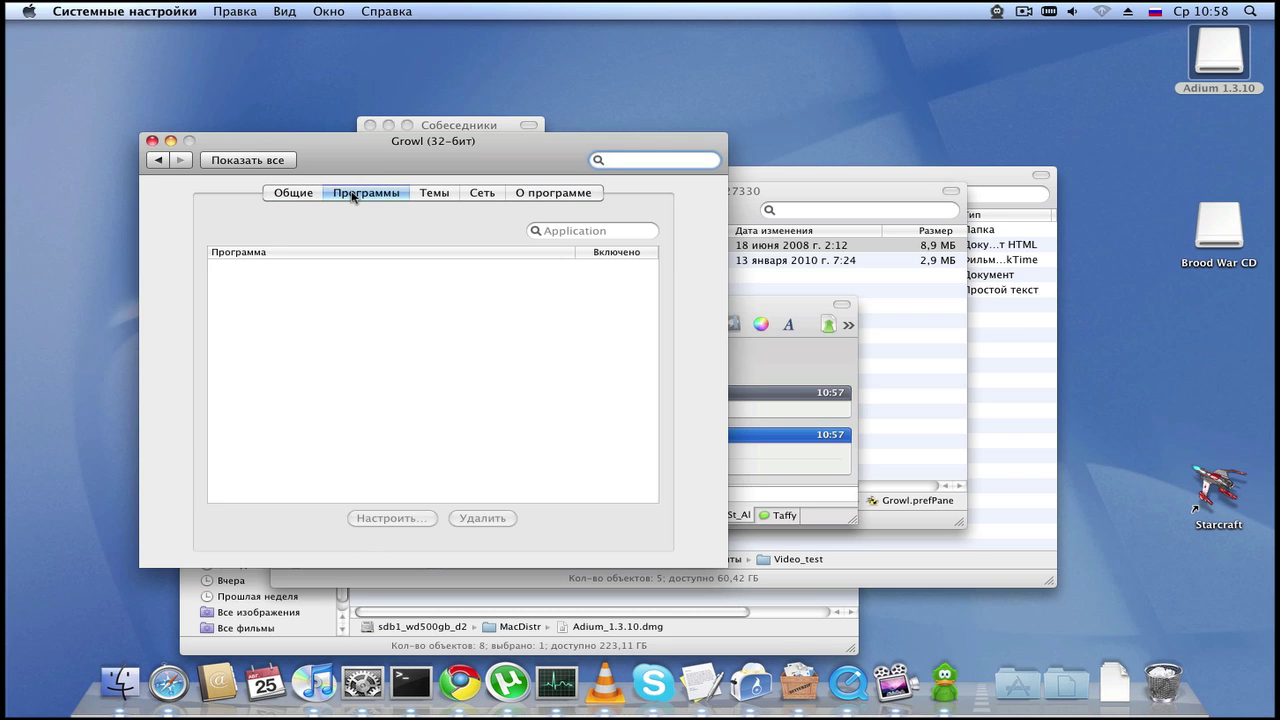
left_click(447, 196)
left_click(485, 196)
left_click(549, 196)
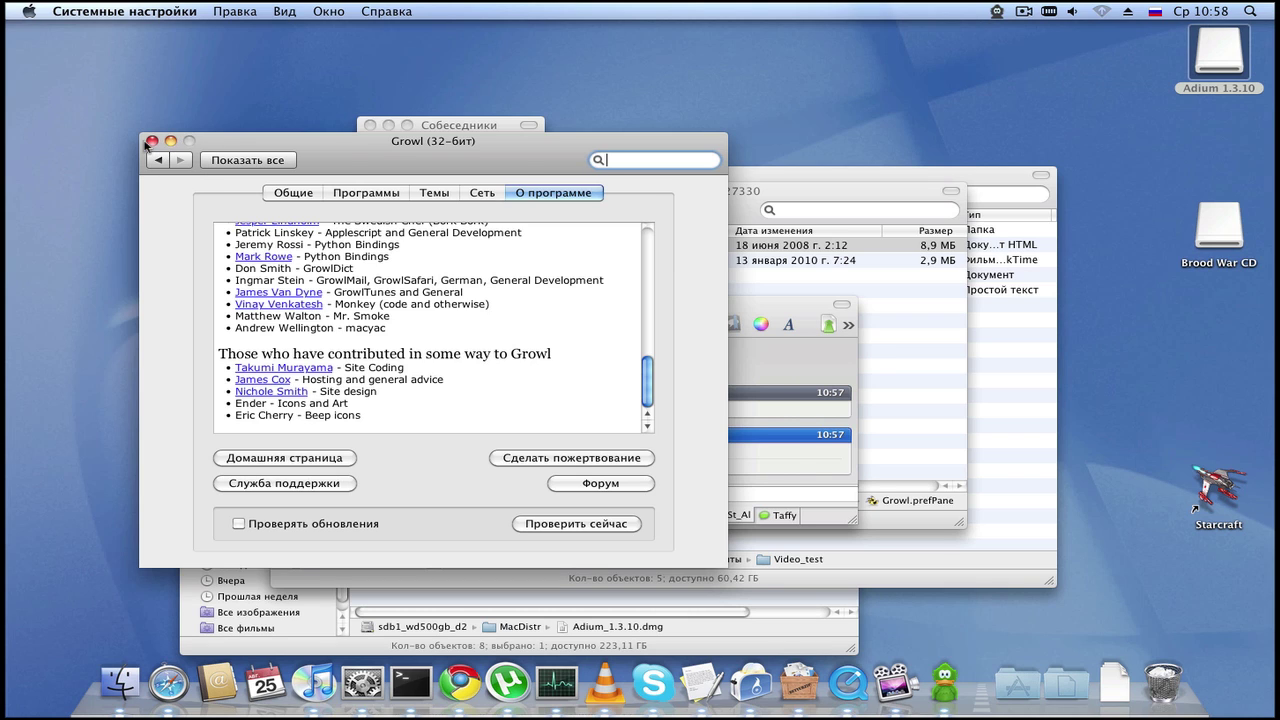
left_click(151, 141)
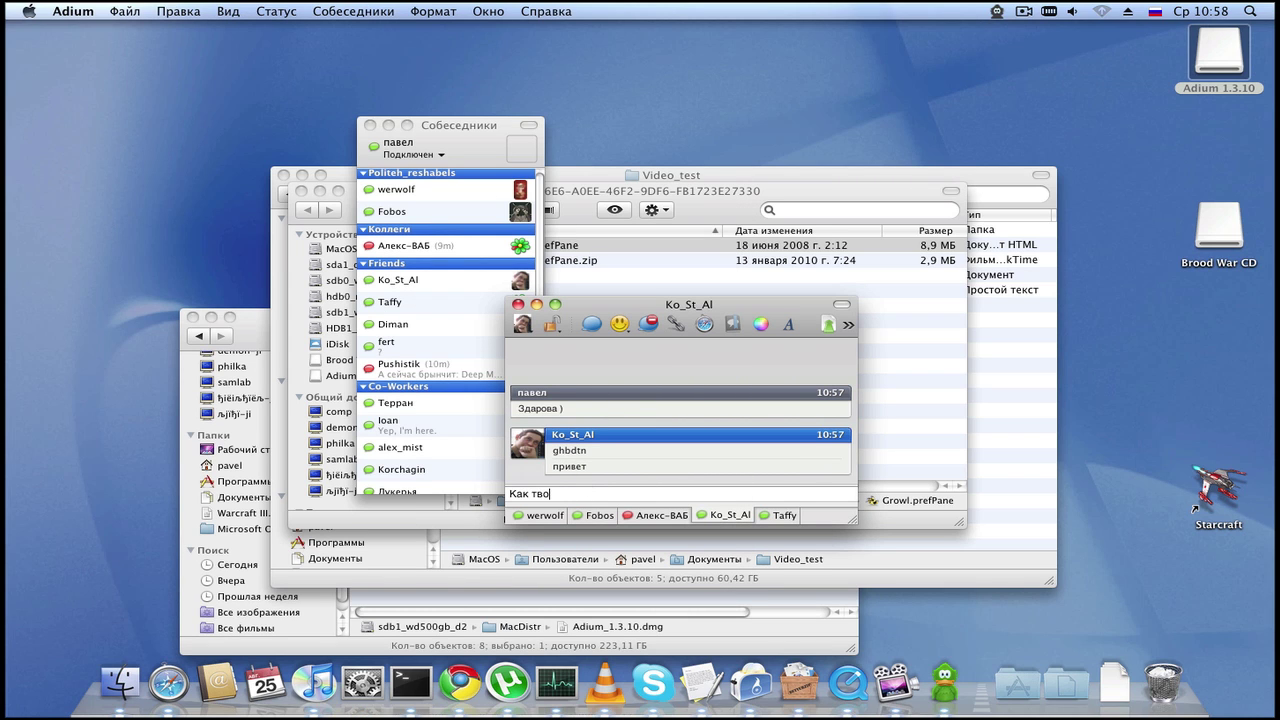
Step: Send 'Как твои дела? :)' followed by 'Какой клиент у меня отображается? )' in the current chat
key("Return")
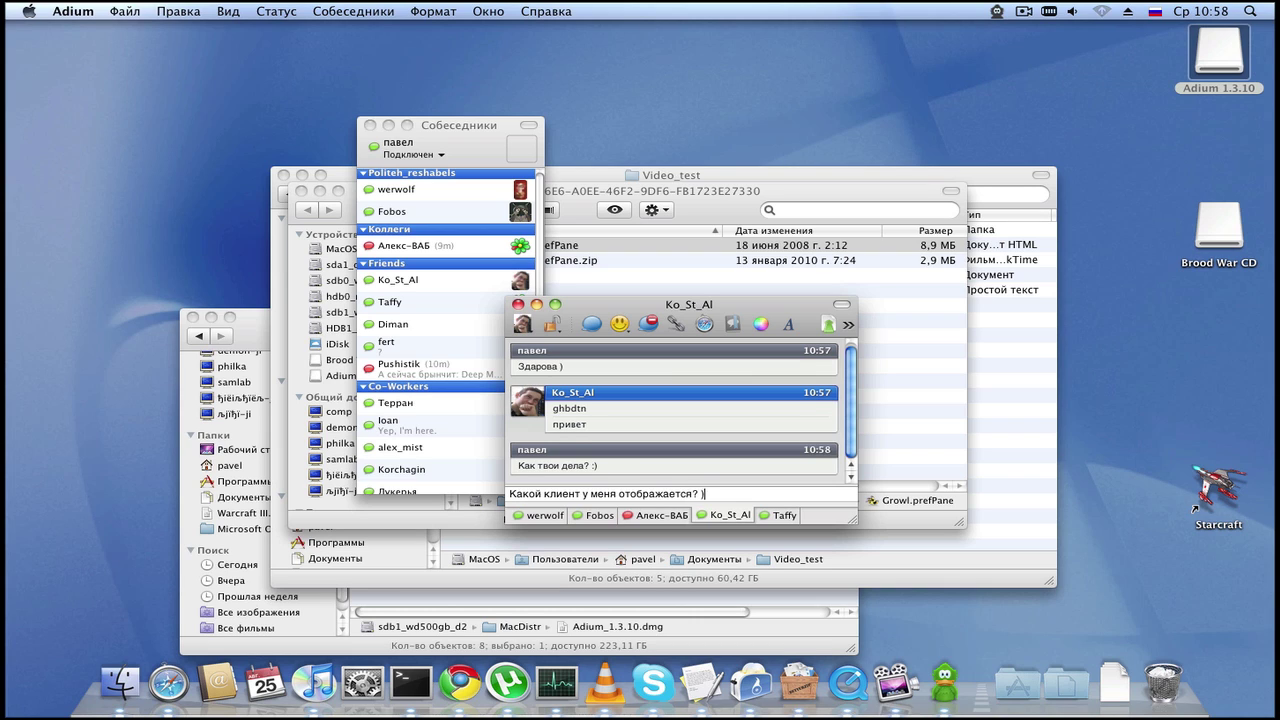
key("Return")
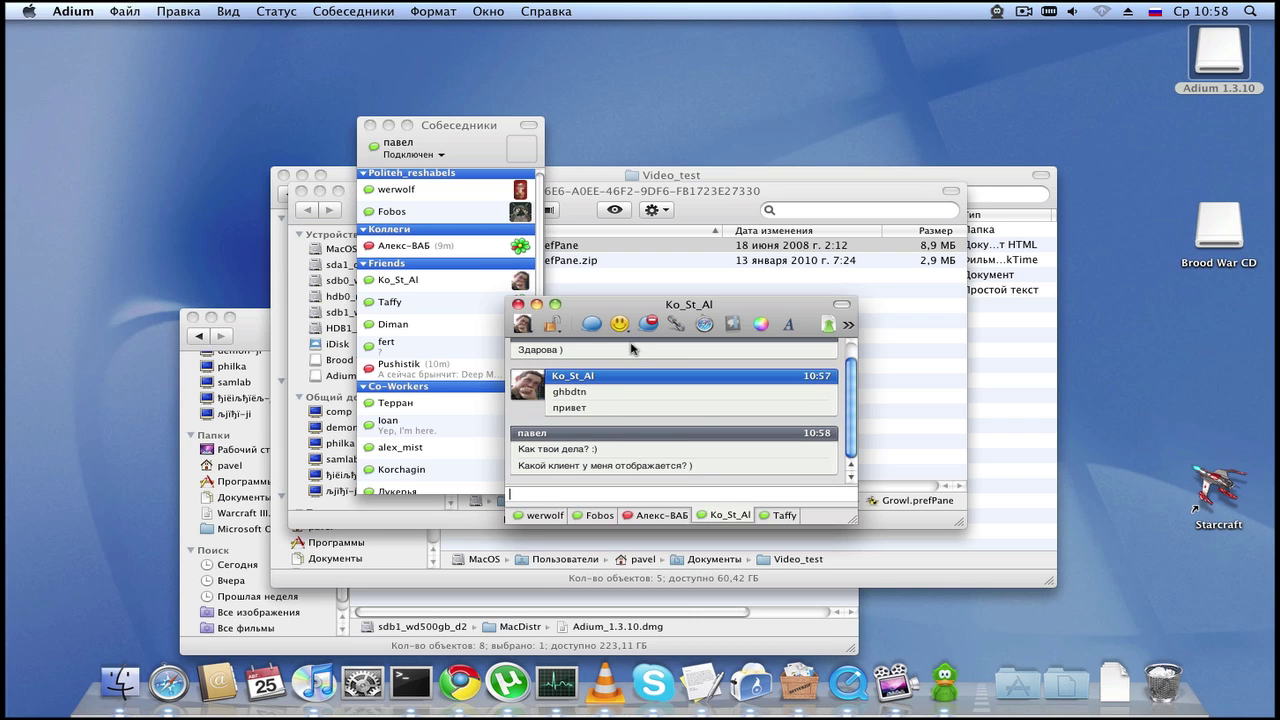
Step: Send 'Привет' greetings in new chats with the last Friends contact and first two Co-Workers contacts
left_click_drag(638, 308, 859, 298)
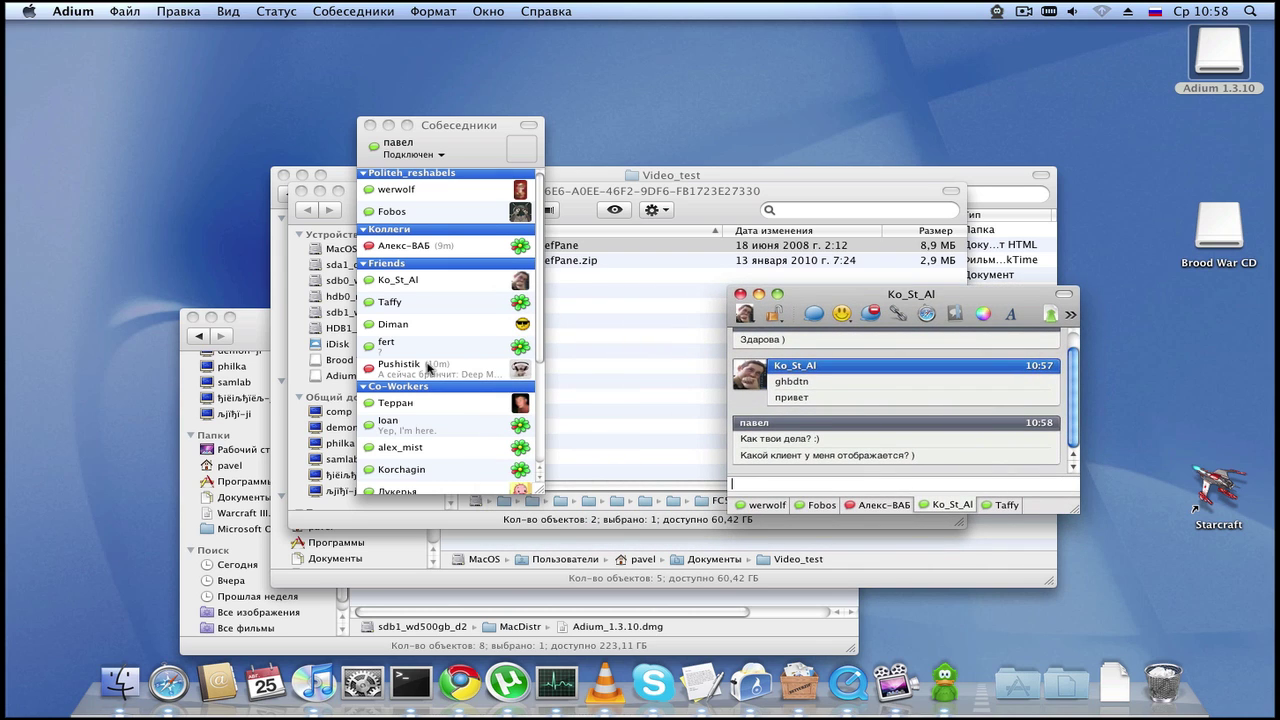
scroll(430, 368, "down", 1)
double_click(466, 343)
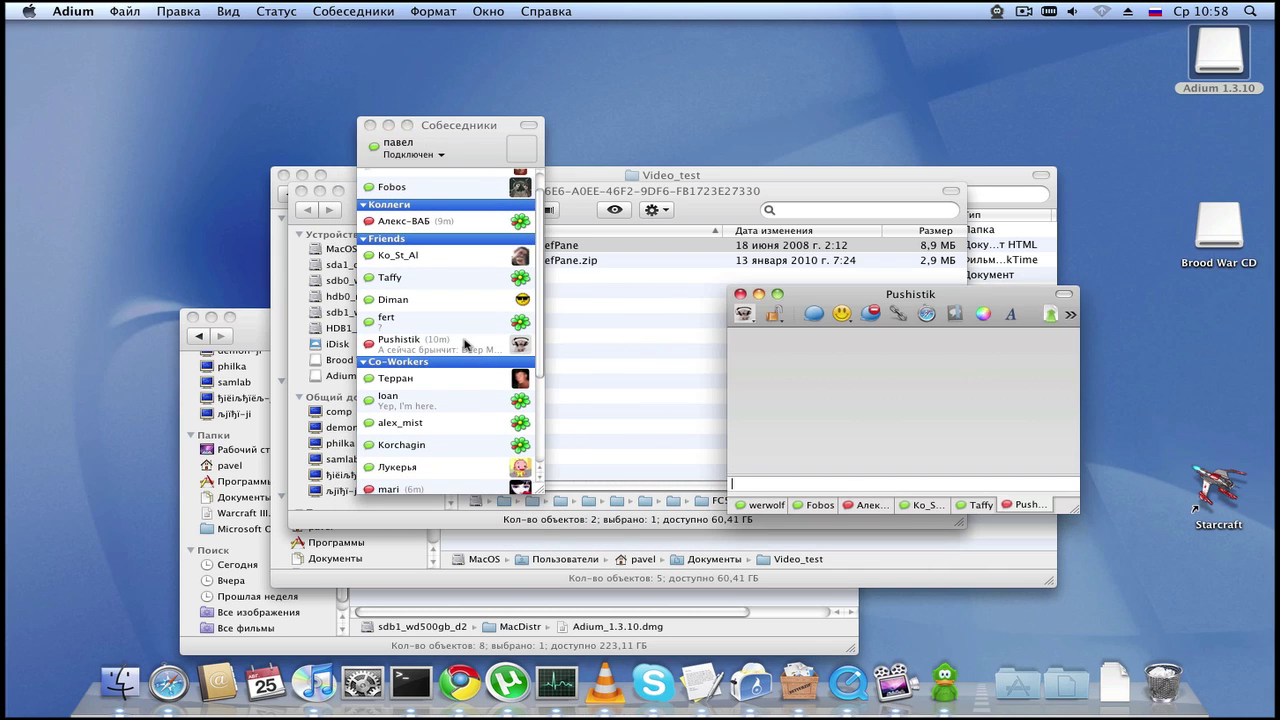
type("Привет 0")
key("Return")
left_click(396, 380)
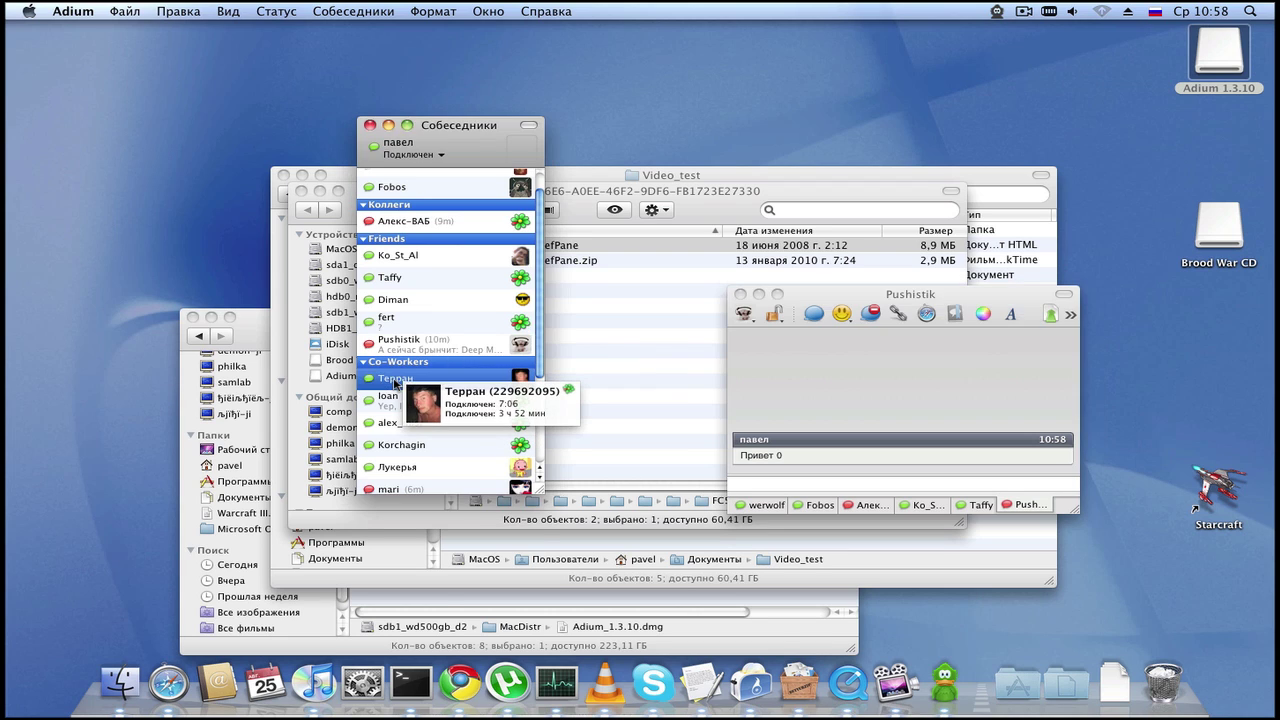
double_click(396, 380)
key("Return")
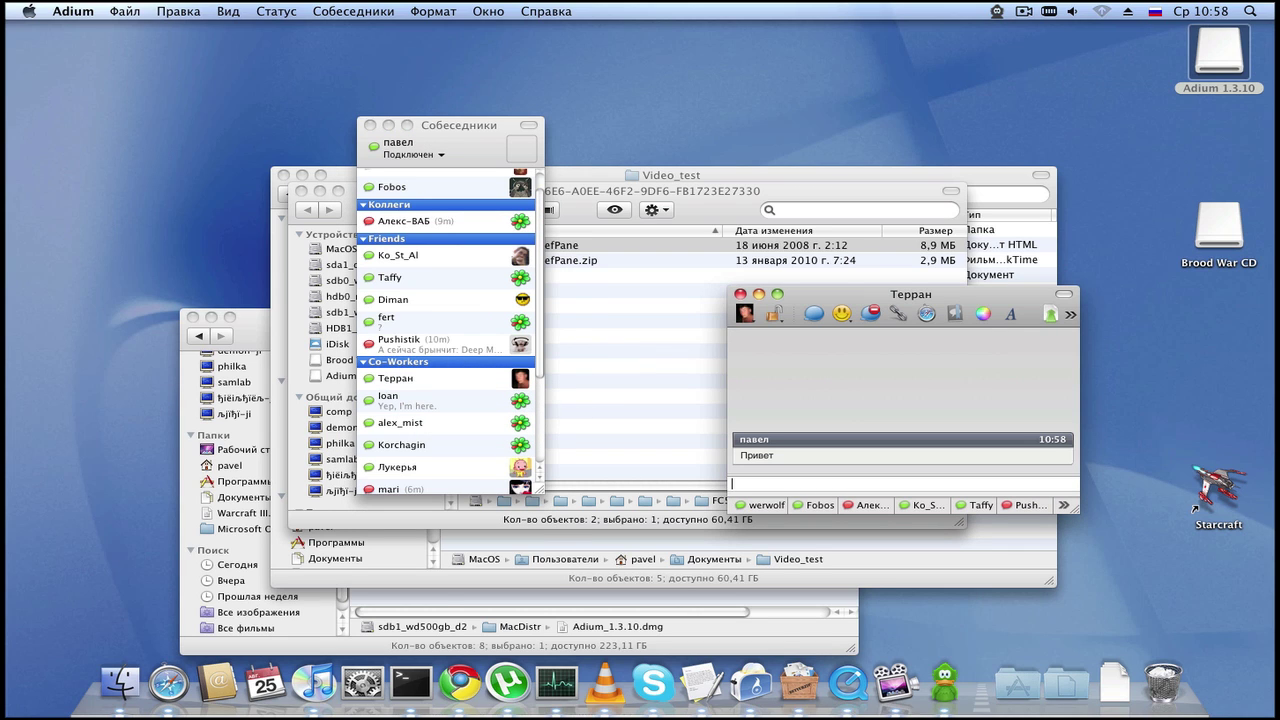
double_click(401, 397)
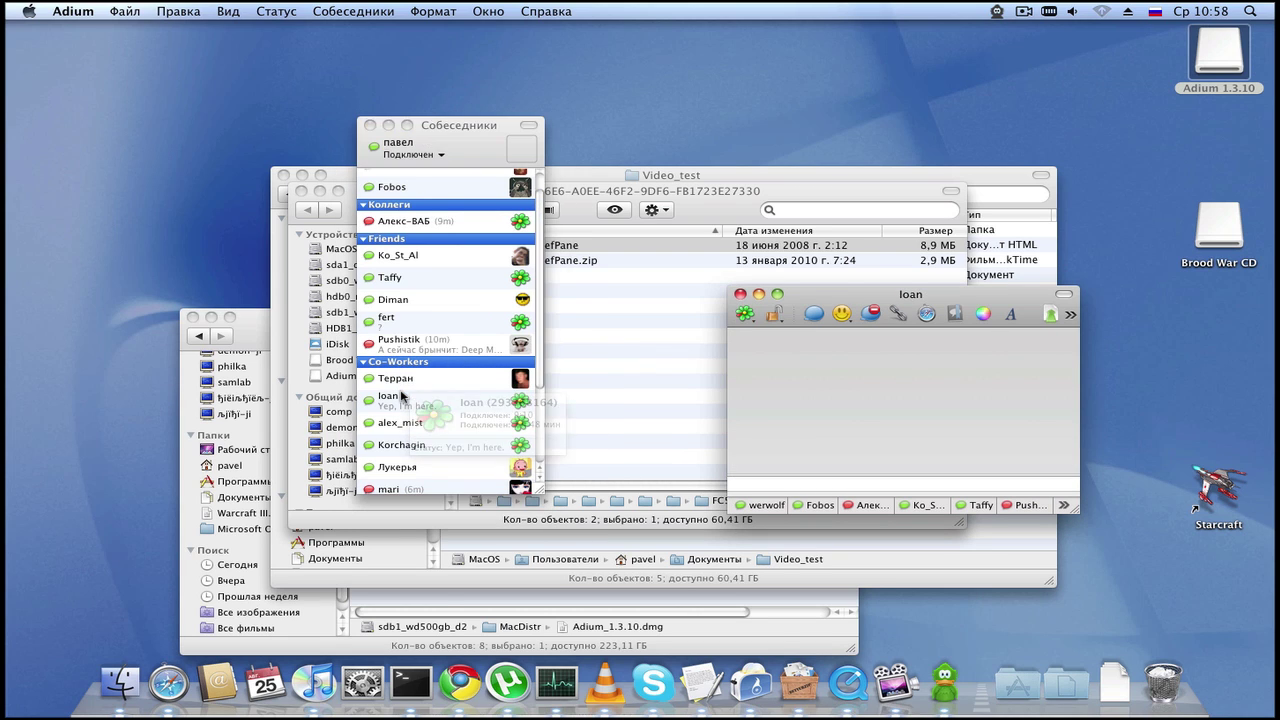
type("Привет )")
key("Return")
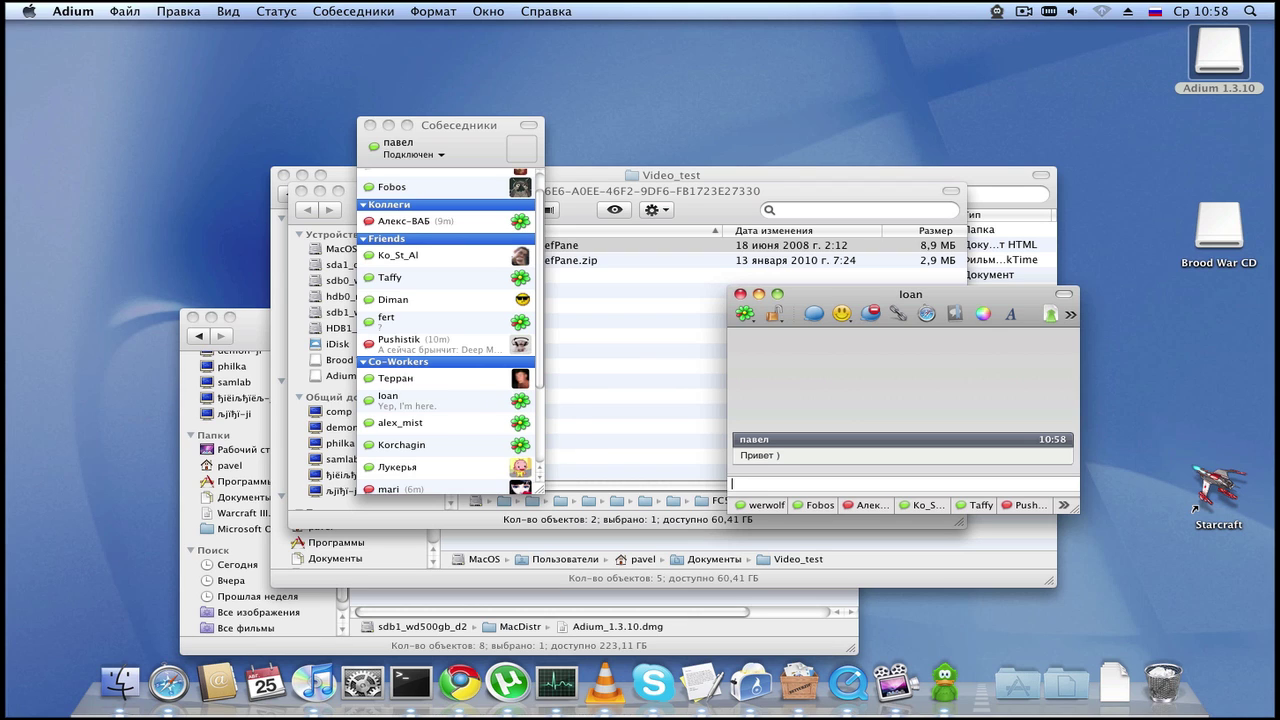
Step: Greet the third Co-Workers contact with 'Здарова )' and ask 'Как клиент идентифицировался? )'
double_click(406, 430)
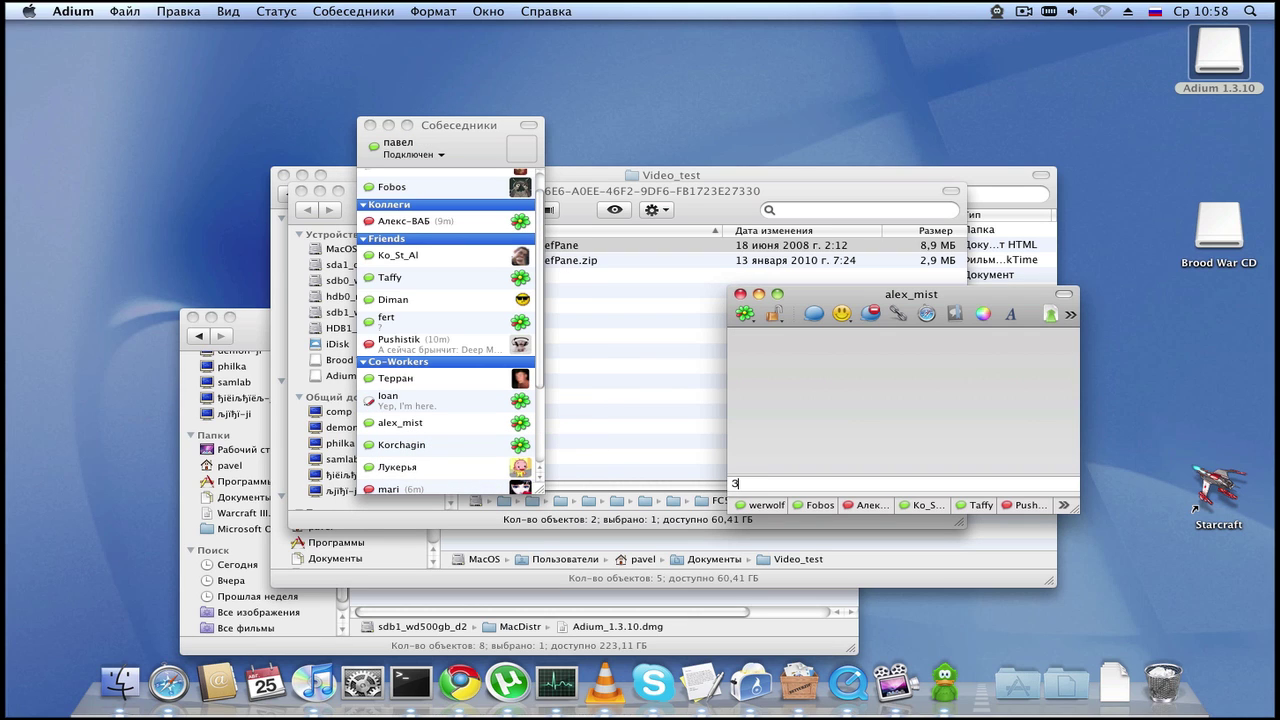
type("Здарова )")
key("Return")
type("Какой")
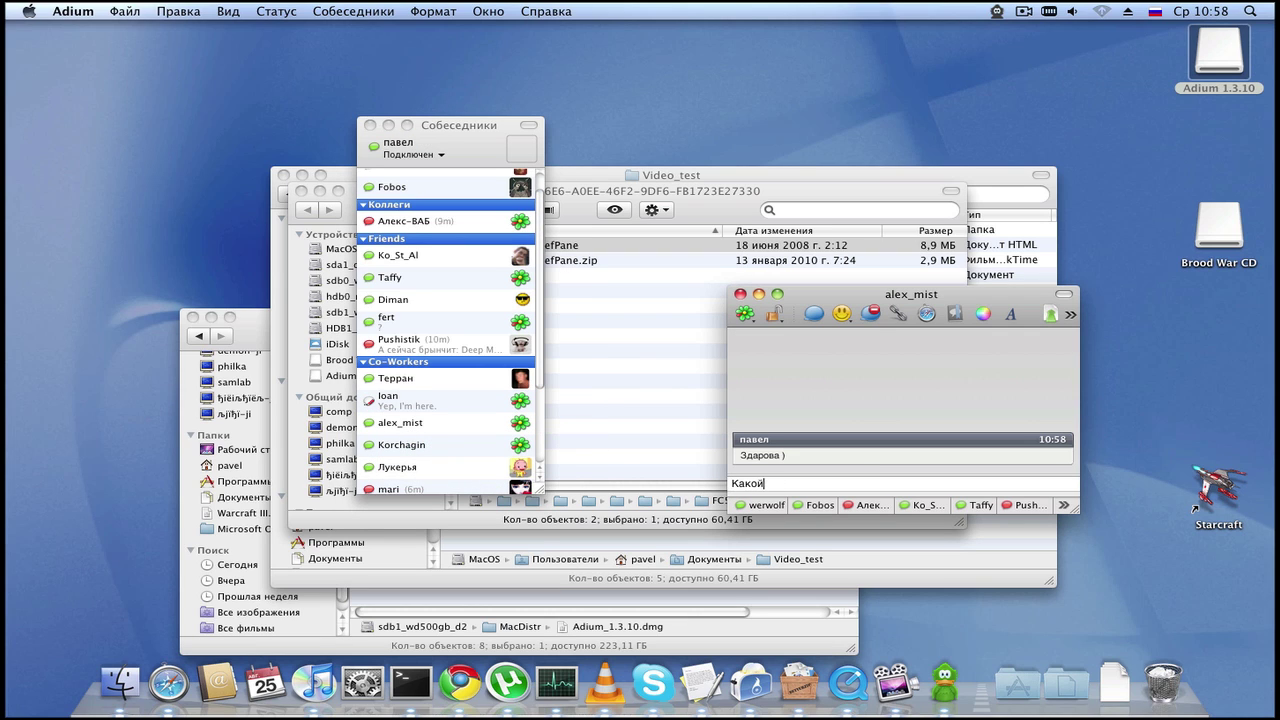
type(" клиент")
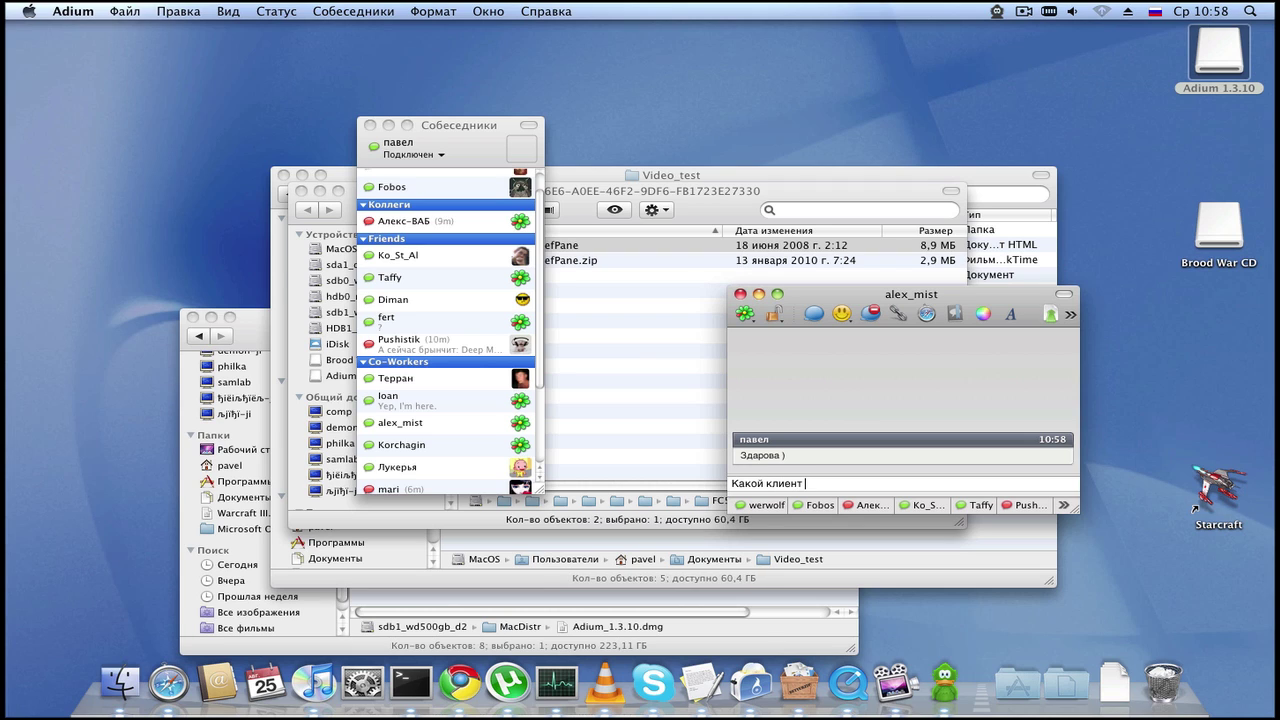
key("BackSpace")
key("BackSpace")
key("BackSpace")
key("BackSpace")
key("BackSpace")
key("BackSpace")
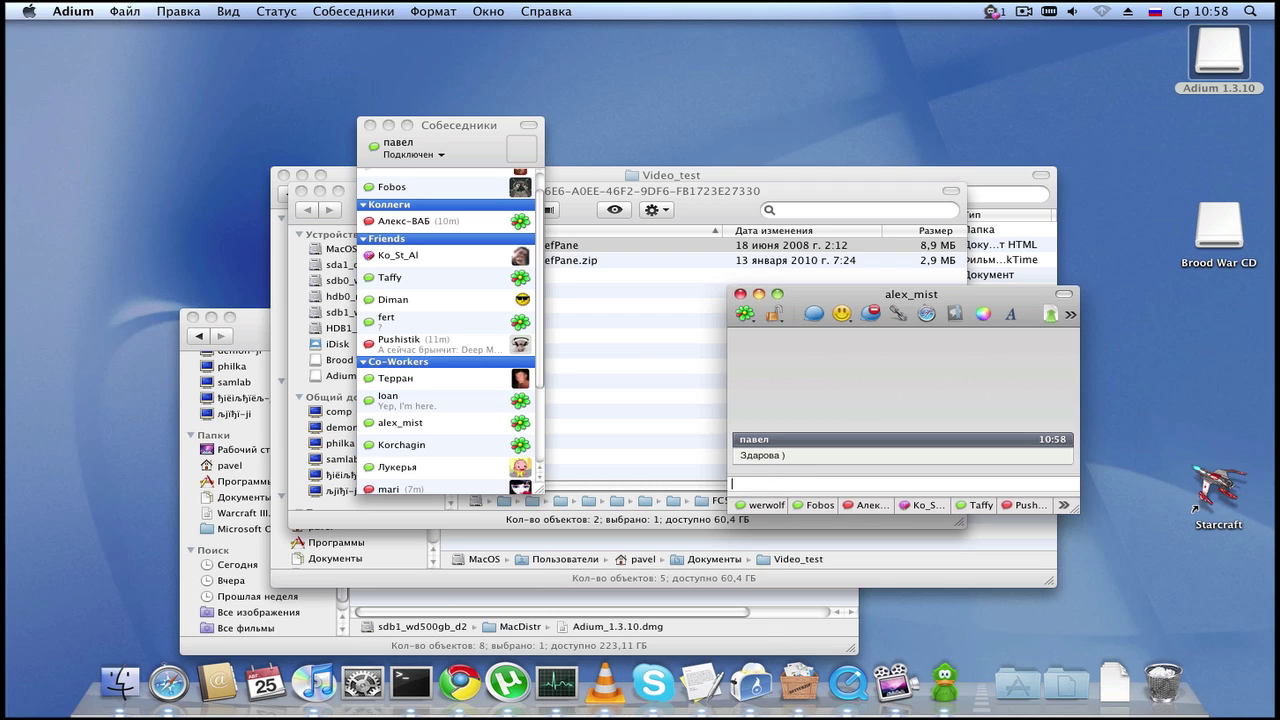
type("Как клиент")
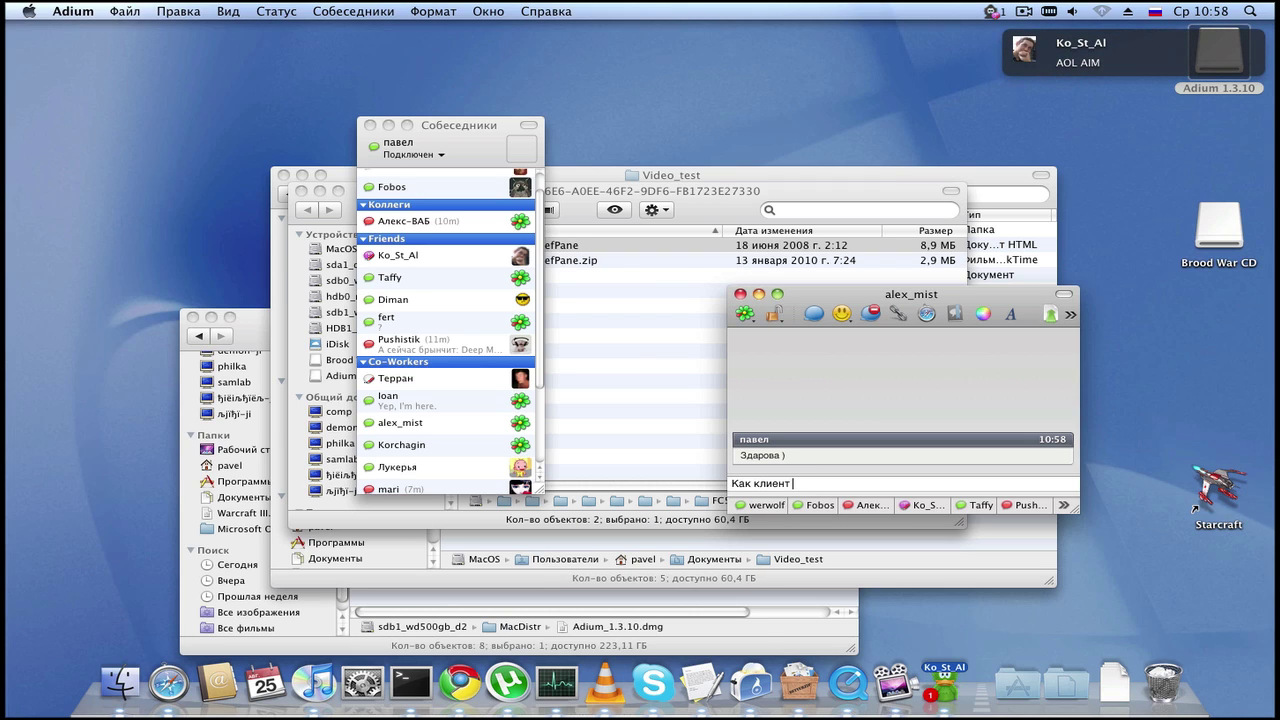
type(" иденти")
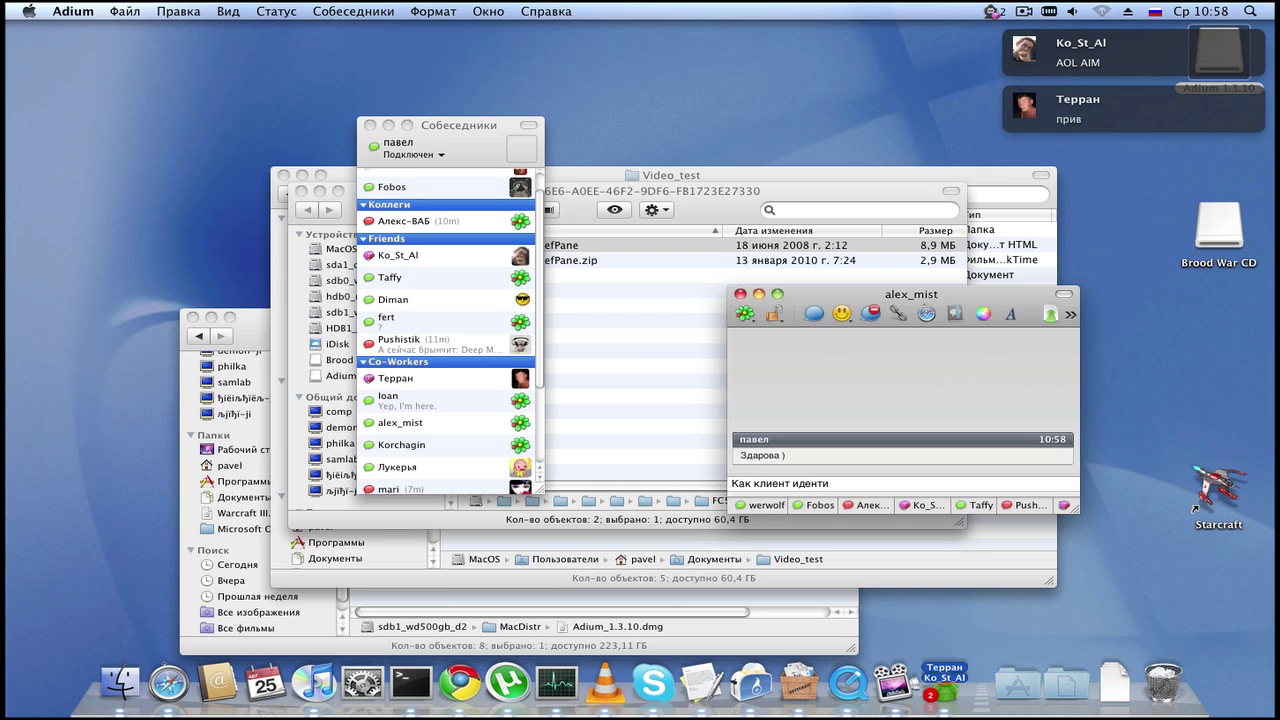
type("фицировалс")
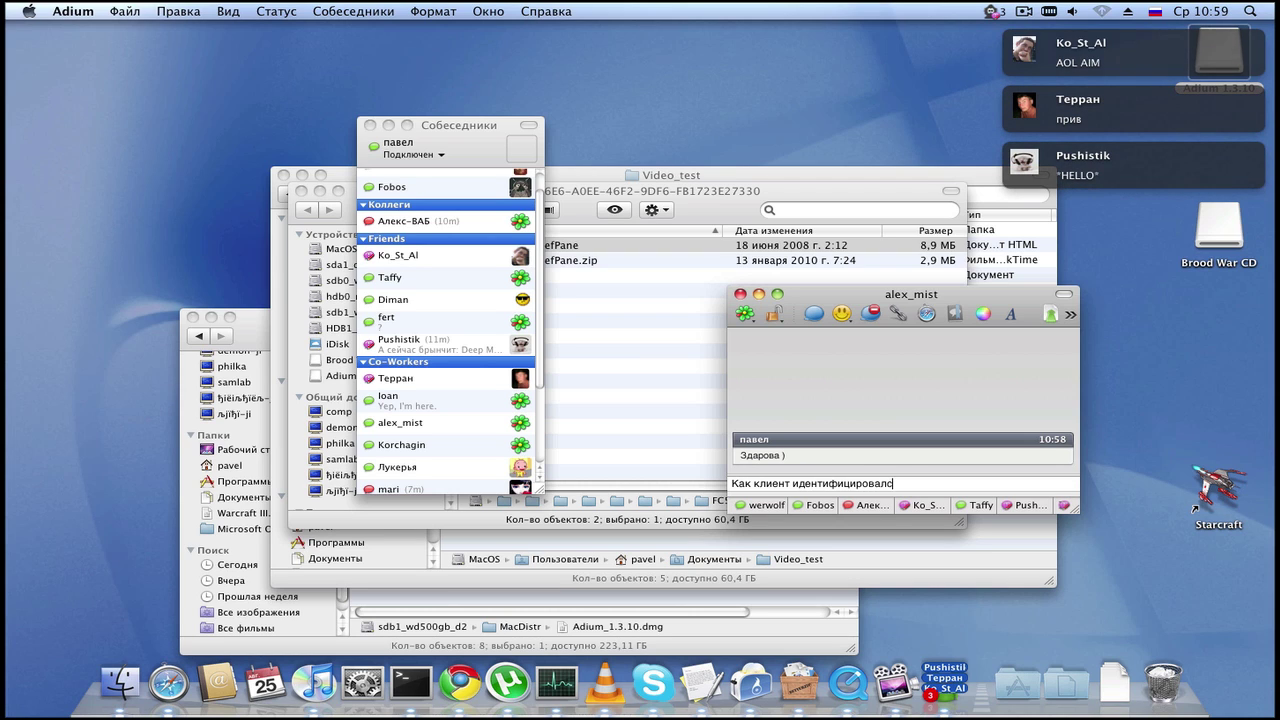
type("я? )")
key("Return")
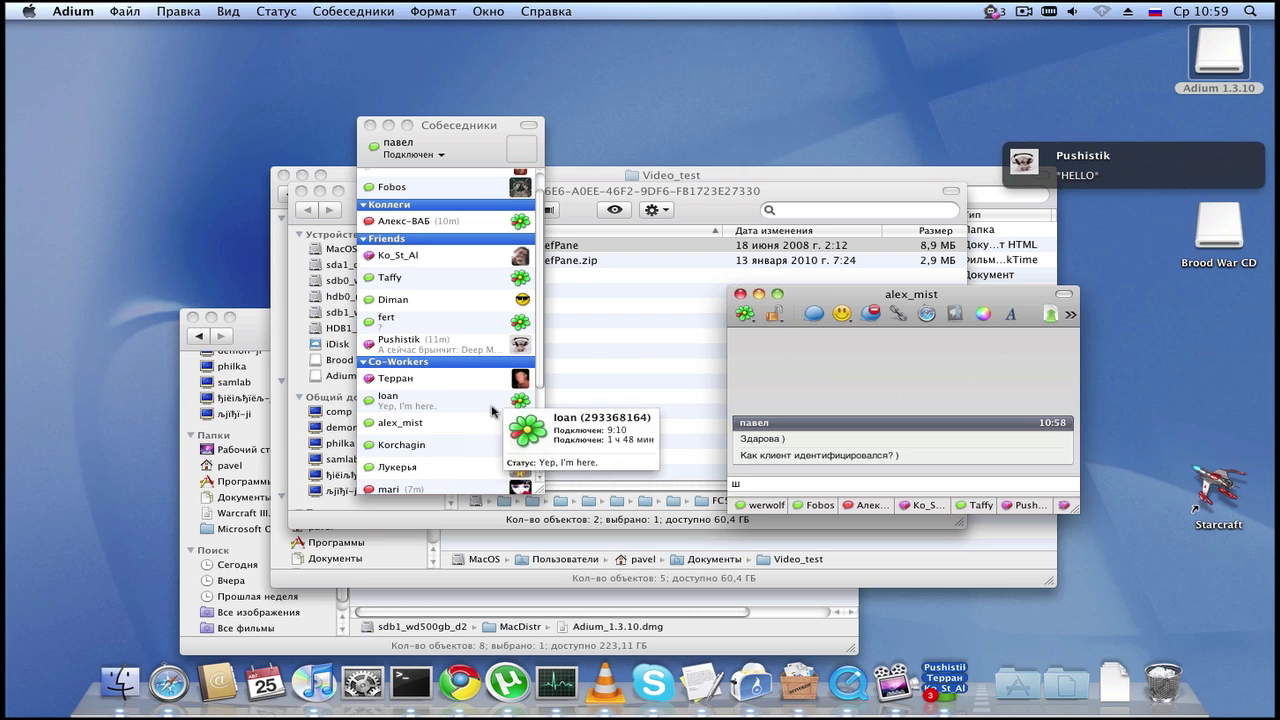
key("BackSpace")
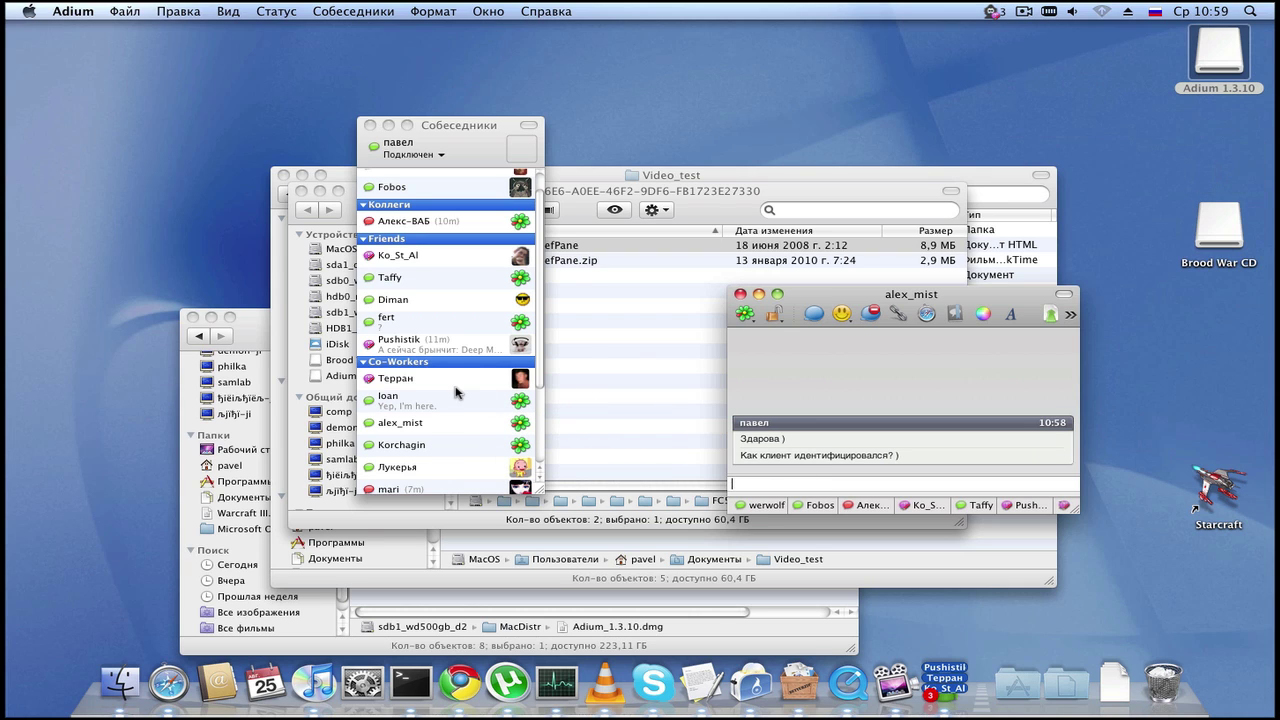
Step: Open the Co-Workers and Friends conversations with unread replies to read them
double_click(416, 381)
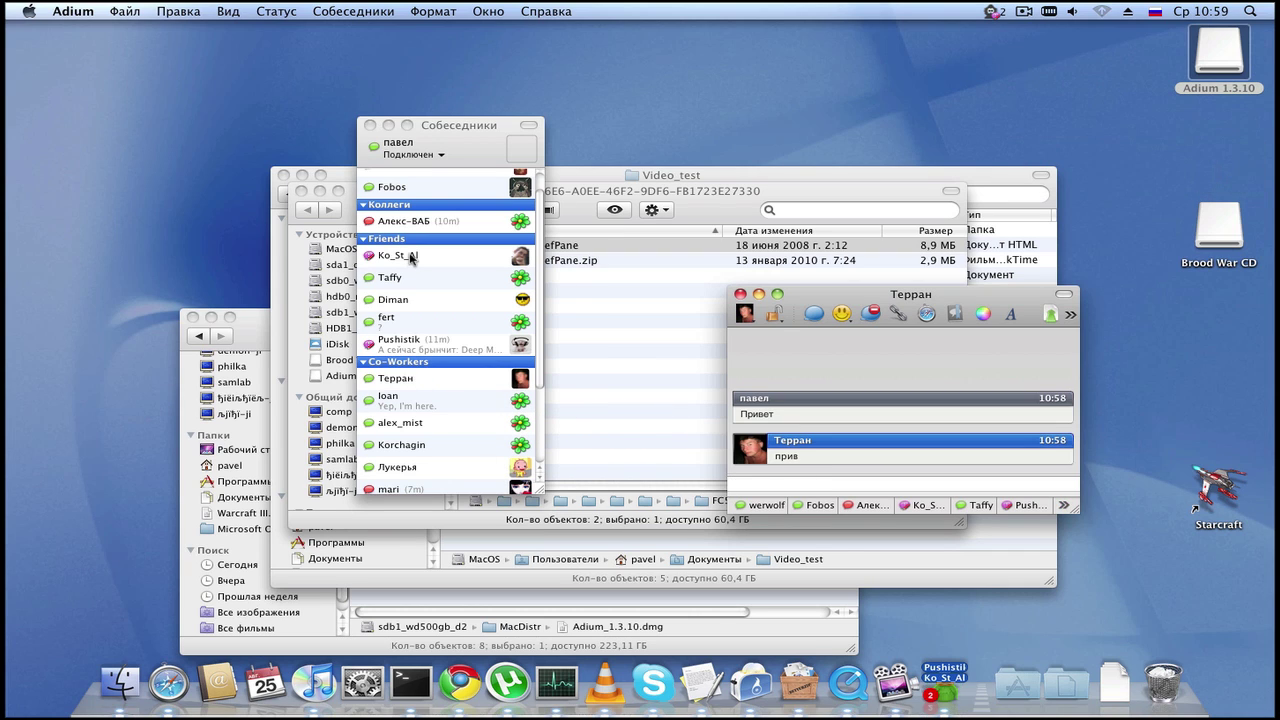
double_click(413, 345)
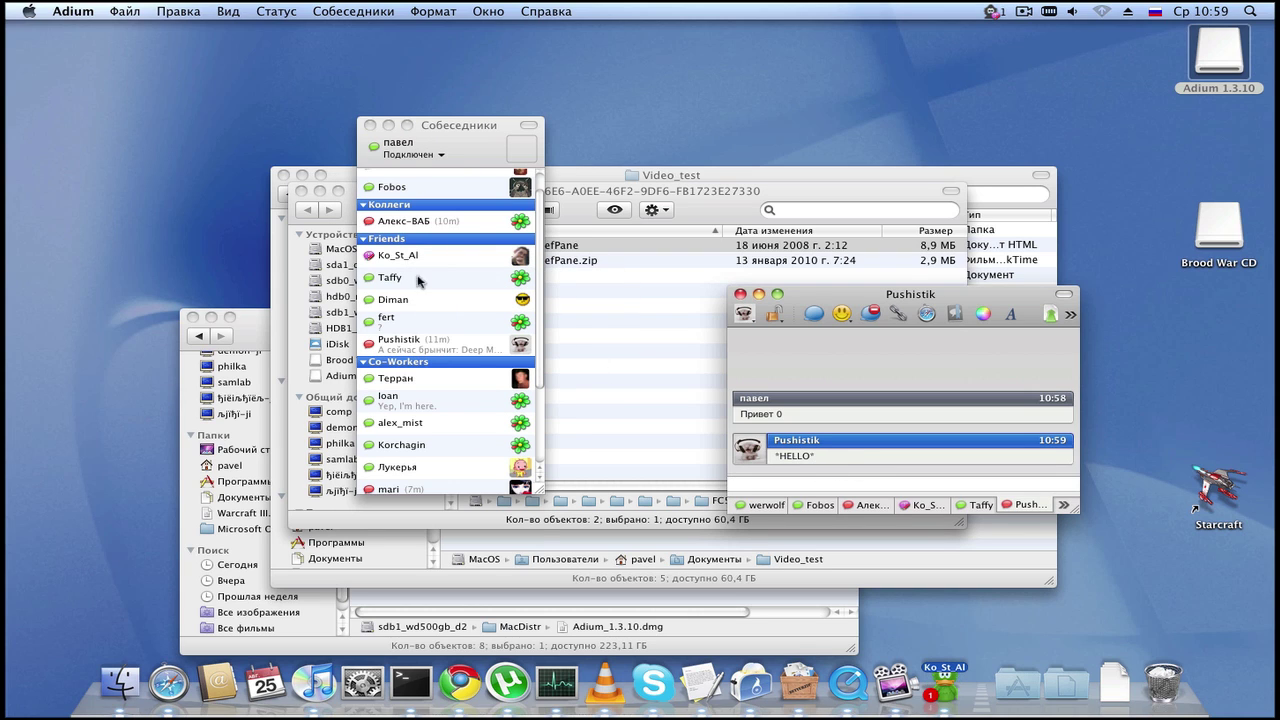
double_click(367, 255)
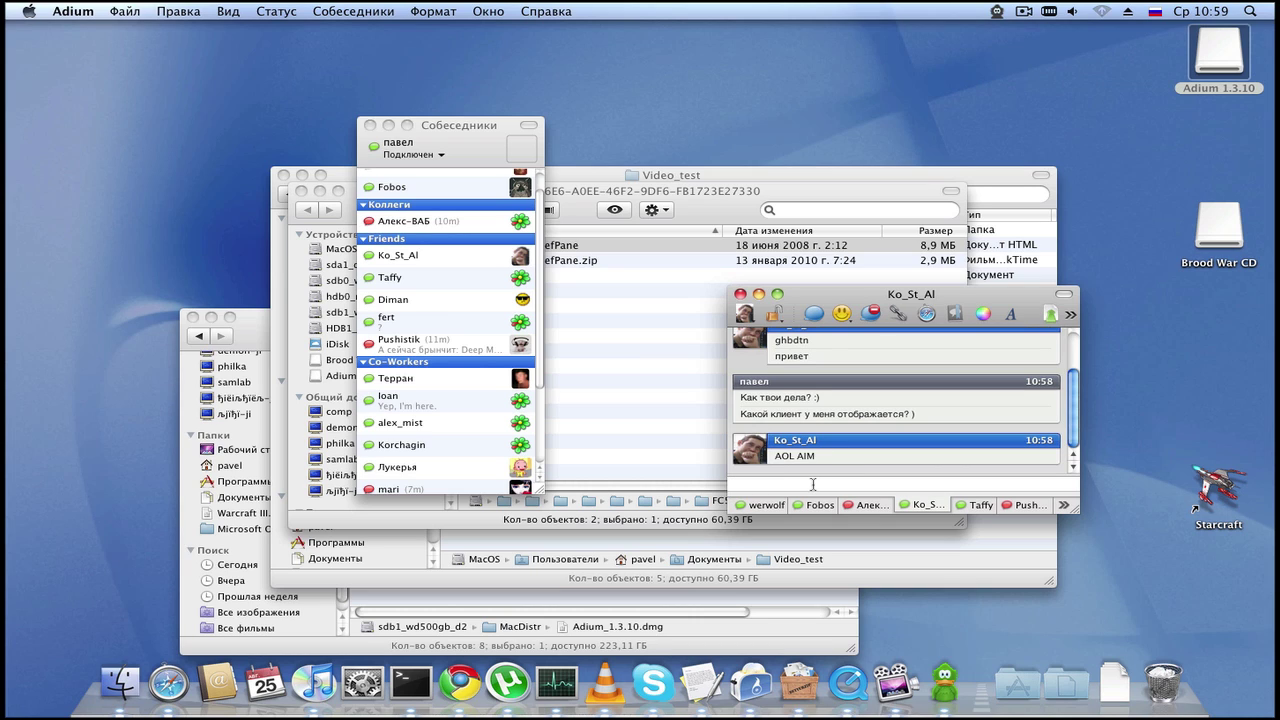
Step: Reply ':)' and 'я под маком сижу' in the Ko_St_Al chat
key("Return")
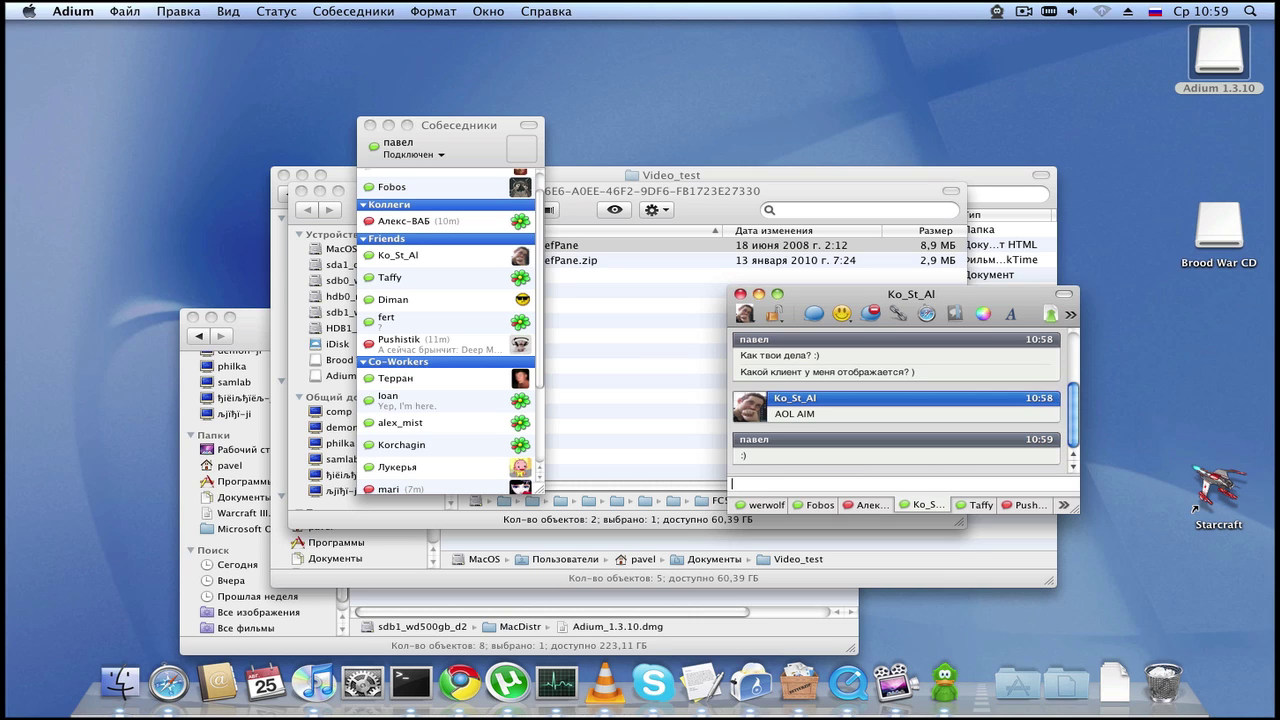
type("я под маком сижу")
key("Return")
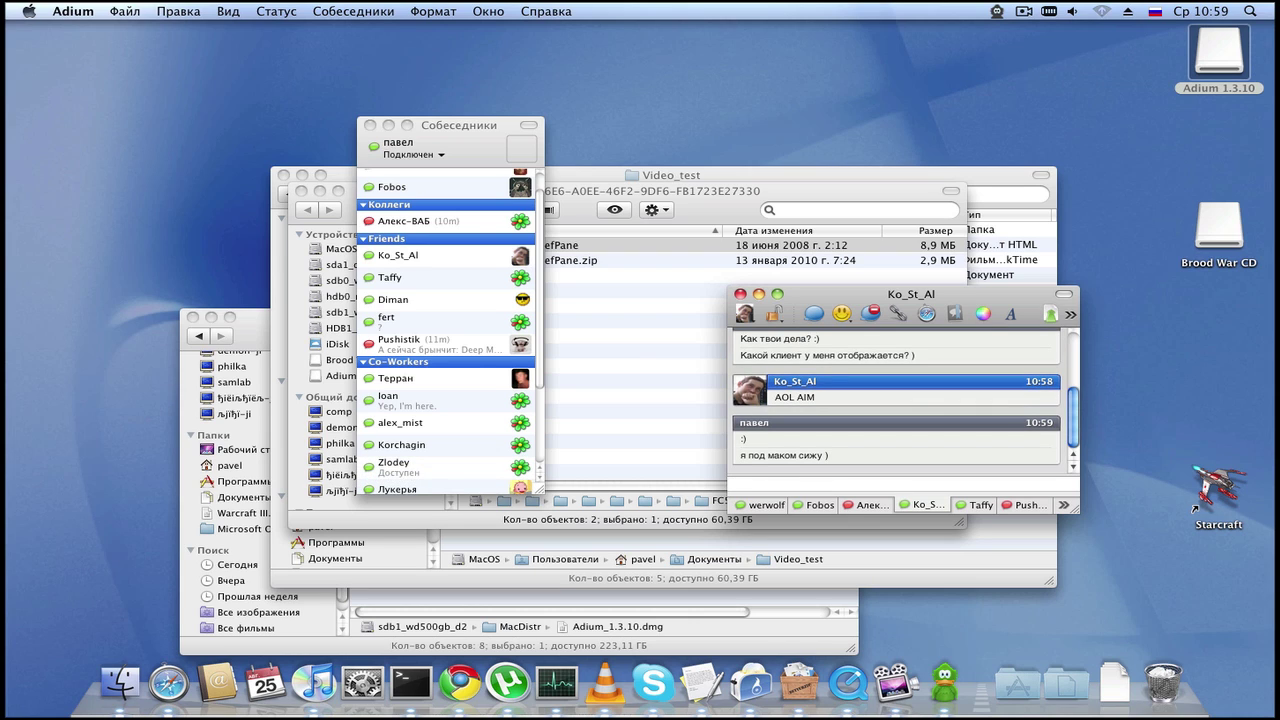
scroll(455, 372, "down", 3)
scroll(455, 372, "down", 2)
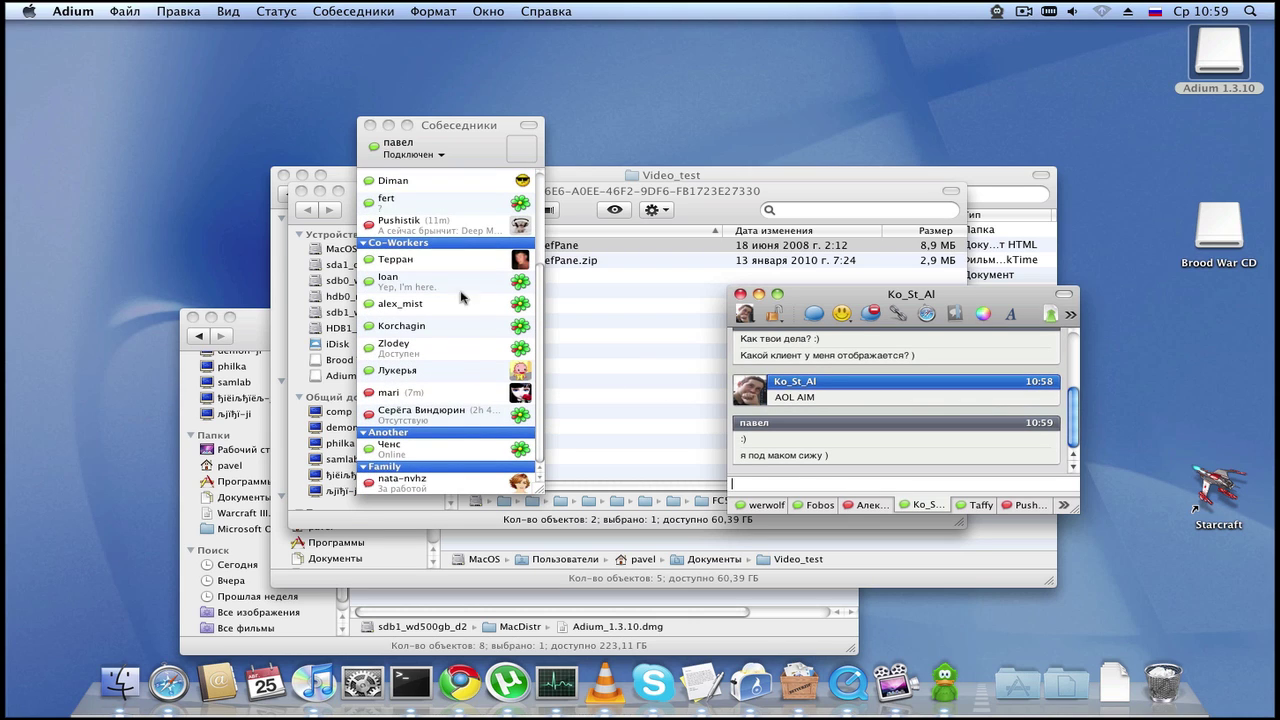
Step: Greet Korchagin with 'Привет )' and 'гы гы )' in a new chat
double_click(418, 345)
left_click(418, 330)
double_click(420, 338)
type("Привет )")
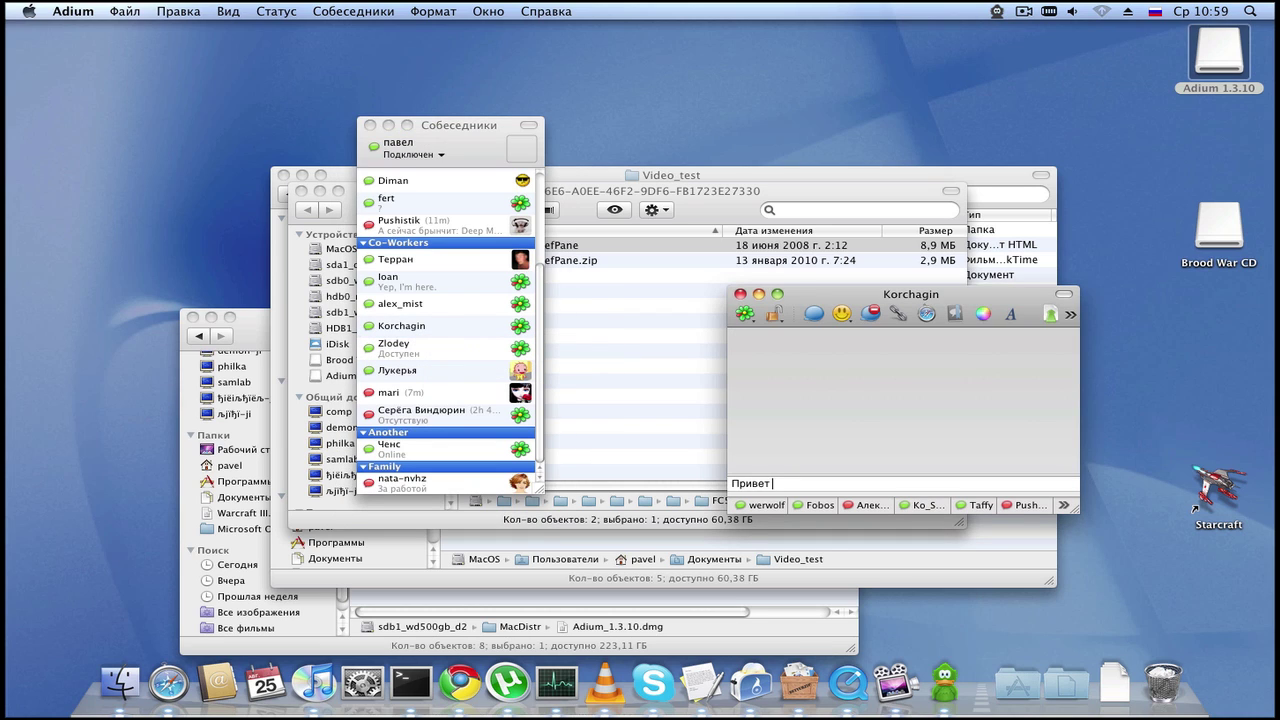
key("Return")
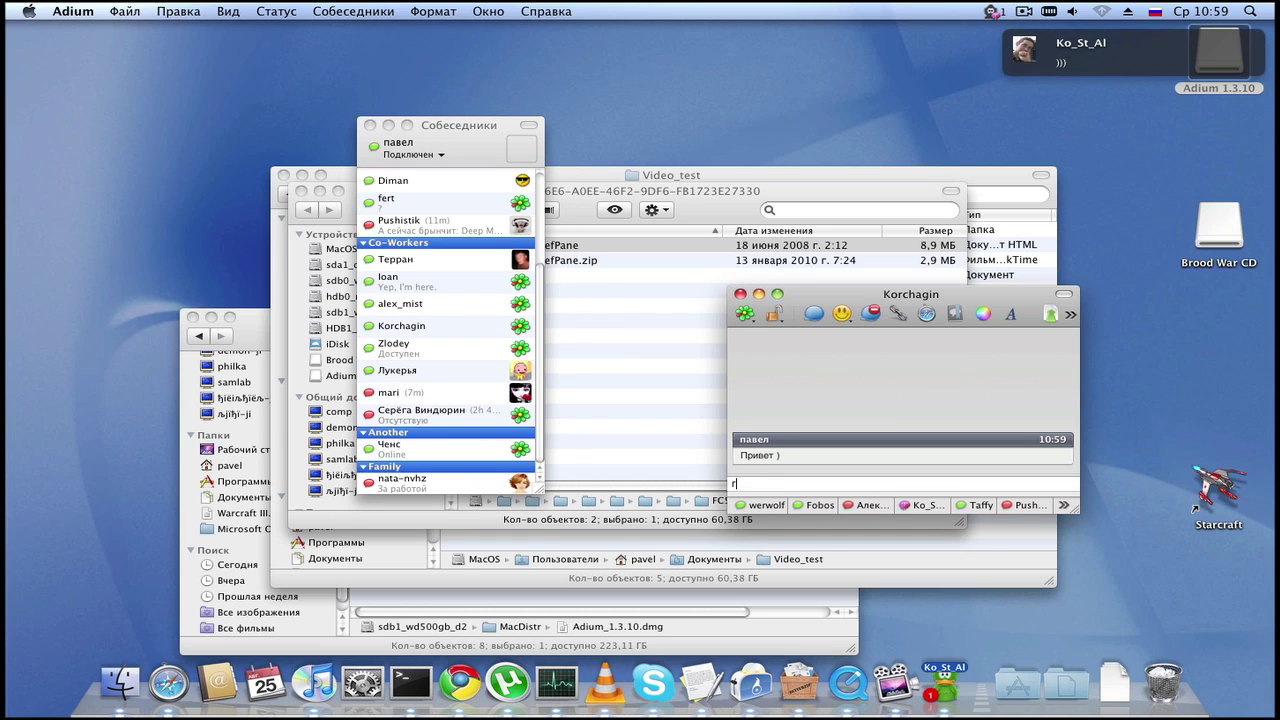
type("гы гы )")
key("Return")
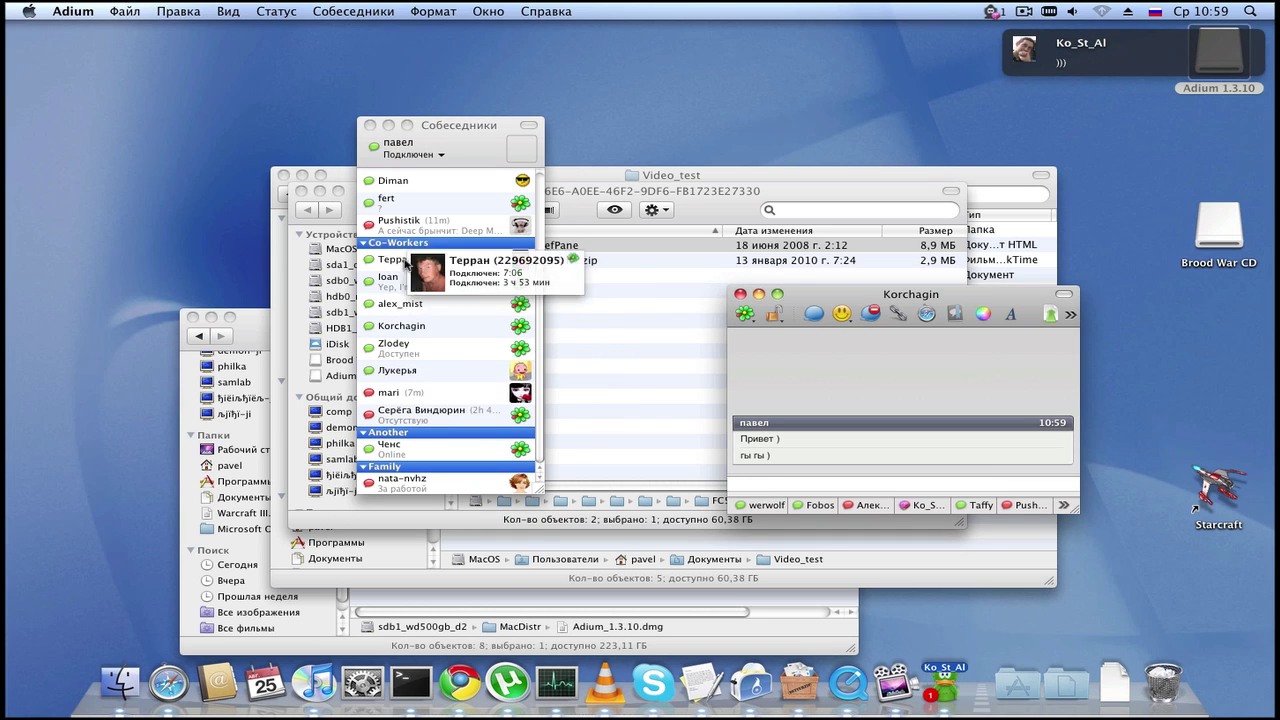
left_click(408, 330)
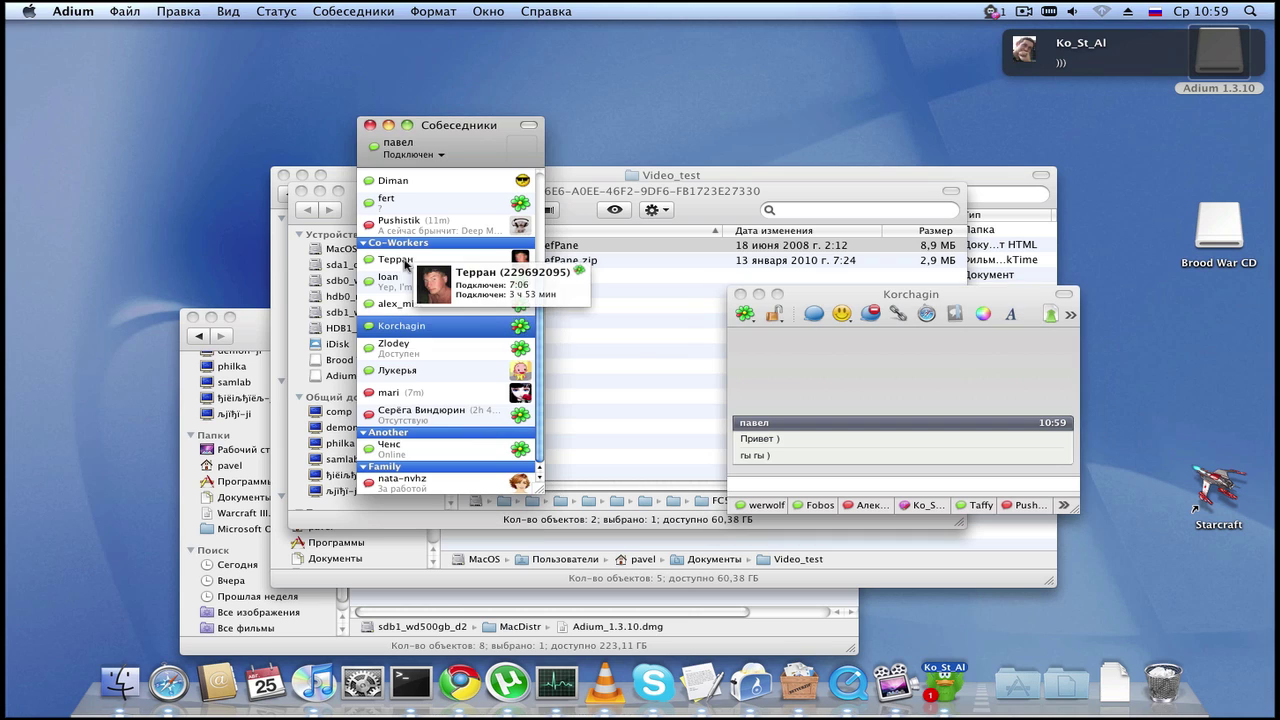
Step: Send 'Привет злодей' to Zlodey and 'Прив' to mari
double_click(395, 345)
type("Привет ")
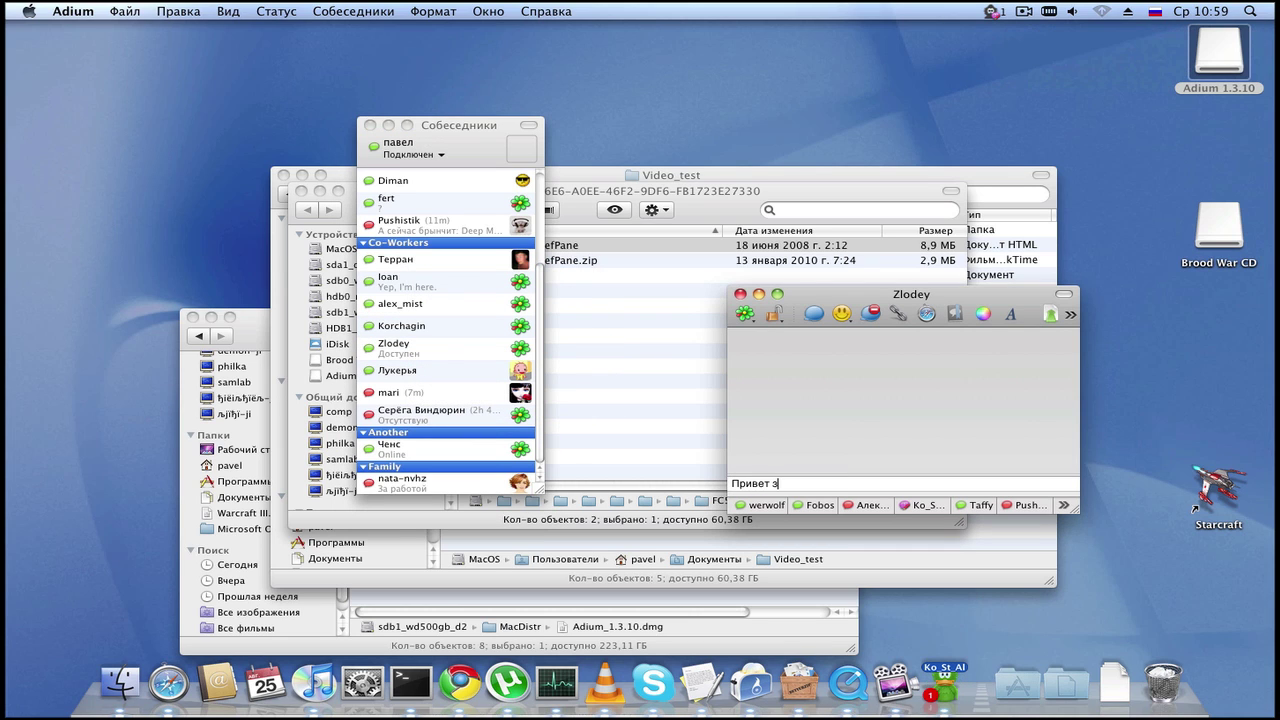
type("злодей")
key("Return")
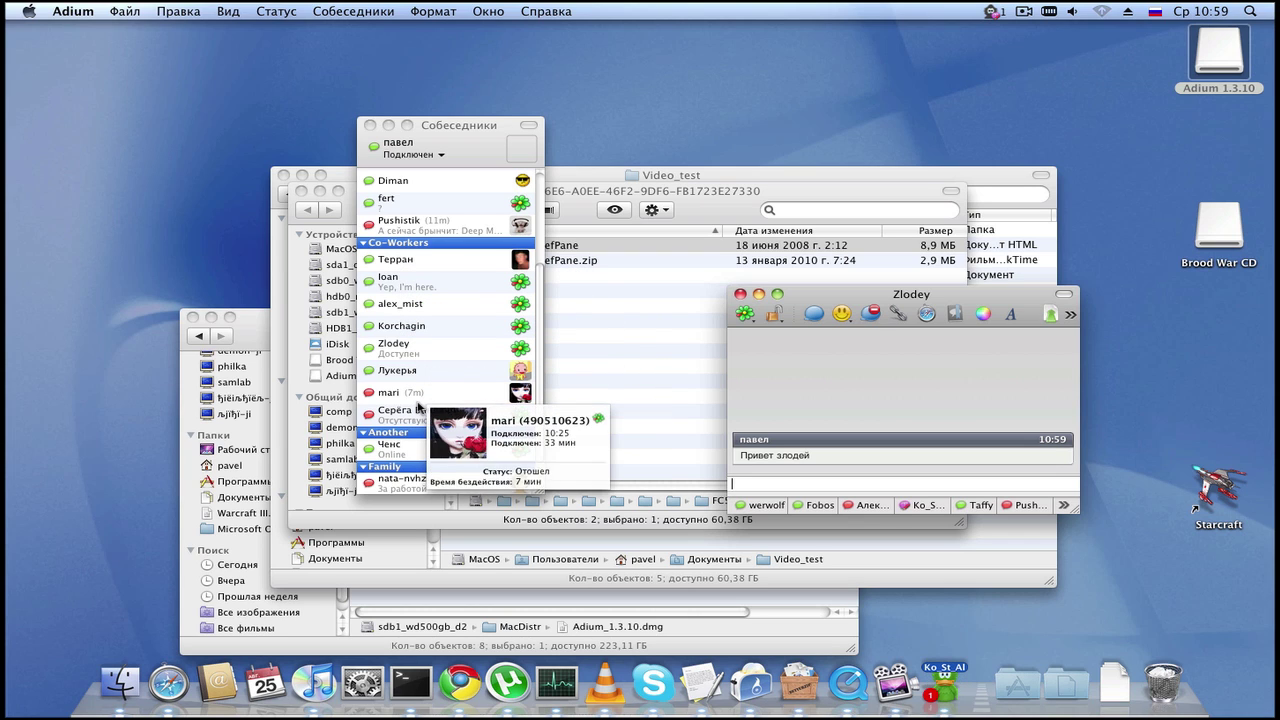
double_click(417, 399)
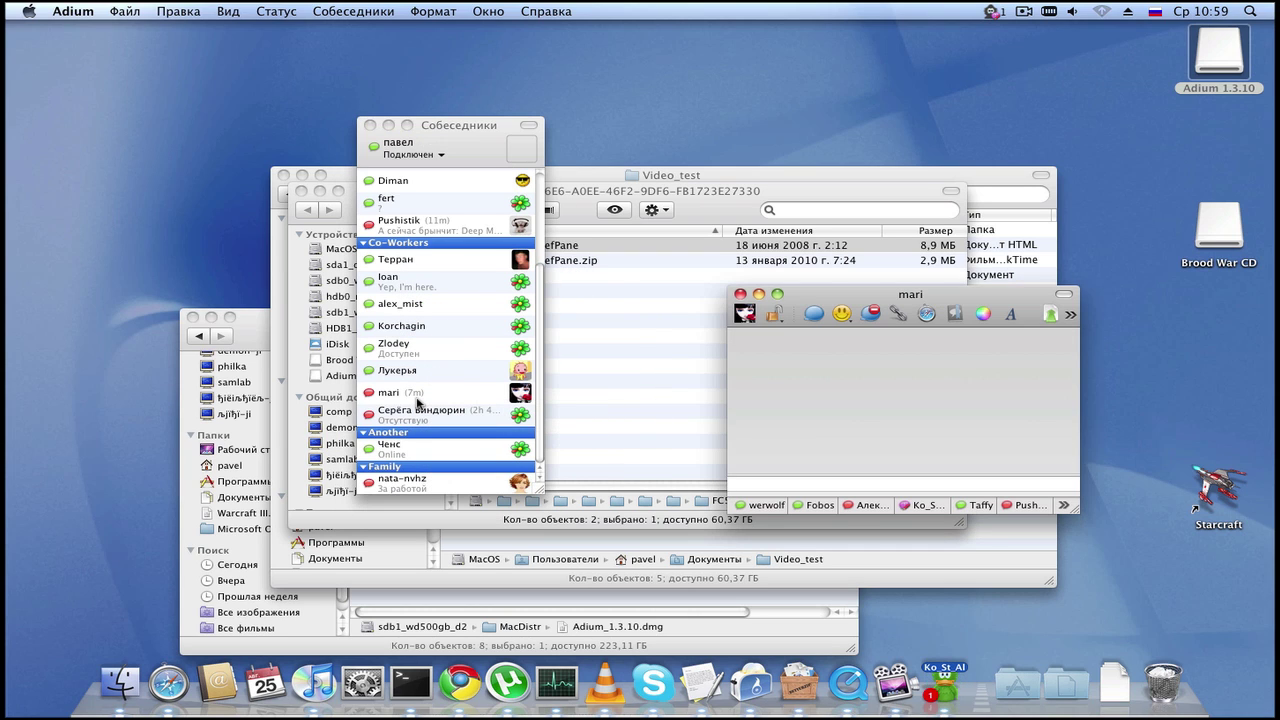
type("Привет )")
key("Return")
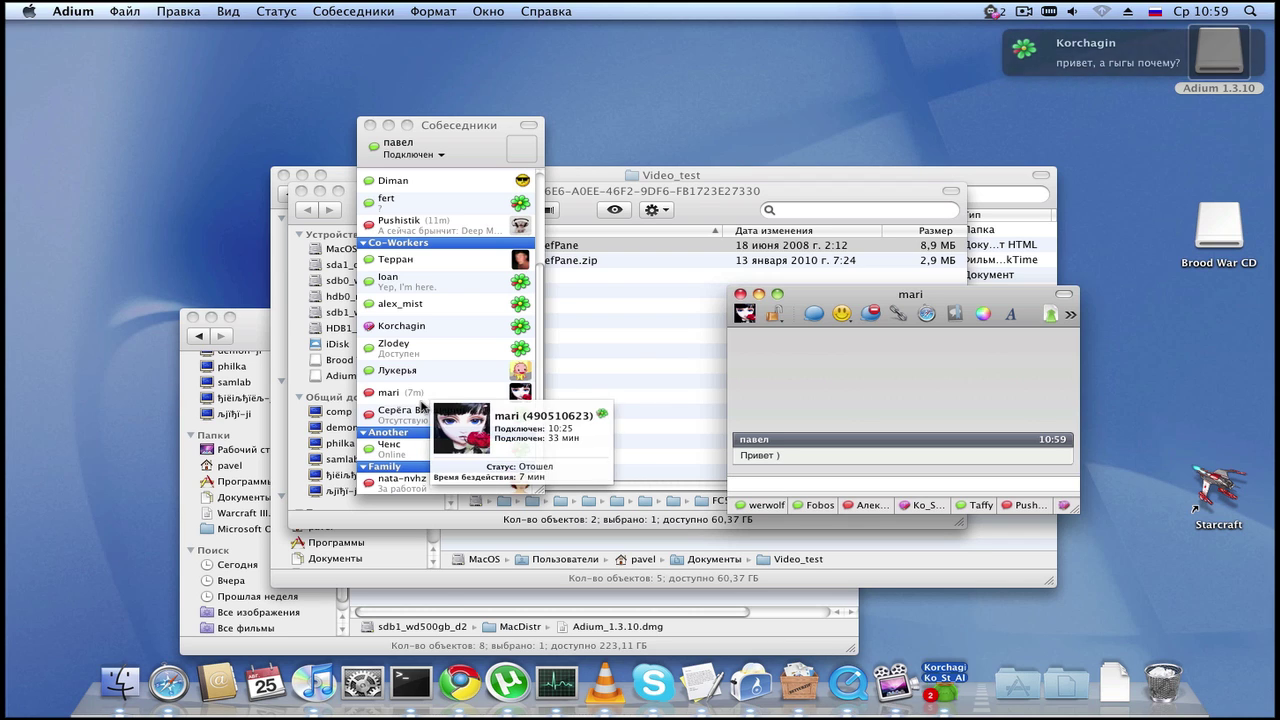
double_click(410, 410)
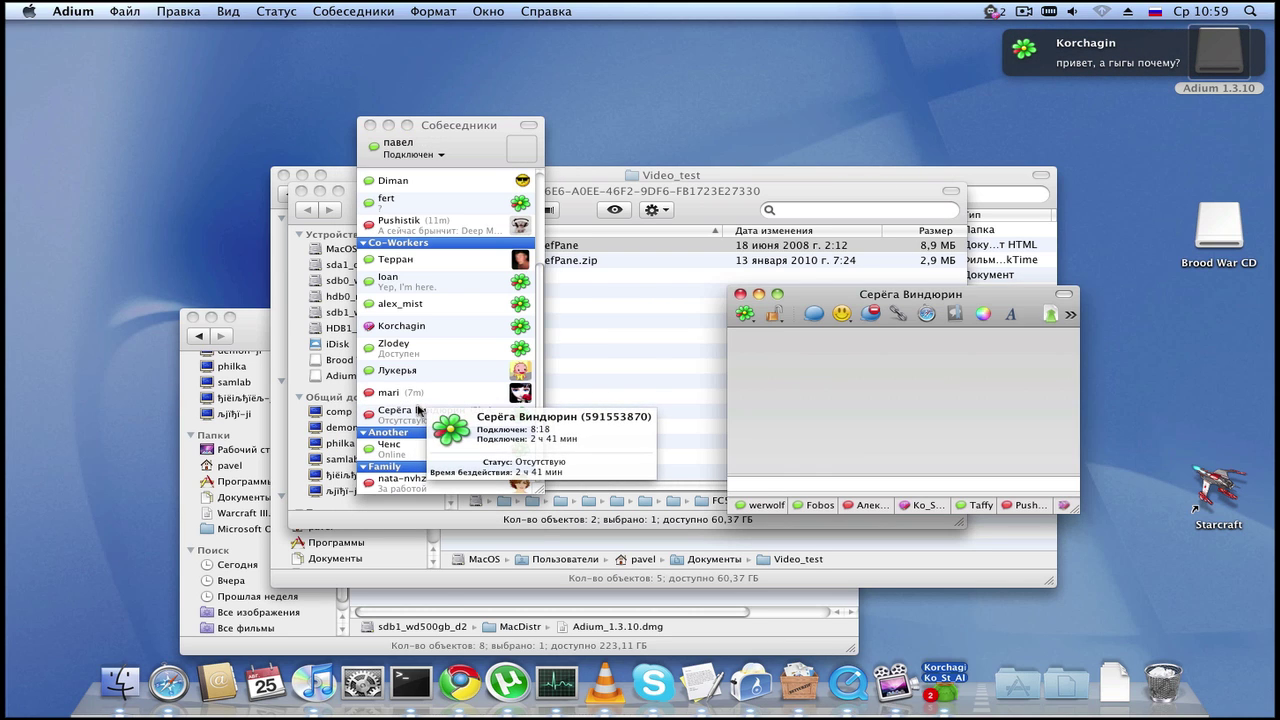
type("Здарова Се")
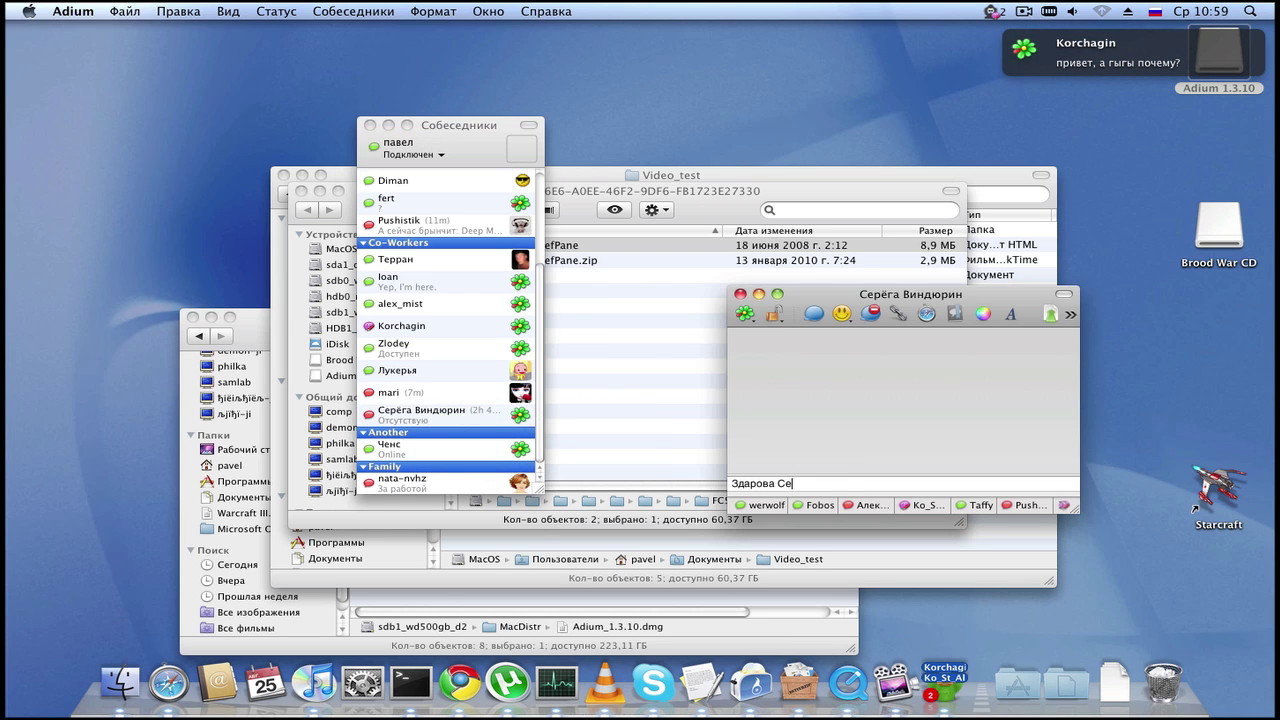
type("рг")
key("BackSpace")
type("жант )")
key("Return")
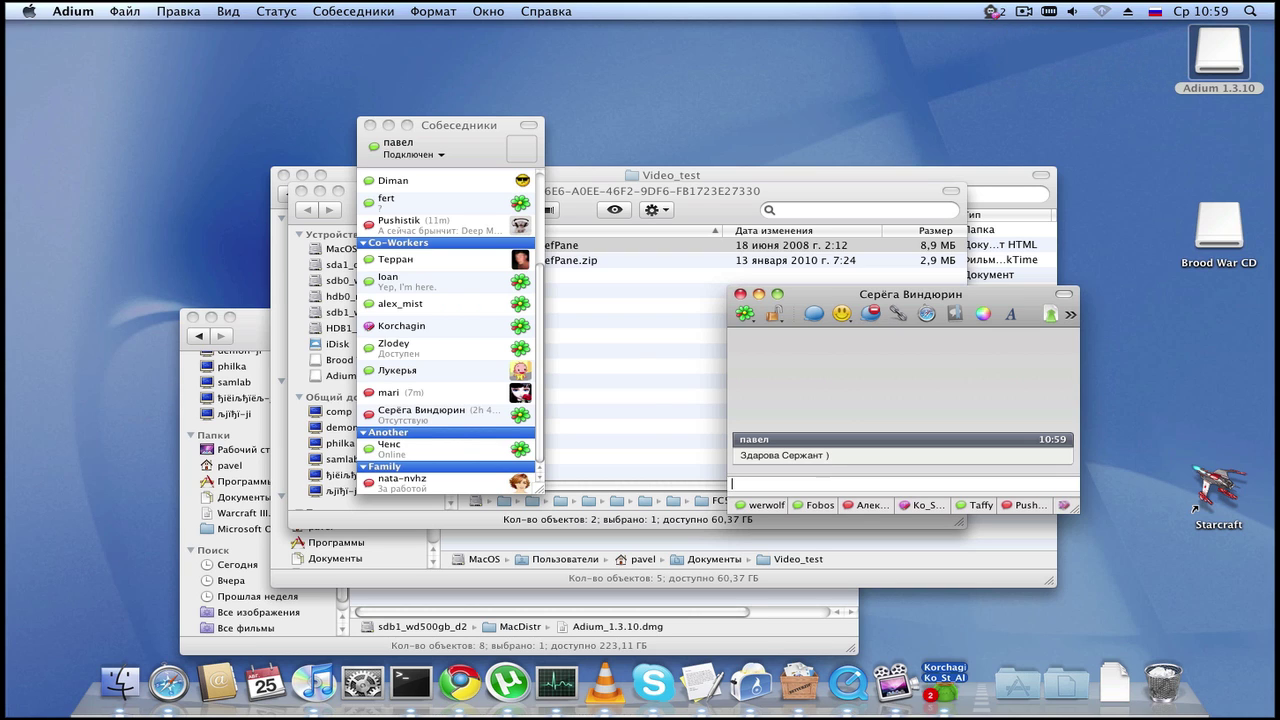
mouse_move(420, 410)
type("Я")
double_click(485, 450)
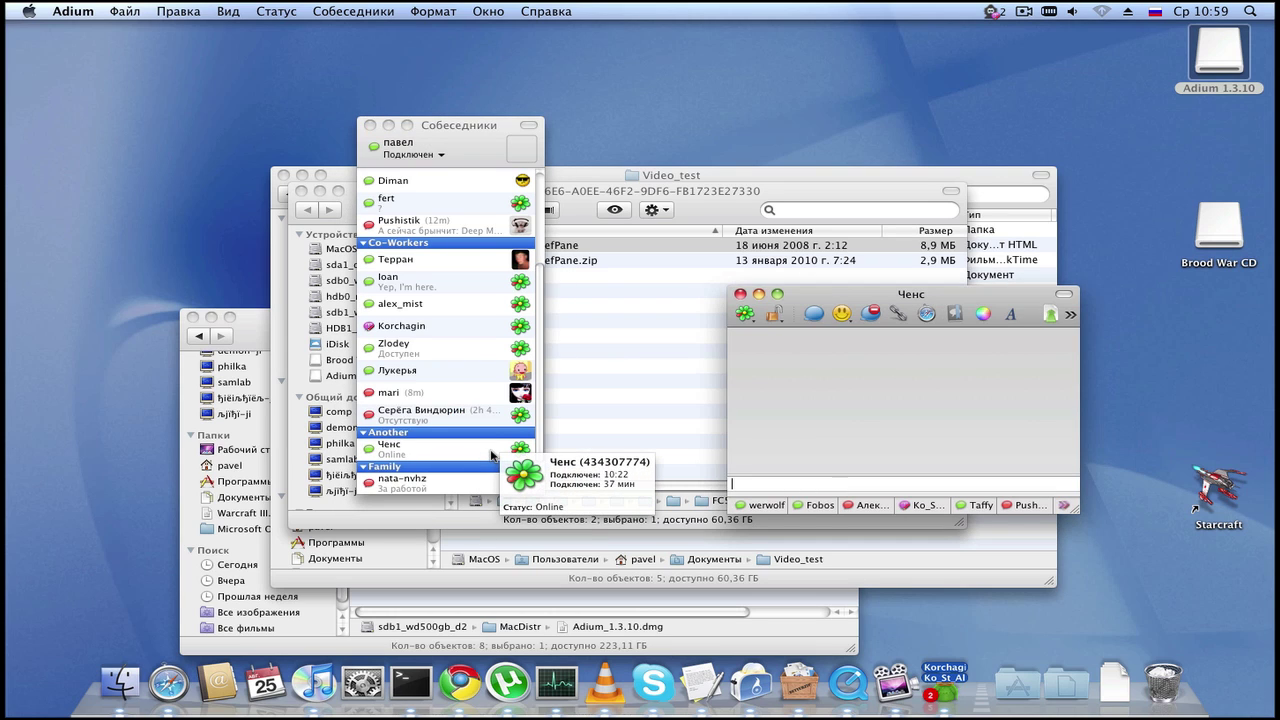
type("Здарова Санё")
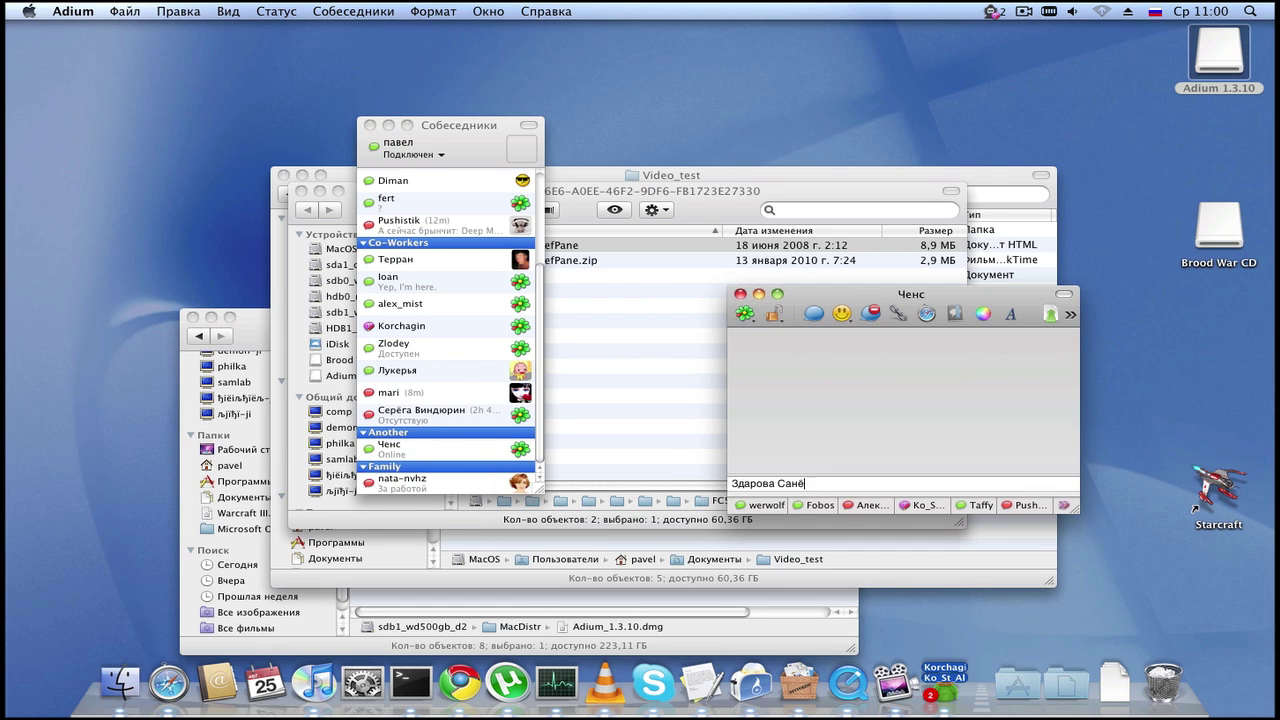
type("к")
key("Return")
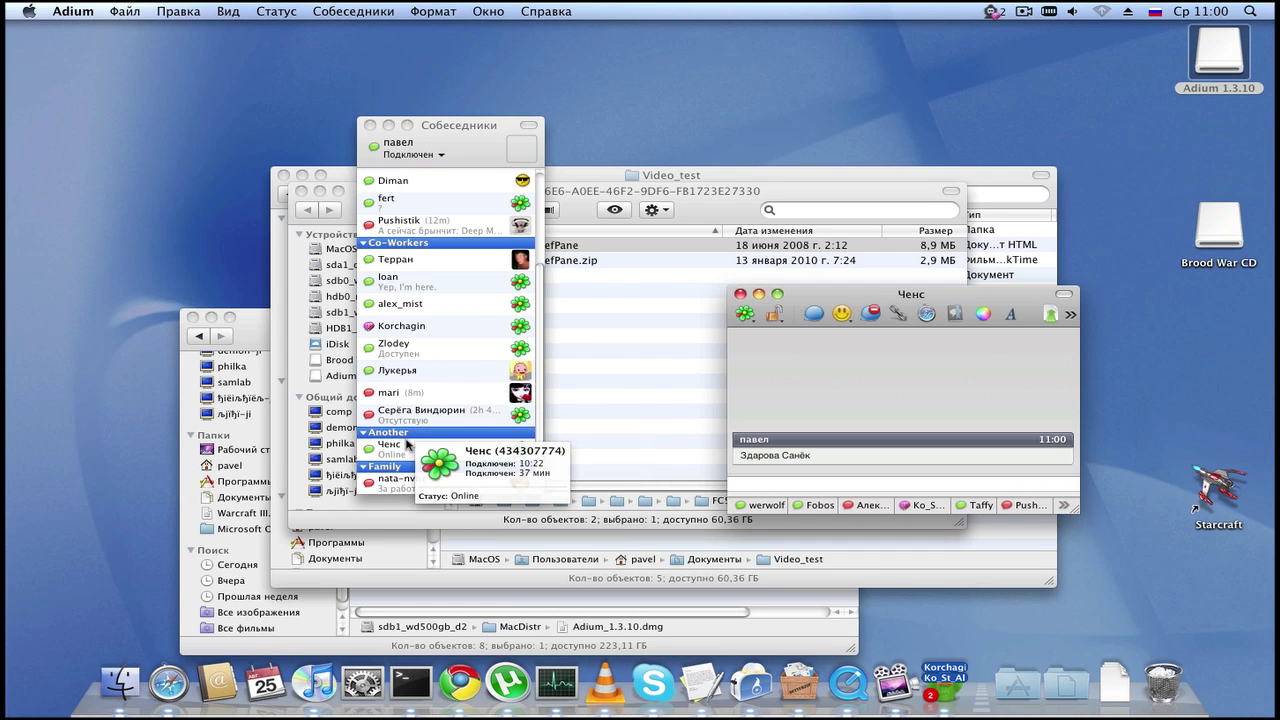
left_click(407, 444)
double_click(427, 486)
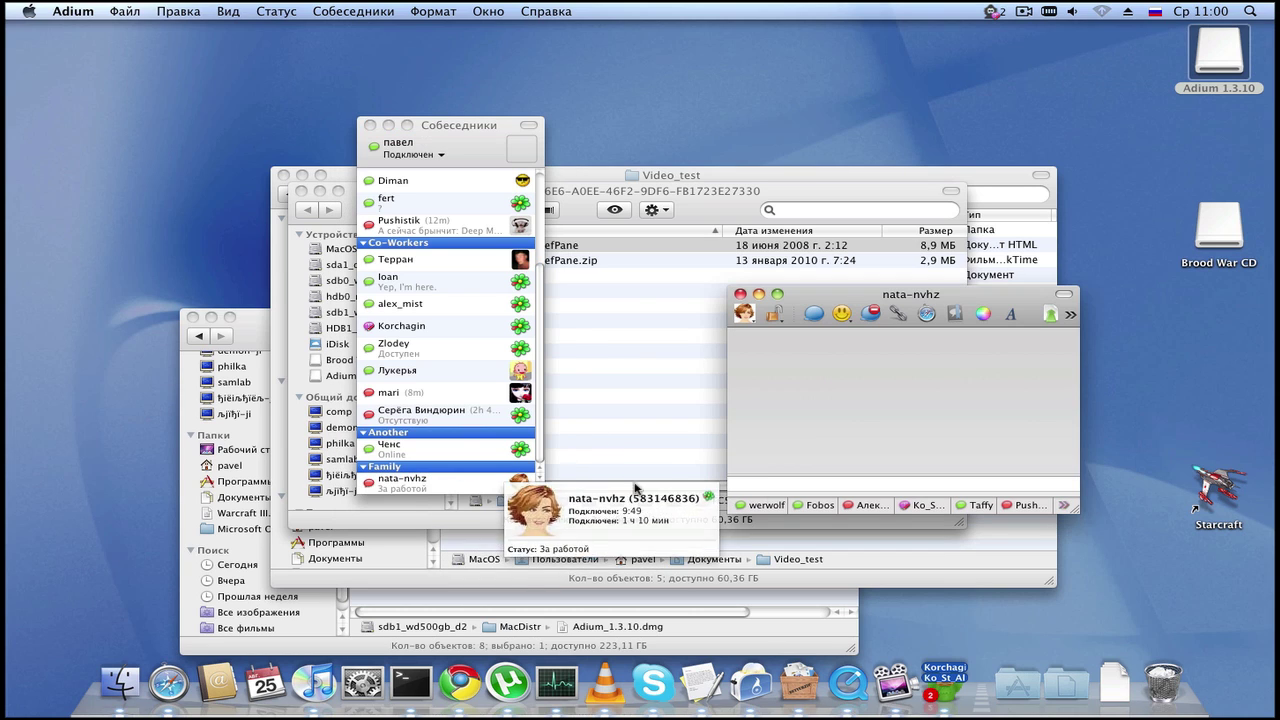
type("Привет ")
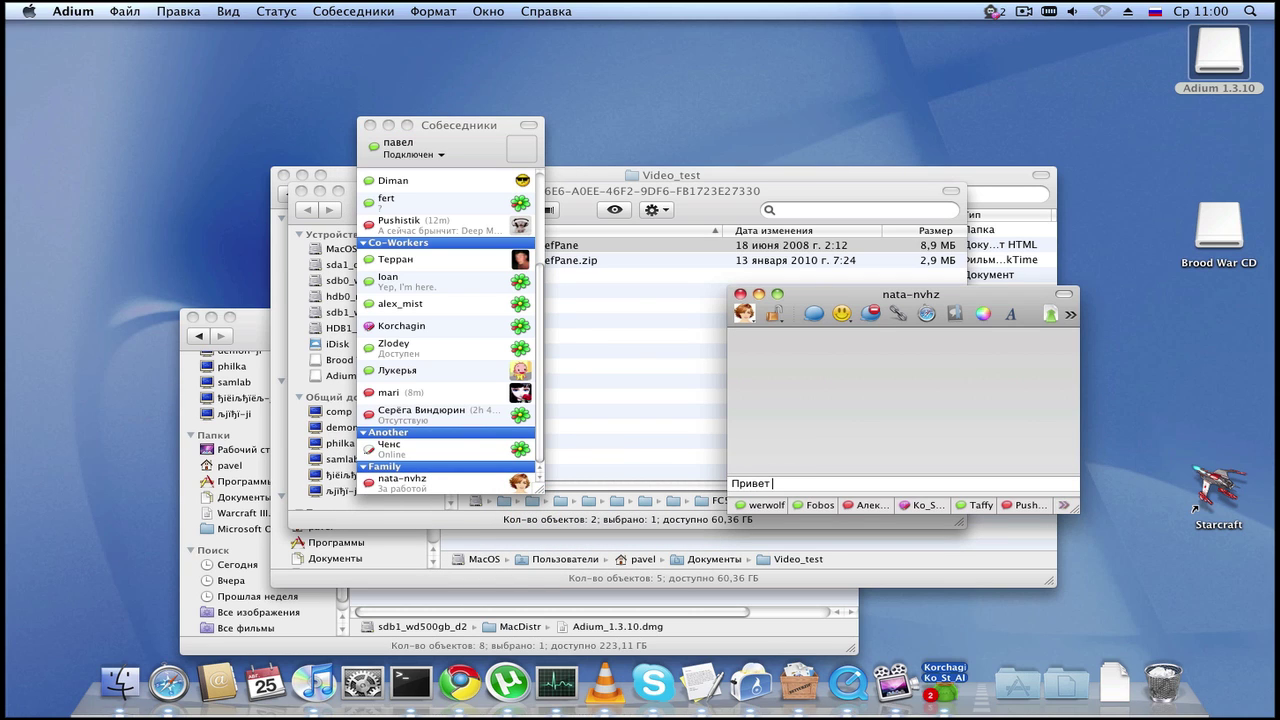
type(":)")
key("Return")
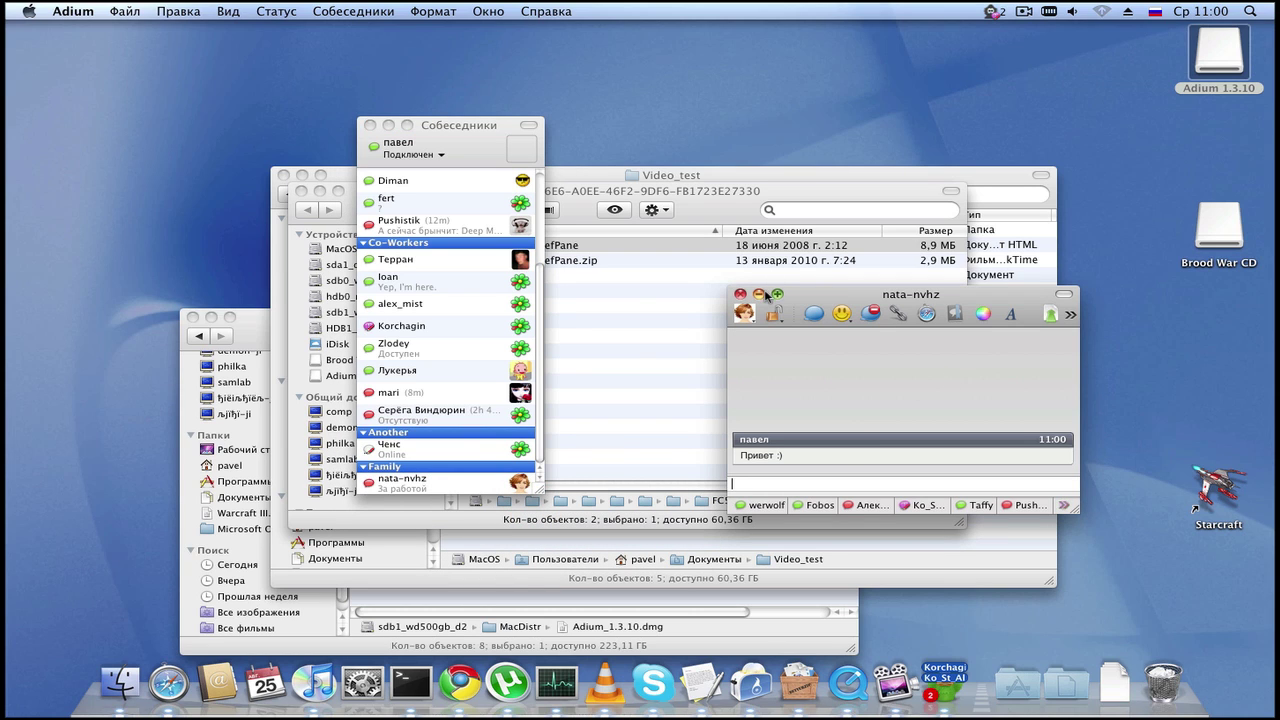
key("super+m")
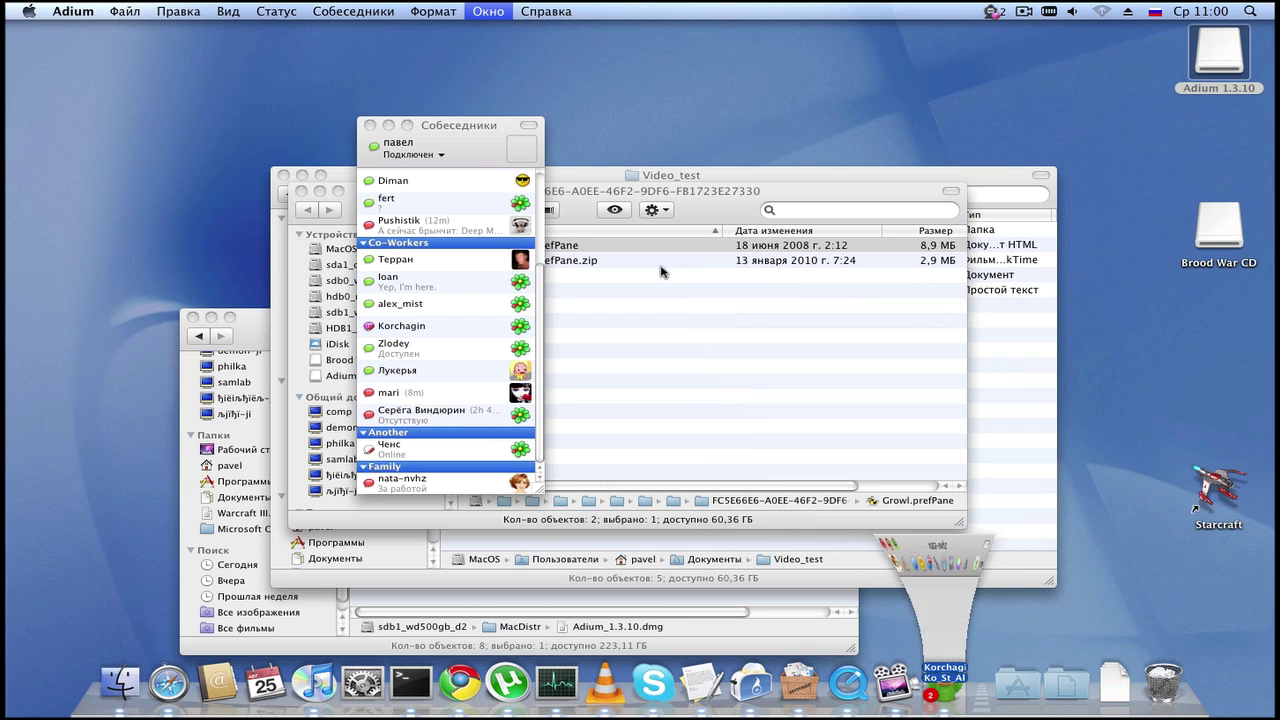
key("super+m")
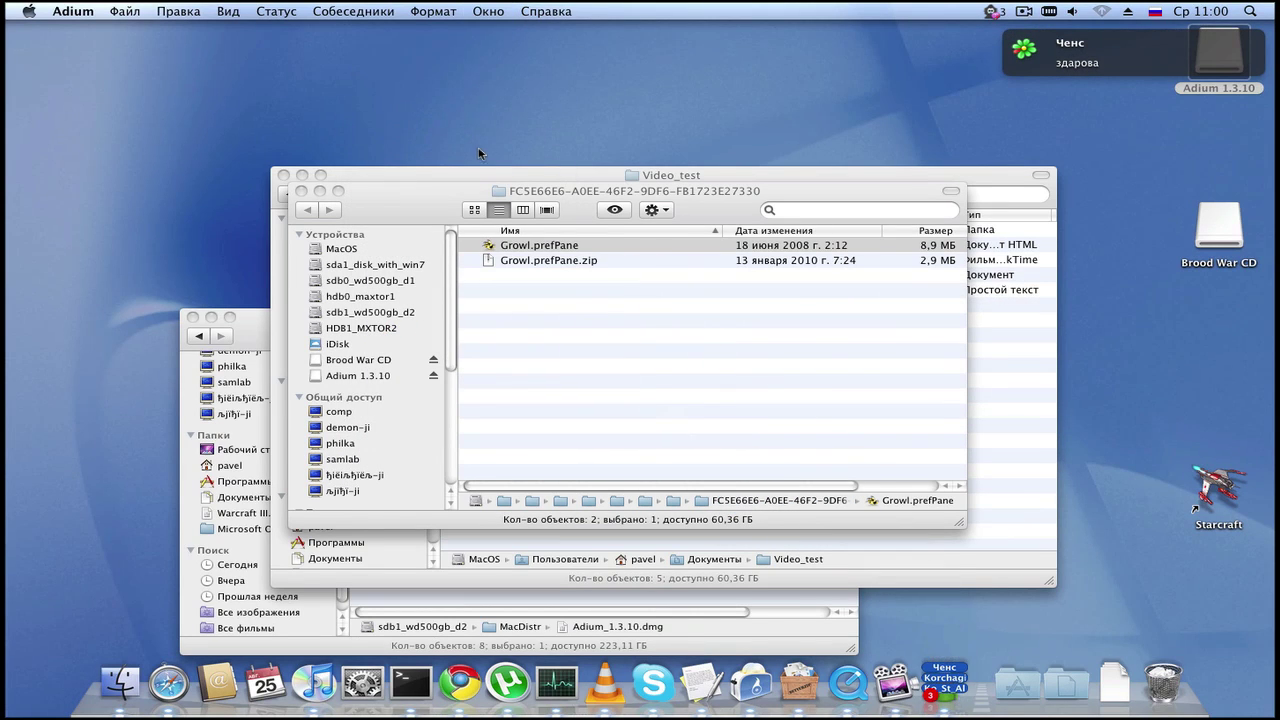
left_click(945, 683)
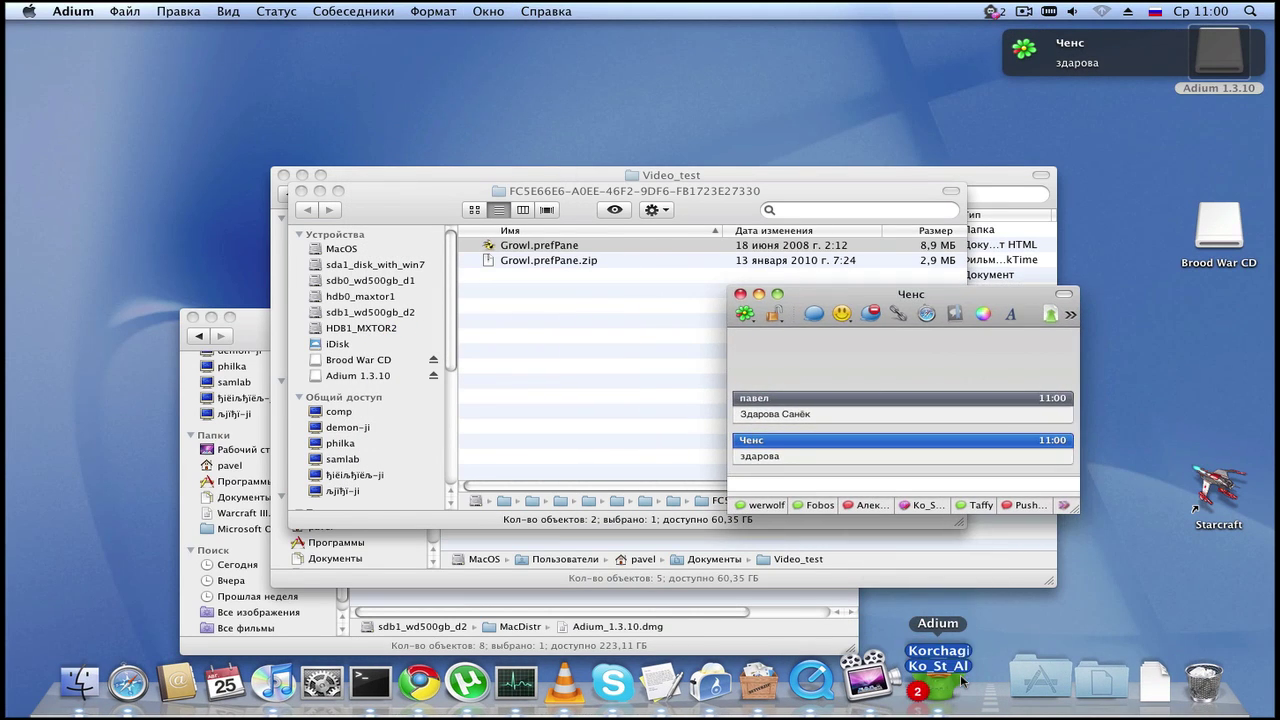
left_click(958, 680)
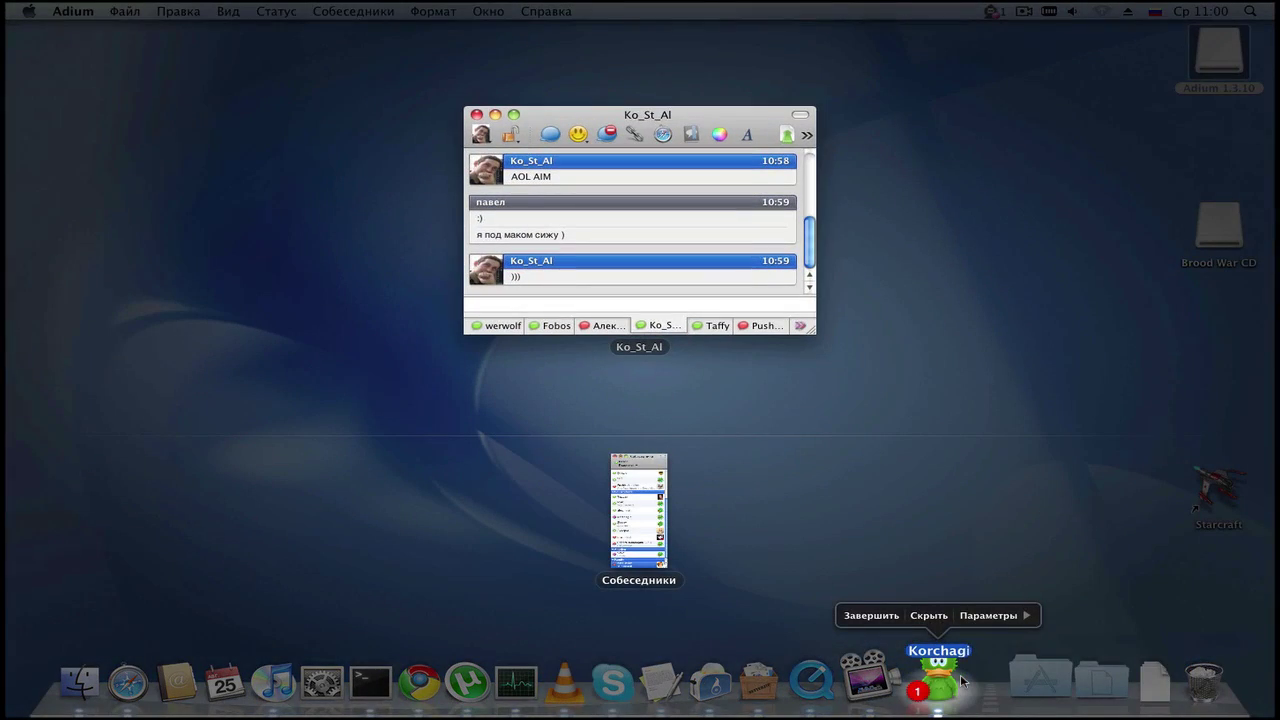
left_click(763, 486)
Step: Close the Growl files folder window and minimize Ko_St_Al, leaving Video_test in front
left_click(877, 283)
key("super+w")
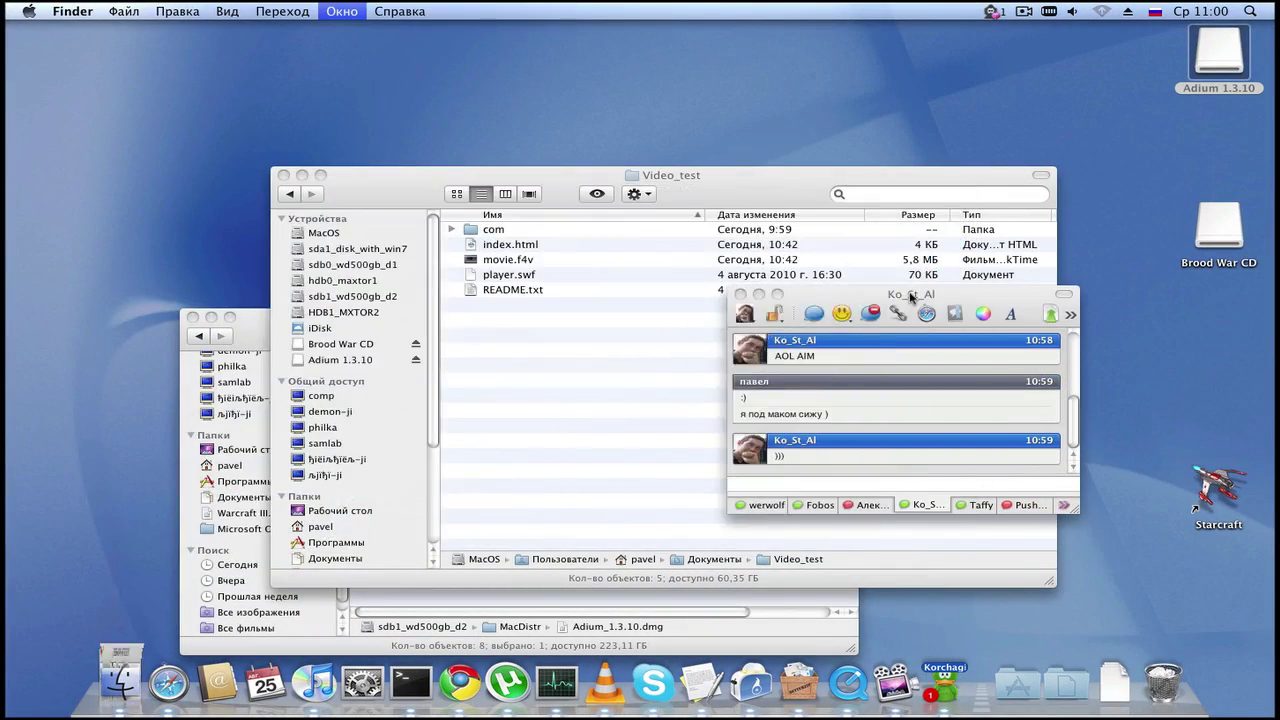
left_click(911, 305)
left_click(1076, 342)
key("super+m")
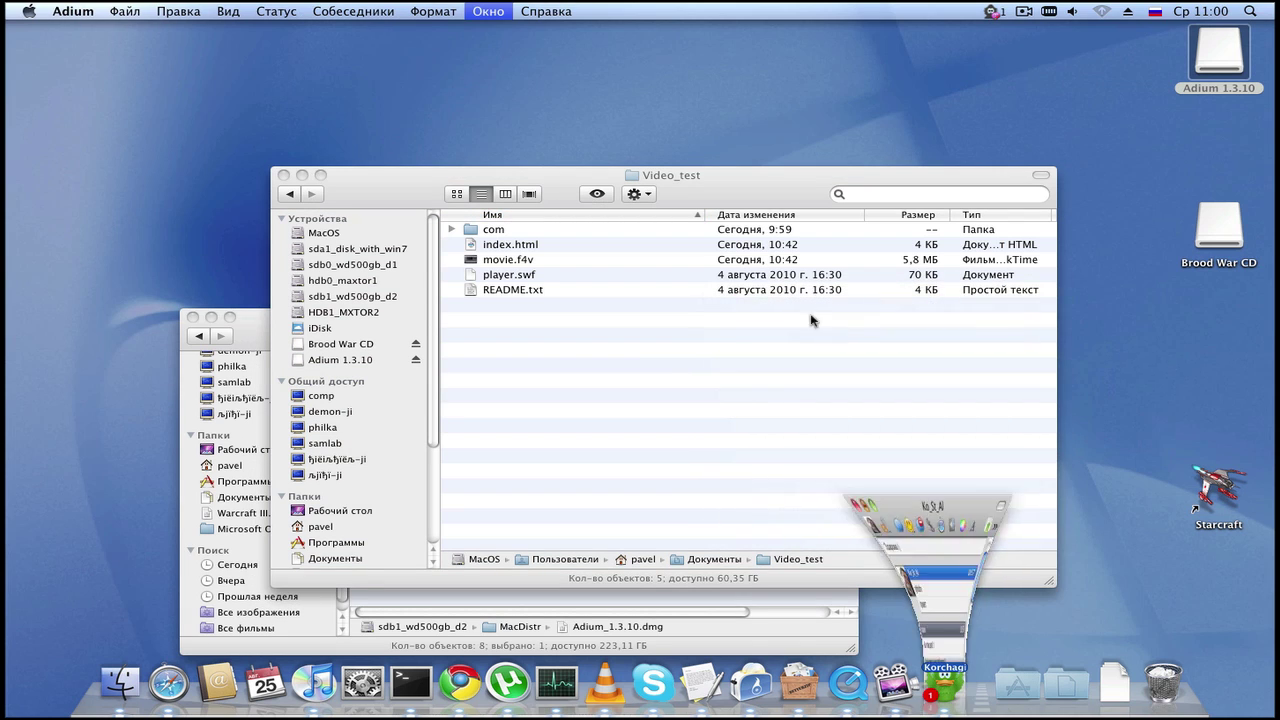